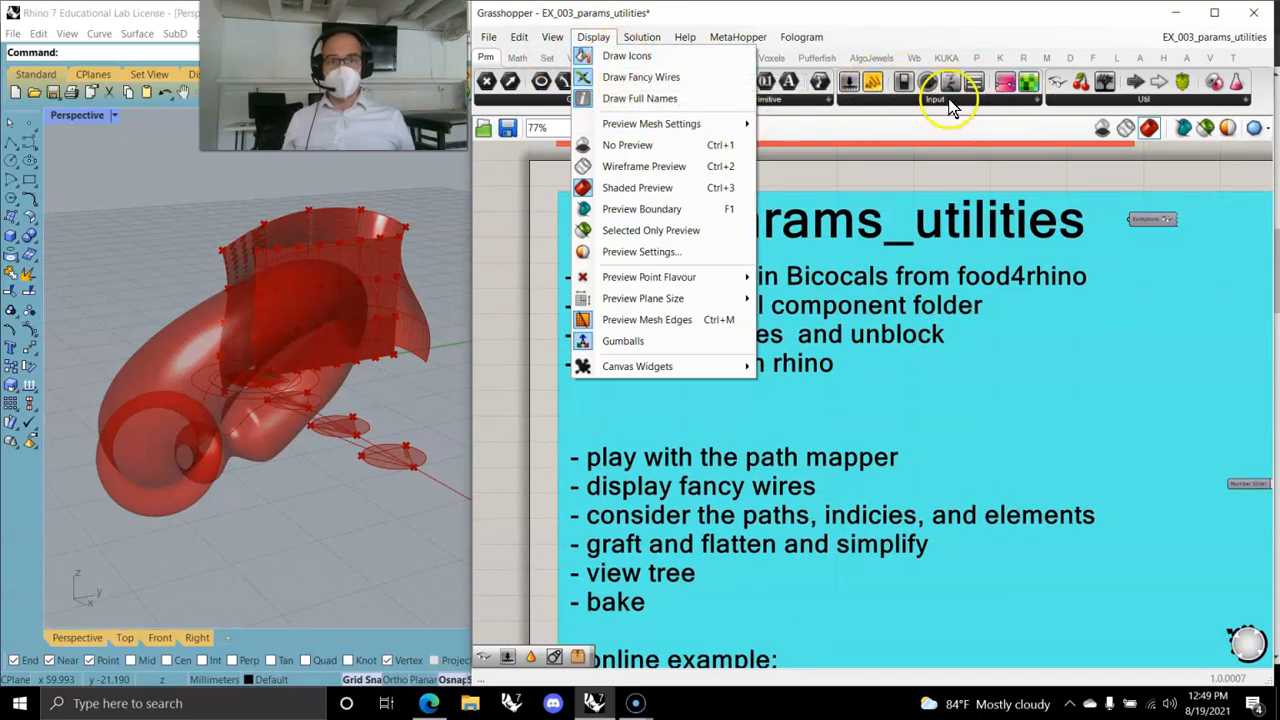
# Enlarge the component ribbon so that every row of components is shown.
pyautogui.moveTo(955, 115); pyautogui.dragTo(945, 182)
# Turn off the display of obscure components in the component ribbon.
pyautogui.click(590, 38)
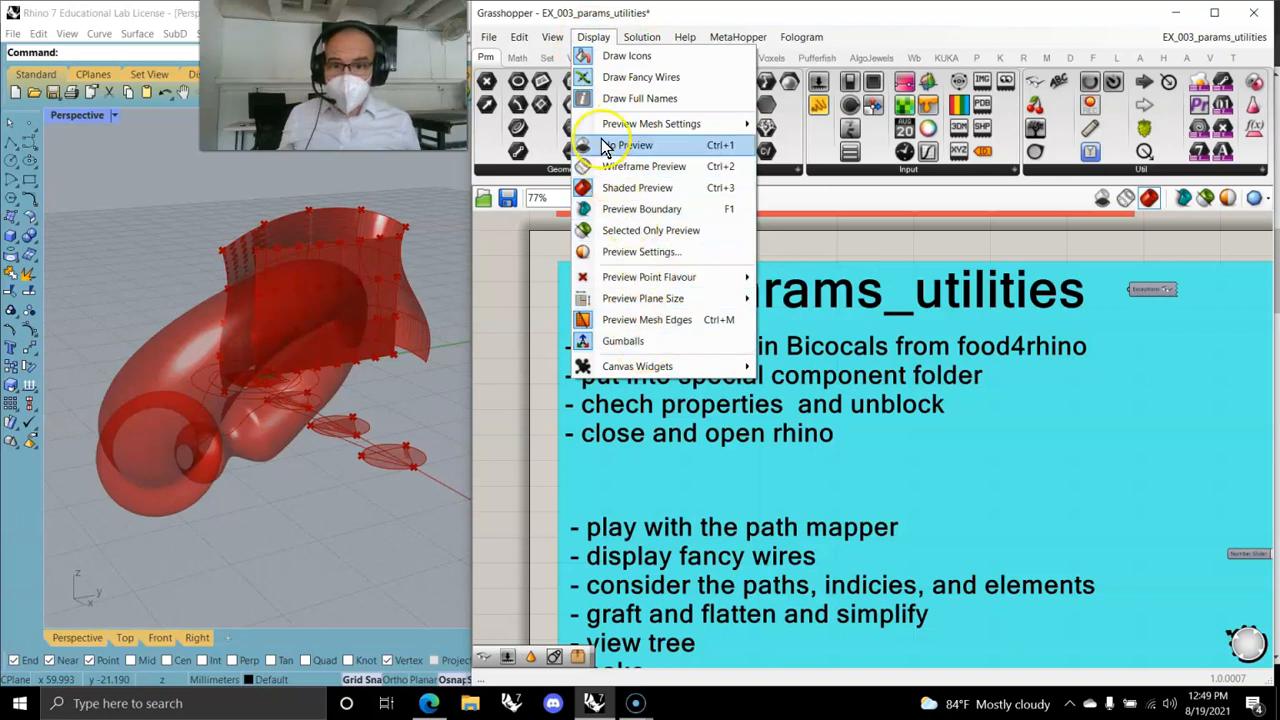
pyautogui.click(520, 48)
pyautogui.click(516, 38)
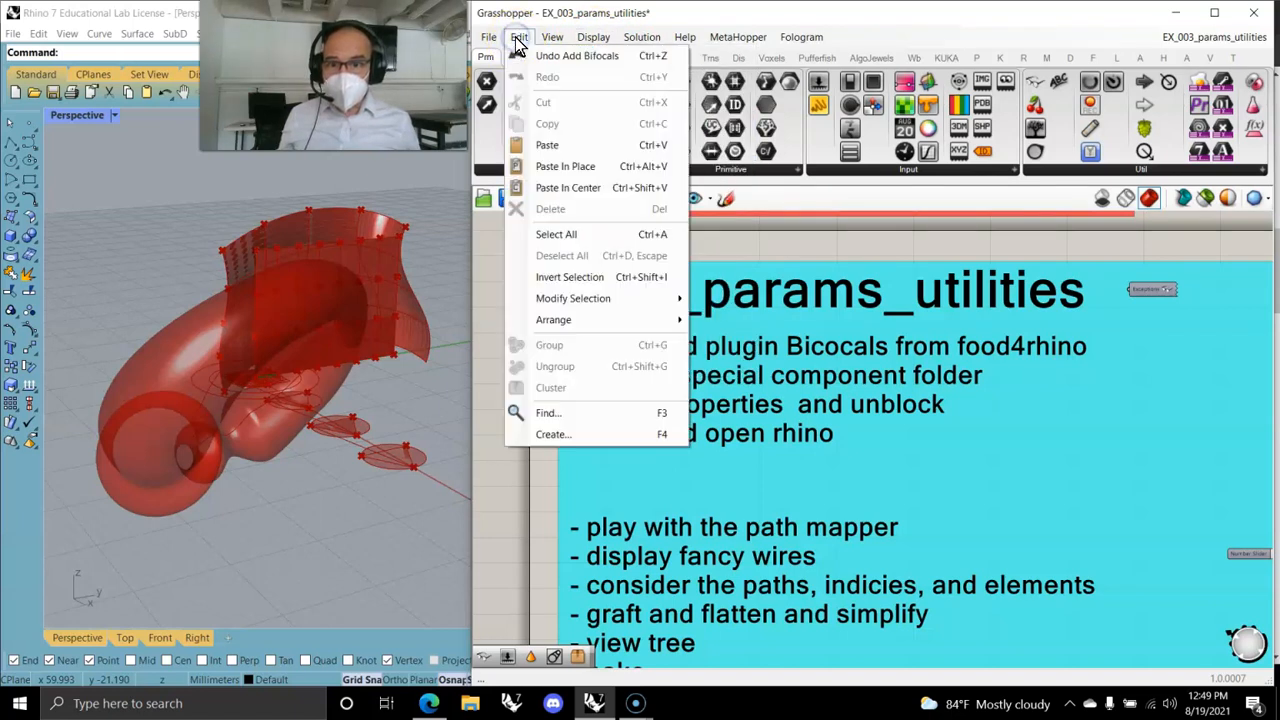
pyautogui.click(488, 40)
pyautogui.click(488, 42)
pyautogui.click(489, 42)
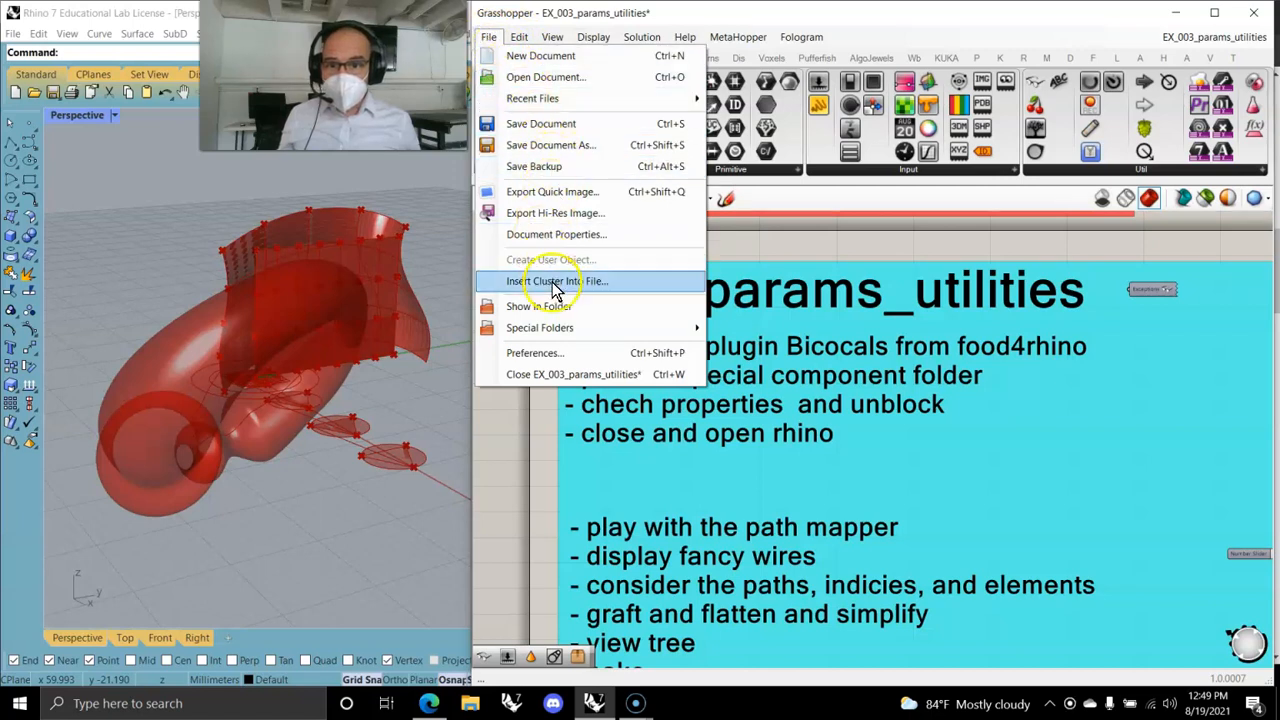
pyautogui.click(552, 40)
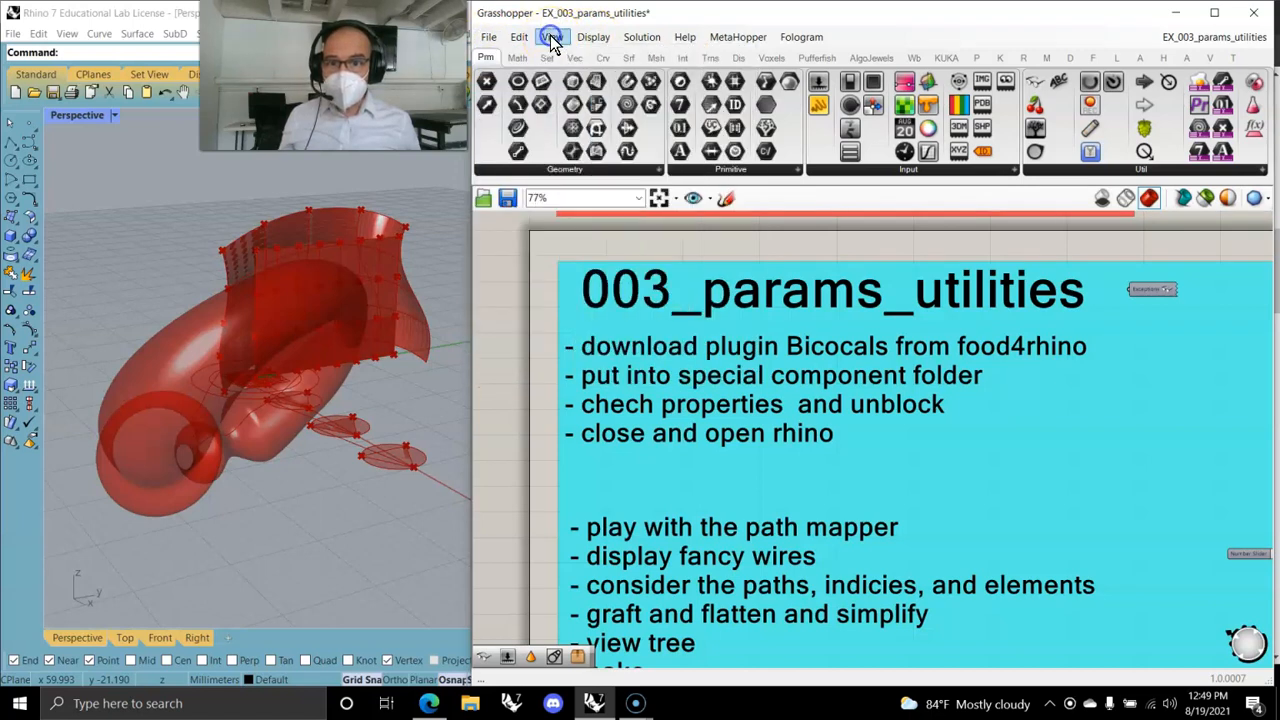
pyautogui.click(552, 40)
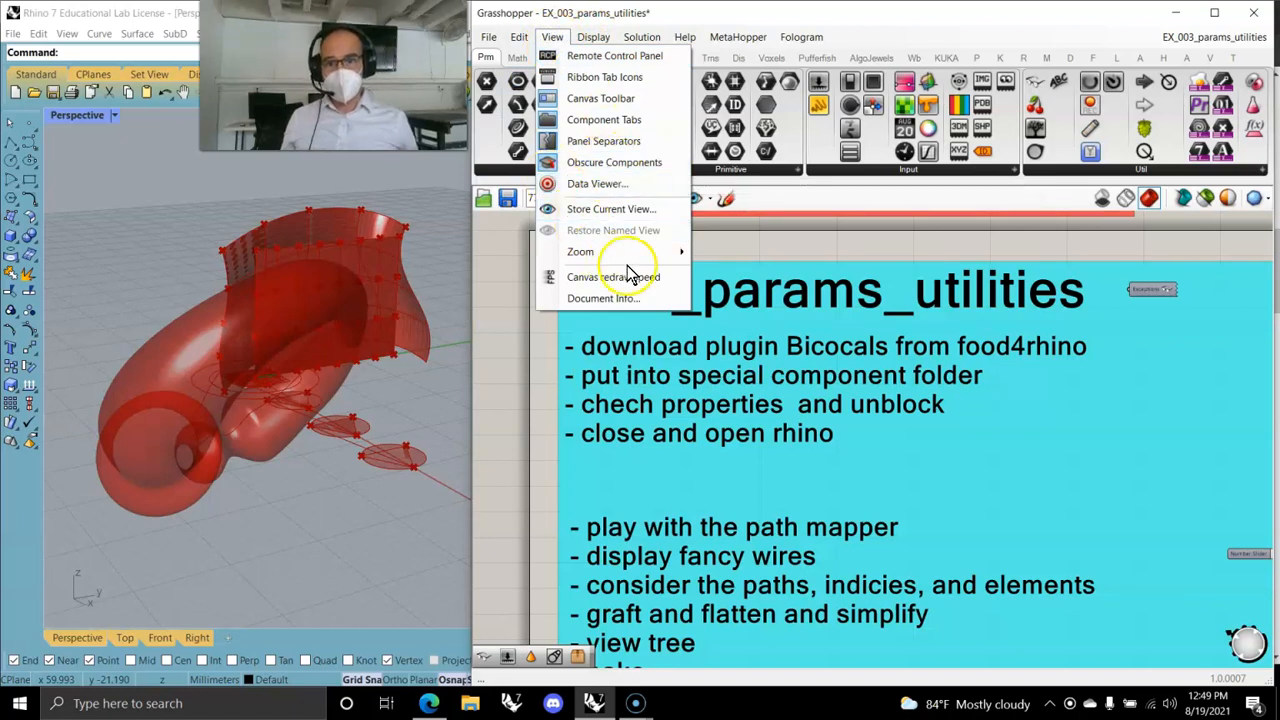
pyautogui.click(570, 160)
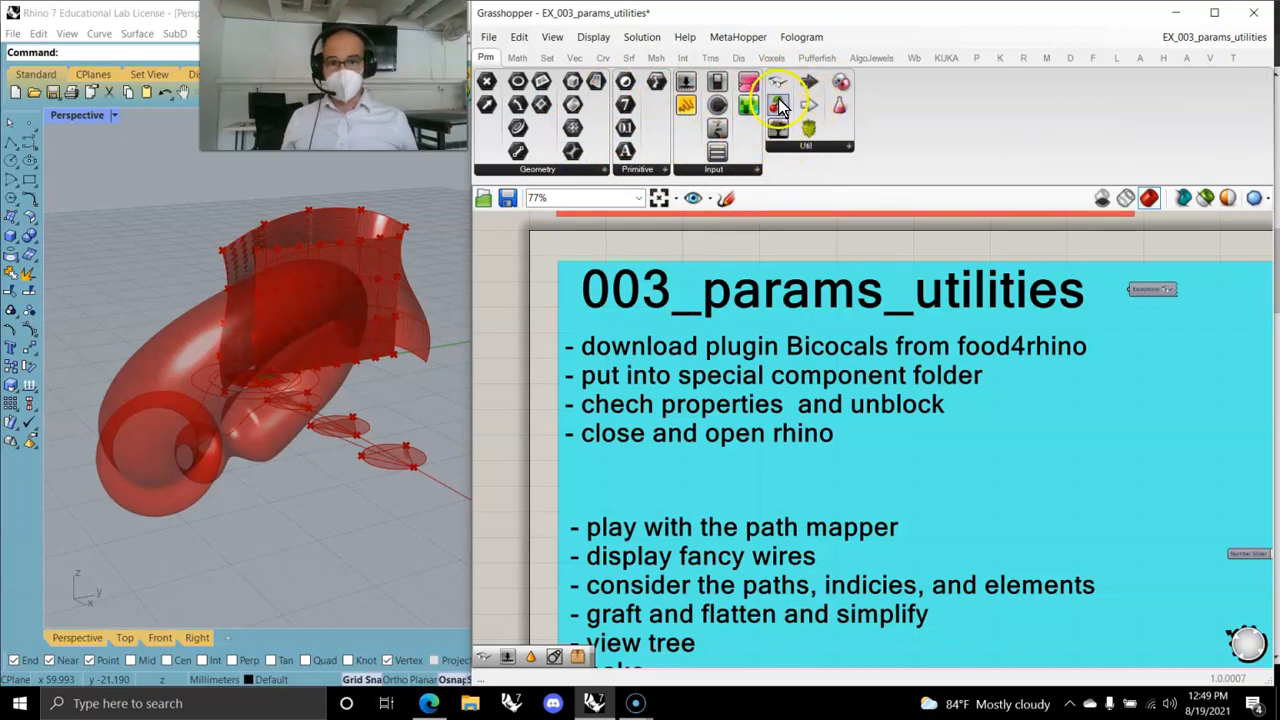
# Turn the display of obscure components back on.
pyautogui.click(590, 37)
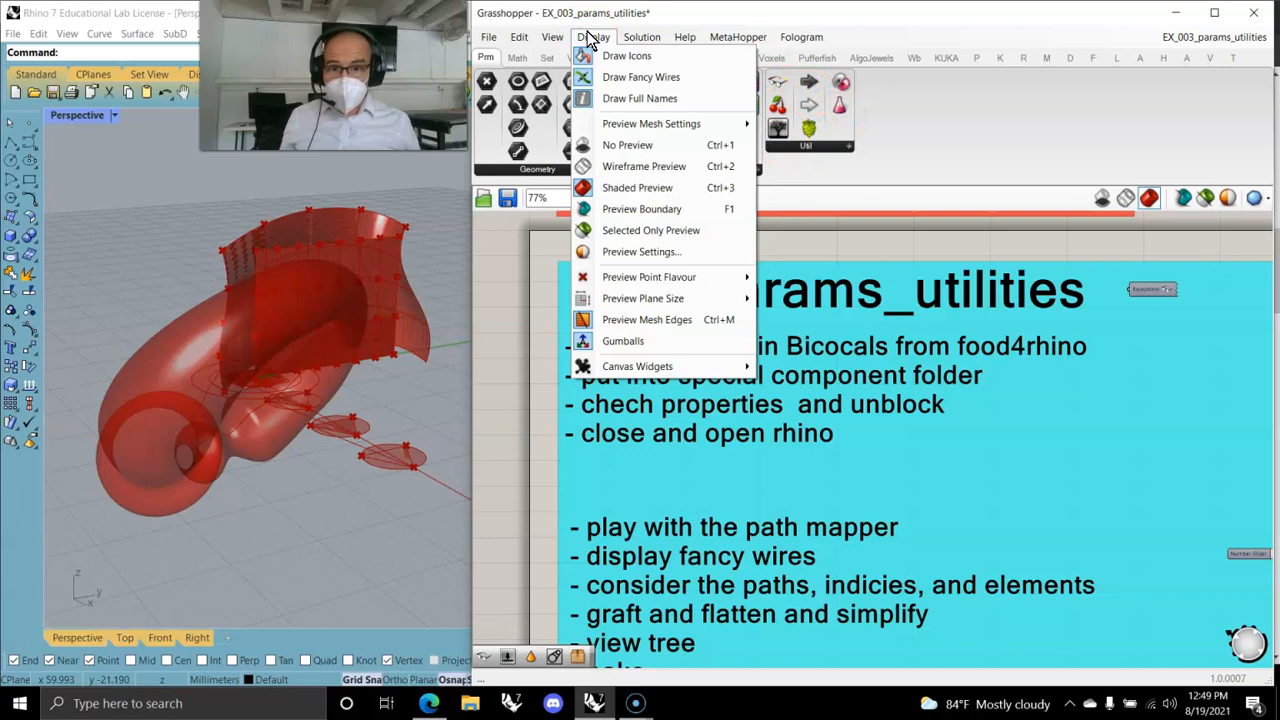
pyautogui.moveTo(552, 37)
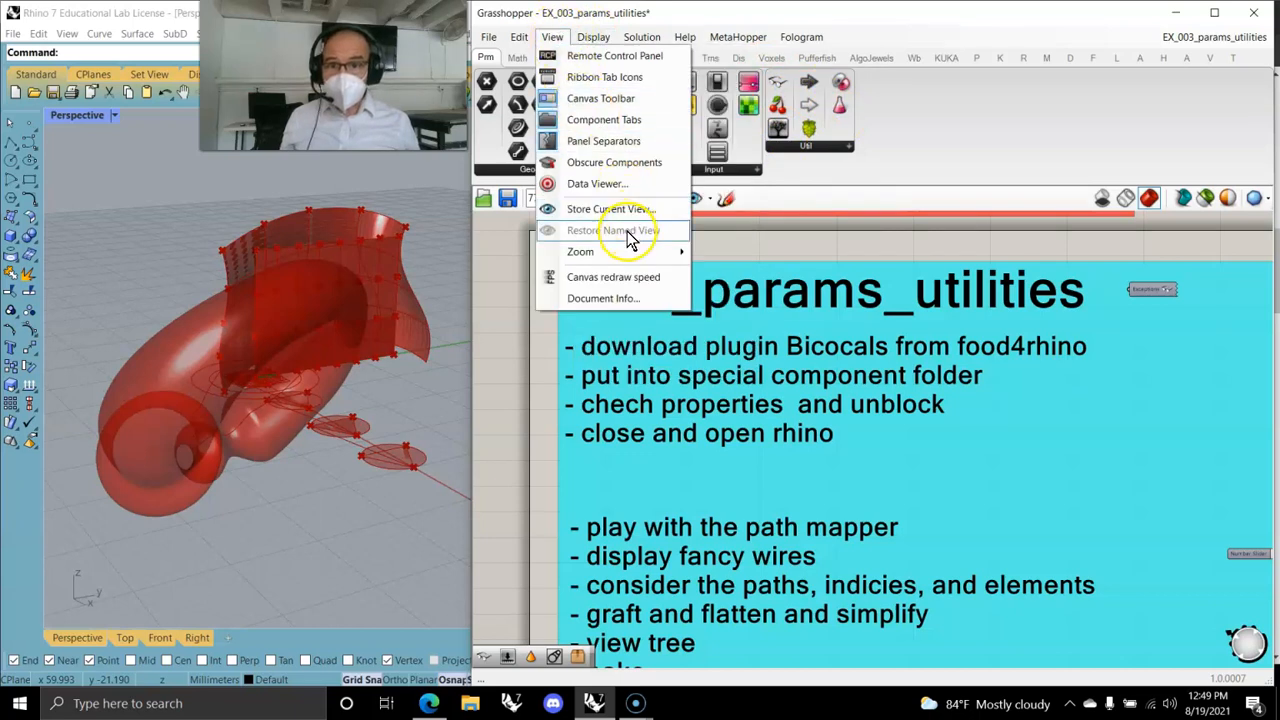
pyautogui.click(590, 163)
pyautogui.click(957, 245)
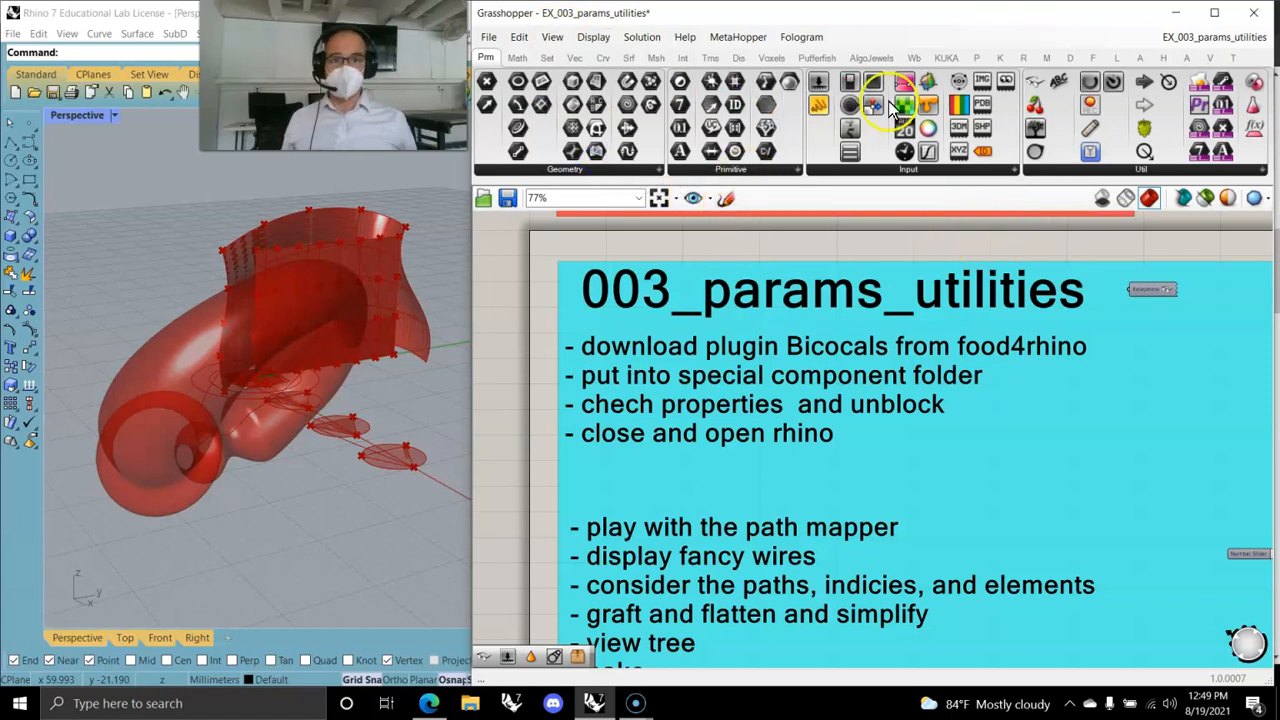
# Look through the Util components and the Dominion plugin's components, and return to the Params components.
pyautogui.click(1146, 169)
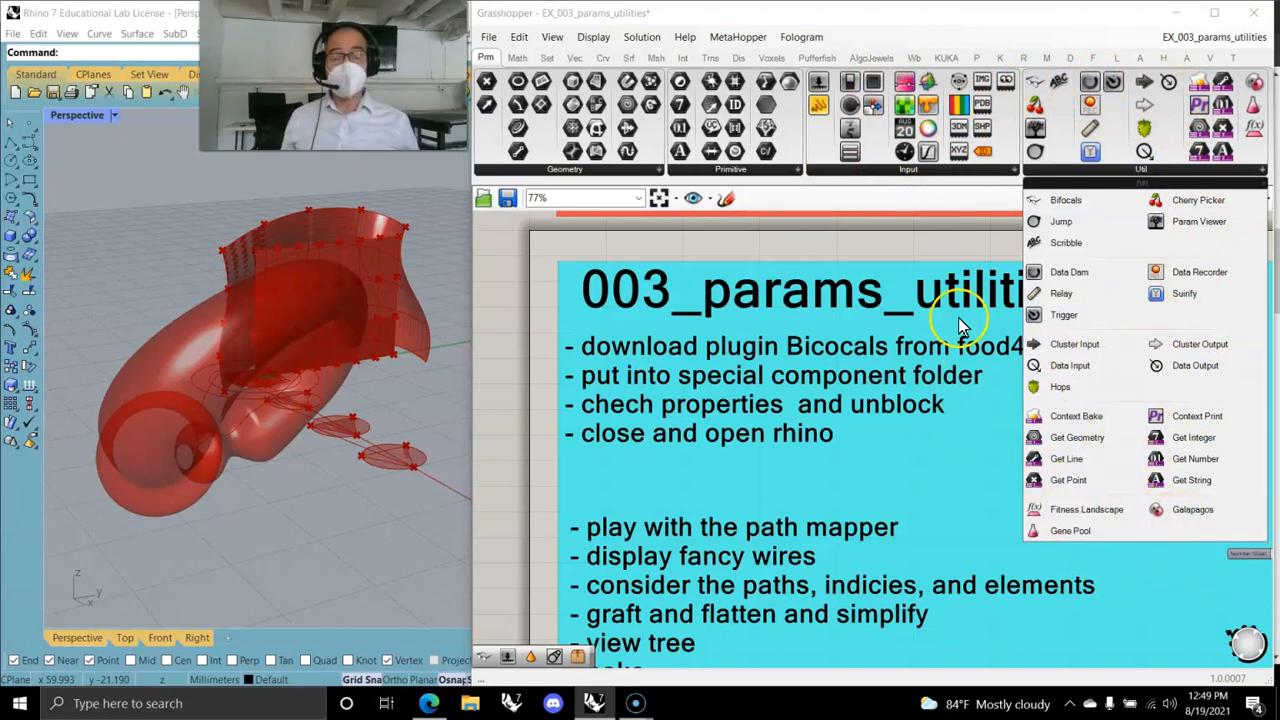
pyautogui.click(872, 244)
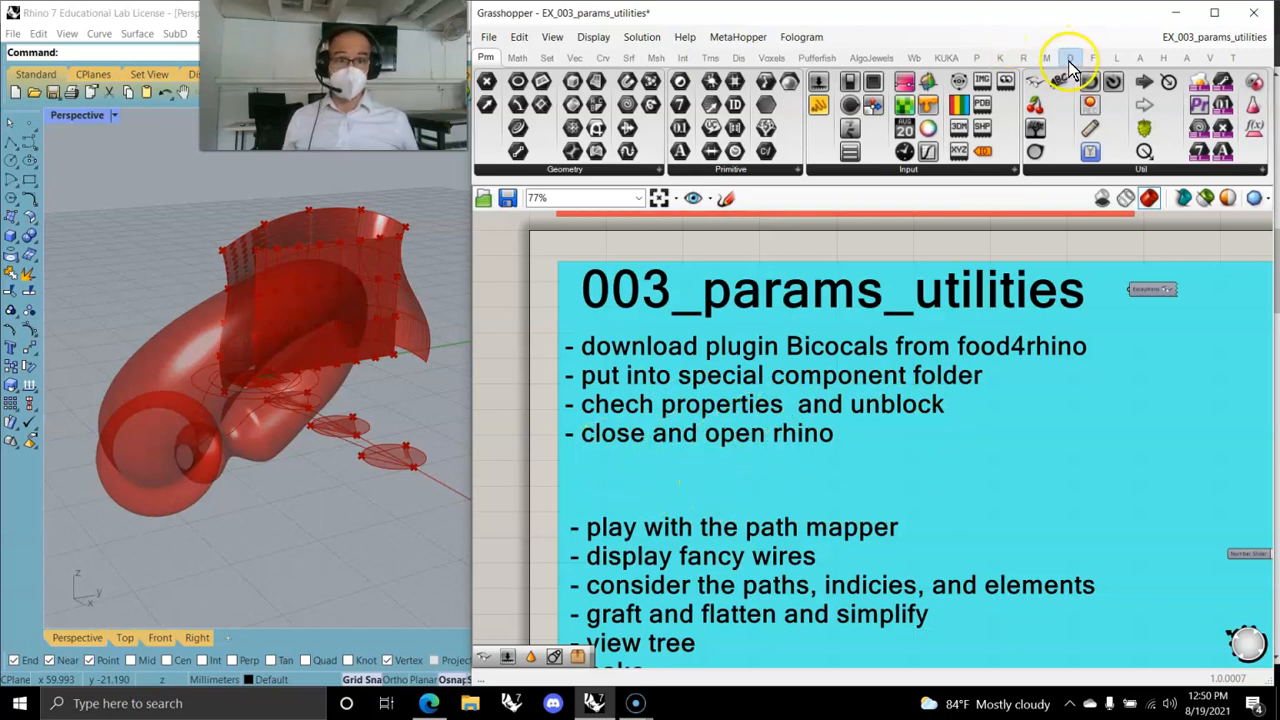
pyautogui.moveTo(1072, 59)
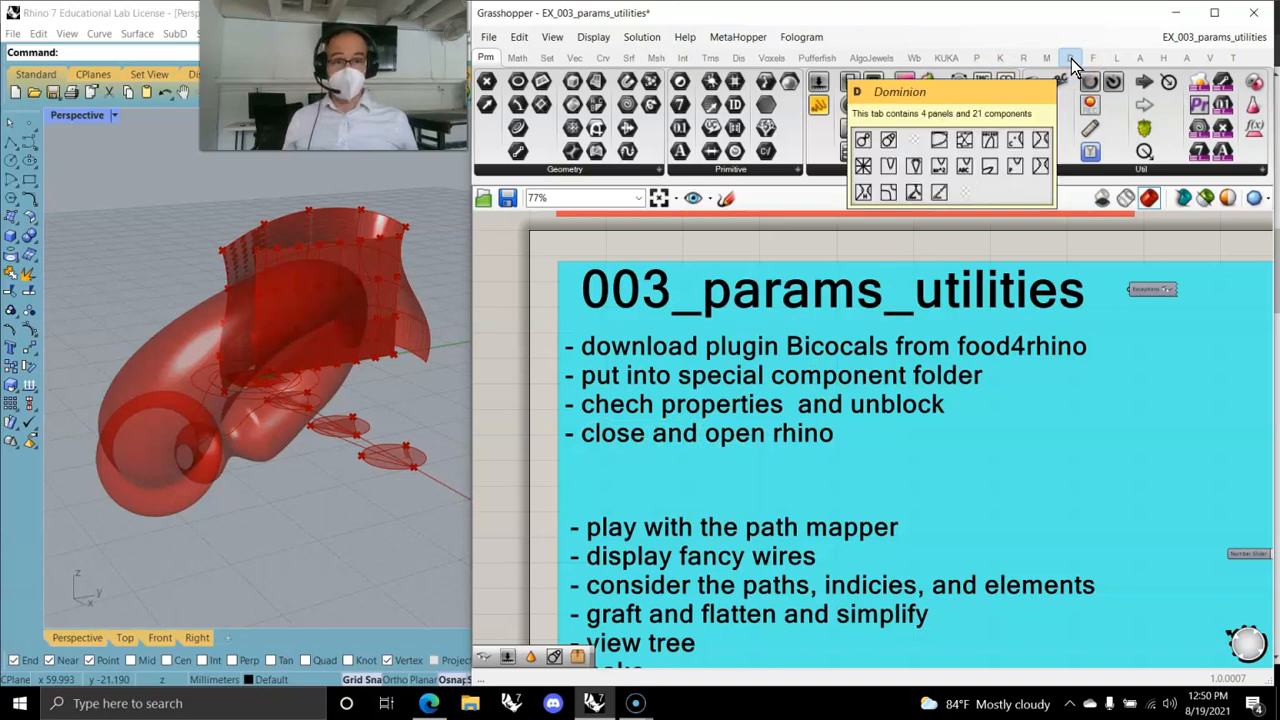
pyautogui.click(1070, 59)
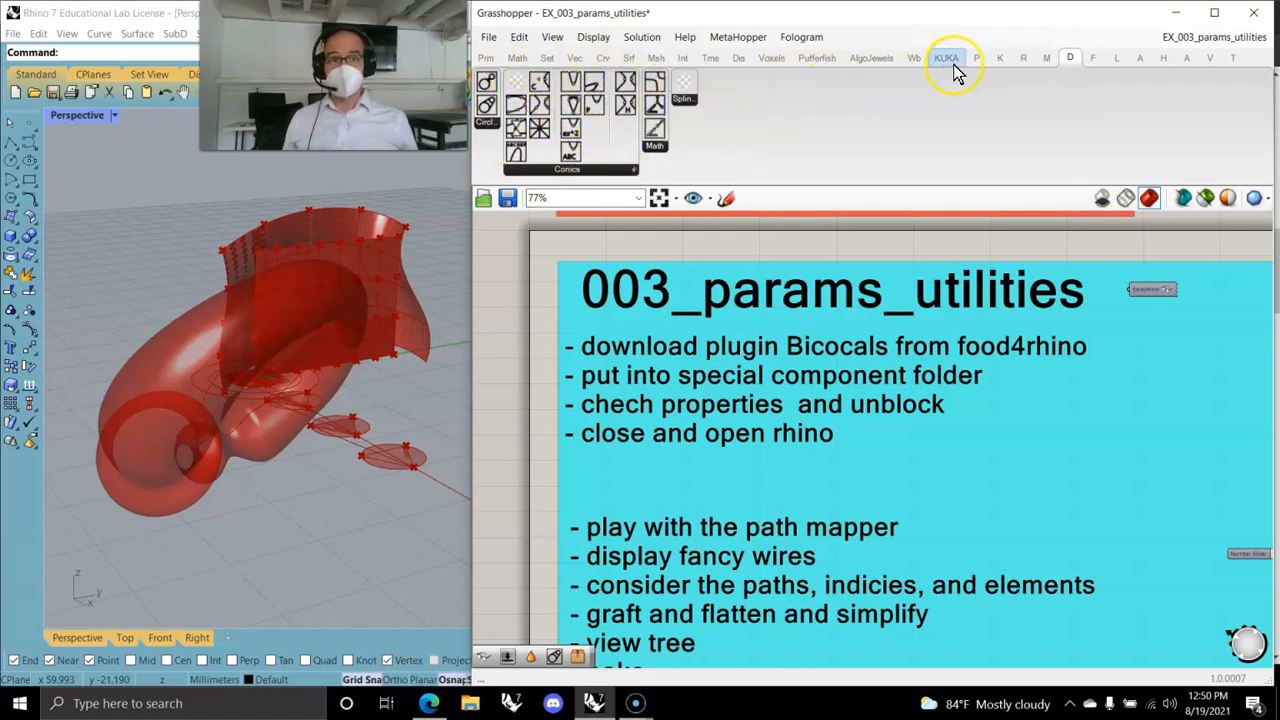
pyautogui.click(487, 58)
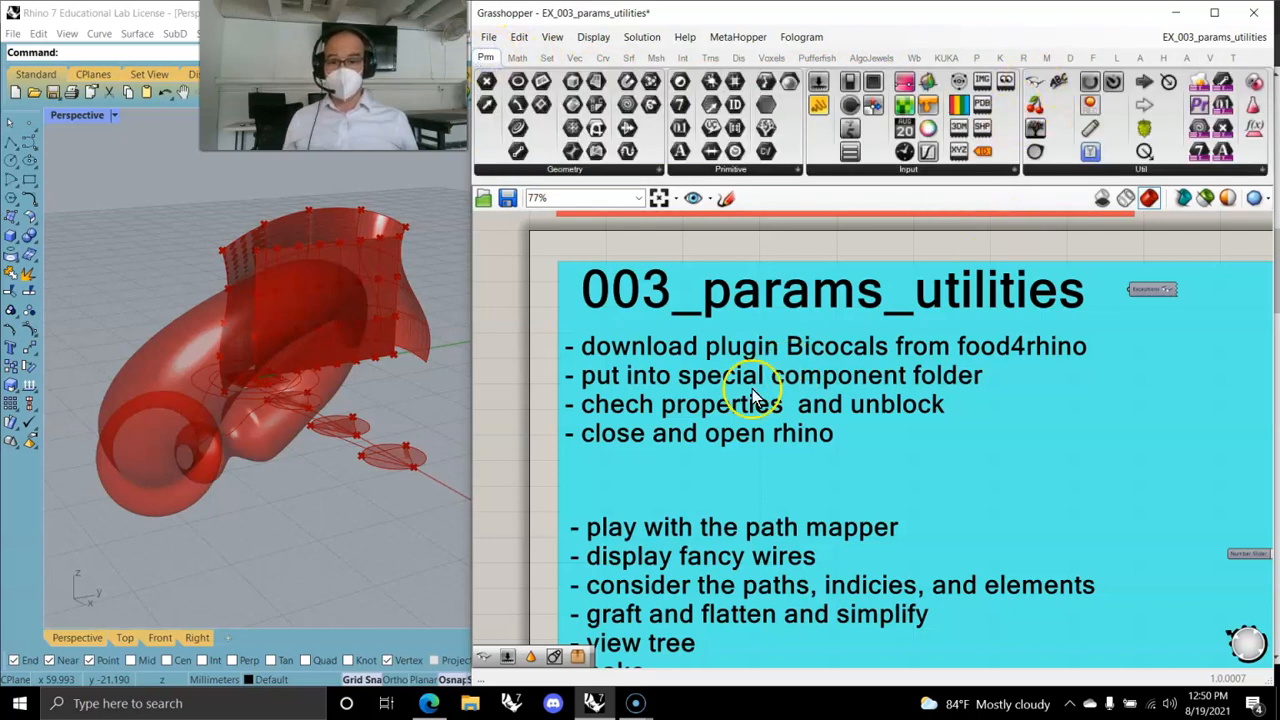
# Read the 003_params_utilities exercise notes, from the plugin download instructions to the online example link.
pyautogui.moveTo(542, 420); pyautogui.dragTo(484, 228, button='right')
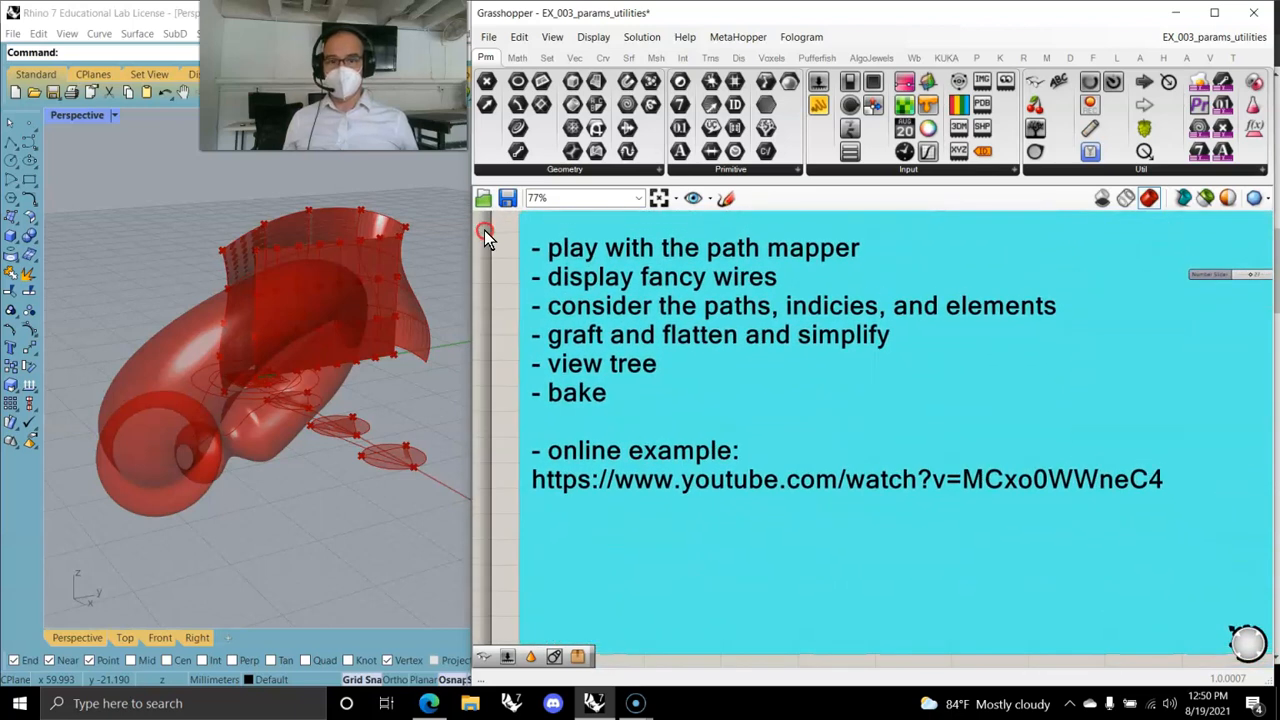
pyautogui.scroll(-2, 698, 374)
pyautogui.moveTo(790, 336); pyautogui.dragTo(722, 538, button='right')
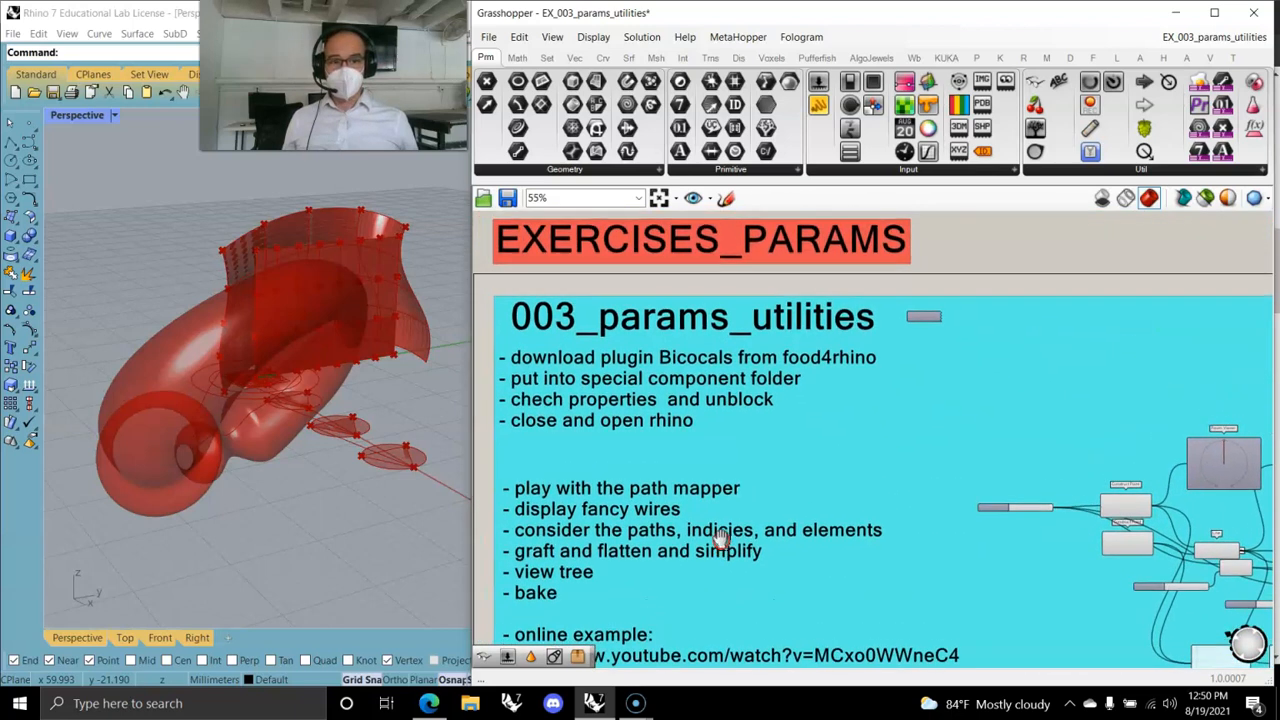
pyautogui.moveTo(818, 546); pyautogui.dragTo(808, 323, button='right')
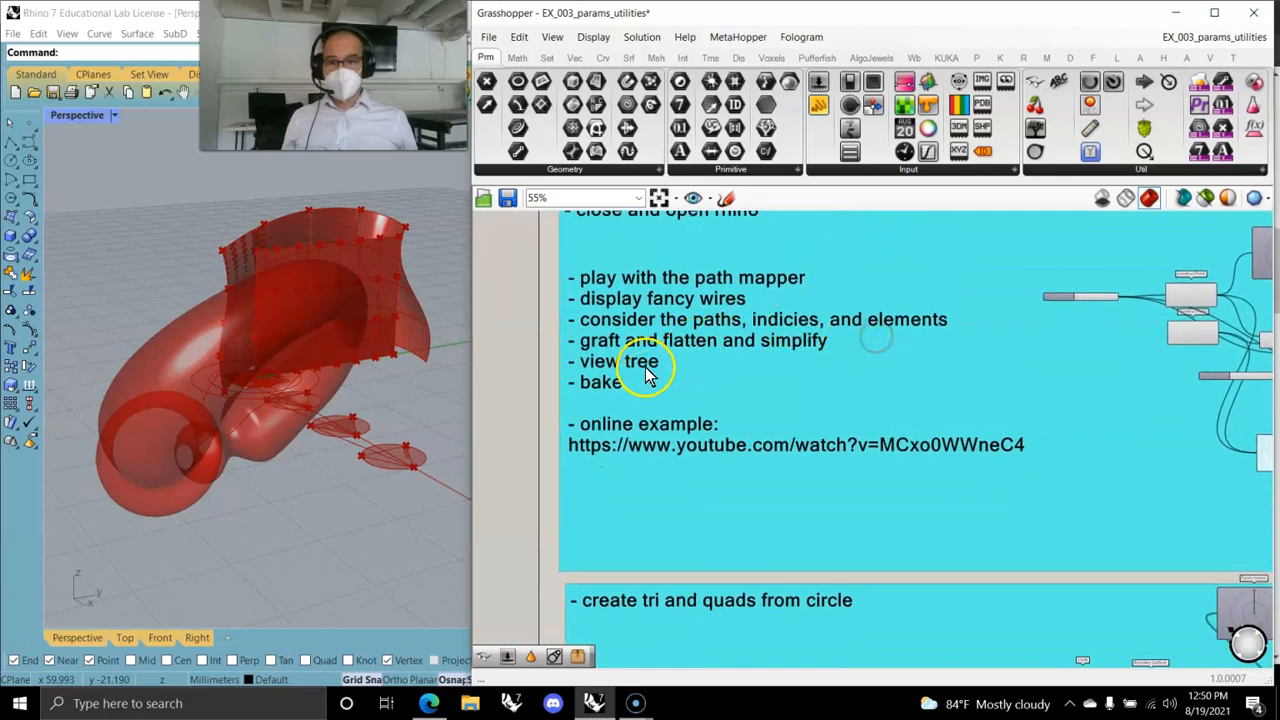
pyautogui.scroll(4, 517, 363)
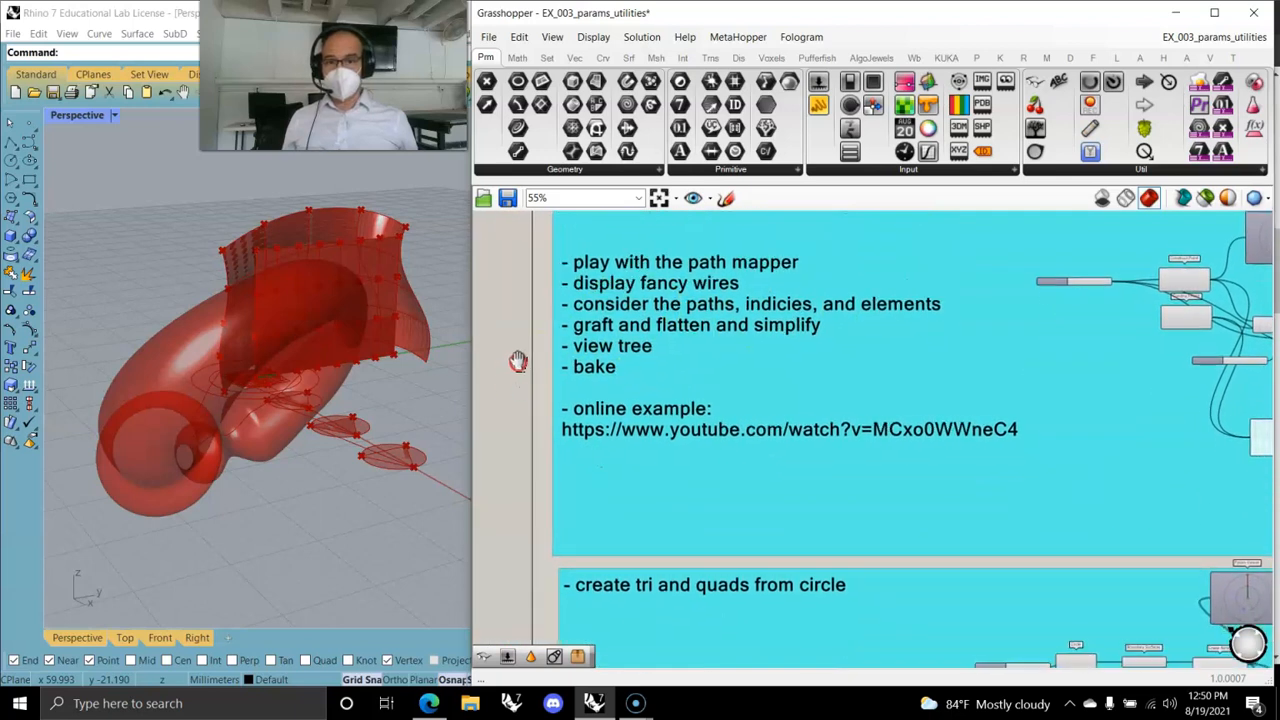
pyautogui.moveTo(588, 329); pyautogui.dragTo(558, 346, button='right')
pyautogui.scroll(-1, 608, 395)
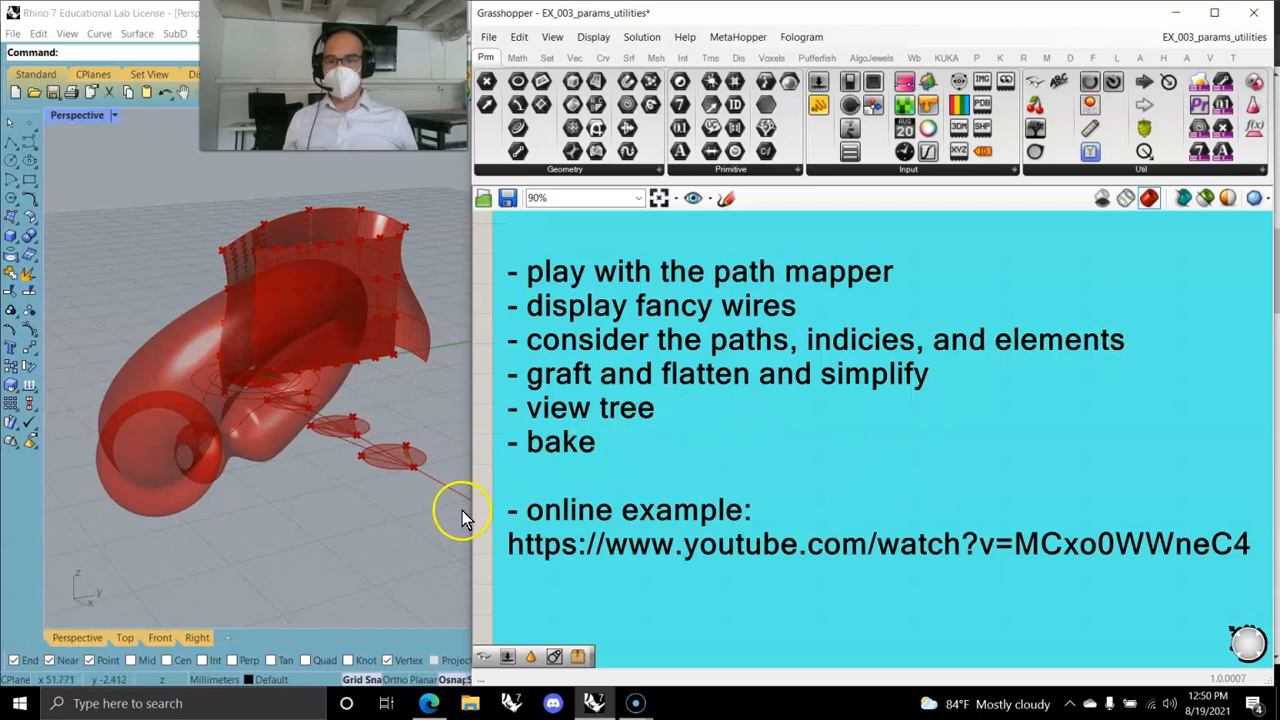
pyautogui.moveTo(483, 497)
pyautogui.mouseDown(button='right')
pyautogui.moveTo(494, 455)
pyautogui.moveTo(498, 480)
pyautogui.moveTo(504, 471)
pyautogui.mouseUp(button='right')
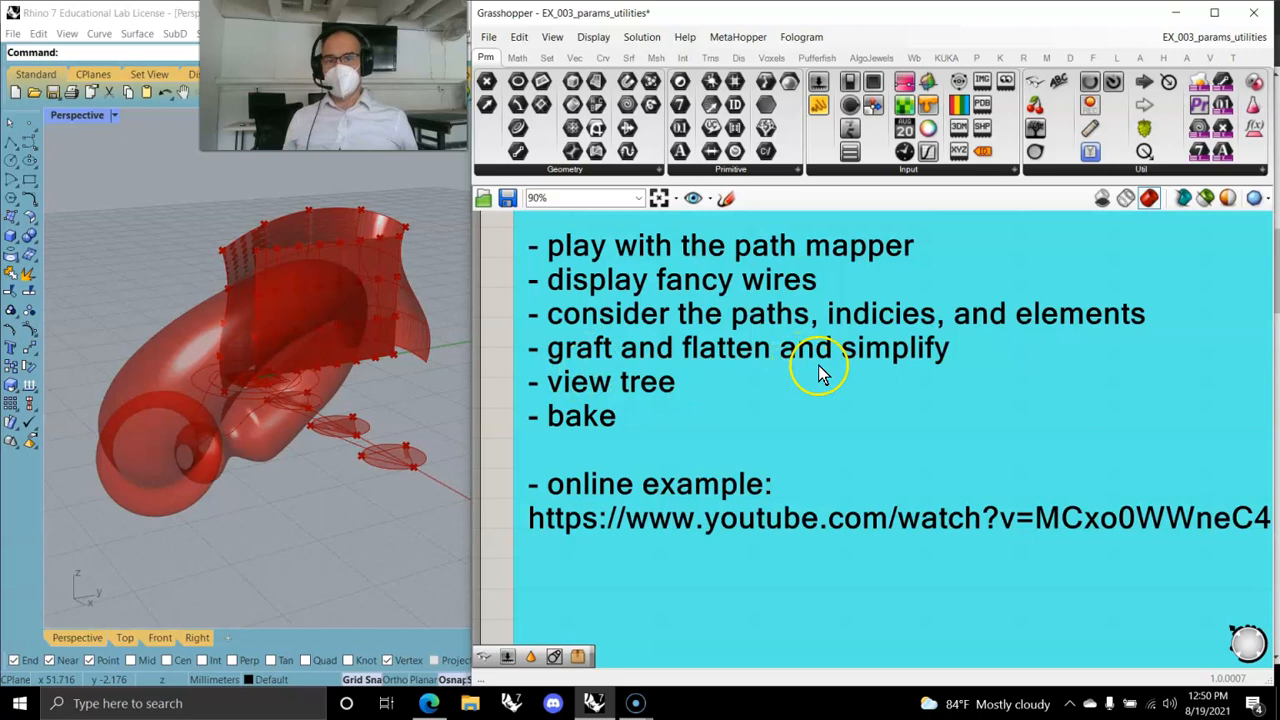
pyautogui.moveTo(497, 558); pyautogui.dragTo(491, 414, button='right')
pyautogui.scroll(-2, 490, 413)
pyautogui.moveTo(570, 416); pyautogui.dragTo(605, 362, button='right')
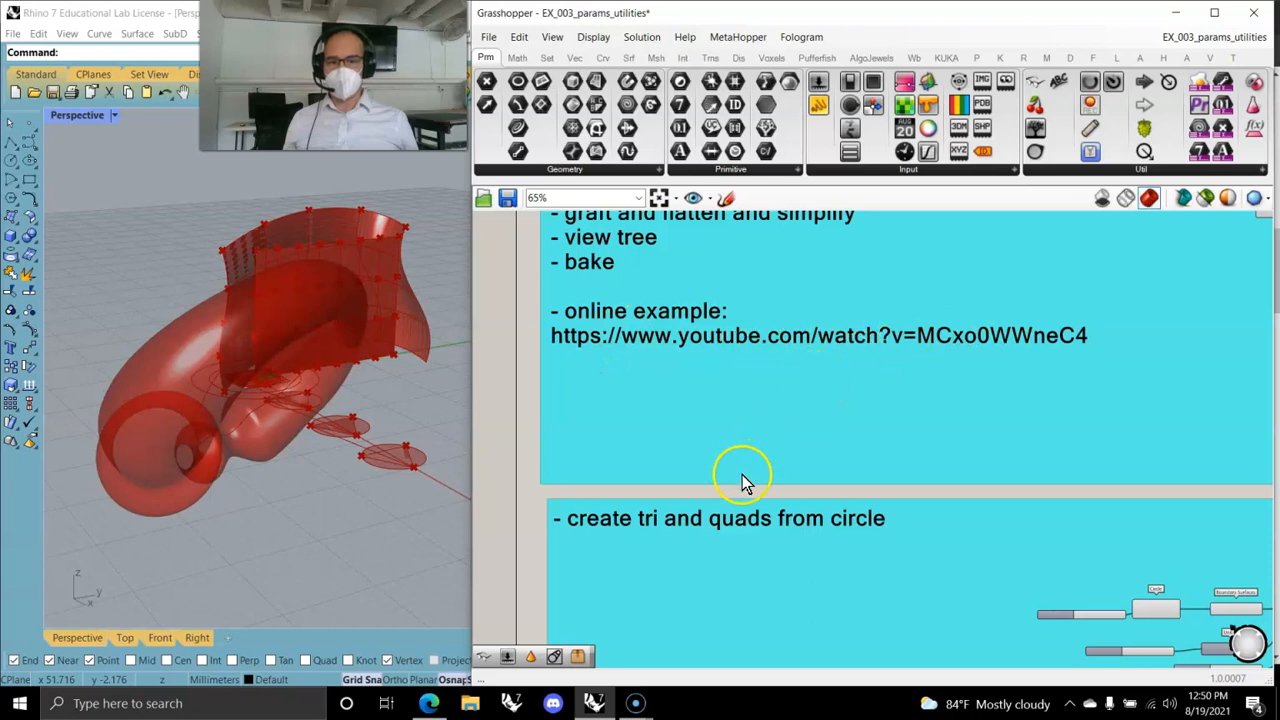
# Examine the remaining exercises on tri and quads from a circle, three parametric curves, the Cherry Picker, clusters and the data recorder.
pyautogui.moveTo(545, 575); pyautogui.dragTo(508, 285, button='right')
pyautogui.scroll(-1, 508, 350)
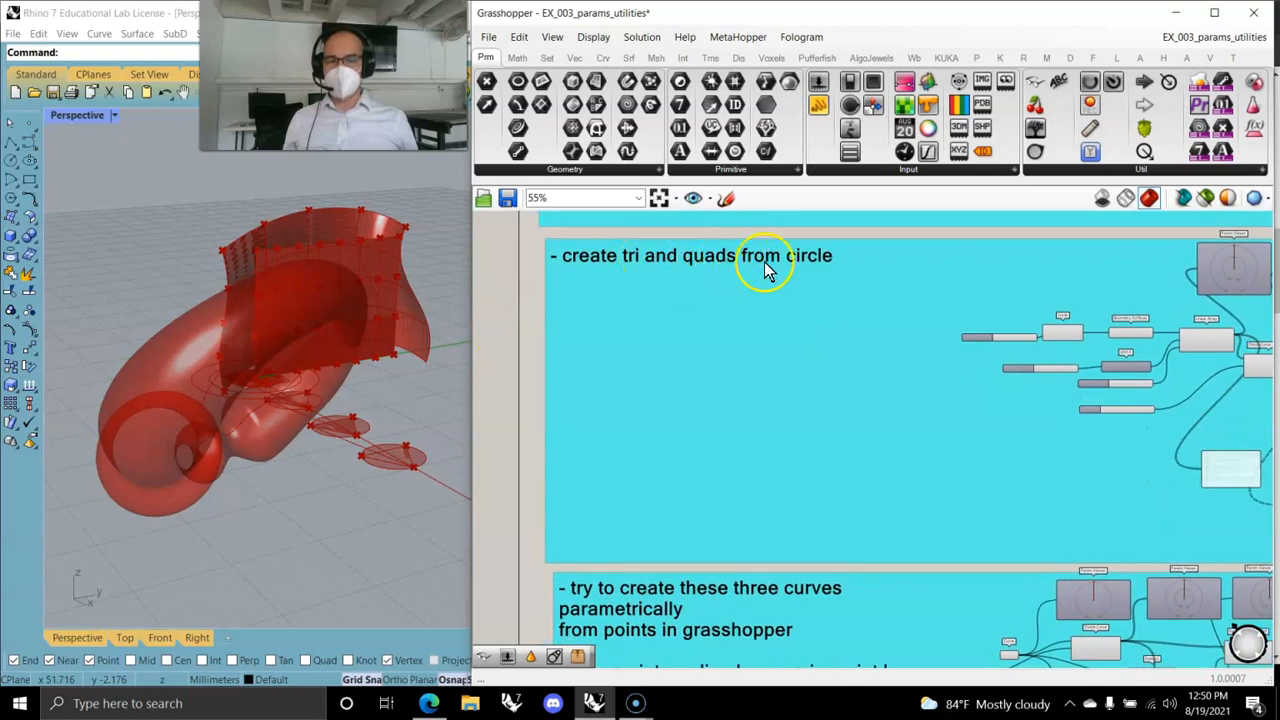
pyautogui.moveTo(522, 548); pyautogui.dragTo(517, 242, button='right')
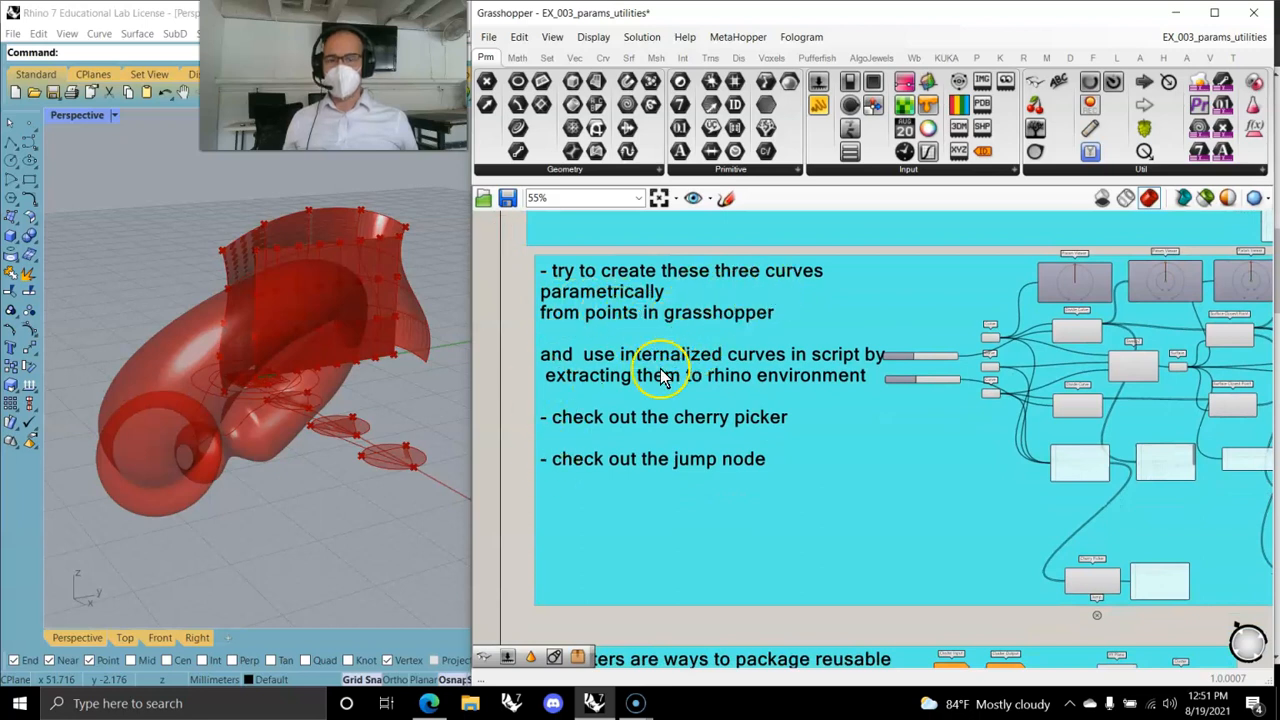
pyautogui.moveTo(686, 636); pyautogui.dragTo(679, 590, button='right')
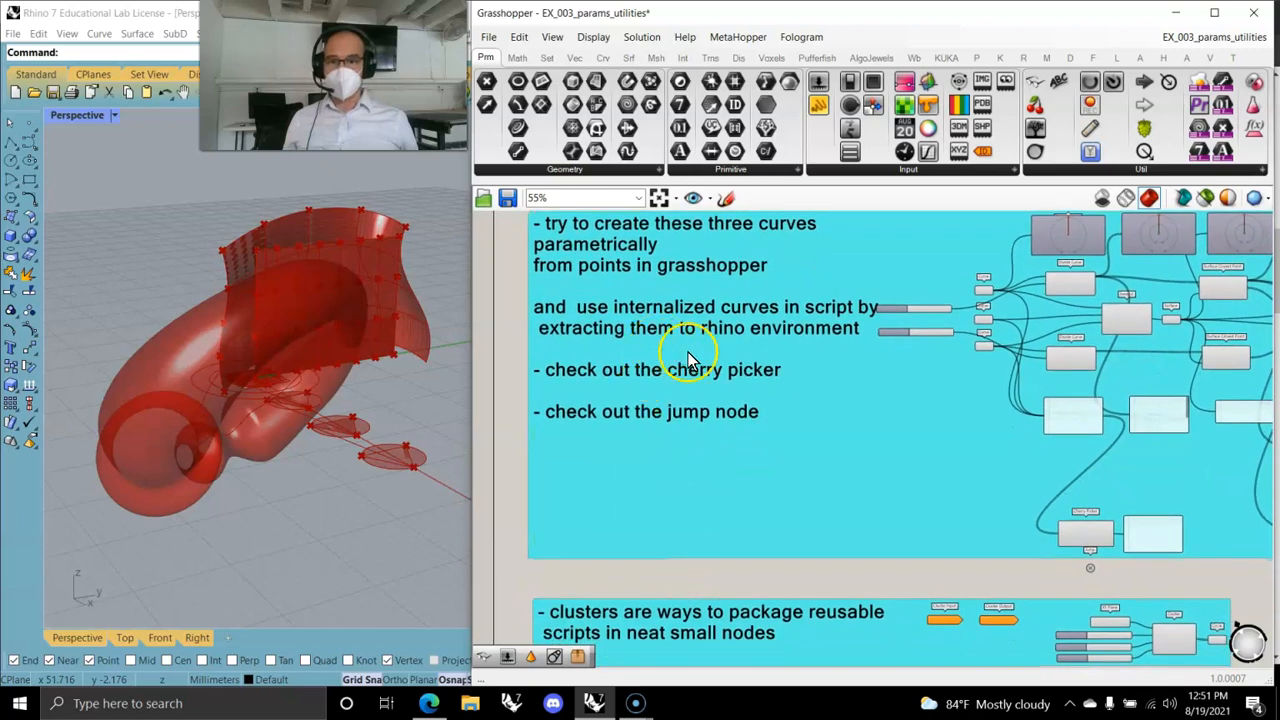
pyautogui.moveTo(533, 591); pyautogui.dragTo(535, 551, button='right')
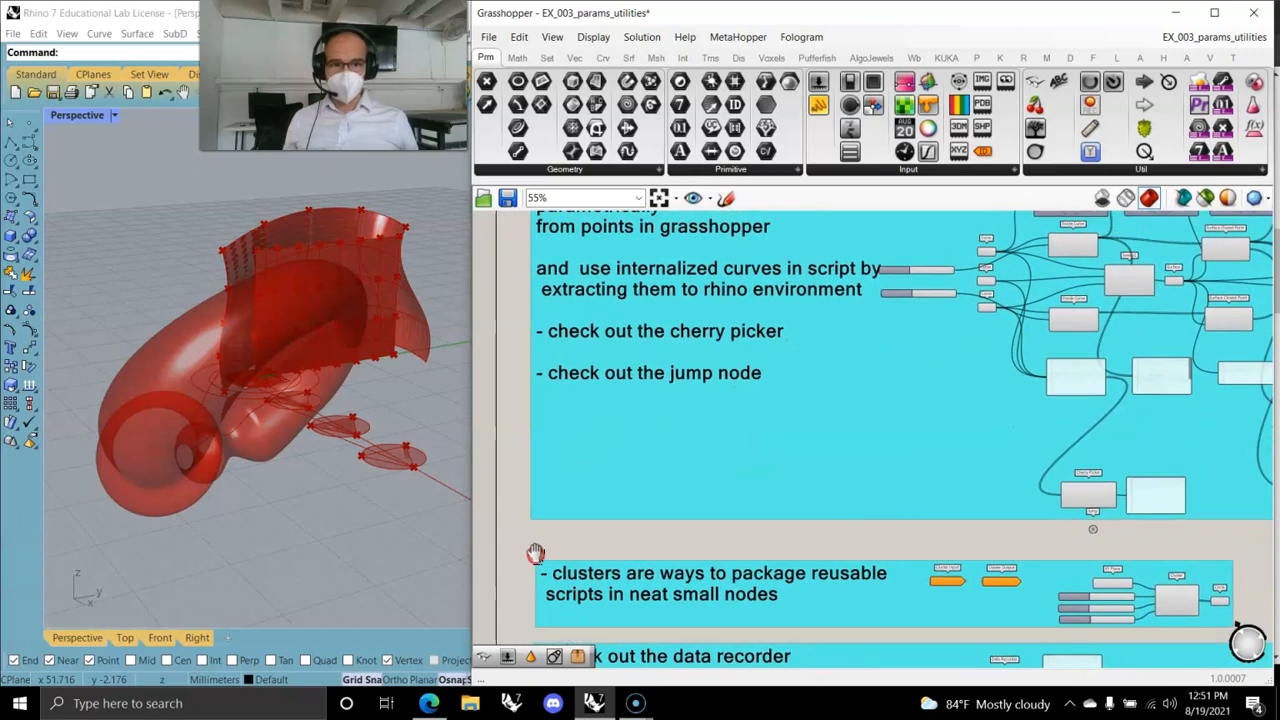
pyautogui.scroll(7, 1095, 565)
pyautogui.moveTo(1120, 447); pyautogui.dragTo(1034, 523, button='right')
pyautogui.click(985, 473)
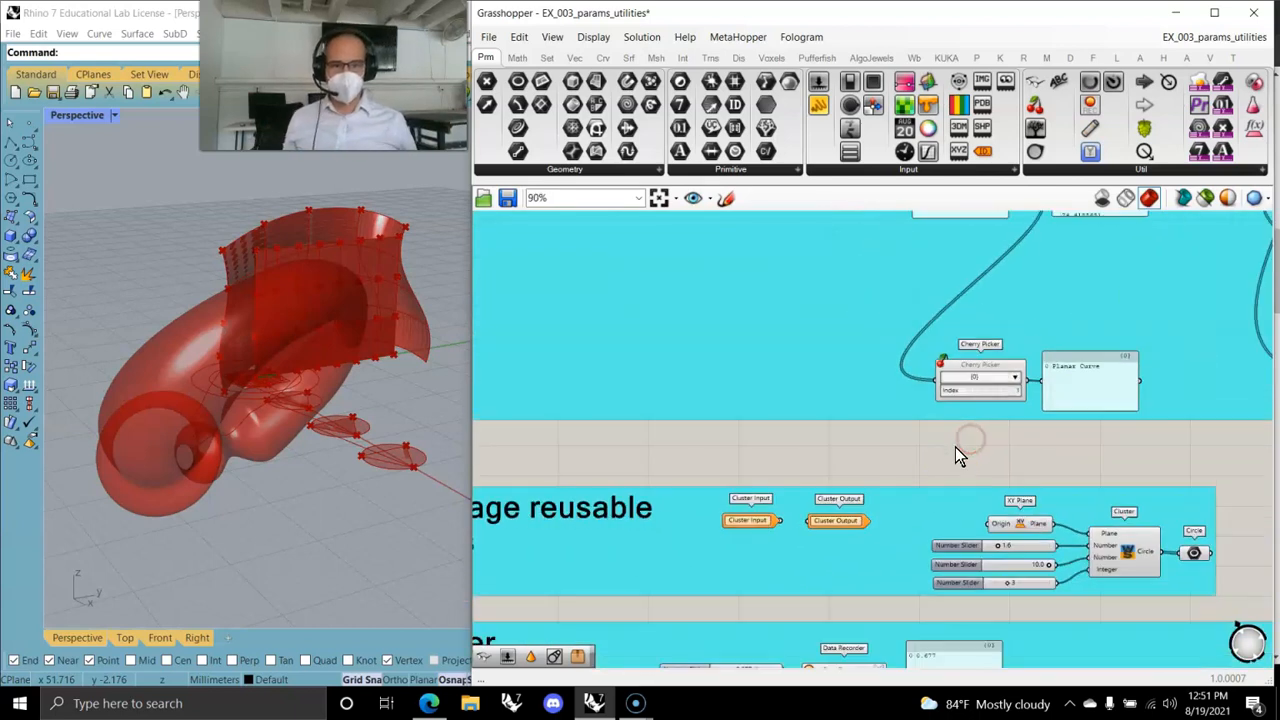
pyautogui.moveTo(831, 457); pyautogui.dragTo(834, 240, button='right')
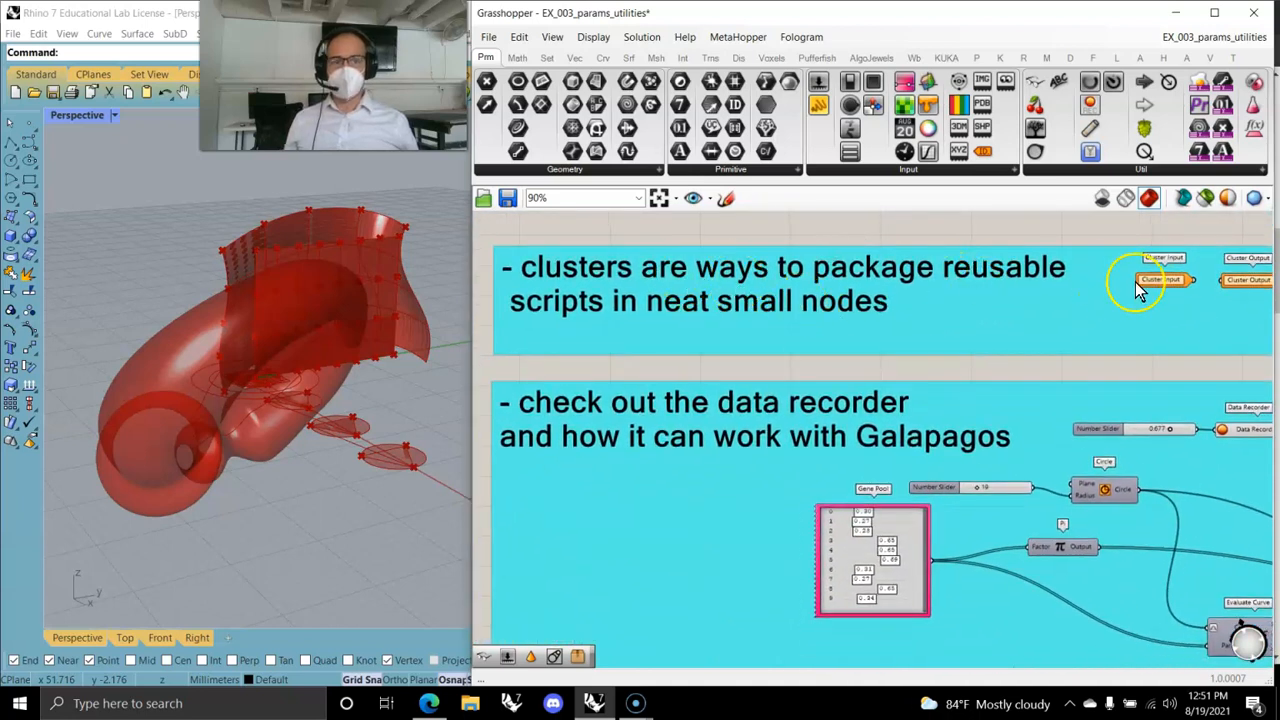
pyautogui.scroll(-3, 1170, 358)
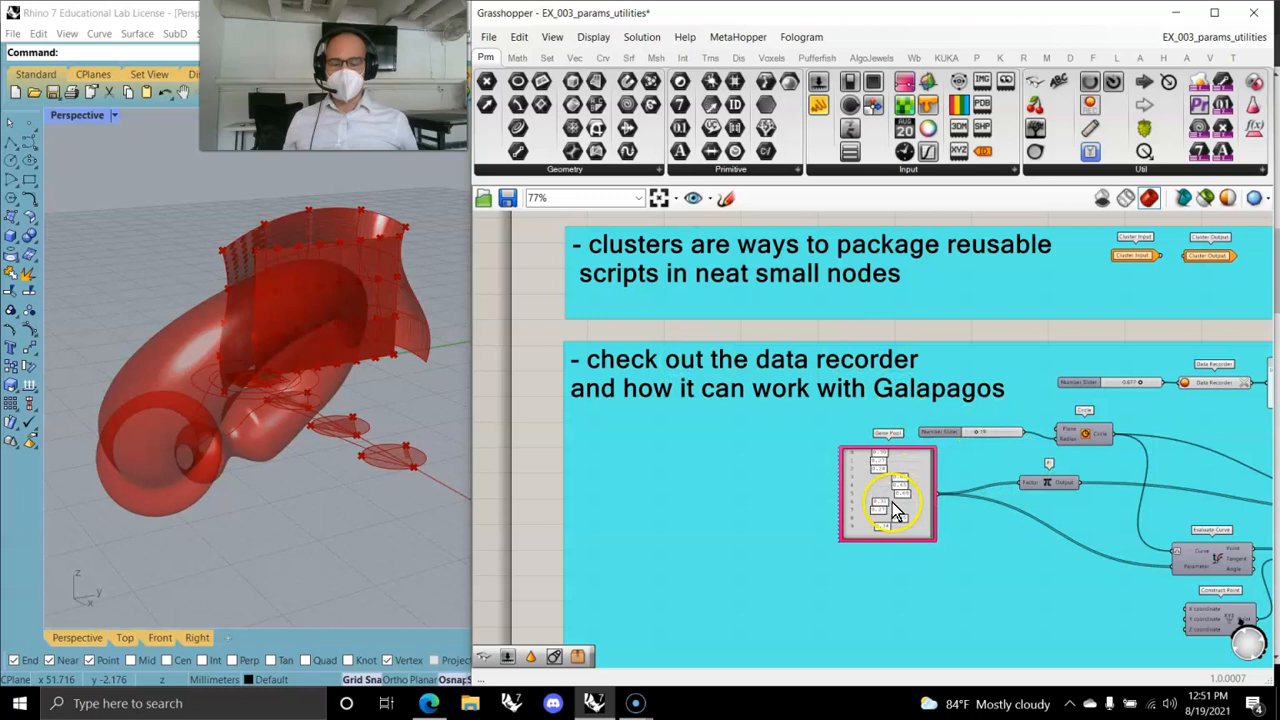
pyautogui.moveTo(549, 570); pyautogui.dragTo(514, 457, button='right')
pyautogui.scroll(-2, 600, 477)
pyautogui.moveTo(600, 477); pyautogui.dragTo(649, 511, button='right')
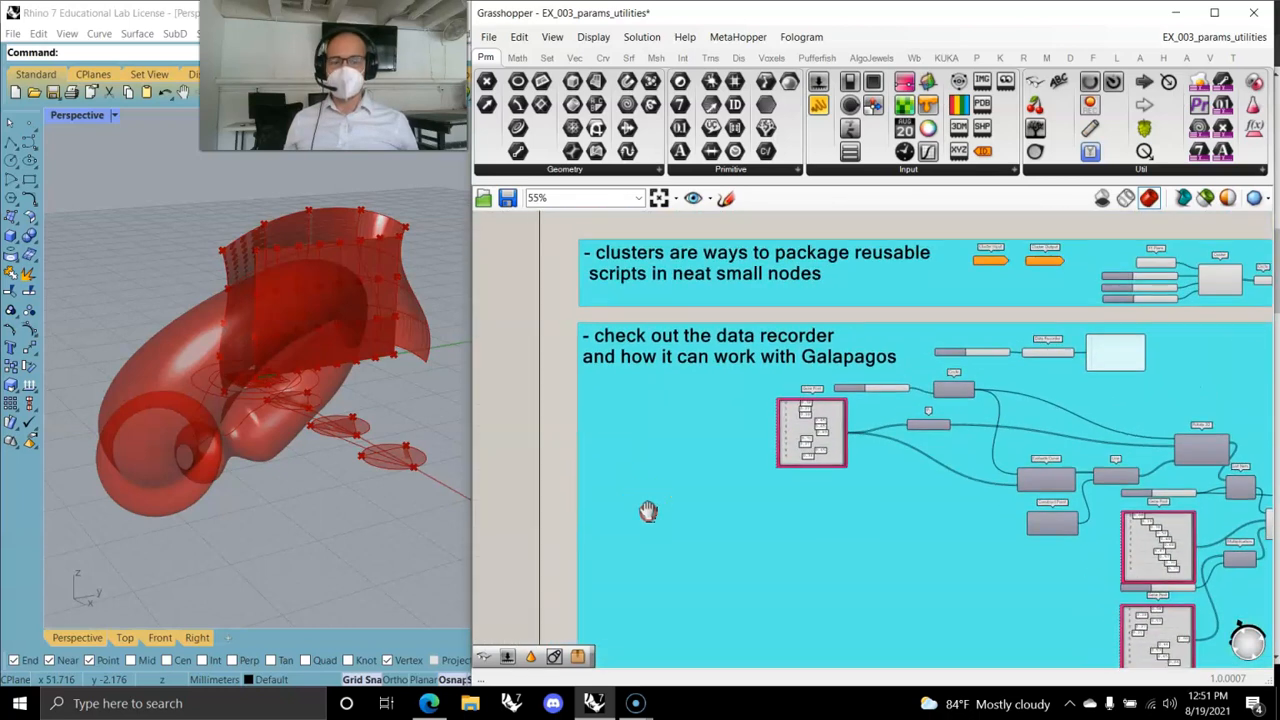
# Restrict the geometry preview to selected components only, and focus on the first exercise's Construct Point components.
pyautogui.scroll(-4, 655, 508)
pyautogui.moveTo(863, 369); pyautogui.dragTo(936, 700, button='right')
pyautogui.moveTo(1041, 279); pyautogui.dragTo(727, 465, button='right')
pyautogui.scroll(6, 846, 517)
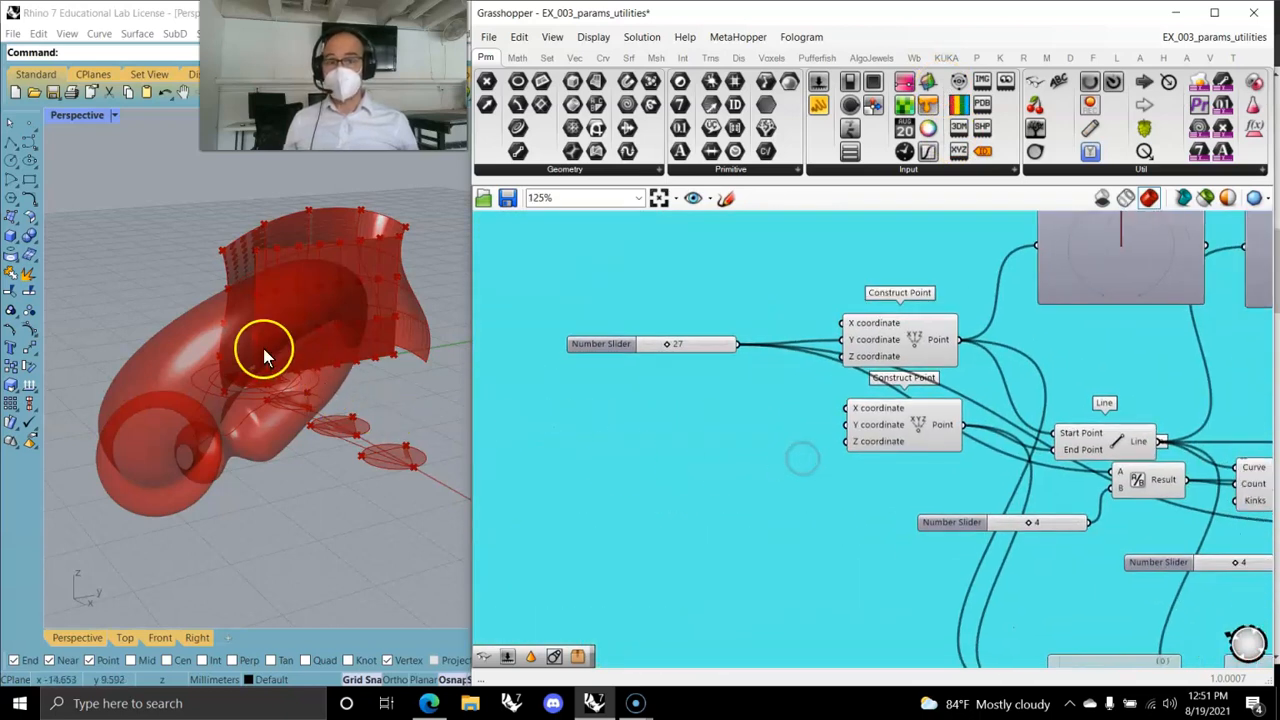
pyautogui.click(1205, 197)
pyautogui.scroll(2, 730, 368)
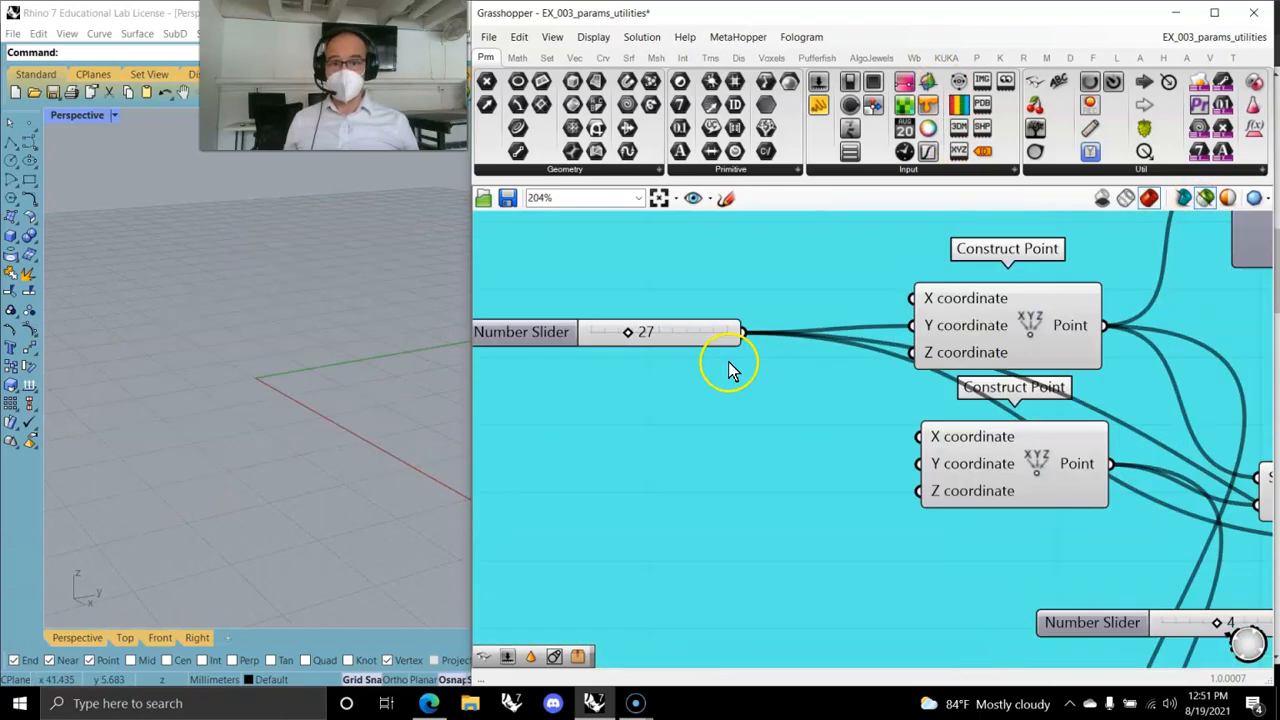
# Space the two Construct Point components farther apart vertically, and select both to preview their points together.
pyautogui.click(1040, 333)
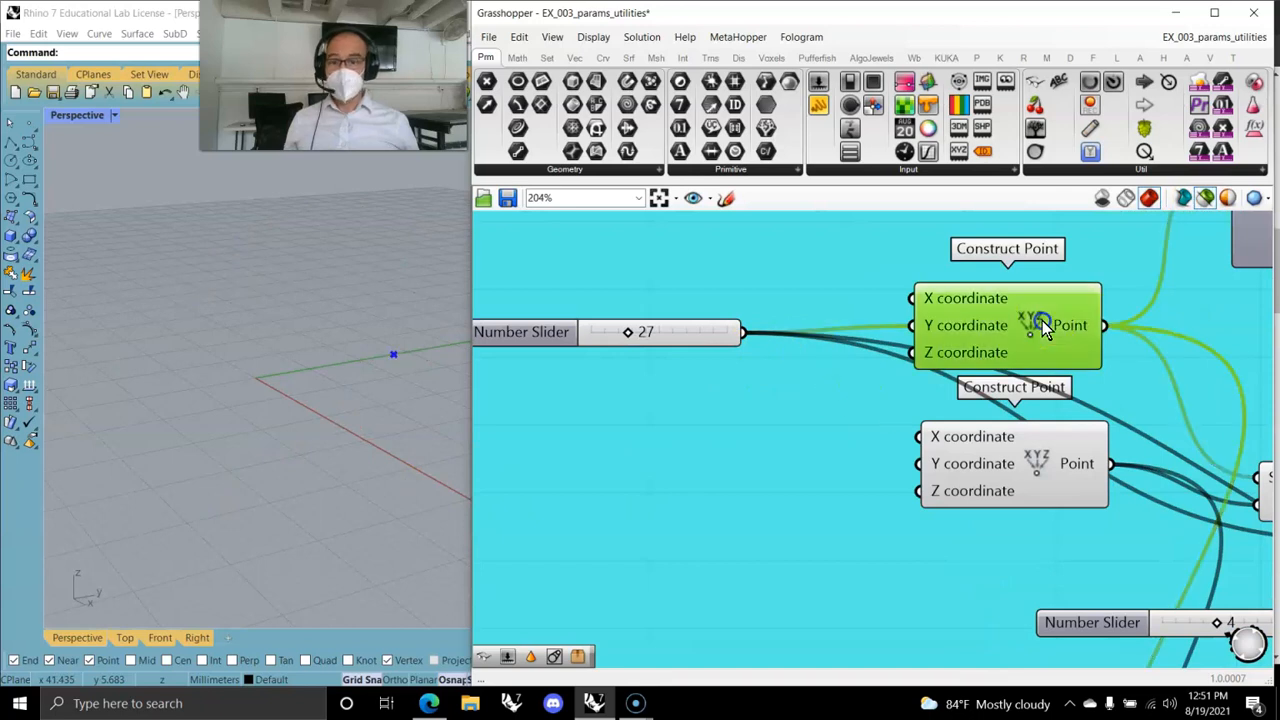
pyautogui.click(1025, 483)
pyautogui.moveTo(1022, 368); pyautogui.dragTo(1028, 295)
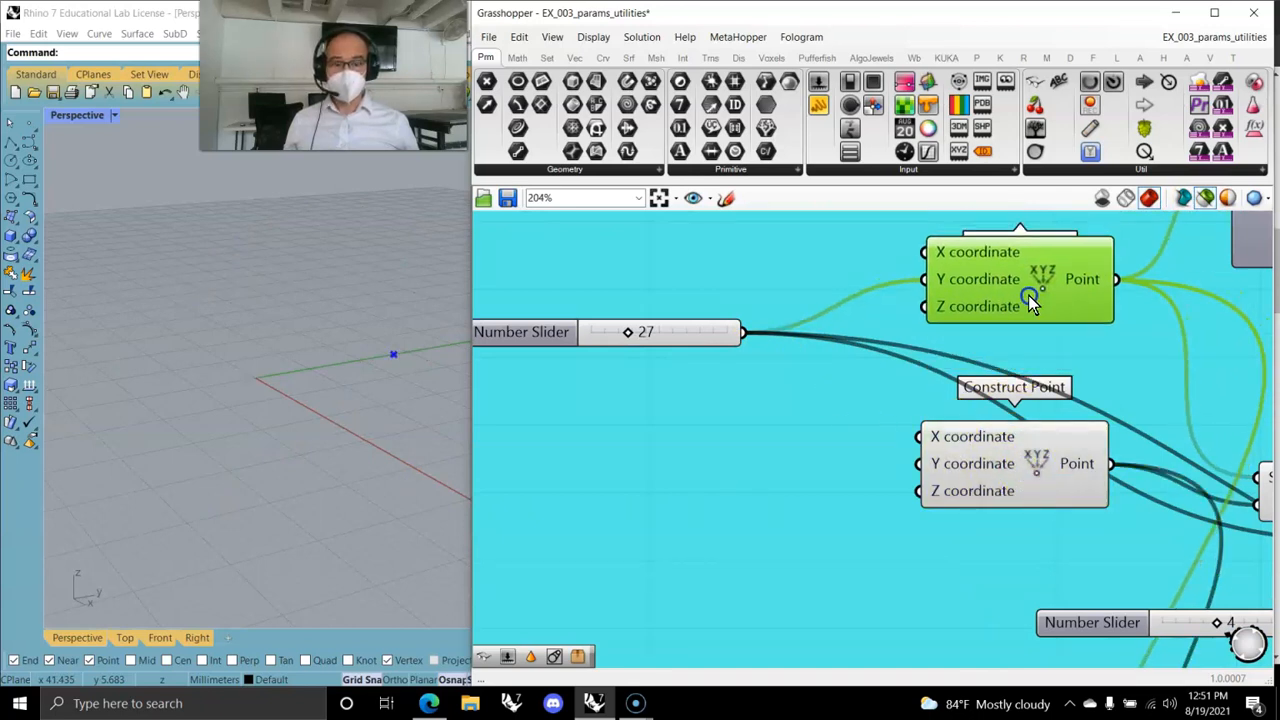
pyautogui.moveTo(1034, 466)
pyautogui.mouseDown()
pyautogui.moveTo(1022, 502)
pyautogui.moveTo(1031, 471)
pyautogui.mouseUp()
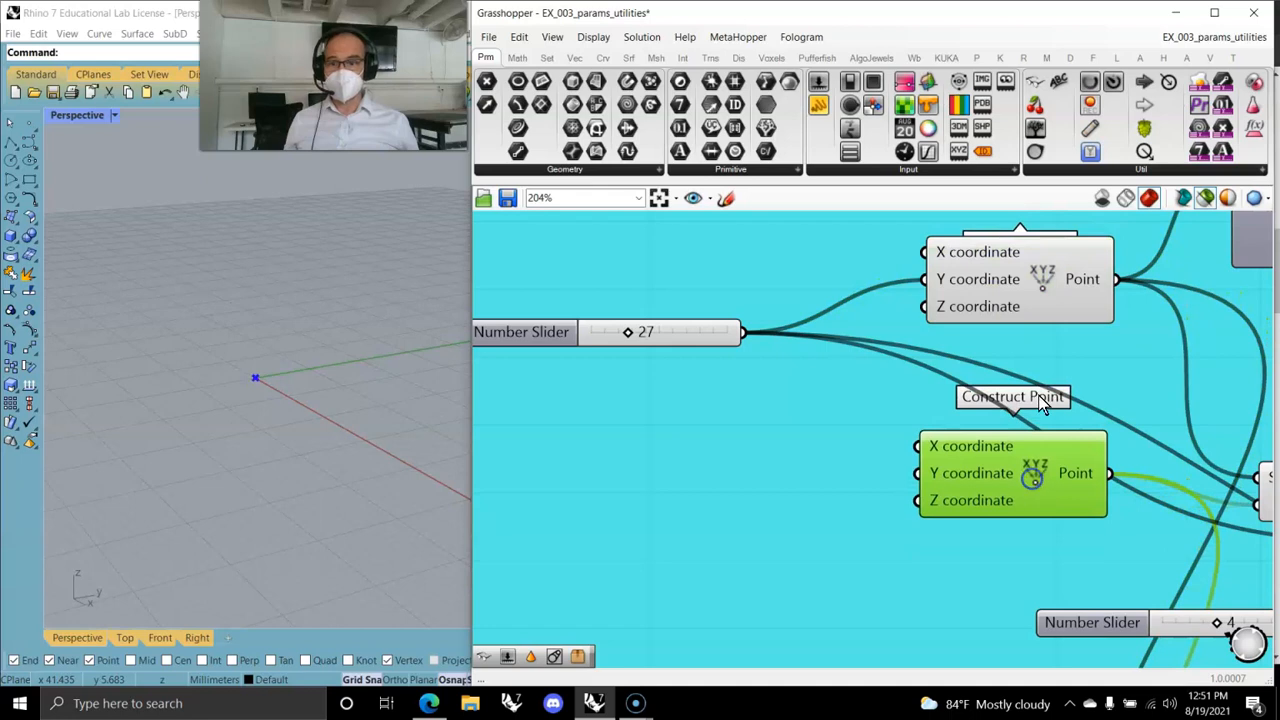
pyautogui.keyDown('shift'); pyautogui.click(1018, 298); pyautogui.keyUp('shift')
pyautogui.moveTo(404, 455); pyautogui.dragTo(351, 420, button='right')
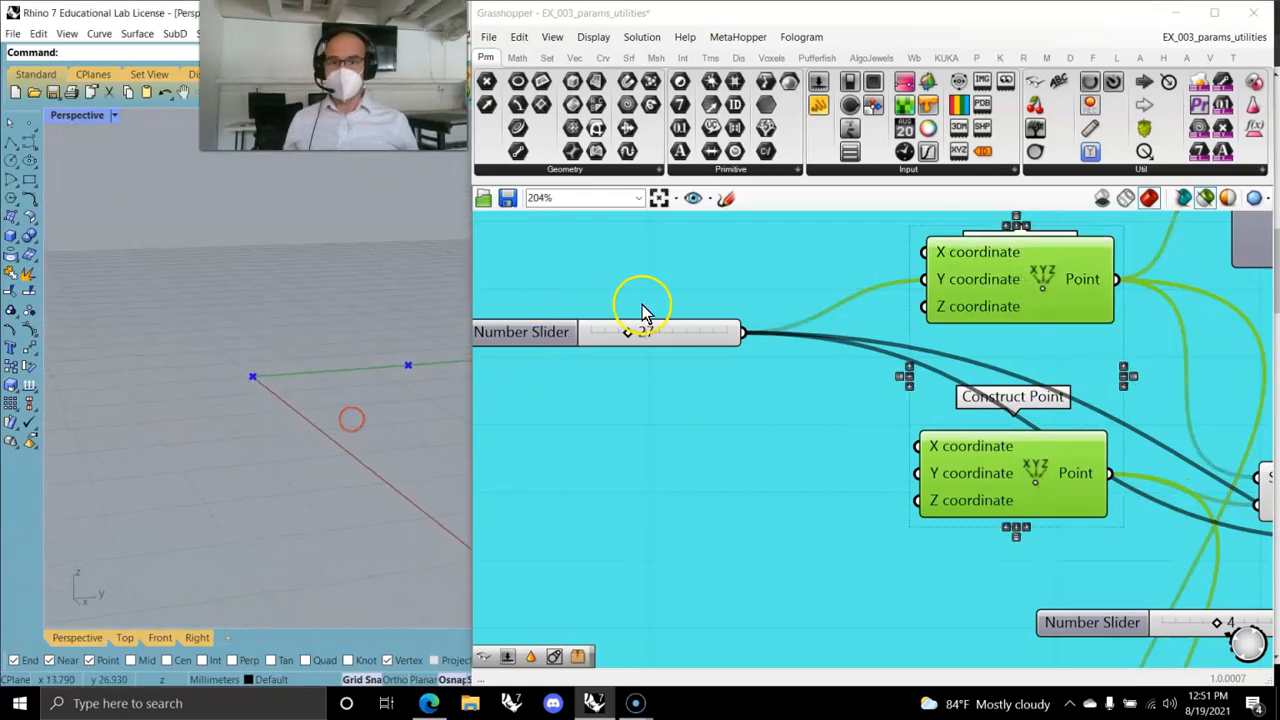
# Try a value of 22 on the Number Slider driving the Y coordinate to watch the point move, and restore it to 27.
pyautogui.moveTo(628, 335); pyautogui.dragTo(603, 335)
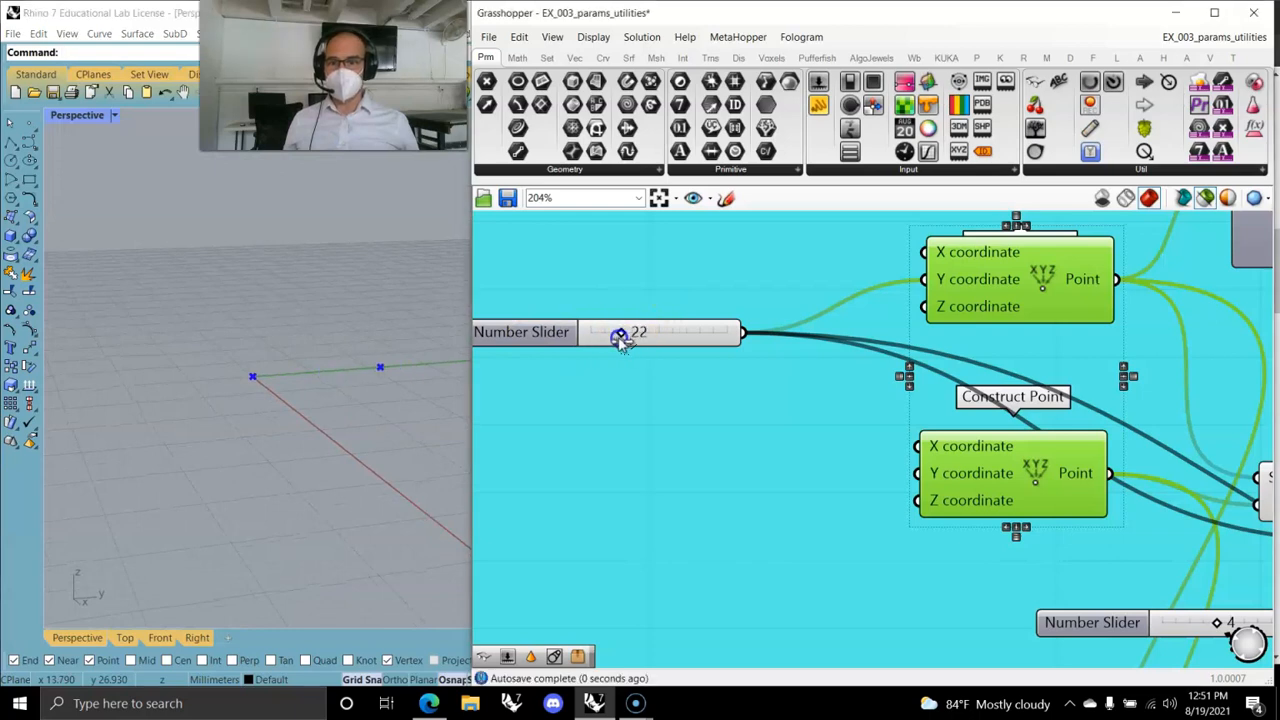
# Compare the first Param Viewer's text list and tree display with the Construct Point component that feeds it.
pyautogui.scroll(-1, 812, 456)
pyautogui.moveTo(812, 454); pyautogui.dragTo(556, 474, button='right')
pyautogui.moveTo(1022, 416); pyautogui.dragTo(861, 528, button='right')
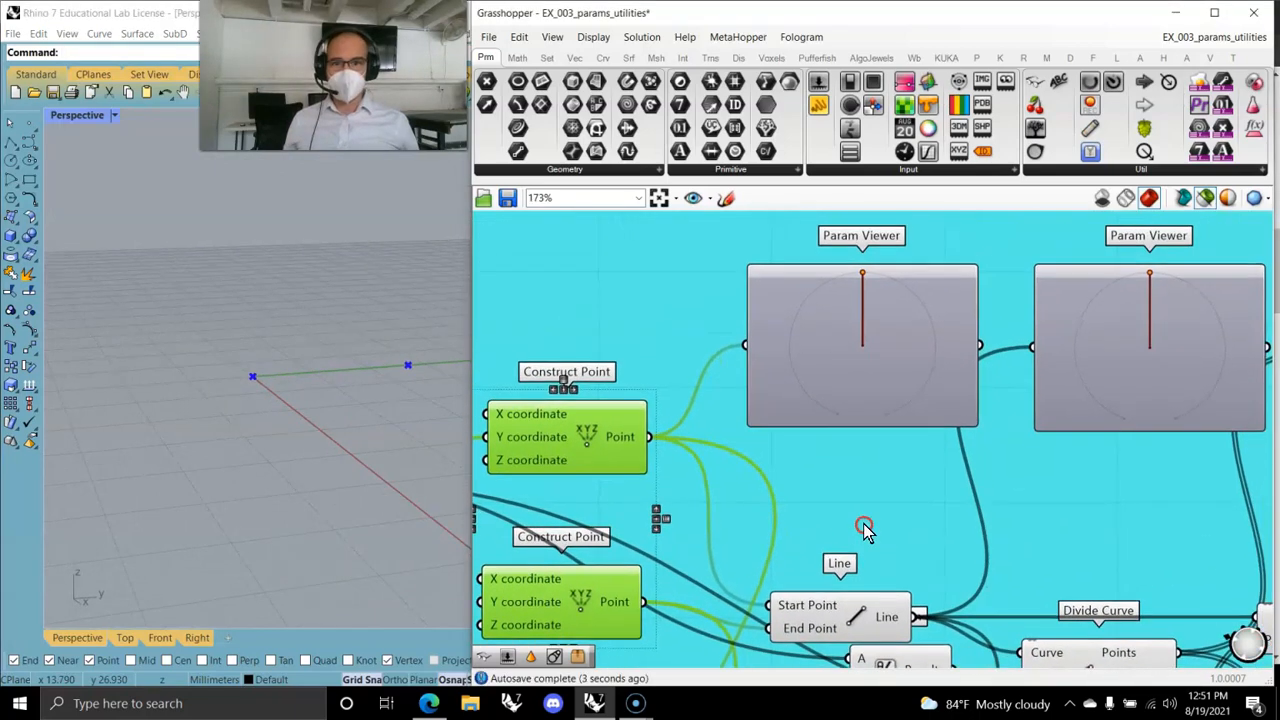
pyautogui.click(861, 336)
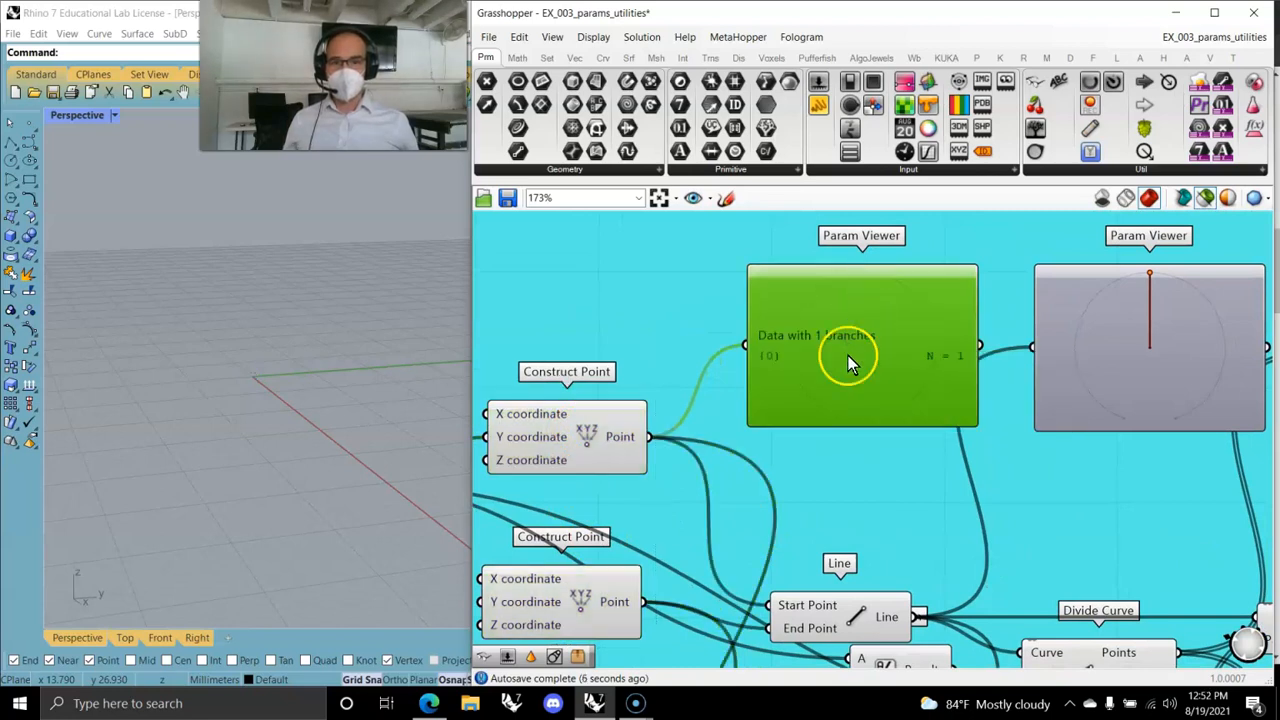
pyautogui.click(620, 433)
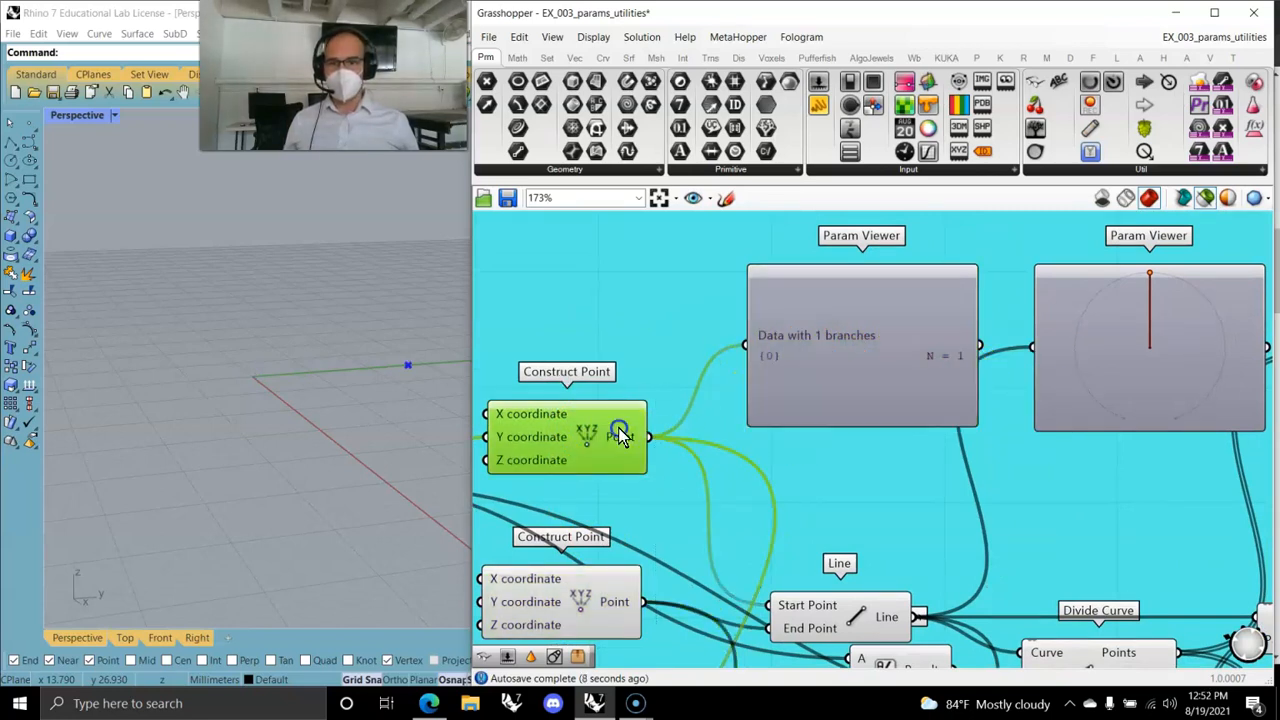
pyautogui.click(855, 358)
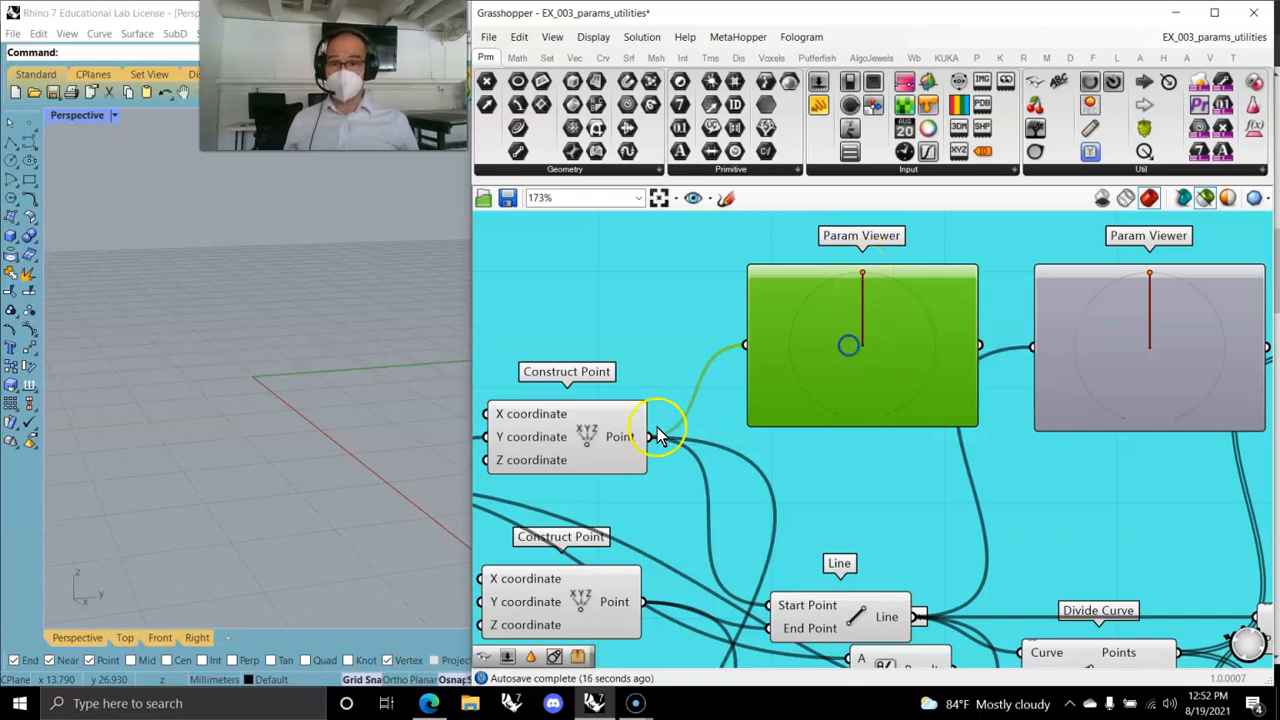
# Preview the two Construct Point components and the Line built from them, one after another.
pyautogui.click(584, 438)
pyautogui.moveTo(865, 538); pyautogui.dragTo(934, 404, button='right')
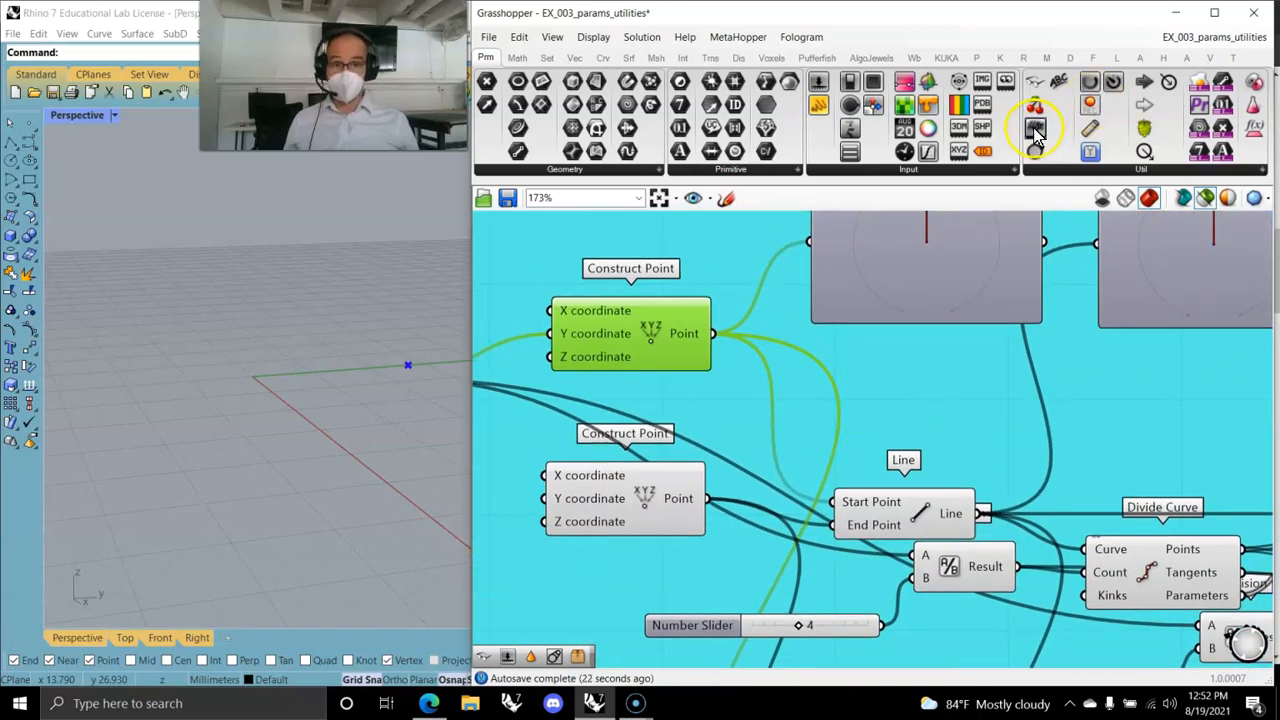
pyautogui.moveTo(808, 466); pyautogui.dragTo(761, 372, button='right')
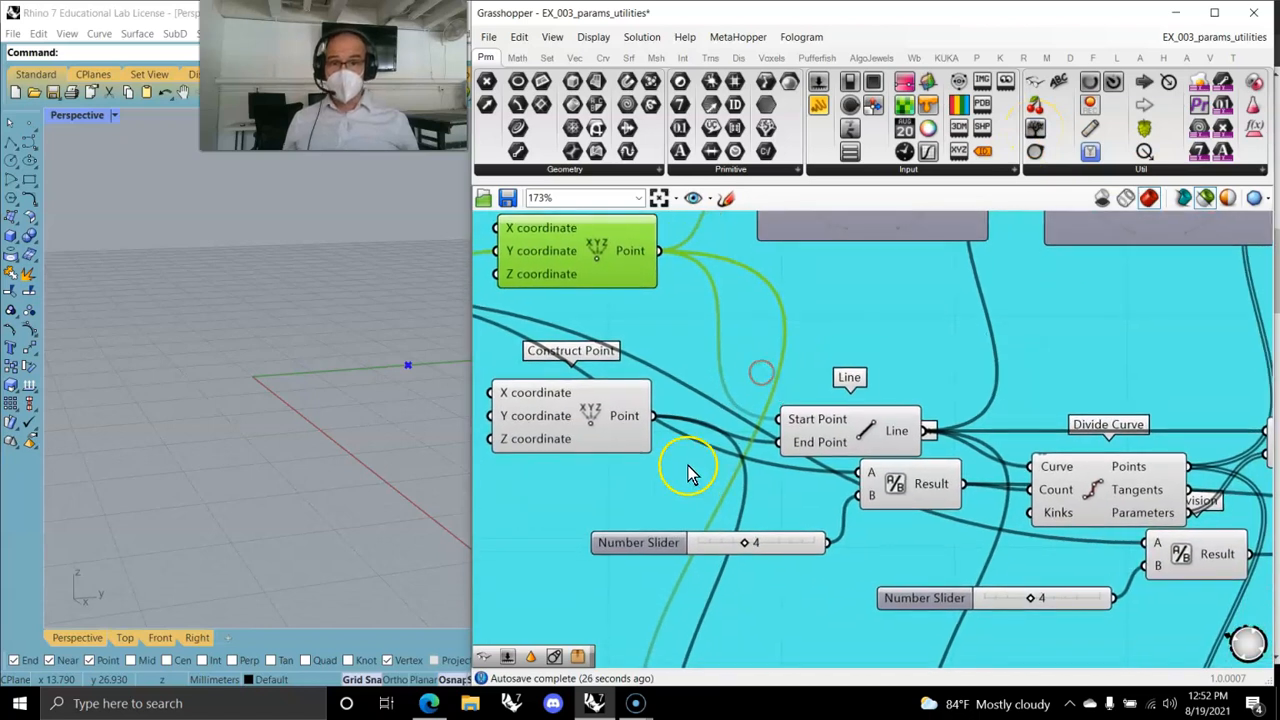
pyautogui.click(590, 415)
pyautogui.click(860, 440)
# Switch the Line component's Param Viewer from the tree display to its text list.
pyautogui.moveTo(862, 449); pyautogui.dragTo(682, 565, button='right')
pyautogui.moveTo(979, 288); pyautogui.dragTo(978, 362, button='right')
pyautogui.click(939, 396)
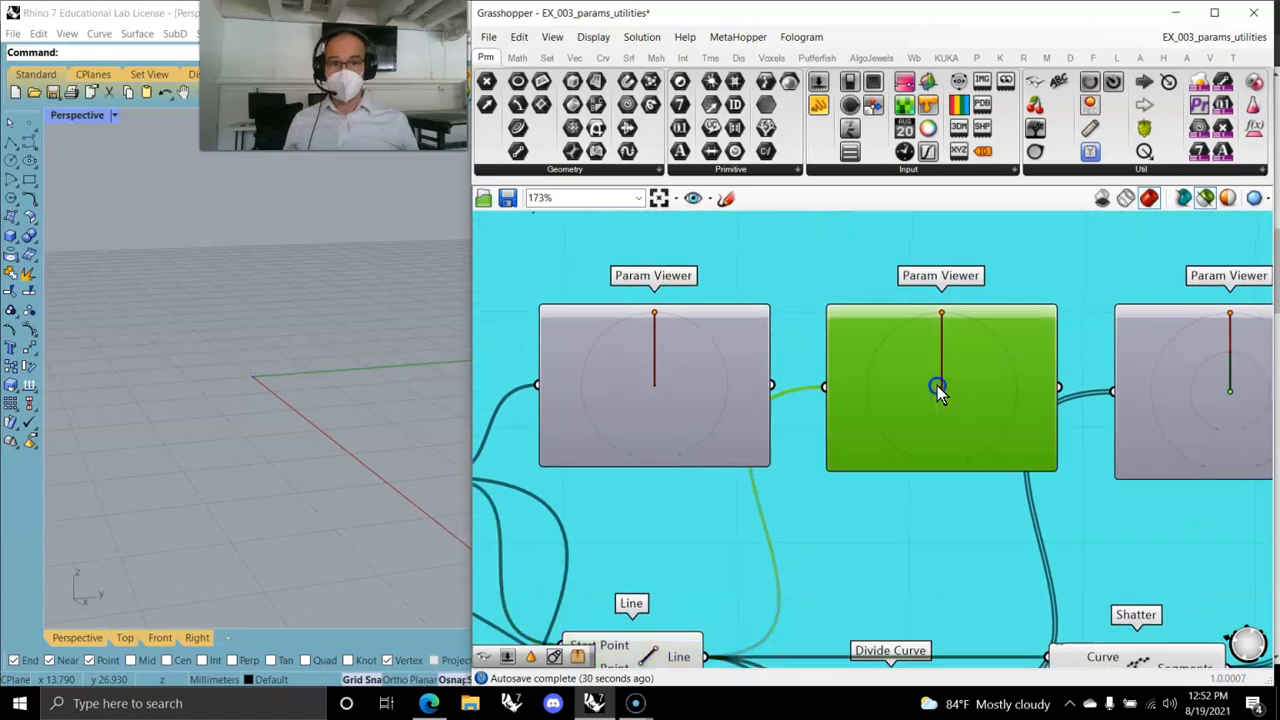
# Check the Division component feeding the count, preview the Divide Curve points on the line, and read the Points output list.
pyautogui.moveTo(902, 608); pyautogui.dragTo(900, 321, button='right')
pyautogui.click(742, 470)
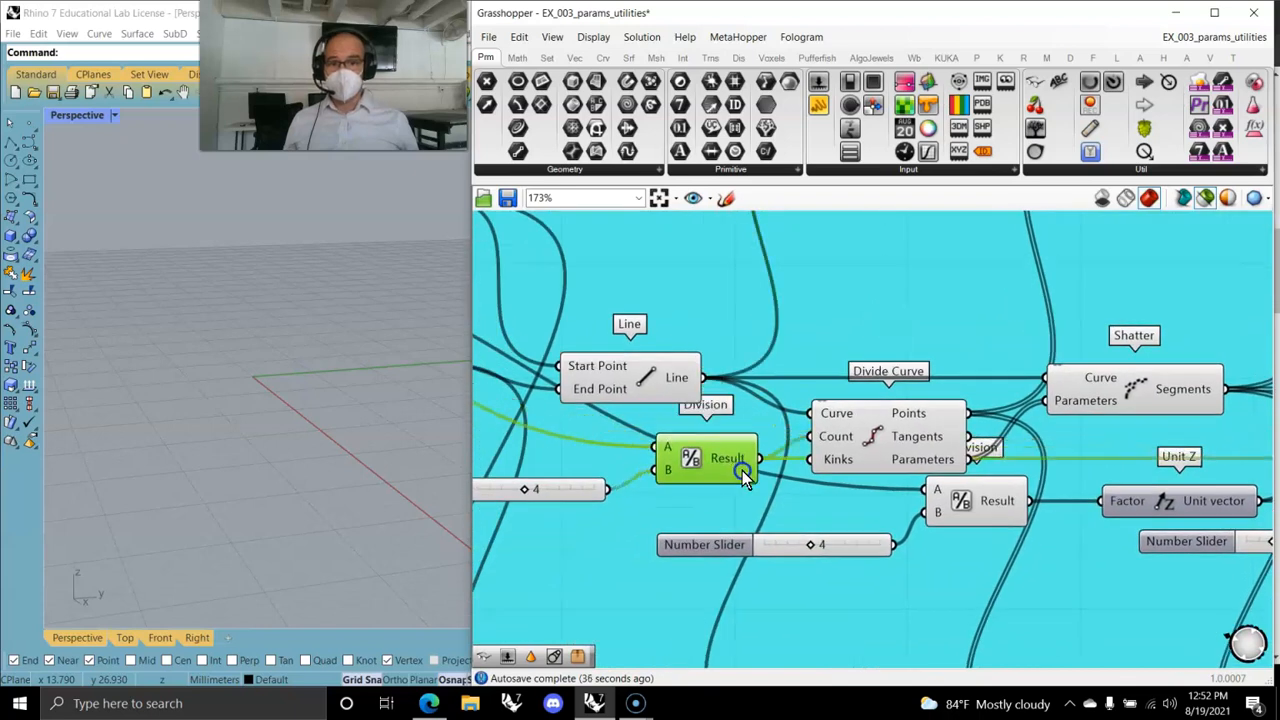
pyautogui.click(873, 443)
pyautogui.moveTo(892, 442); pyautogui.dragTo(827, 465, button='right')
pyautogui.moveTo(825, 460)
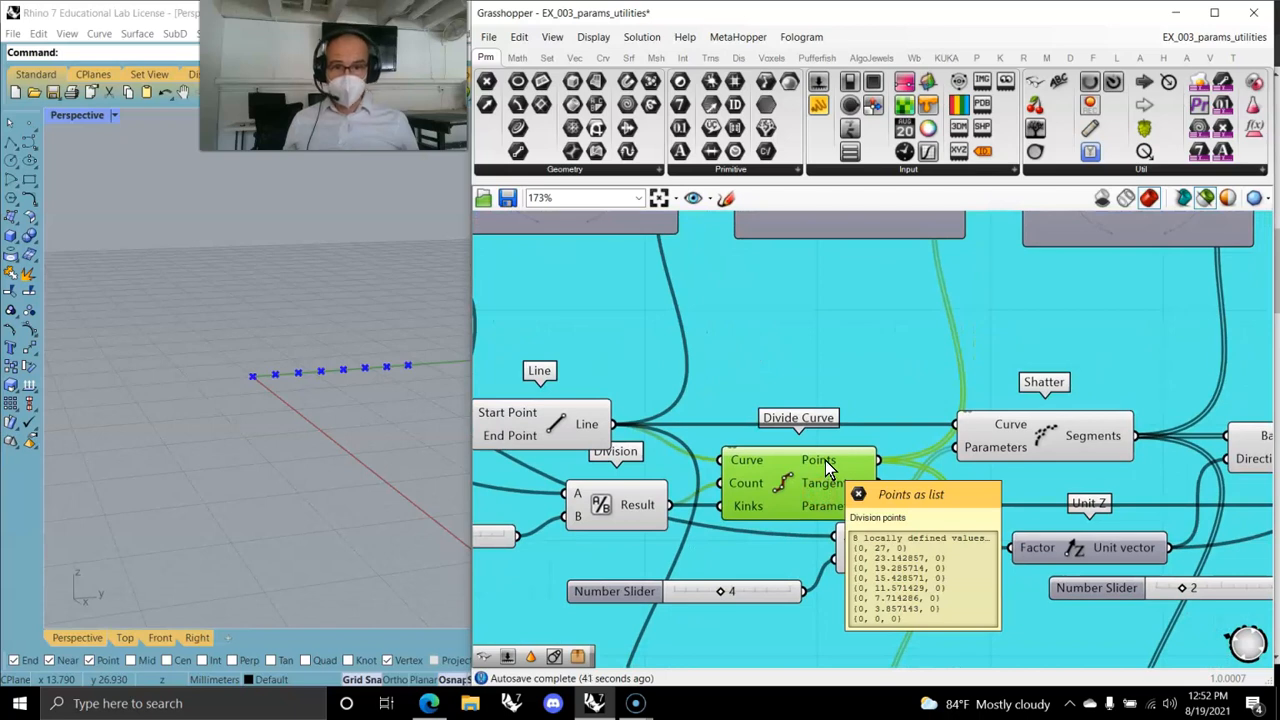
# Examine the branch structure in the Divide Curve's Param Viewer up close and compare it with the Line's Param Viewer.
pyautogui.moveTo(914, 389); pyautogui.dragTo(749, 514, button='right')
pyautogui.moveTo(726, 628); pyautogui.dragTo(770, 596)
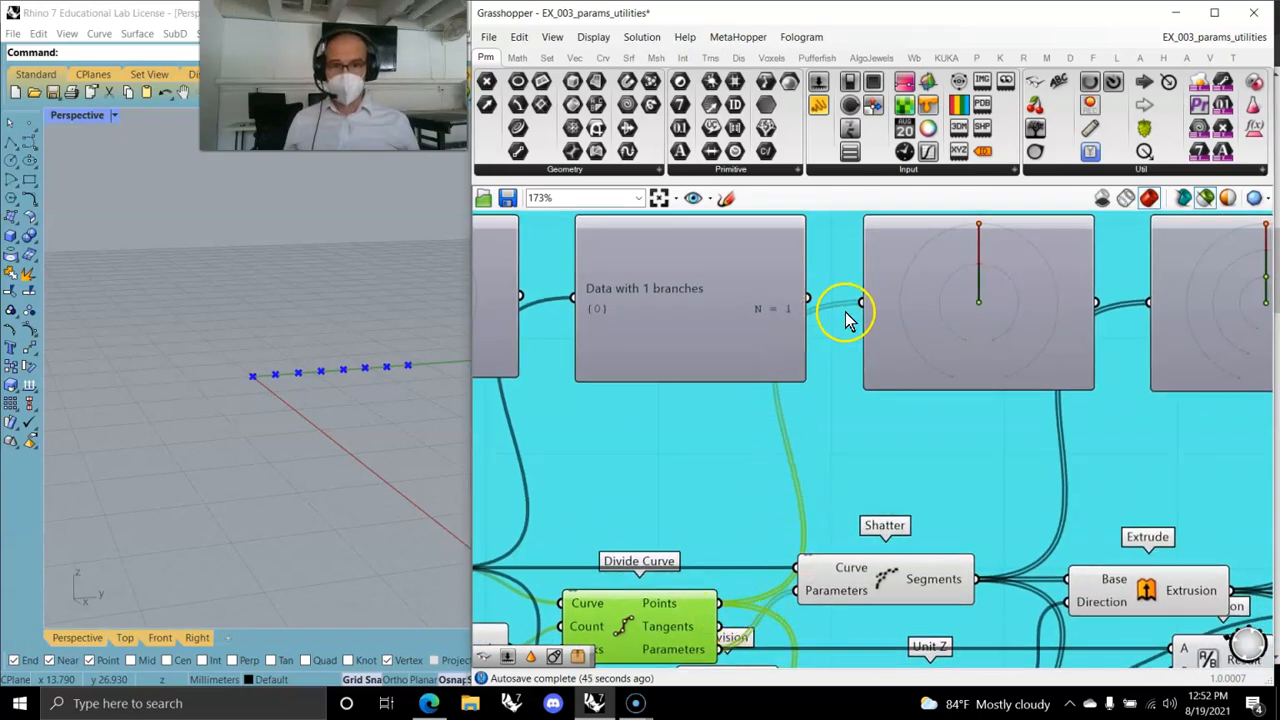
pyautogui.moveTo(943, 303); pyautogui.dragTo(1077, 389, button='right')
pyautogui.moveTo(764, 467); pyautogui.dragTo(803, 445, button='right')
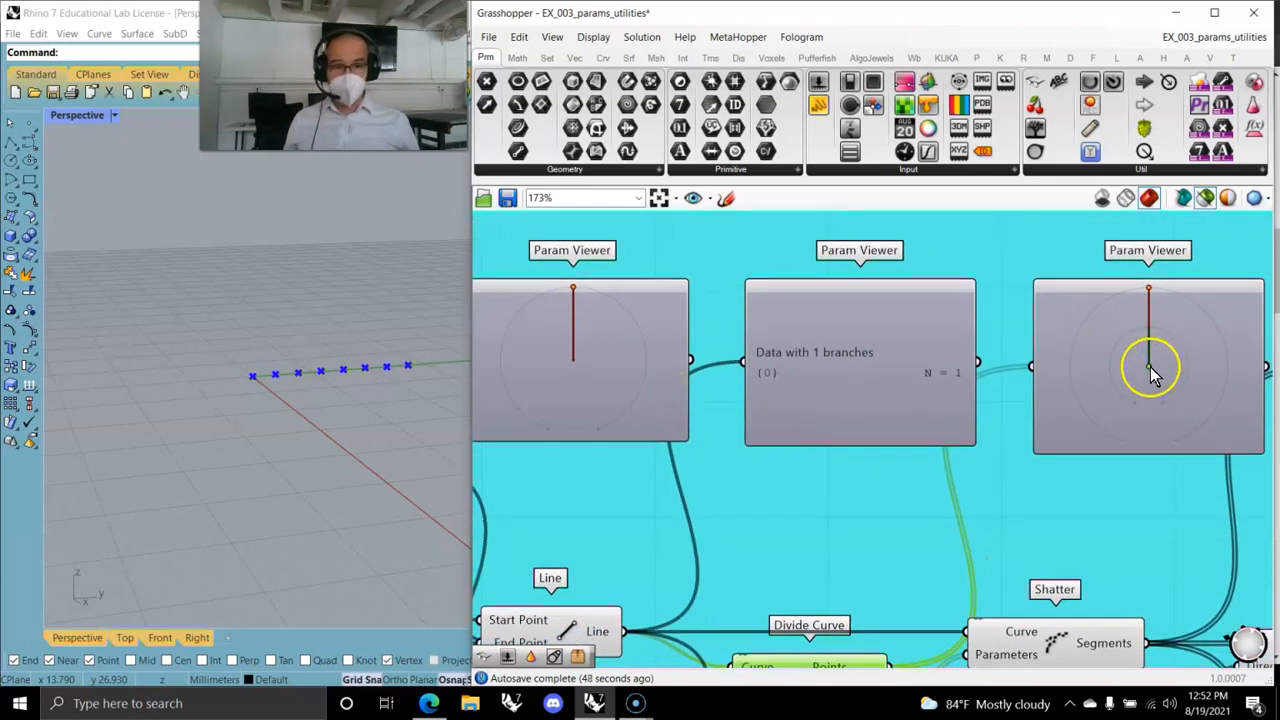
pyautogui.scroll(2, 1152, 372)
pyautogui.scroll(3, 1150, 365)
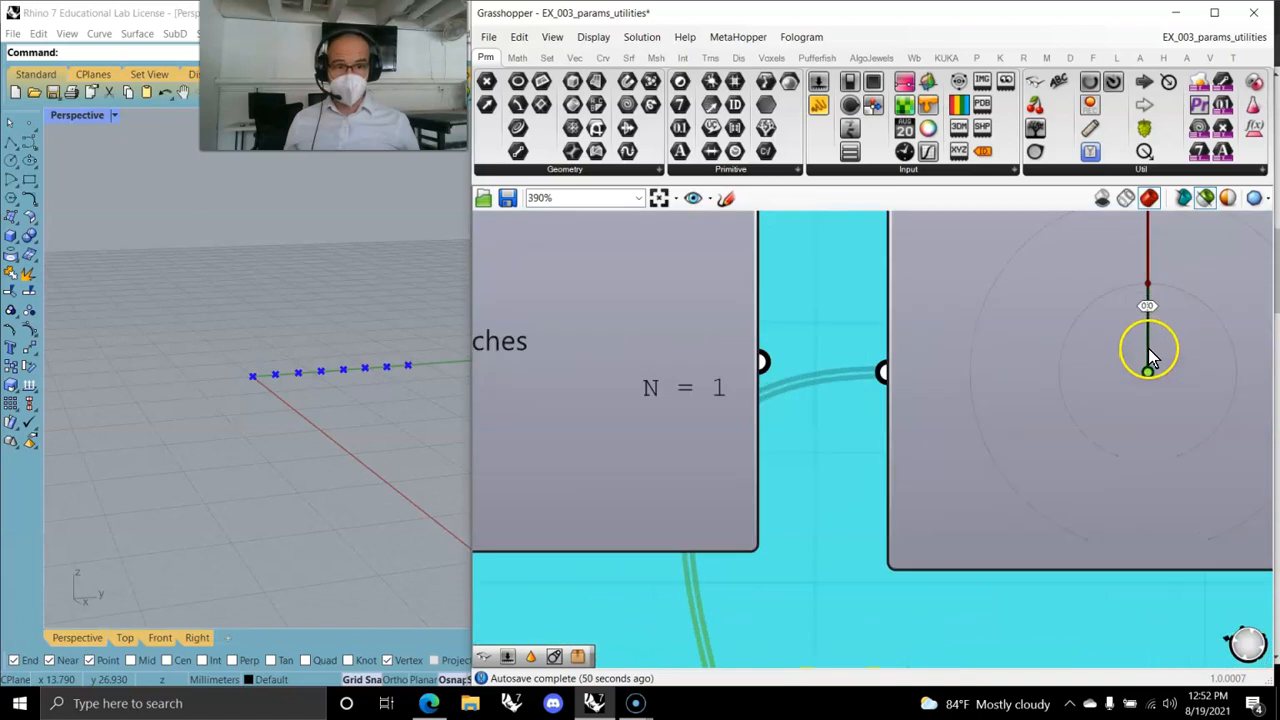
pyautogui.scroll(-5, 1095, 360)
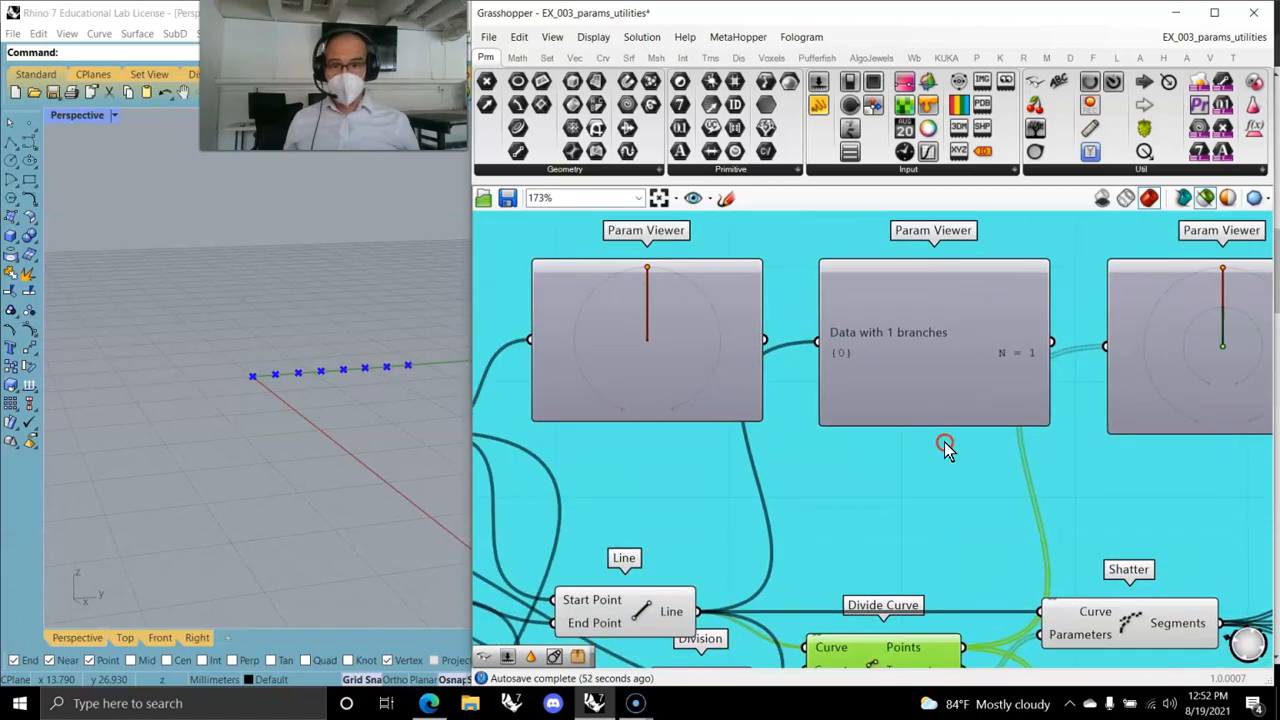
pyautogui.scroll(4, 651, 313)
pyautogui.scroll(-5, 672, 313)
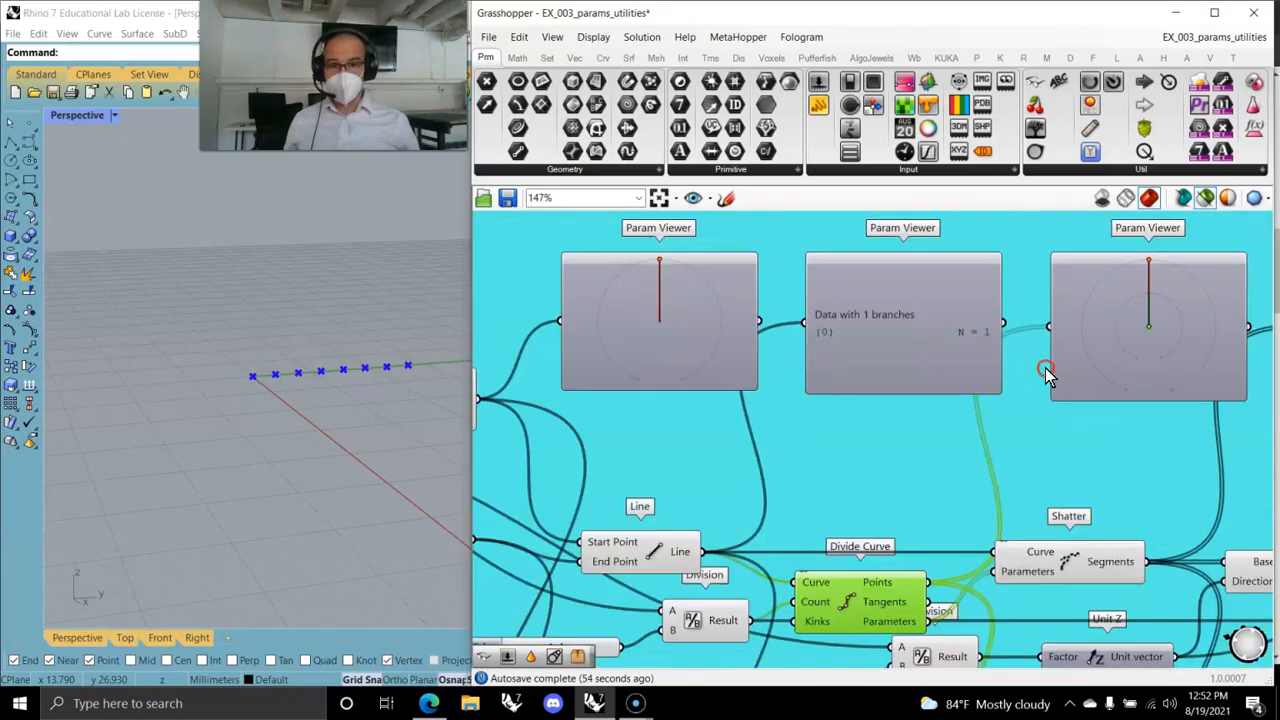
pyautogui.scroll(10, 1046, 372)
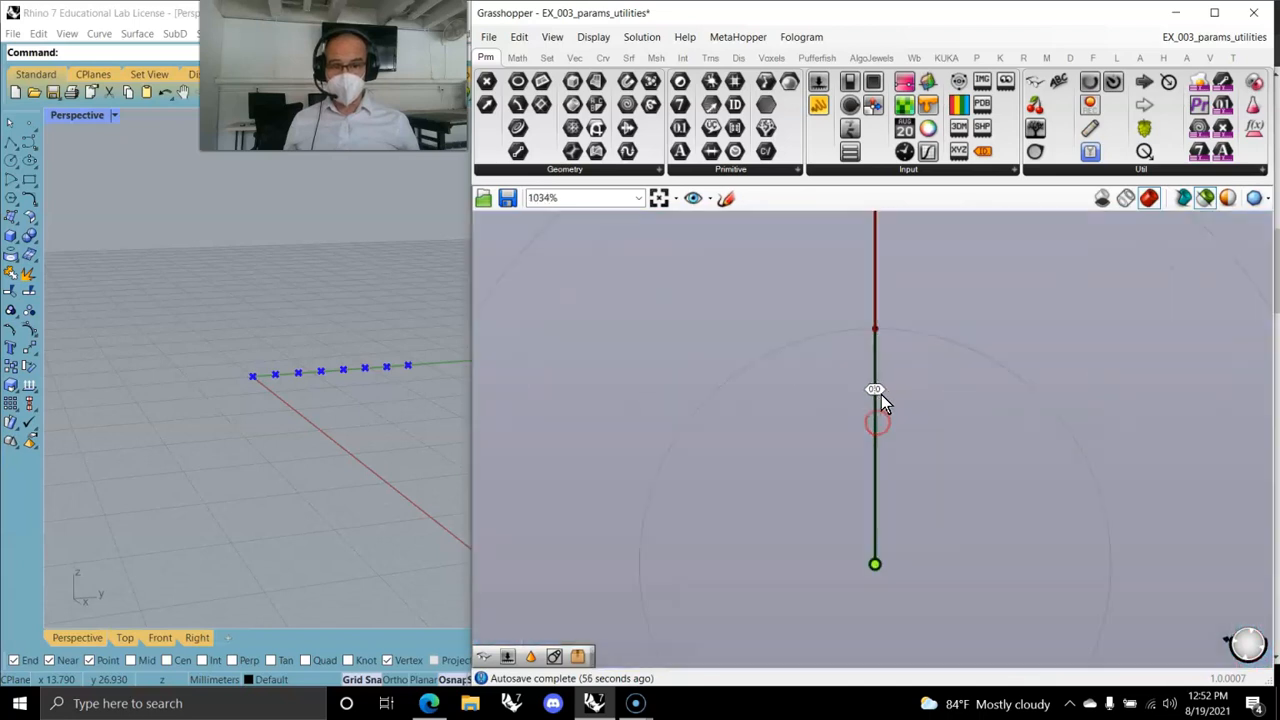
pyautogui.scroll(-4, 895, 396)
pyautogui.moveTo(893, 273)
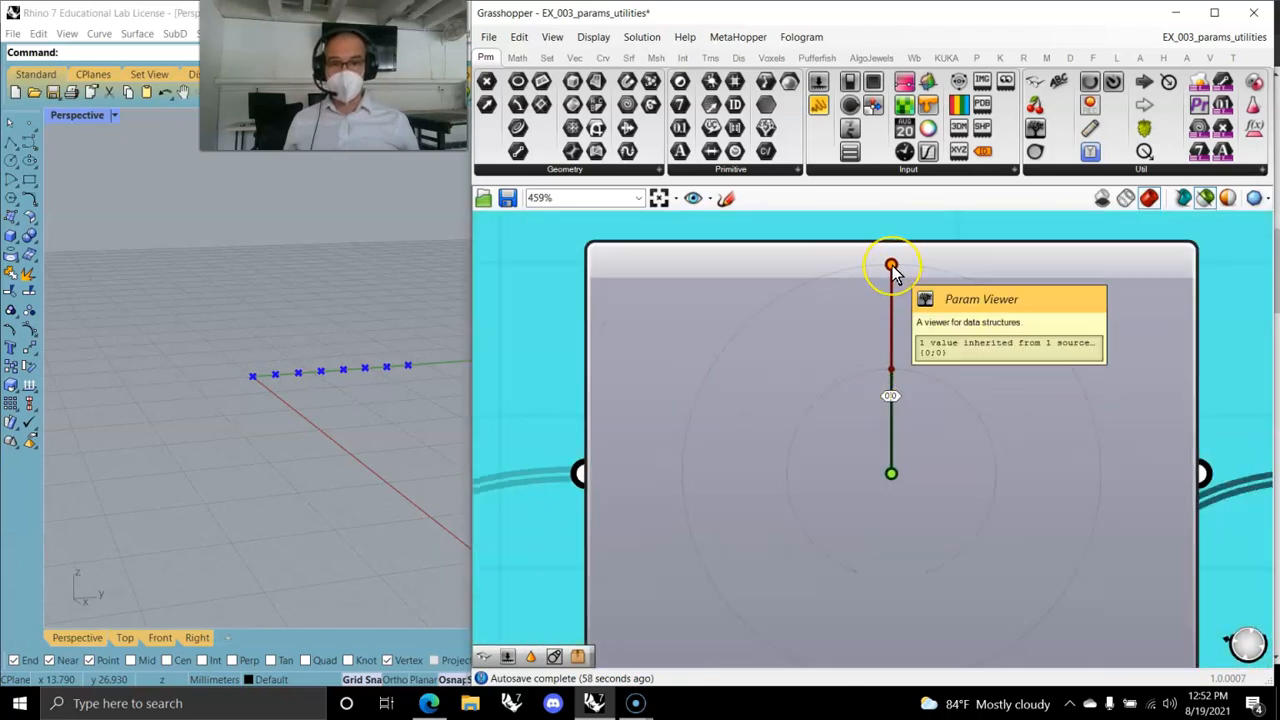
# Read the Divide Curve's Param Viewer as a text list of paths and item counts, and return it to the tree display.
pyautogui.click(806, 445)
pyautogui.doubleClick(815, 502)
pyautogui.moveTo(815, 518); pyautogui.dragTo(835, 385, button='right')
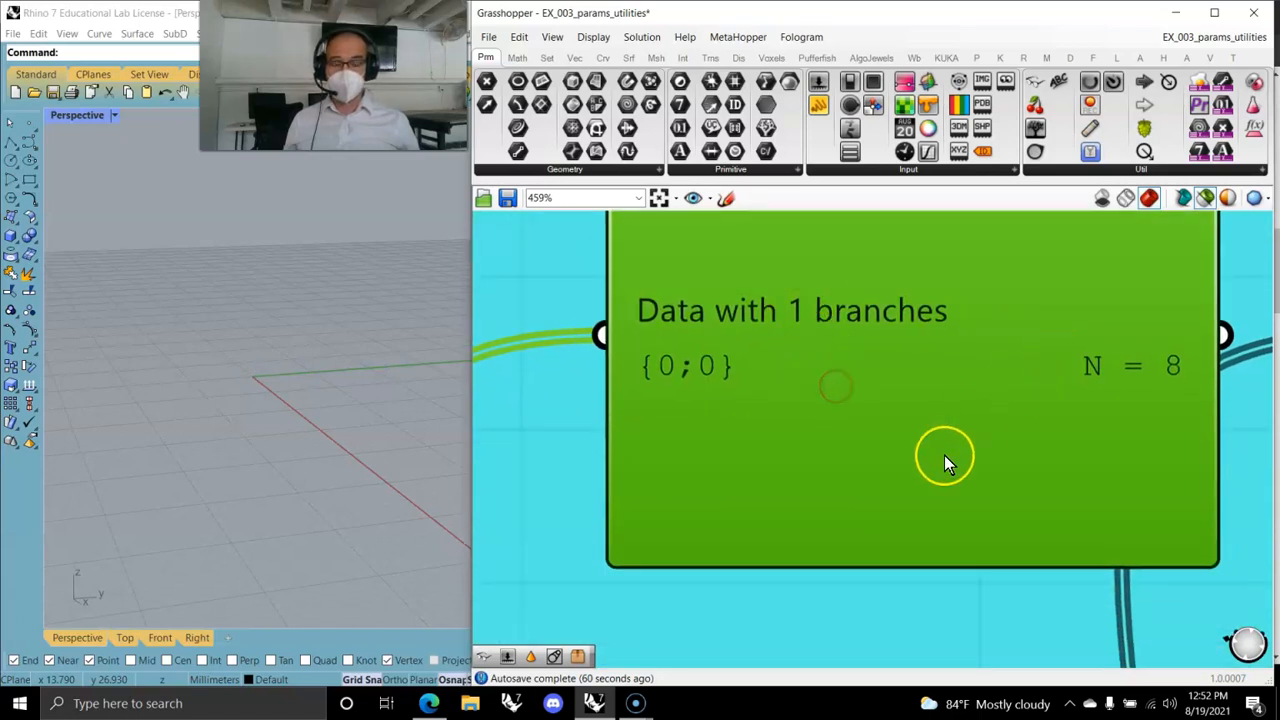
pyautogui.scroll(-4, 944, 455)
pyautogui.click(935, 558)
pyautogui.doubleClick(935, 432)
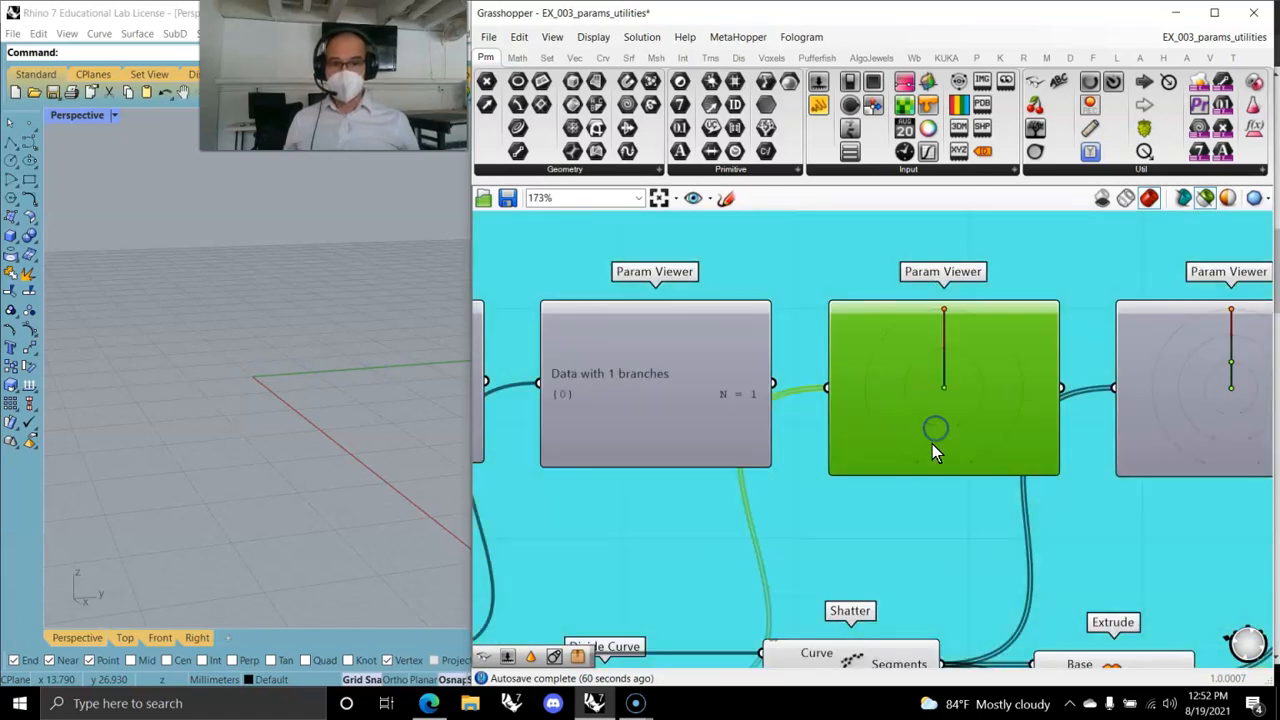
# Preview the Shatter segments and the Extrude surfaces, and check the matching Param Viewers above them.
pyautogui.moveTo(1043, 518); pyautogui.dragTo(880, 378, button='right')
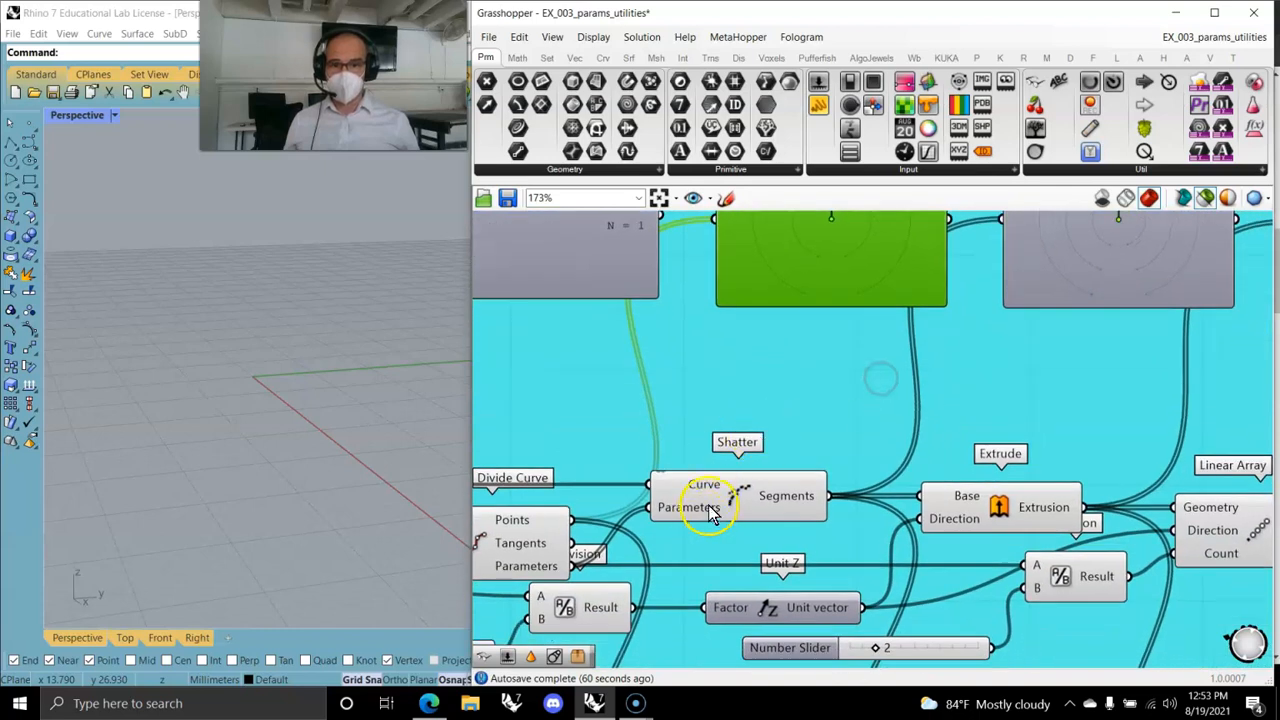
pyautogui.moveTo(735, 562); pyautogui.dragTo(808, 428, button='right')
pyautogui.click(827, 359)
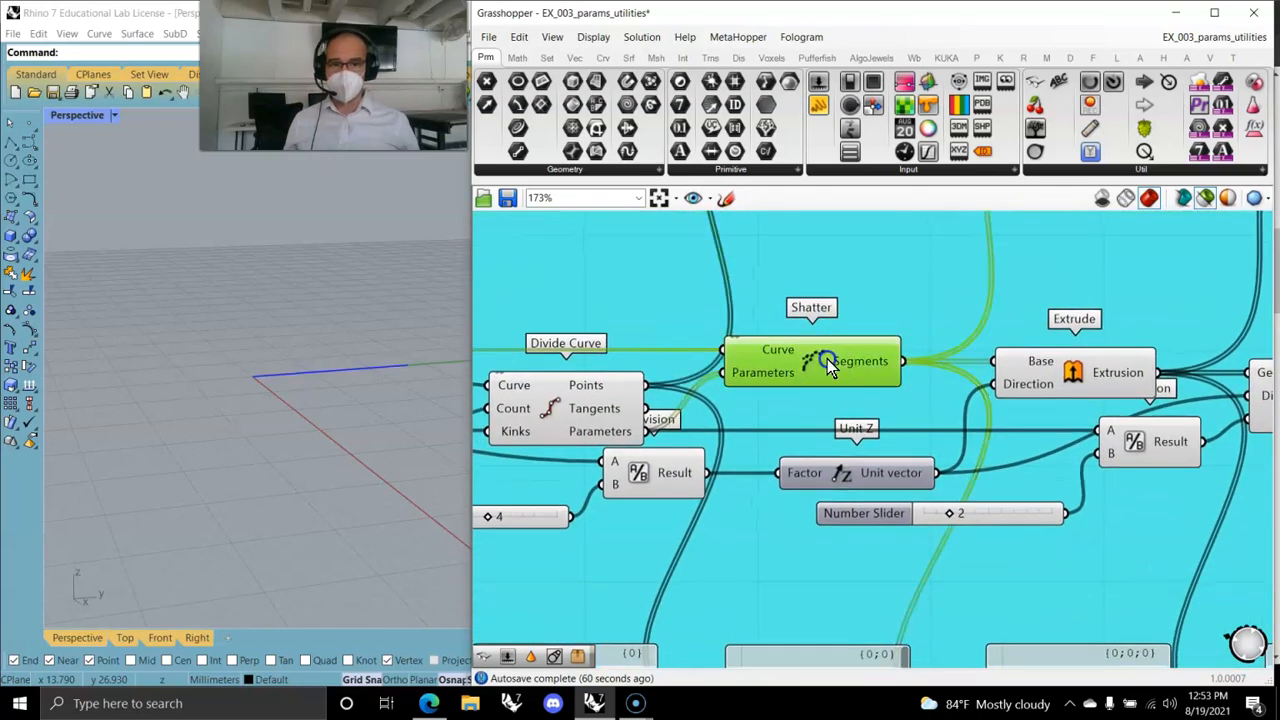
pyautogui.click(1093, 390)
pyautogui.moveTo(1092, 389); pyautogui.dragTo(800, 378, button='right')
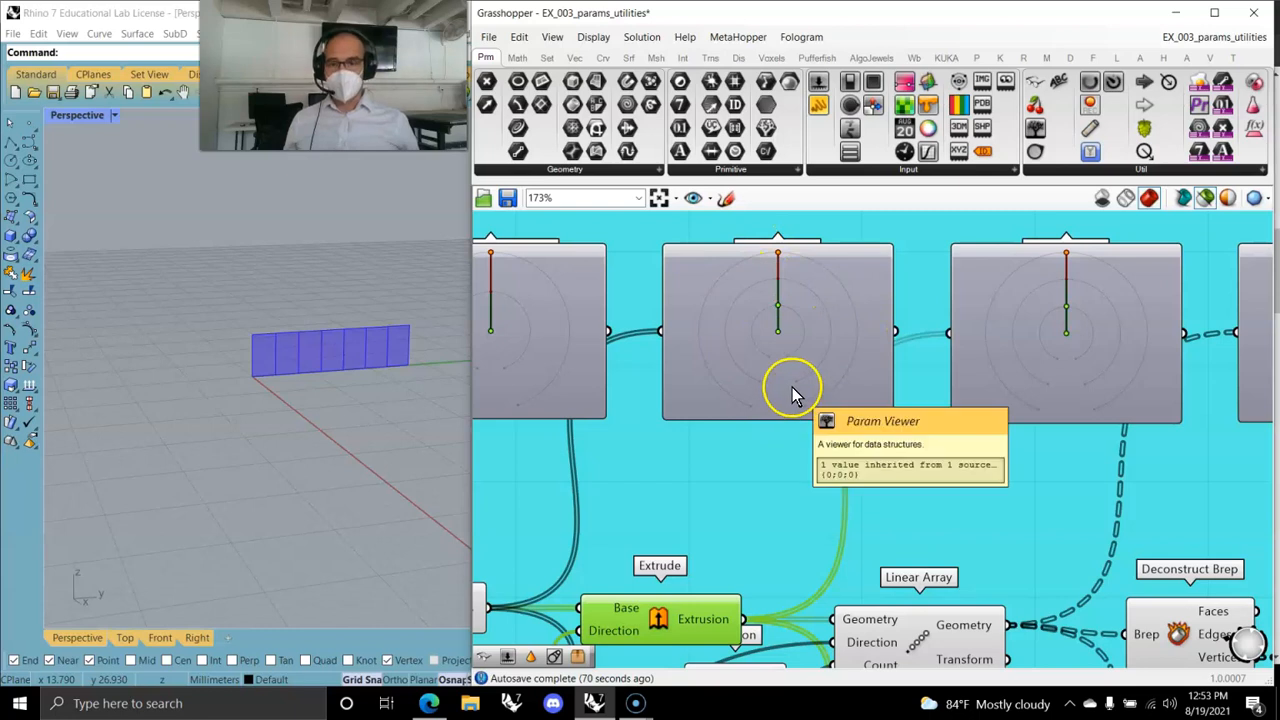
pyautogui.moveTo(577, 408); pyautogui.dragTo(974, 409, button='right')
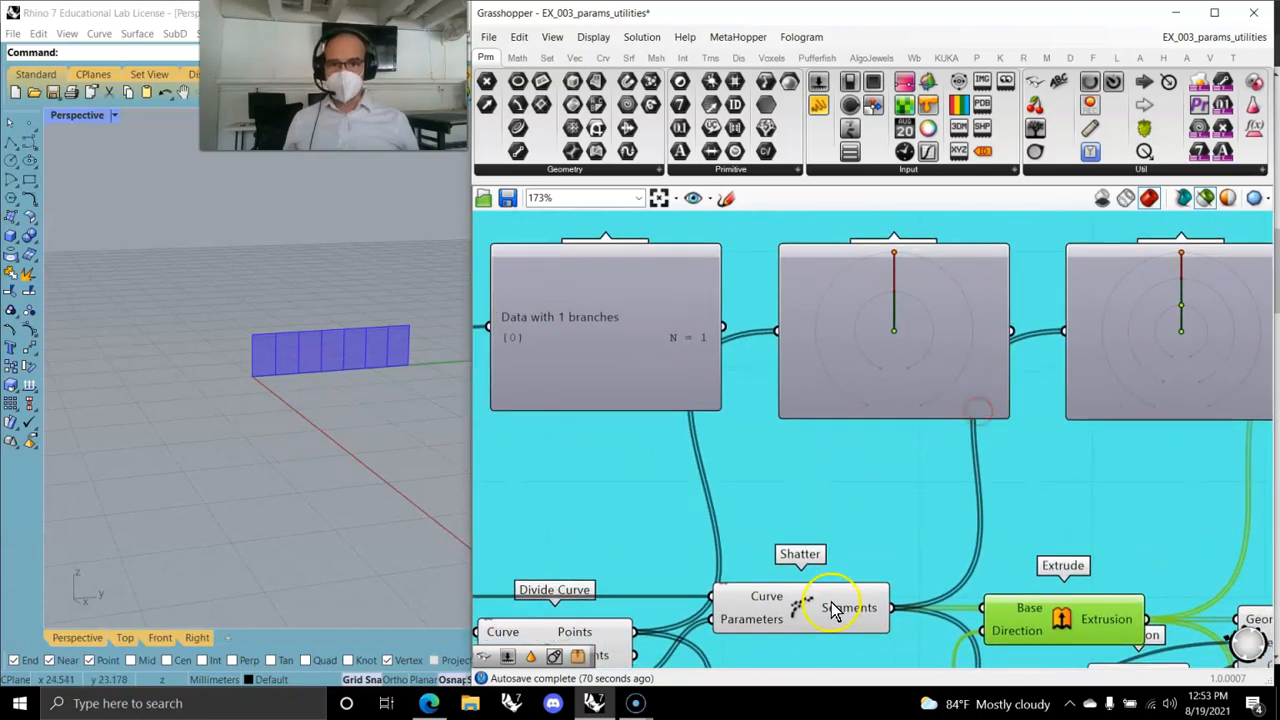
# Go back to the Construct Point components and preview the chain in order through Line, Divide Curve, Shatter and Extrude.
pyautogui.click(820, 626)
pyautogui.scroll(-2, 748, 586)
pyautogui.moveTo(563, 438); pyautogui.dragTo(780, 398, button='right')
pyautogui.click(780, 397)
pyautogui.click(588, 384)
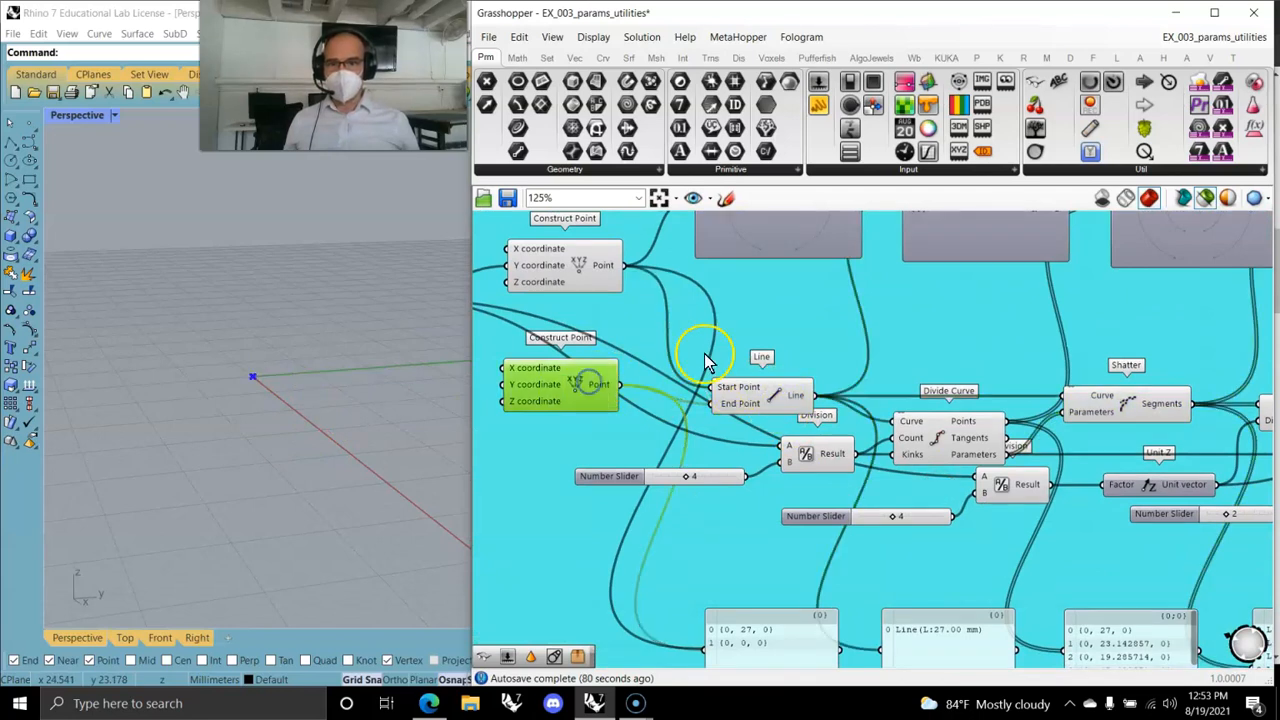
pyautogui.click(597, 263)
pyautogui.click(778, 394)
pyautogui.click(962, 438)
pyautogui.moveTo(1064, 472); pyautogui.dragTo(822, 507, button='right')
pyautogui.click(880, 445)
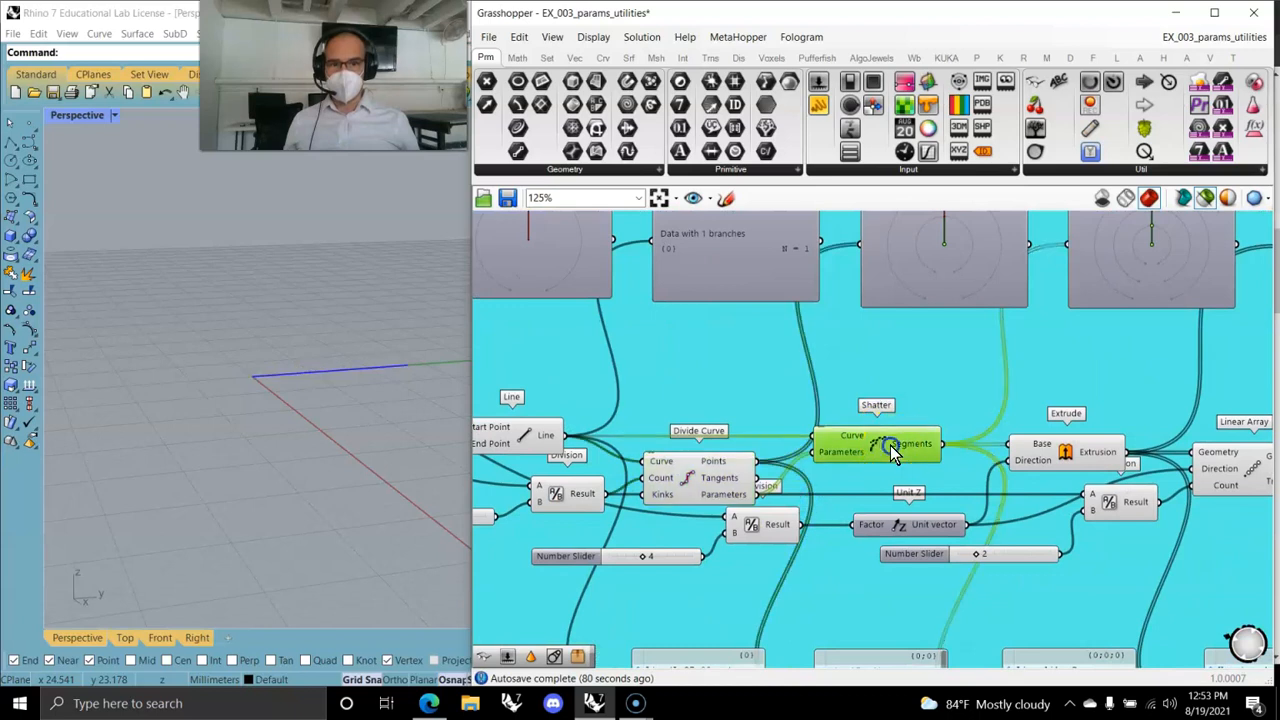
pyautogui.click(1066, 456)
# Preview the Linear Array surfaces and the Deconstruct Brep vertices, and compare the branching in their Param Viewers.
pyautogui.moveTo(1066, 456); pyautogui.dragTo(675, 522, button='right')
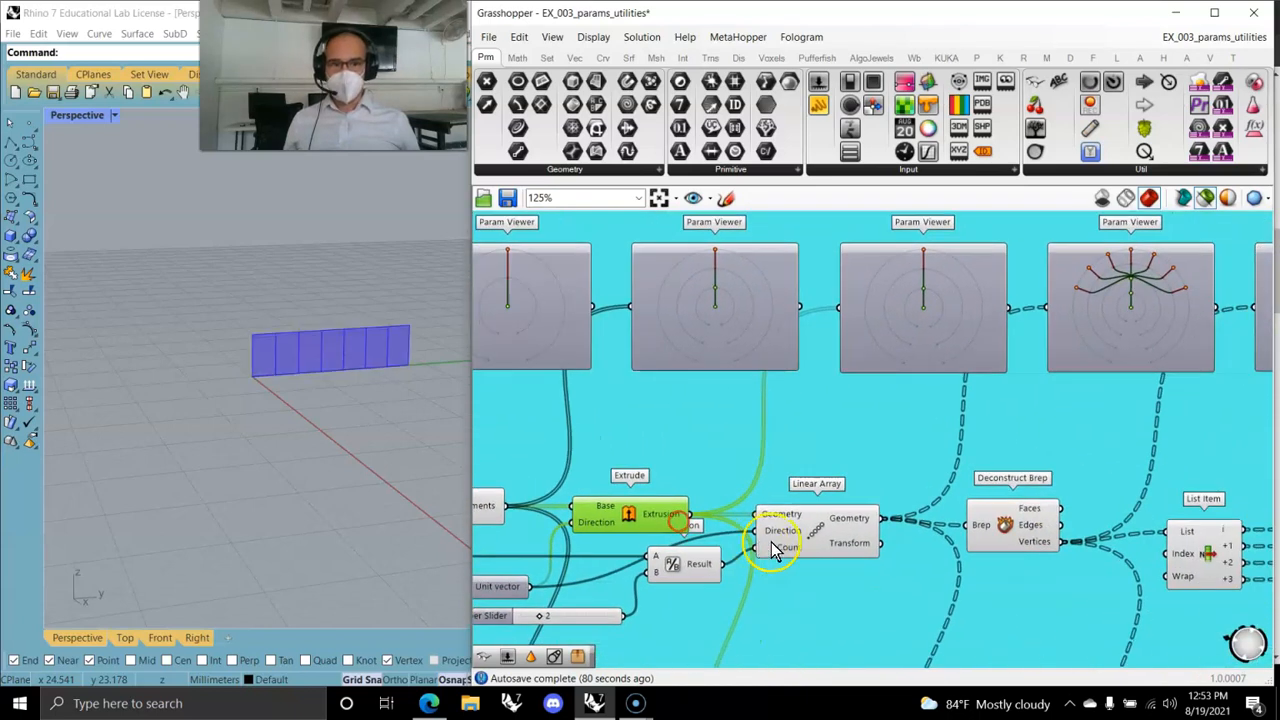
pyautogui.click(816, 530)
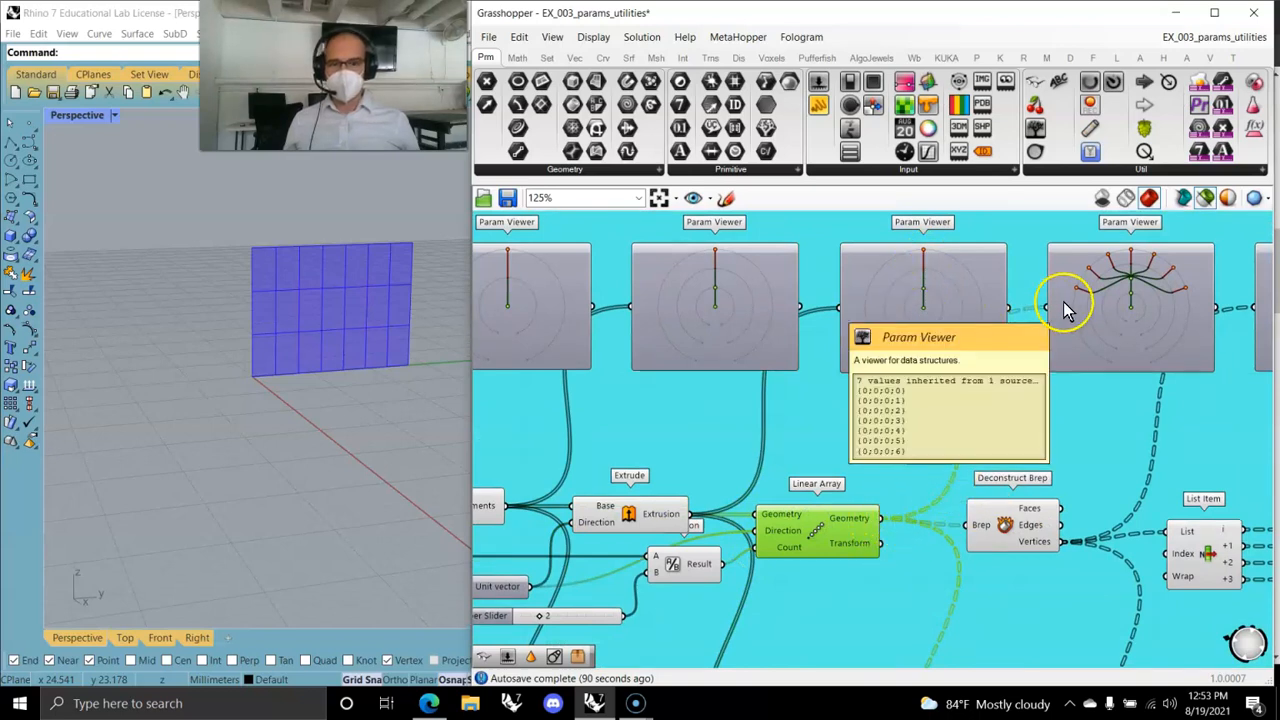
pyautogui.moveTo(896, 448); pyautogui.dragTo(686, 457, button='right')
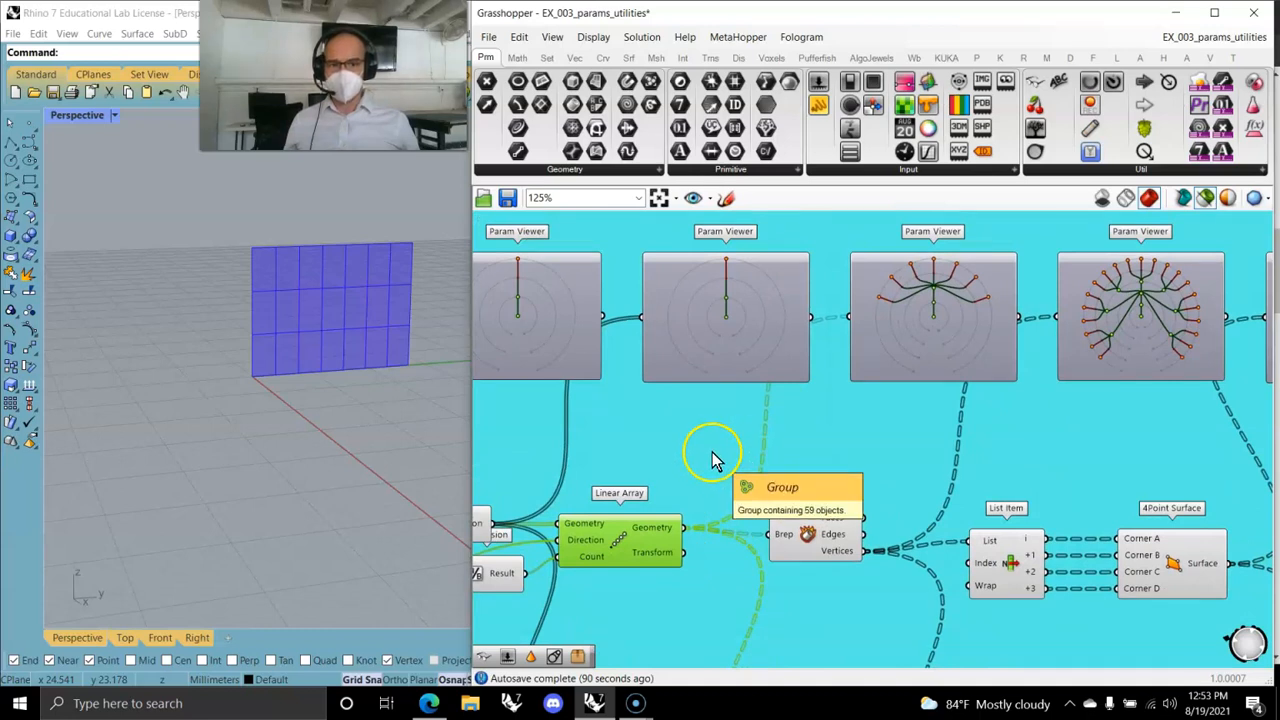
pyautogui.click(814, 544)
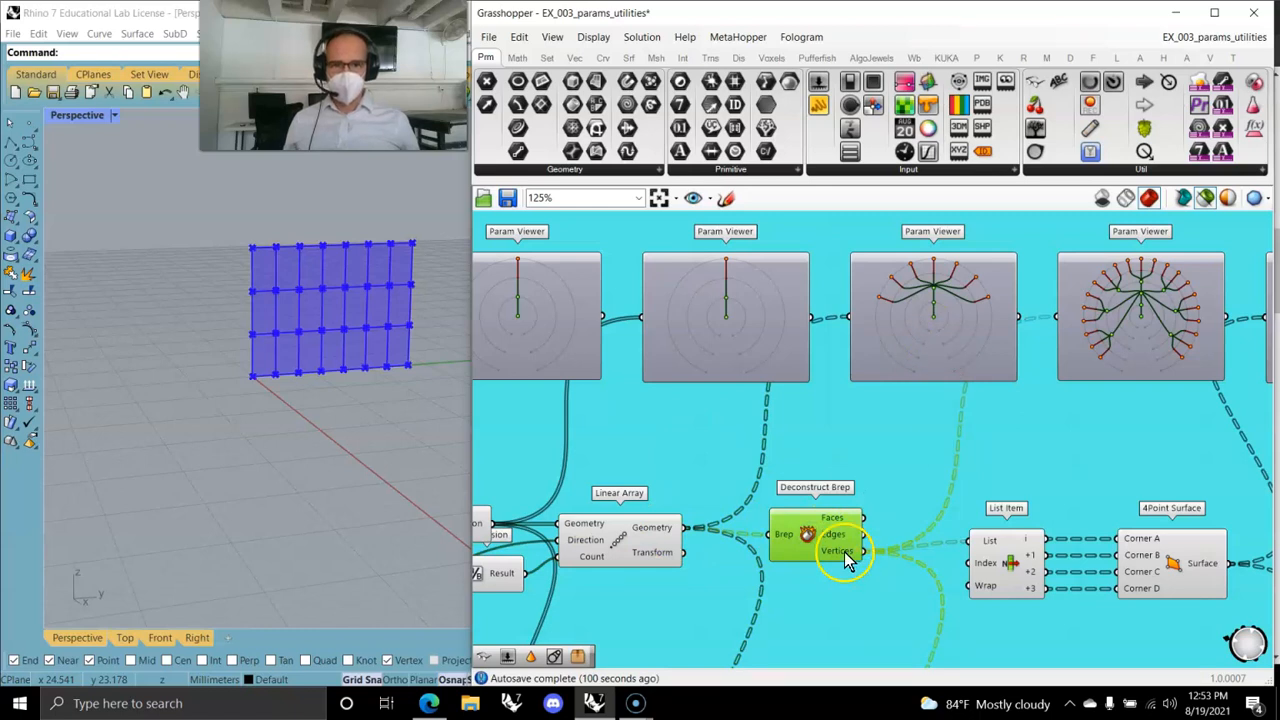
pyautogui.moveTo(1140, 420); pyautogui.dragTo(1055, 513, button='right')
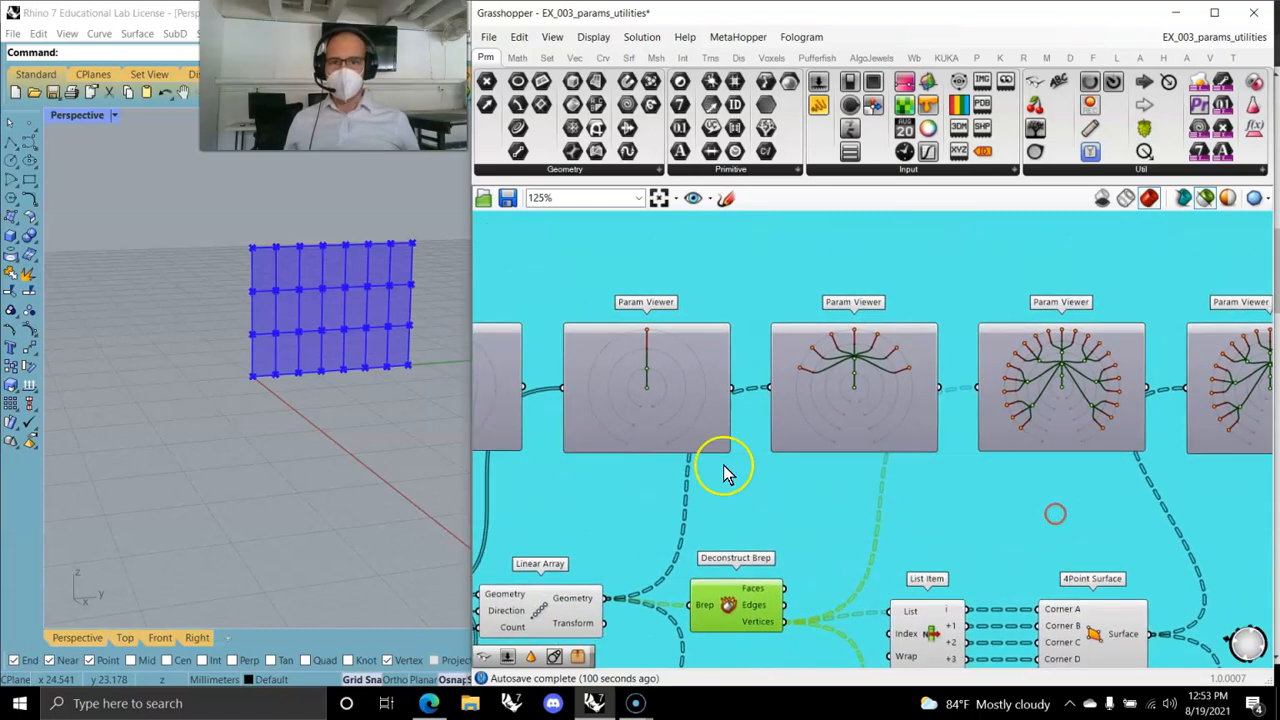
# Read the extrusion's Param Viewer as a text list and return it to the tree display.
pyautogui.click(670, 401)
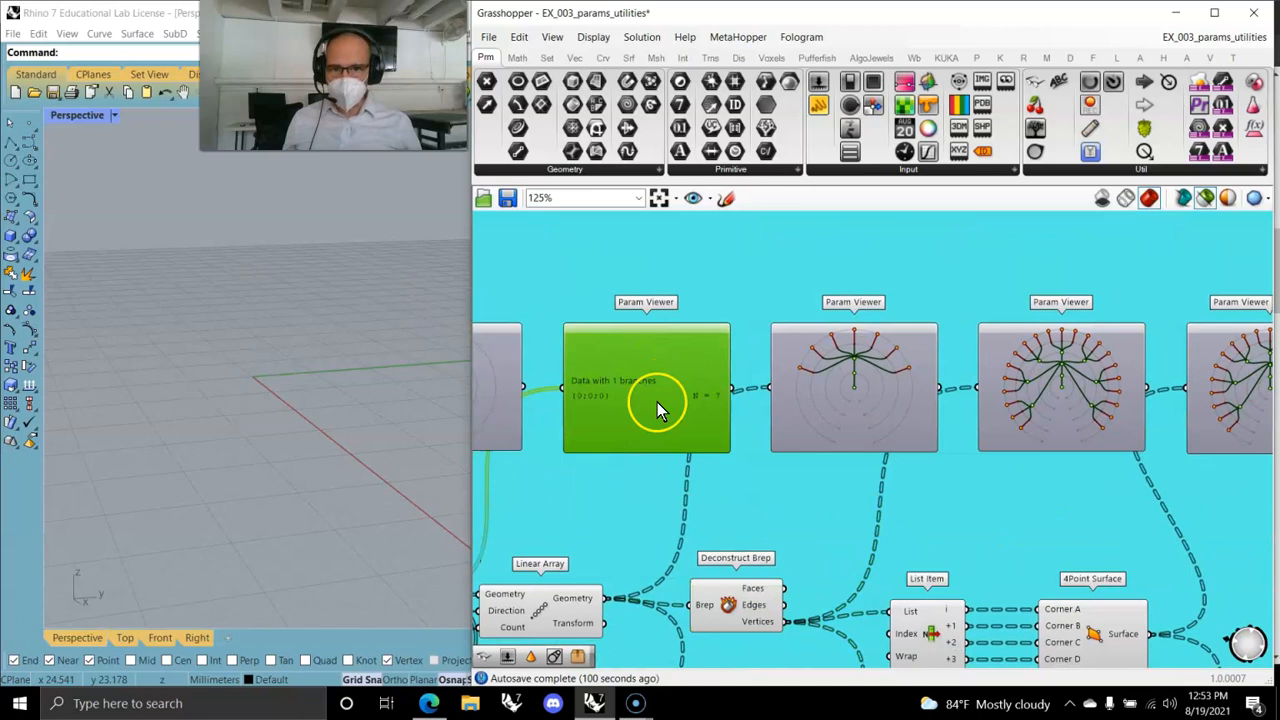
pyautogui.doubleClick(655, 418)
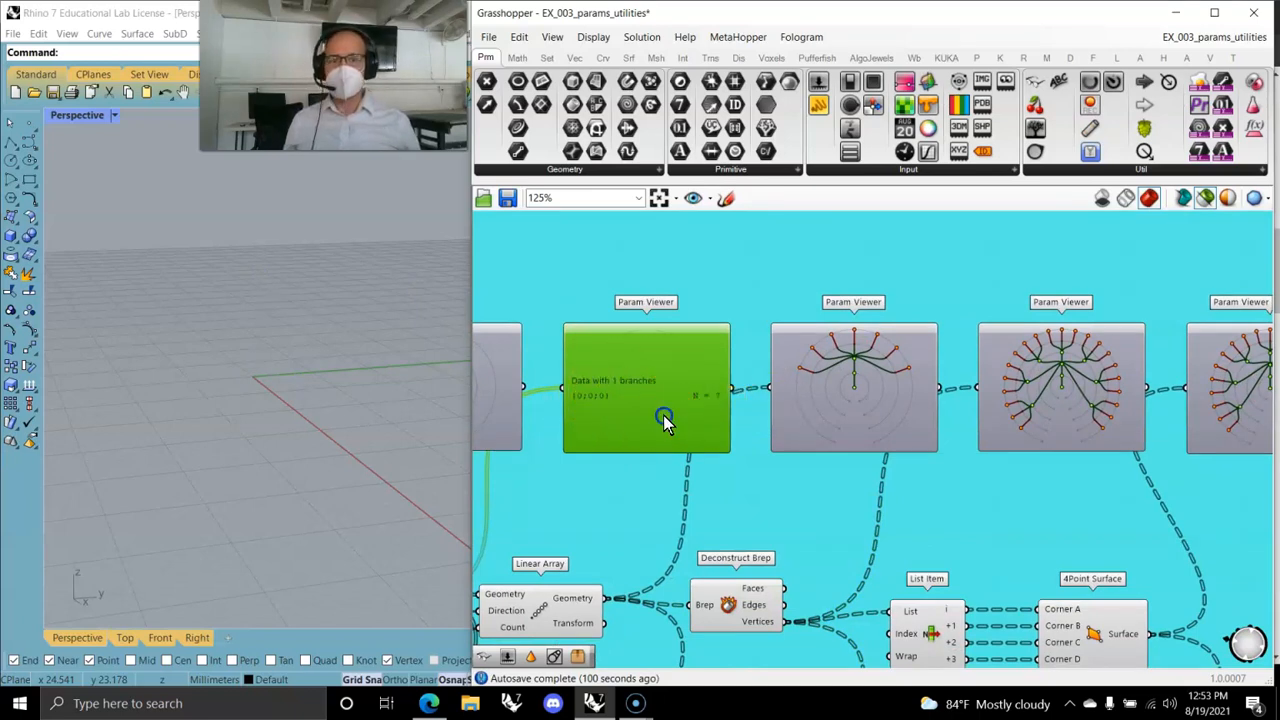
# Switch the Linear Array's Param Viewer to its text list and preview the Deconstruct Brep geometry against it.
pyautogui.click(830, 420)
pyautogui.doubleClick(828, 415)
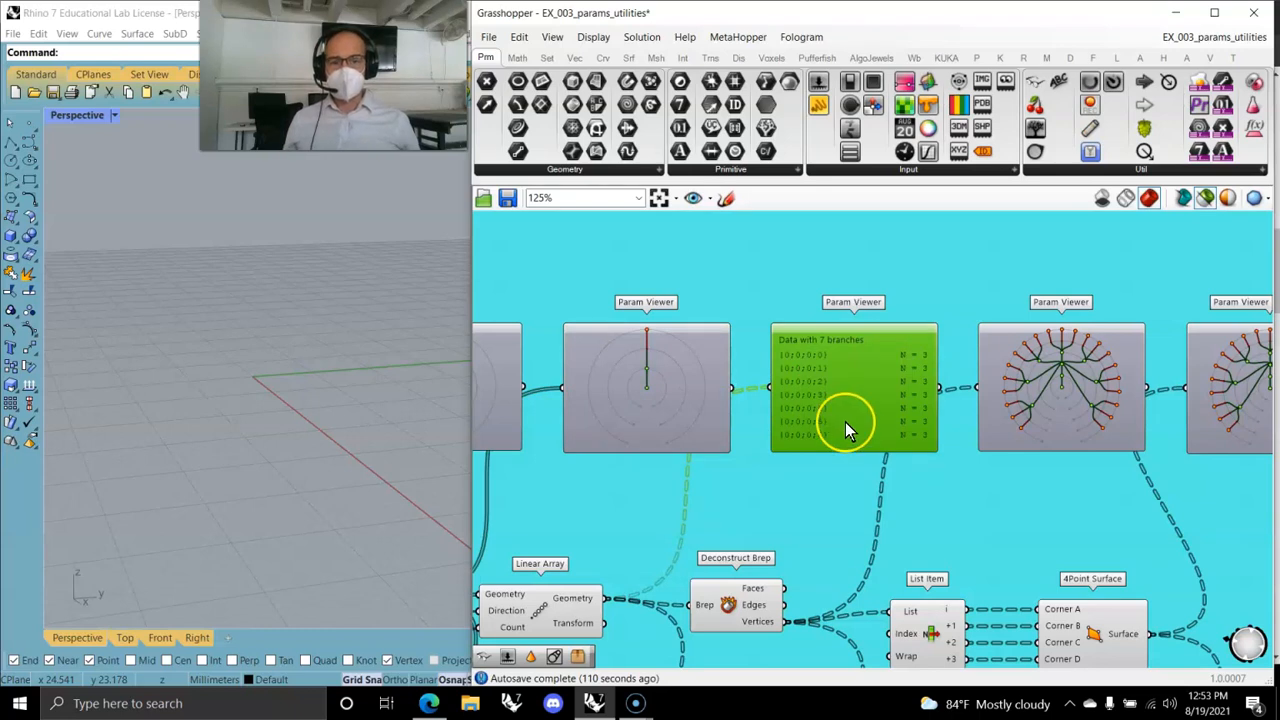
pyautogui.moveTo(856, 398); pyautogui.dragTo(797, 386, button='right')
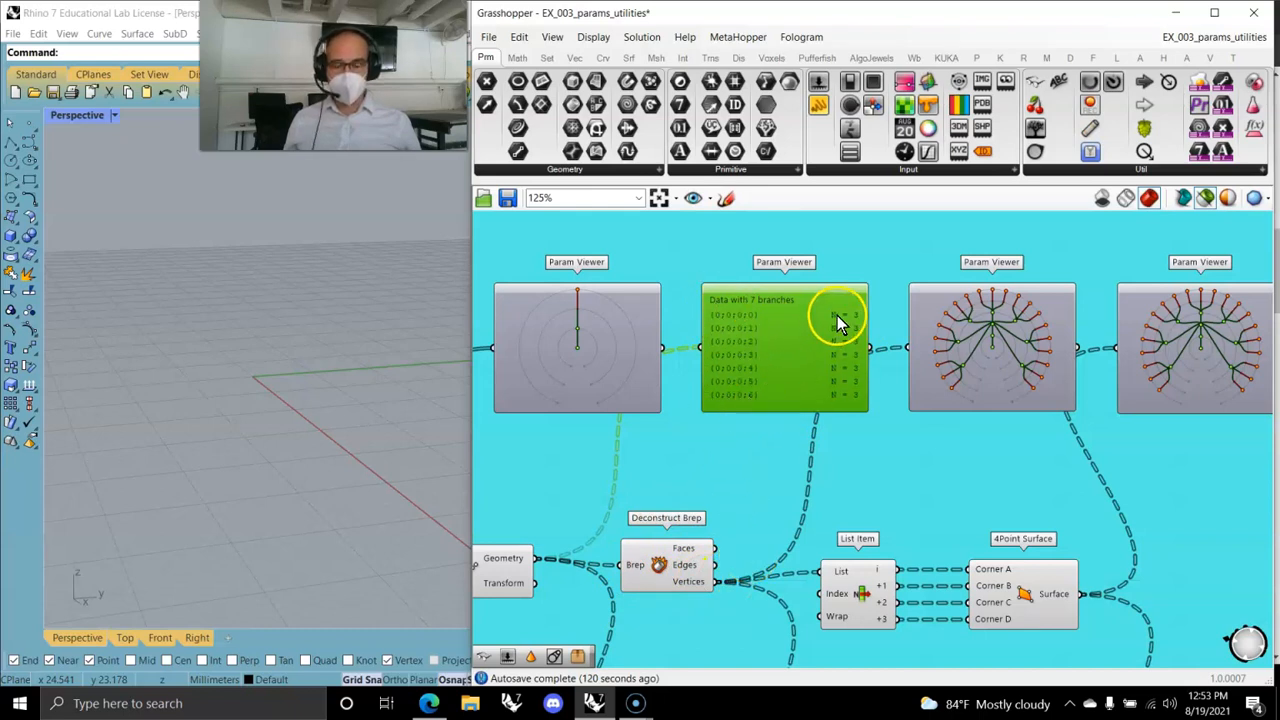
pyautogui.click(678, 585)
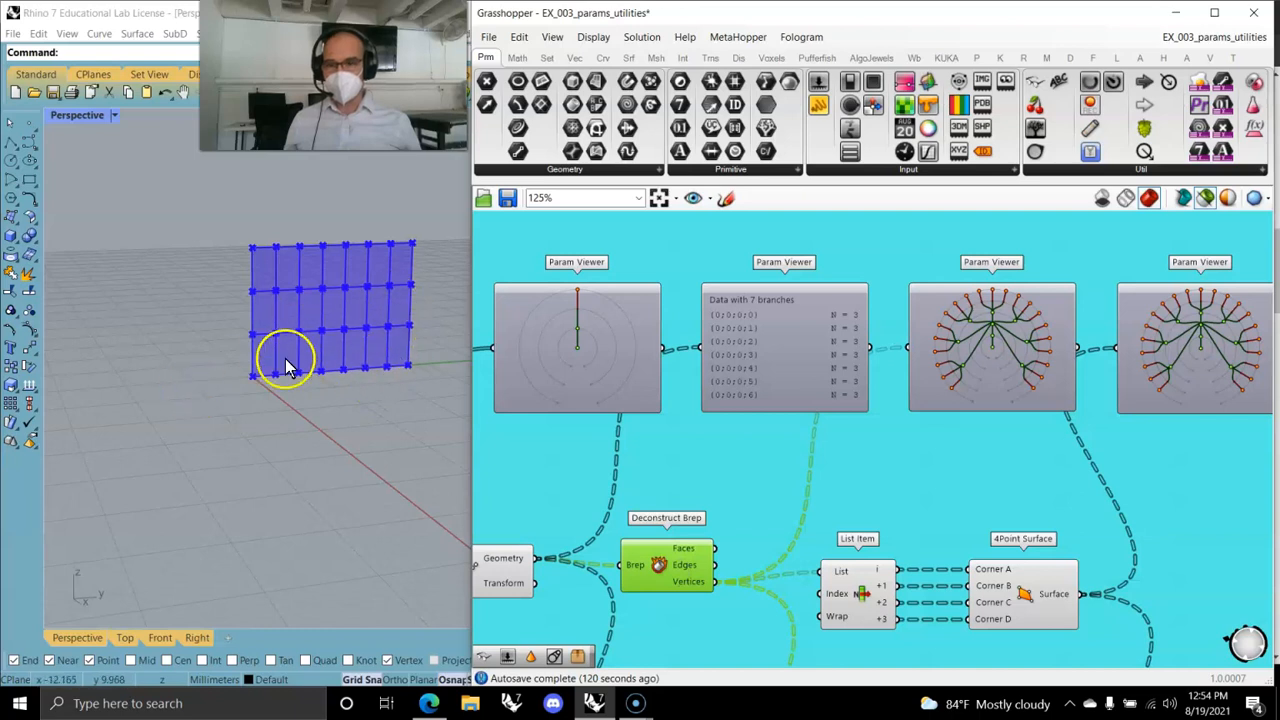
# Switch the Param Viewer for the Deconstruct Brep vertices to its text list and enlarge it to show more branches.
pyautogui.moveTo(1040, 495); pyautogui.dragTo(852, 539, button='right')
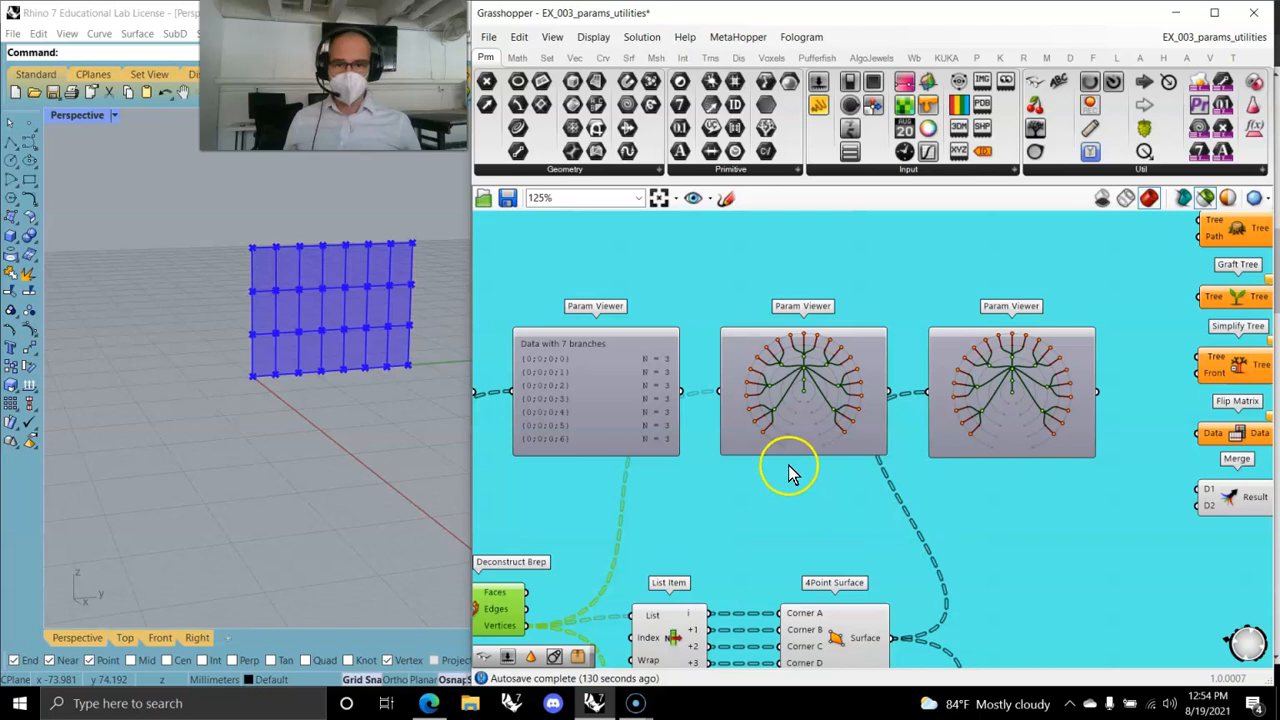
pyautogui.click(810, 410)
pyautogui.moveTo(749, 480); pyautogui.dragTo(758, 432, button='right')
pyautogui.moveTo(569, 499); pyautogui.dragTo(736, 432, button='right')
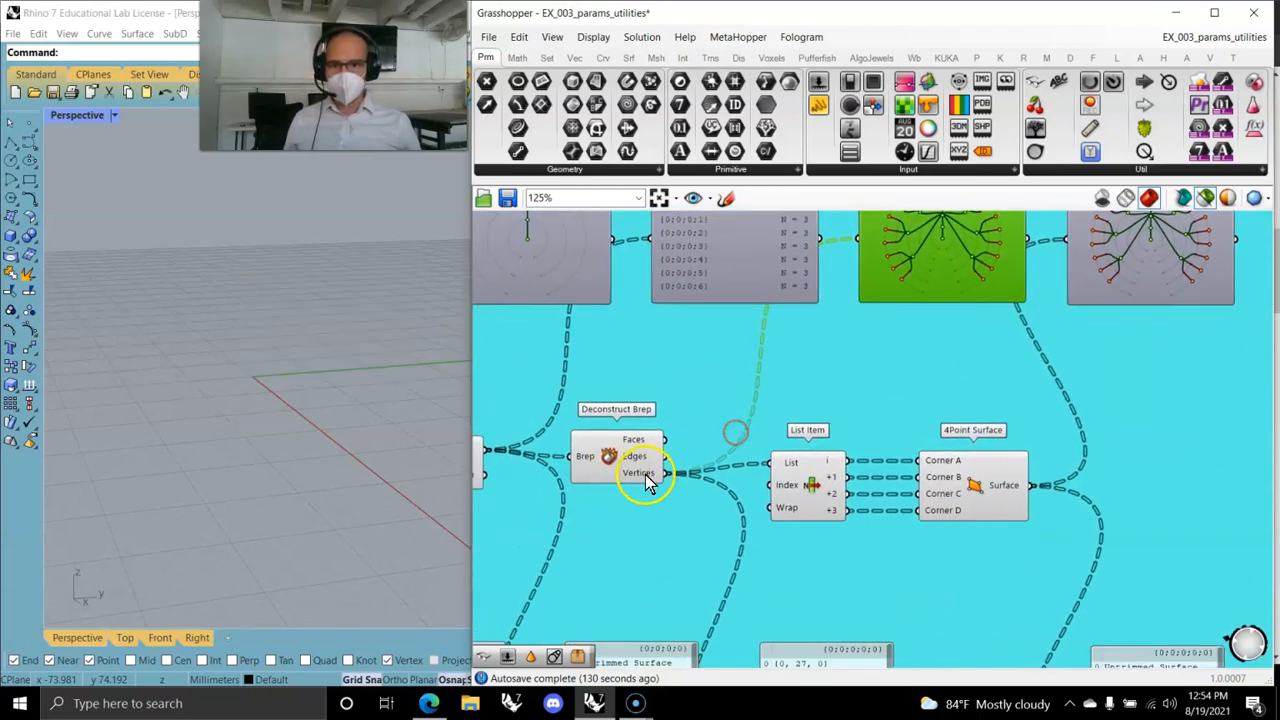
pyautogui.moveTo(914, 363); pyautogui.dragTo(763, 457, button='right')
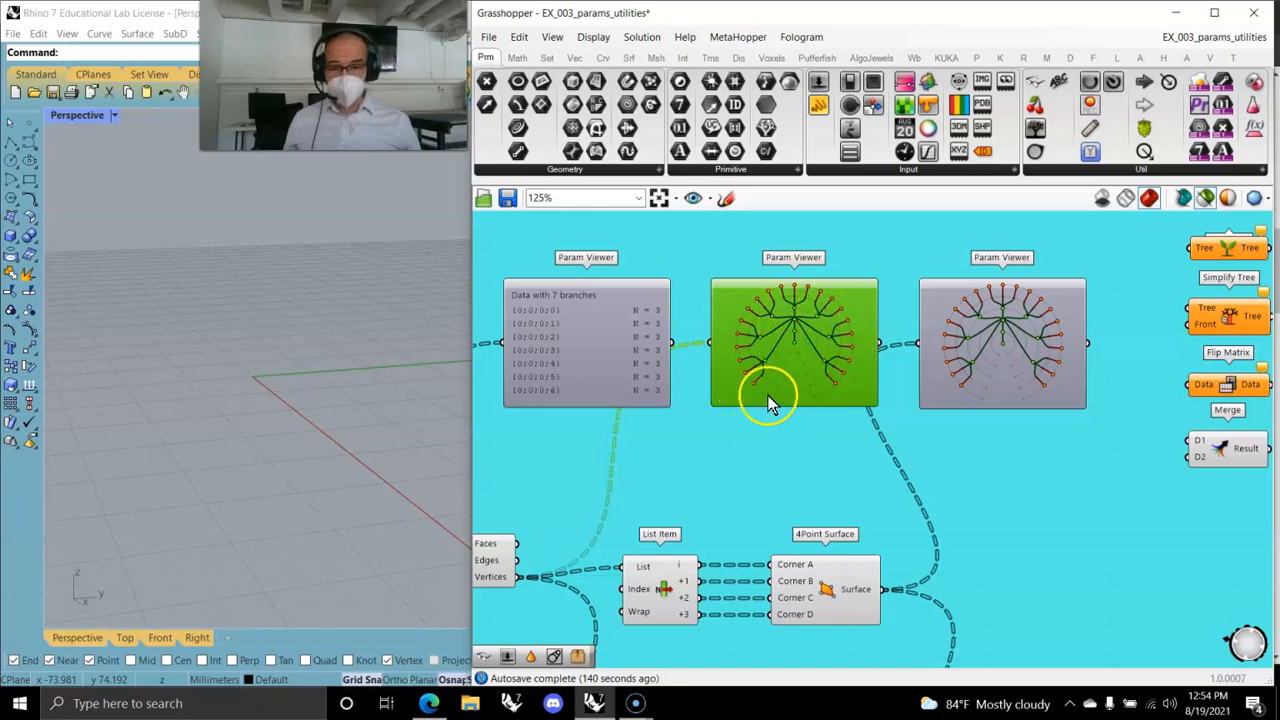
pyautogui.doubleClick(799, 372)
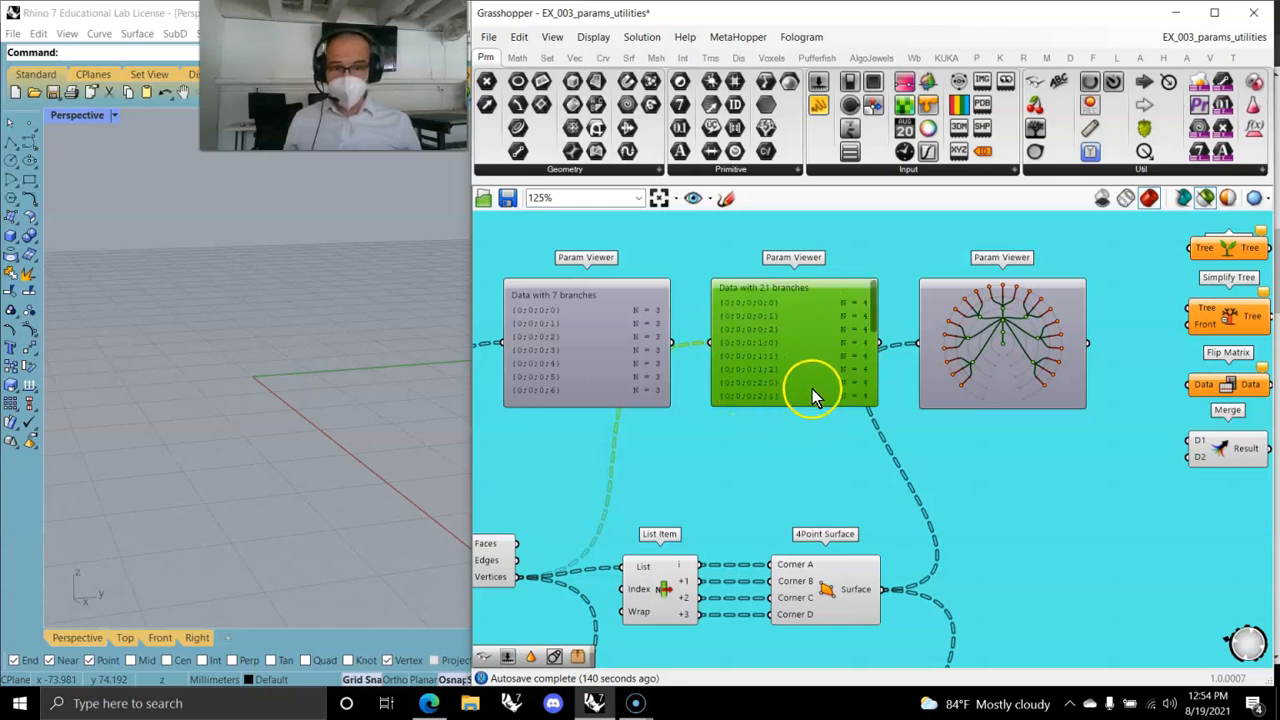
pyautogui.moveTo(818, 404); pyautogui.dragTo(823, 488)
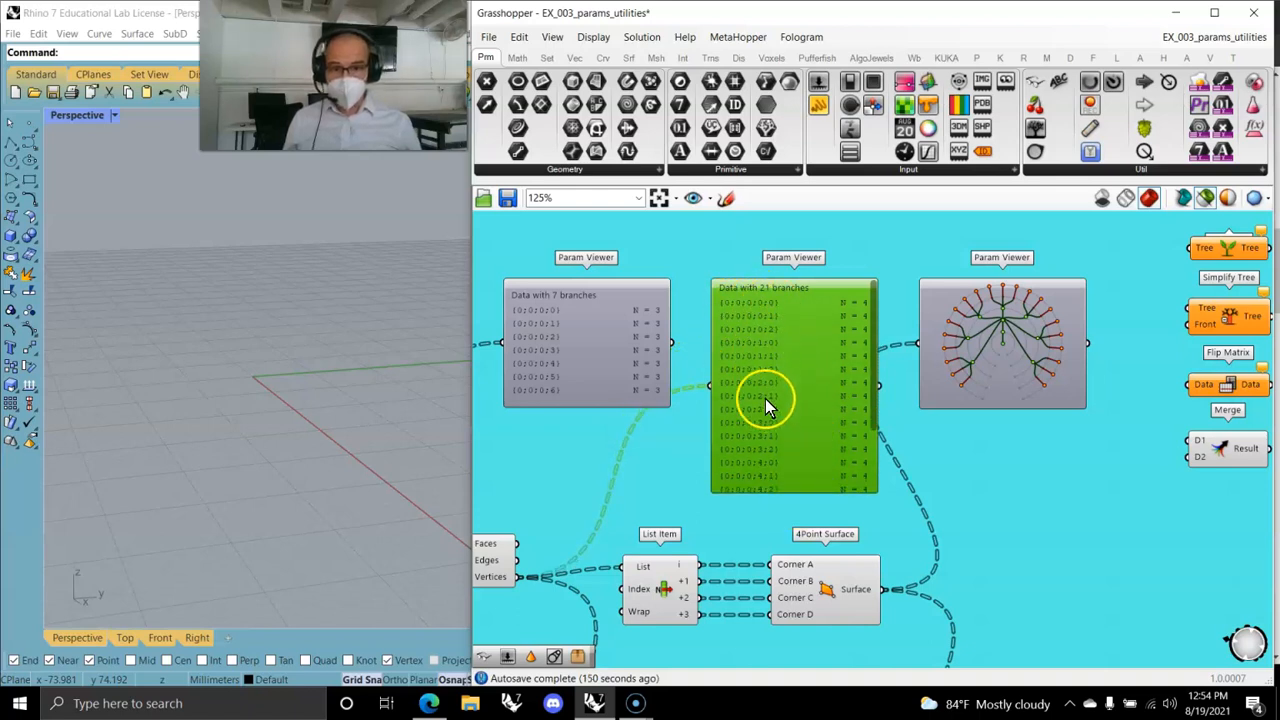
pyautogui.moveTo(808, 490); pyautogui.dragTo(805, 463)
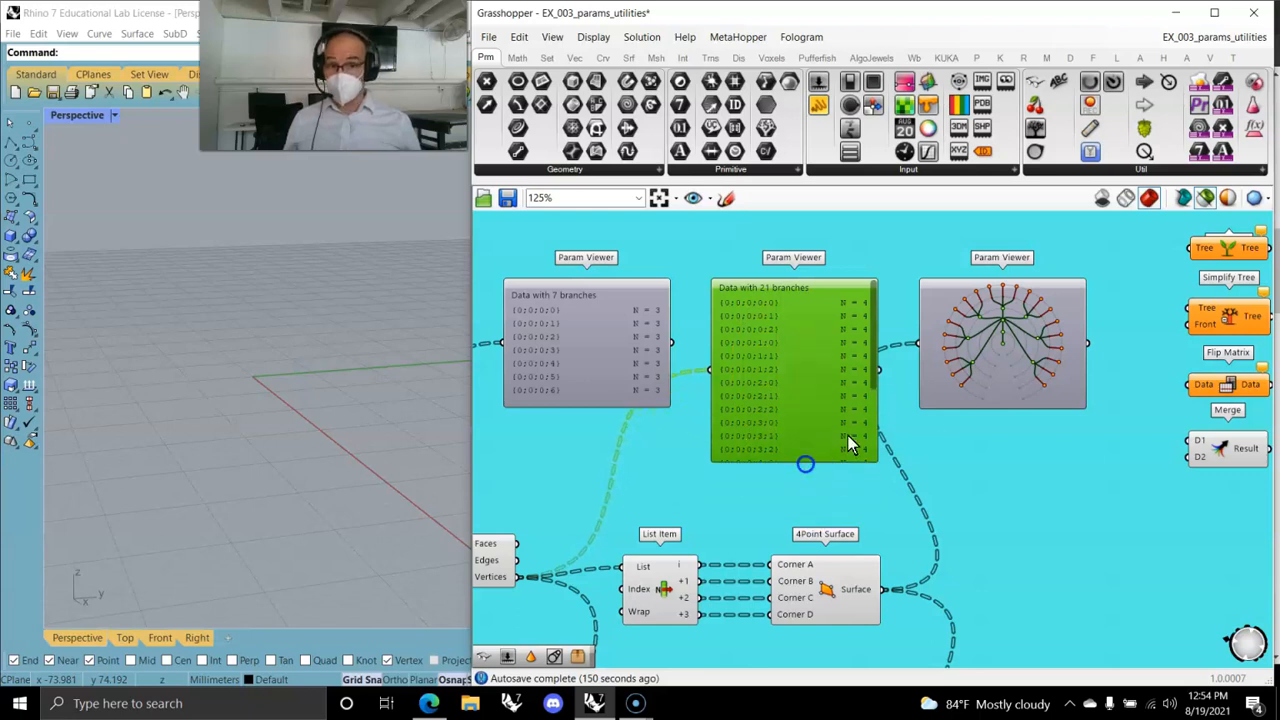
# Preview the List Item points and the 4Point Surface panels built from the brep vertices.
pyautogui.moveTo(788, 391)
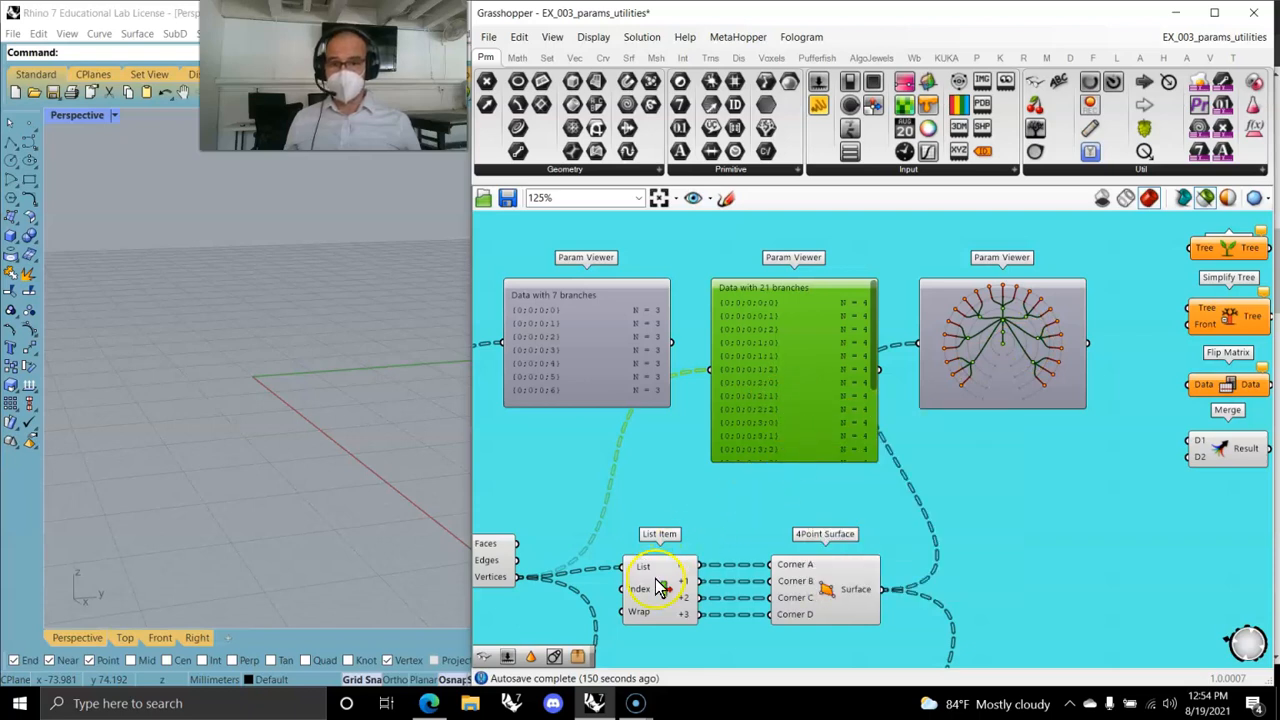
pyautogui.click(648, 580)
pyautogui.click(820, 593)
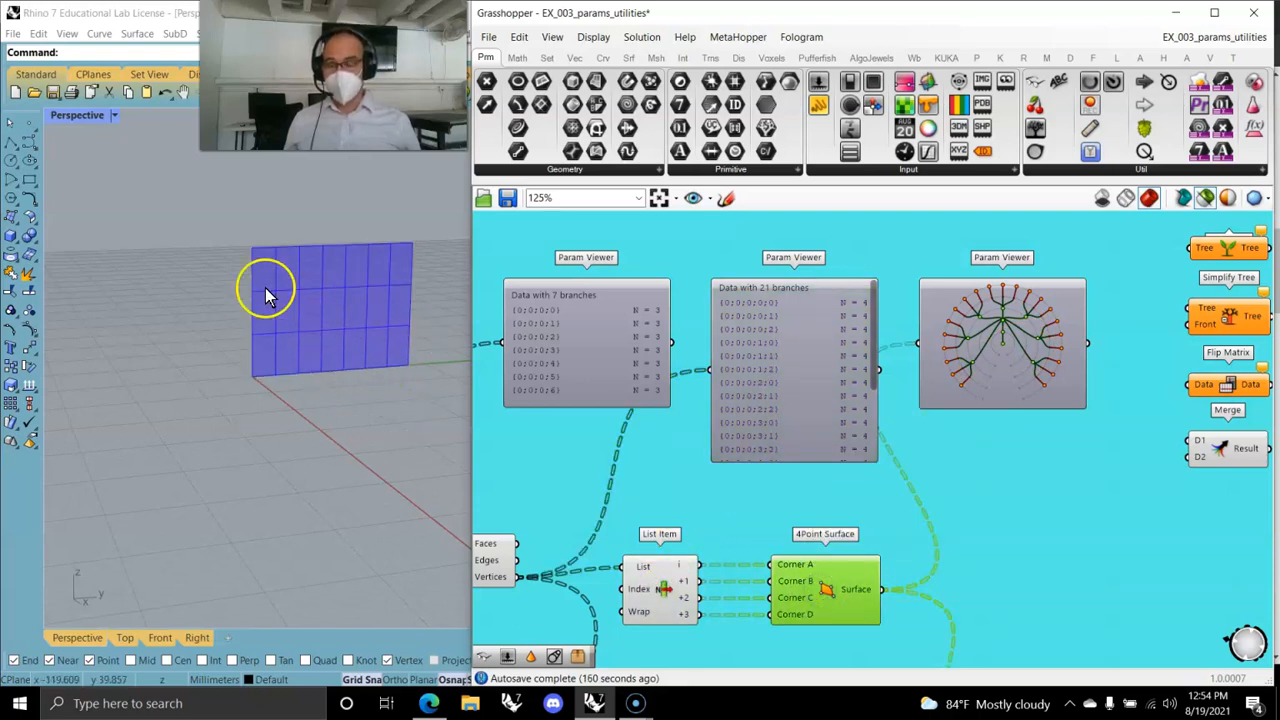
# Read the data panels below the chain in order, from the construct points through Line, Divide Curve and Shatter to Extrude.
pyautogui.moveTo(988, 530); pyautogui.dragTo(1074, 358, button='right')
pyautogui.scroll(-3, 903, 480)
pyautogui.moveTo(620, 497); pyautogui.dragTo(892, 536, button='right')
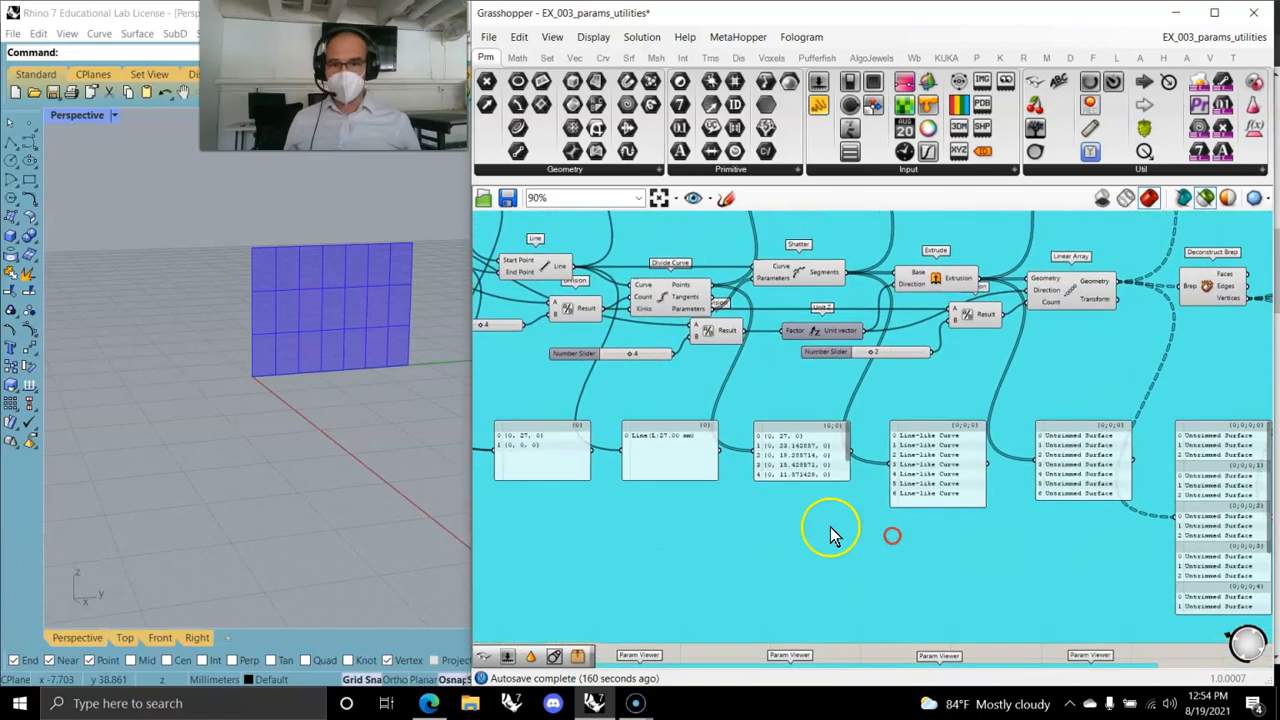
pyautogui.scroll(5, 643, 557)
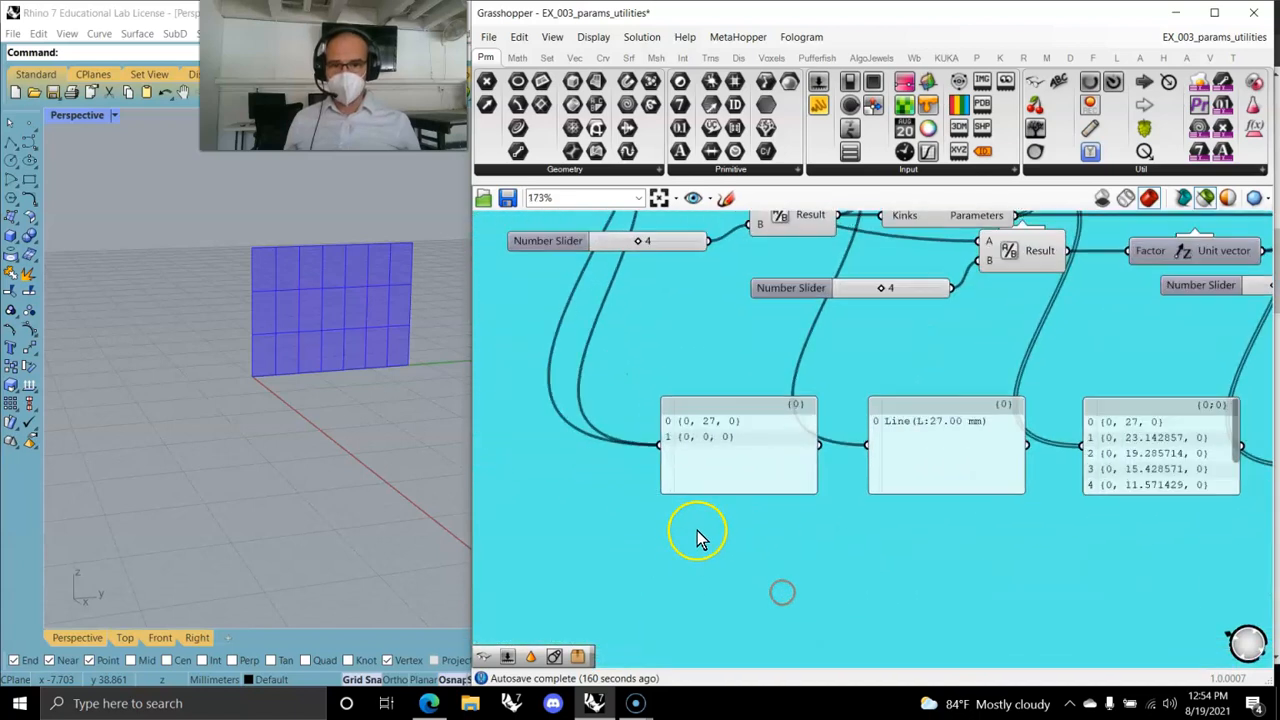
pyautogui.moveTo(757, 443); pyautogui.dragTo(686, 526, button='right')
pyautogui.moveTo(1020, 601); pyautogui.dragTo(736, 554, button='right')
pyautogui.moveTo(1088, 608); pyautogui.dragTo(832, 514, button='right')
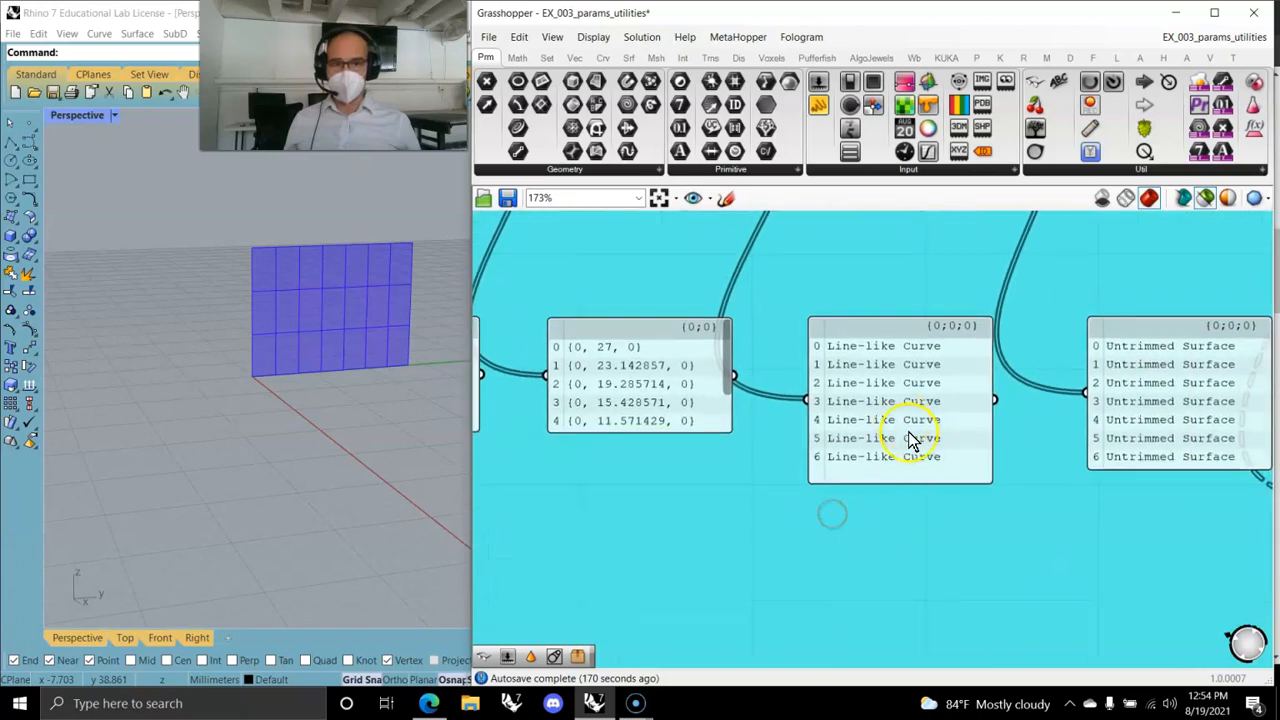
pyautogui.scroll(-5, 806, 528)
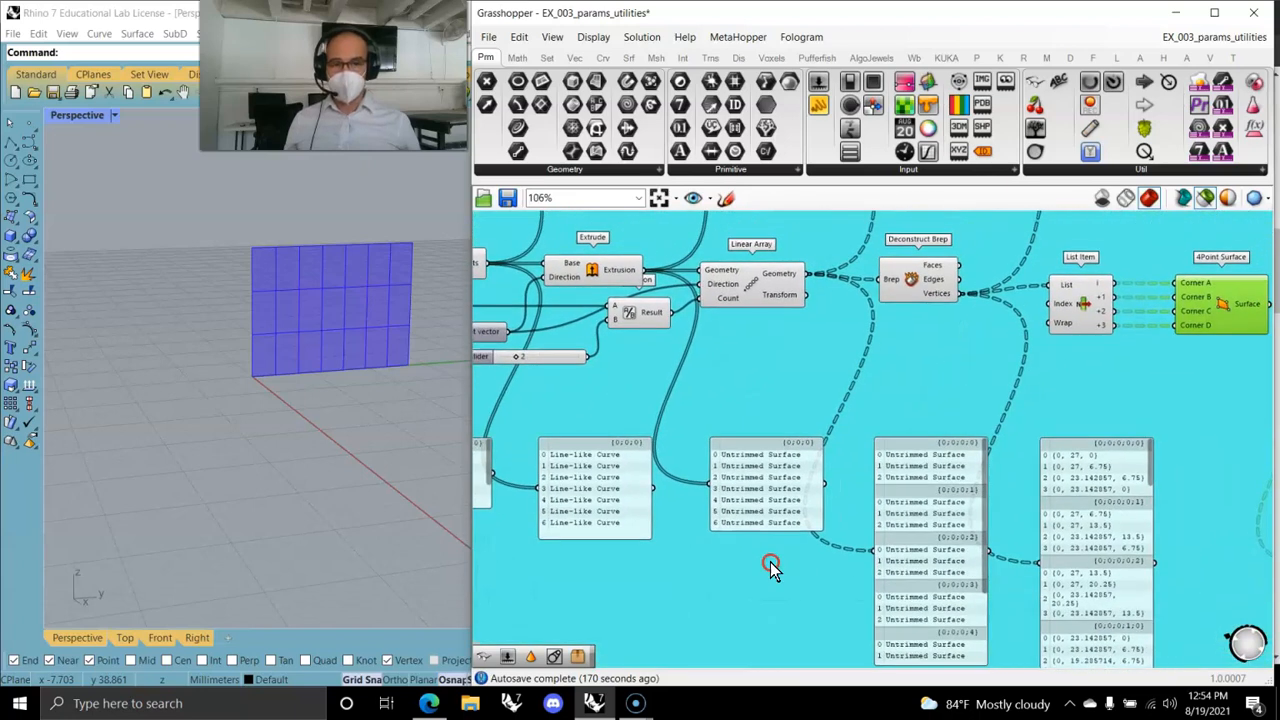
# Compare the Linear Array and Deconstruct Brep Param Viewers in both display modes, leaving the first as a text list and the second as a tree.
pyautogui.moveTo(787, 534); pyautogui.dragTo(728, 597, button='right')
pyautogui.scroll(-1, 764, 540)
pyautogui.moveTo(847, 484); pyautogui.dragTo(764, 444, button='right')
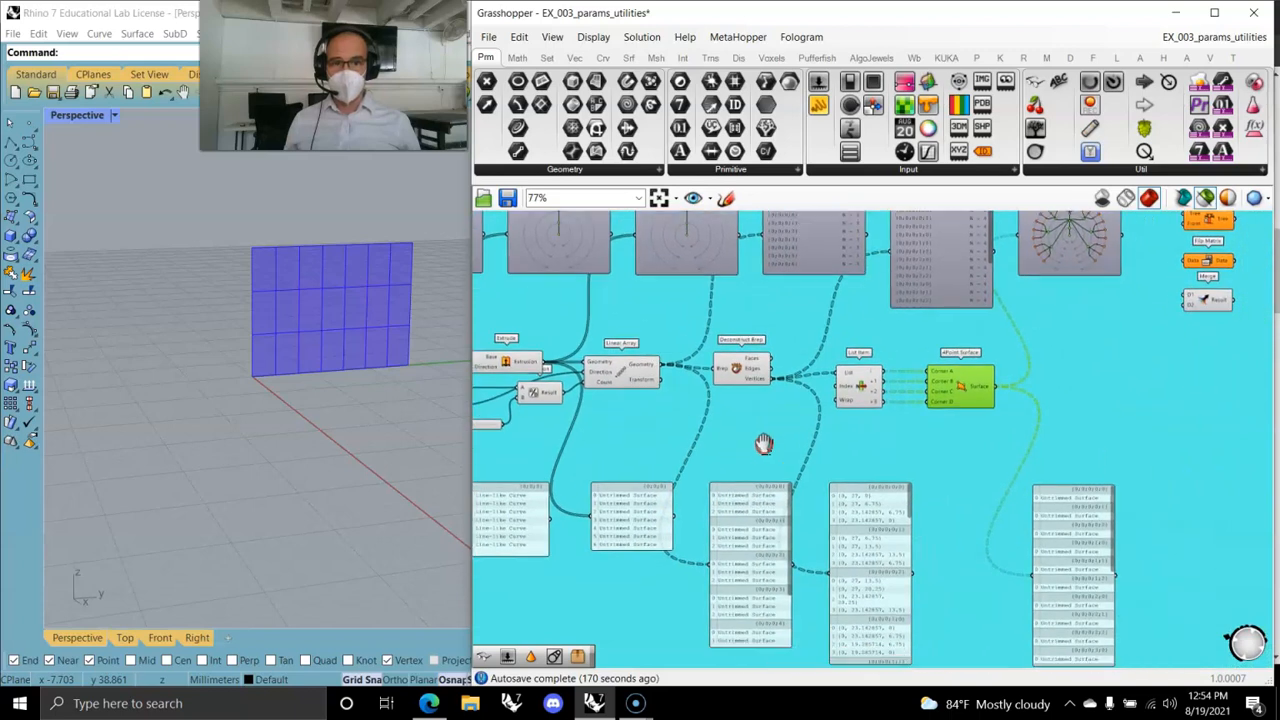
pyautogui.doubleClick(945, 254)
pyautogui.doubleClick(825, 255)
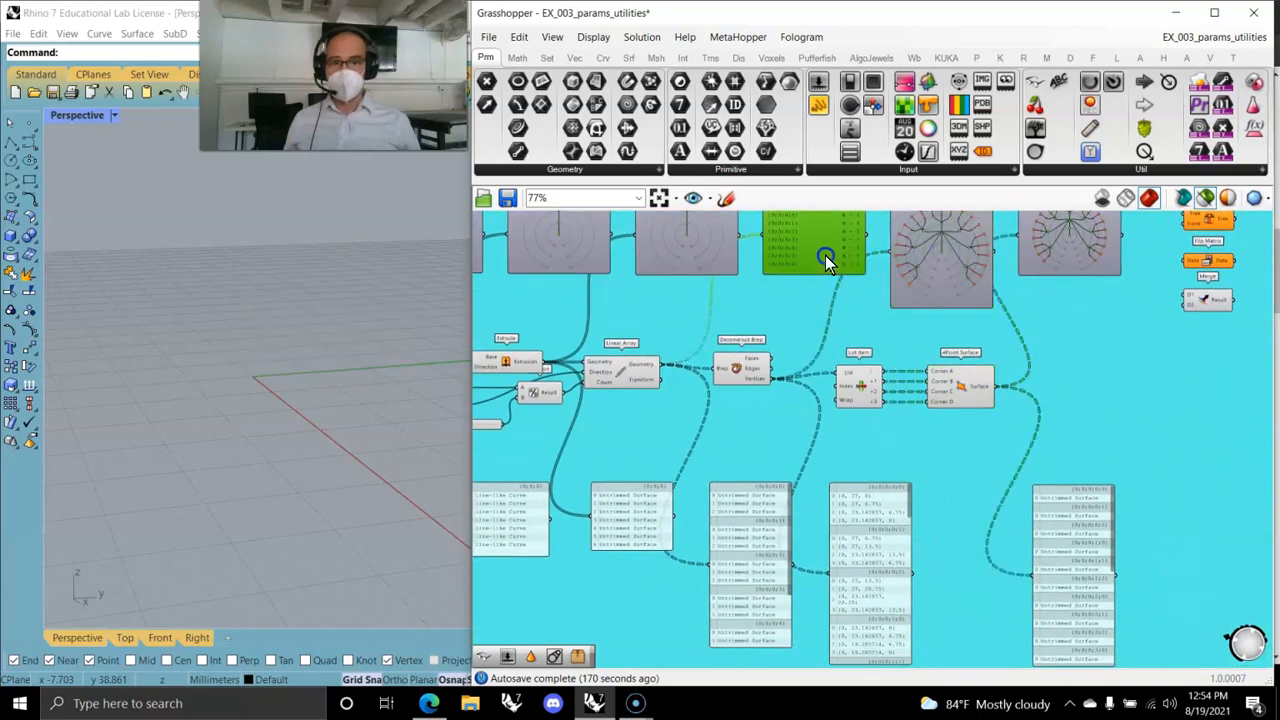
pyautogui.click(938, 262)
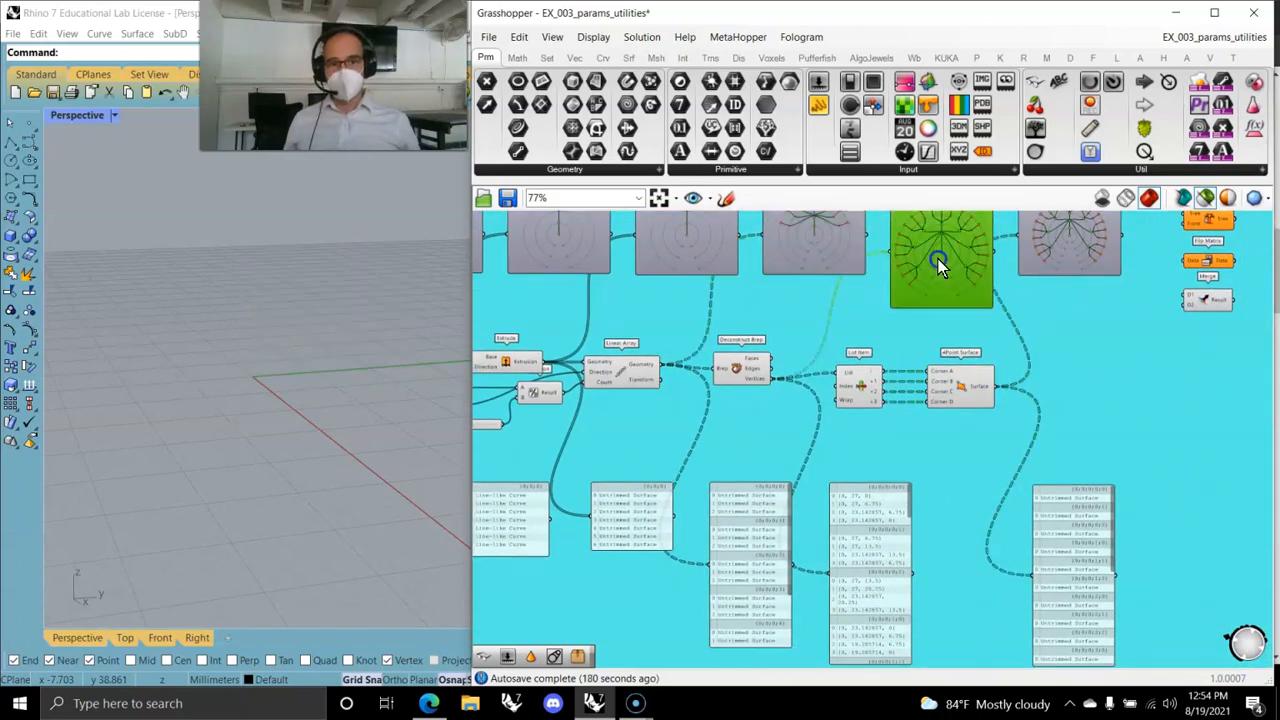
pyautogui.doubleClick(815, 256)
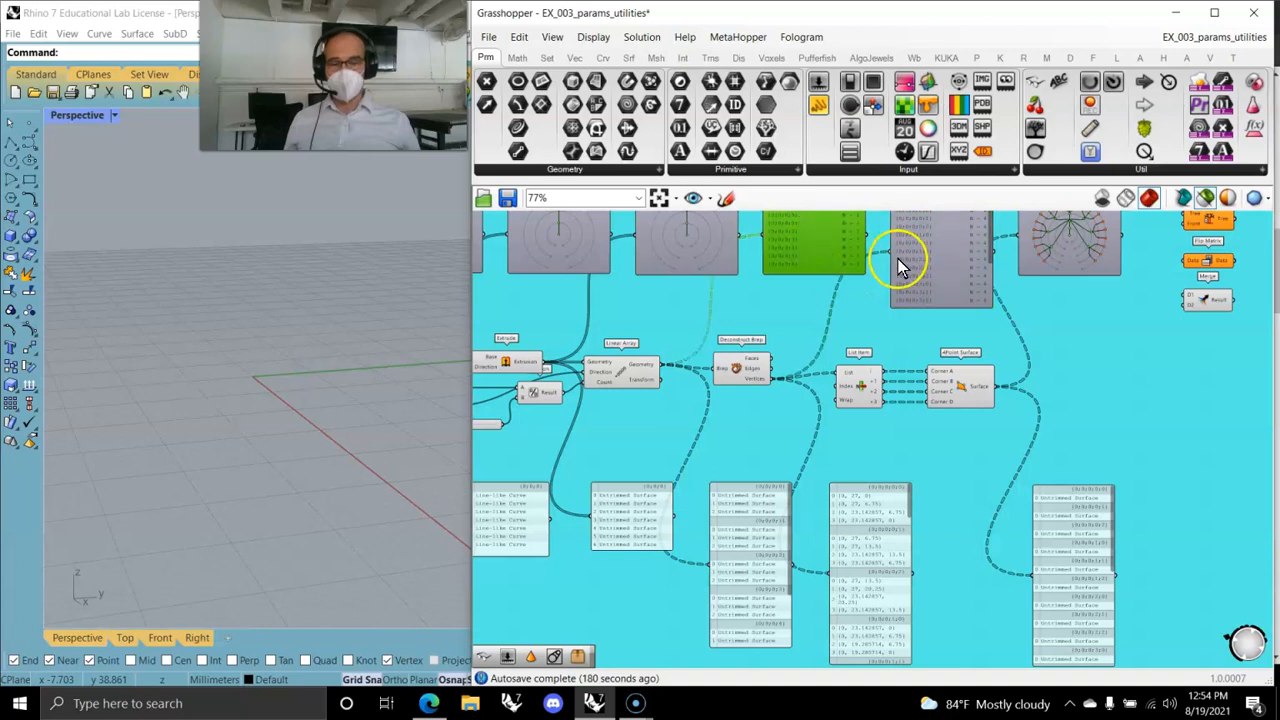
pyautogui.click(946, 270)
# Compare the panel paths of the Linear Array surfaces, brep vertices and 4Point Surfaces, and relate them to the last Param Viewer.
pyautogui.moveTo(992, 520); pyautogui.dragTo(953, 376, button='right')
pyautogui.scroll(3, 688, 440)
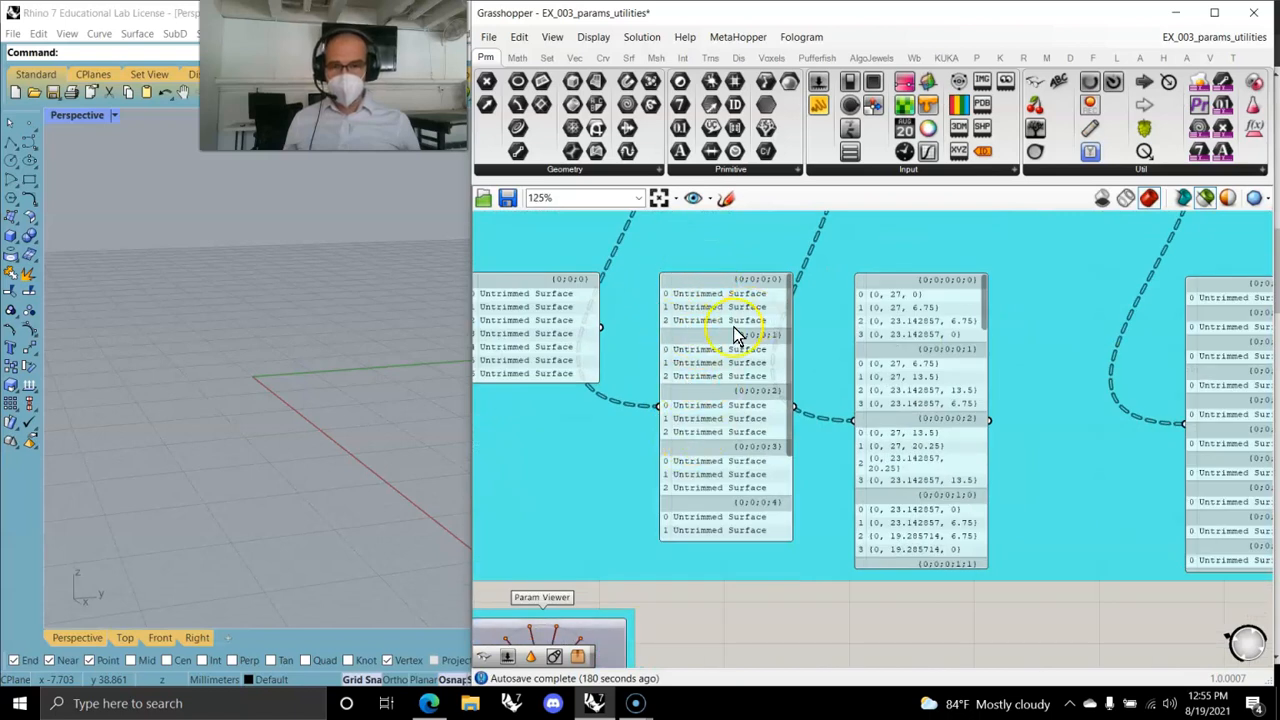
pyautogui.moveTo(900, 447); pyautogui.dragTo(686, 394, button='right')
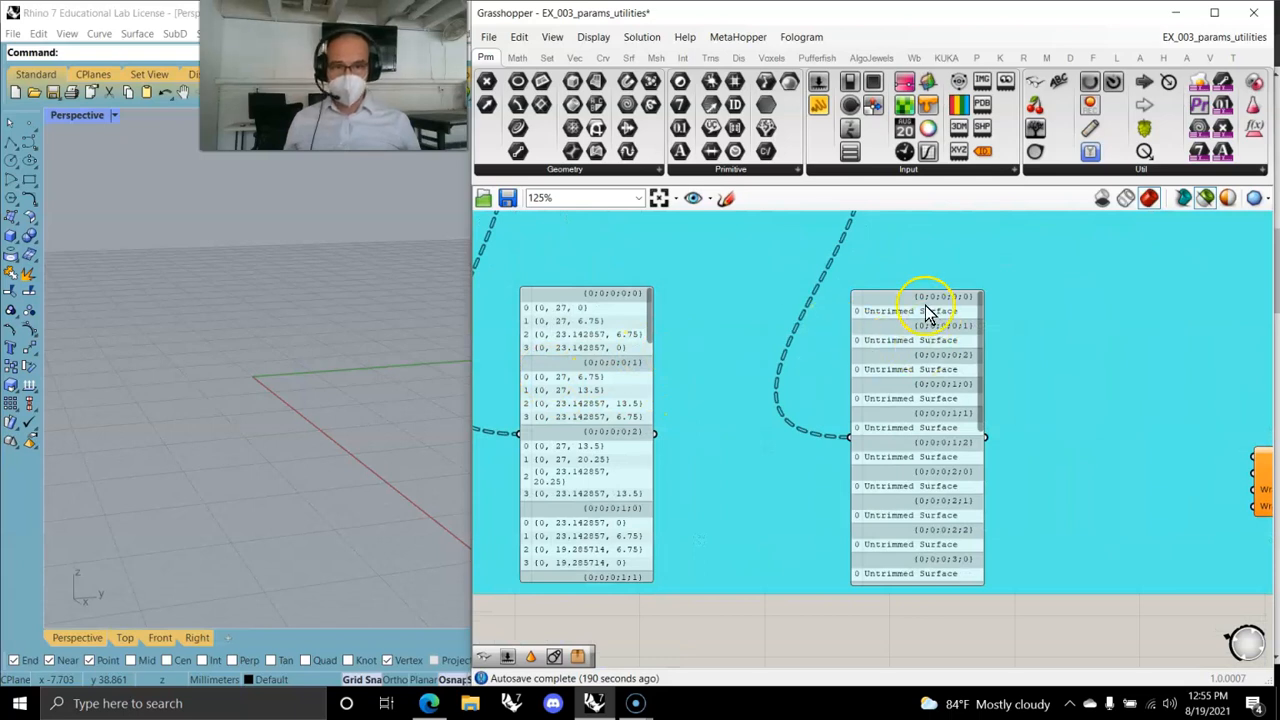
pyautogui.moveTo(912, 372); pyautogui.dragTo(940, 494, button='right')
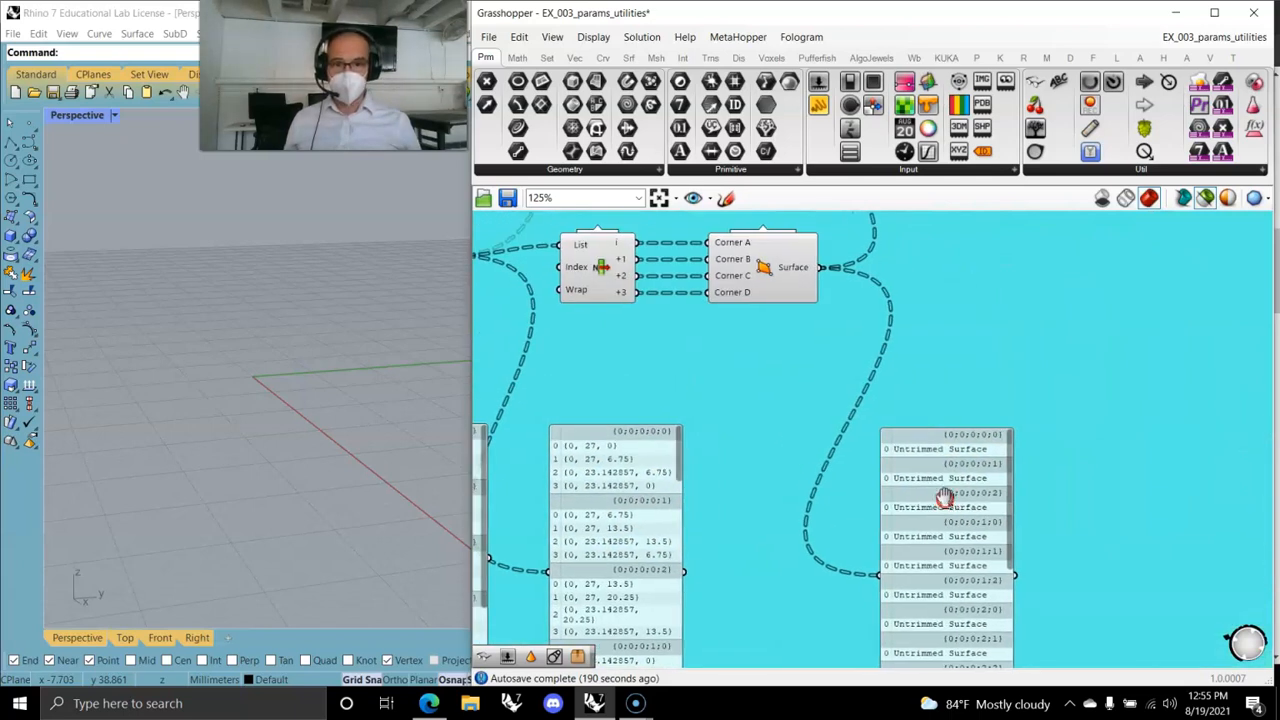
pyautogui.scroll(-1, 920, 490)
pyautogui.moveTo(903, 543); pyautogui.dragTo(878, 445, button='right')
pyautogui.moveTo(926, 375); pyautogui.dragTo(907, 588, button='right')
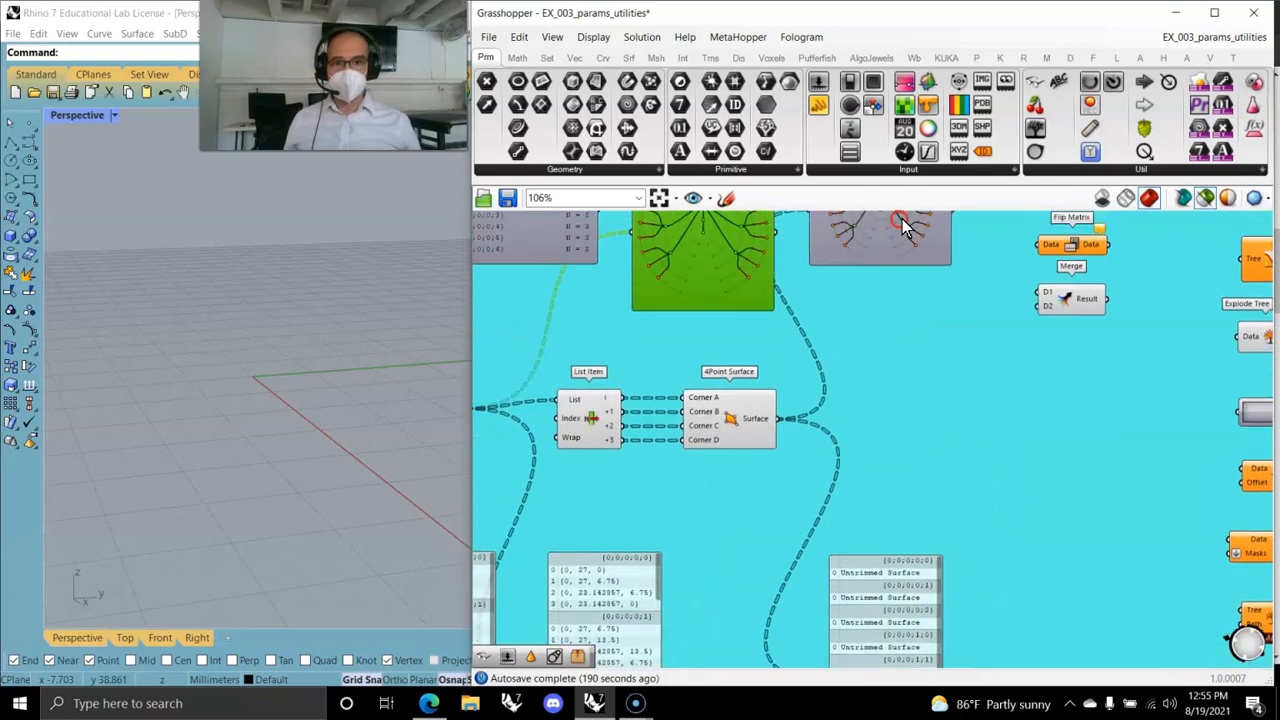
pyautogui.moveTo(911, 328); pyautogui.dragTo(878, 464, button='right')
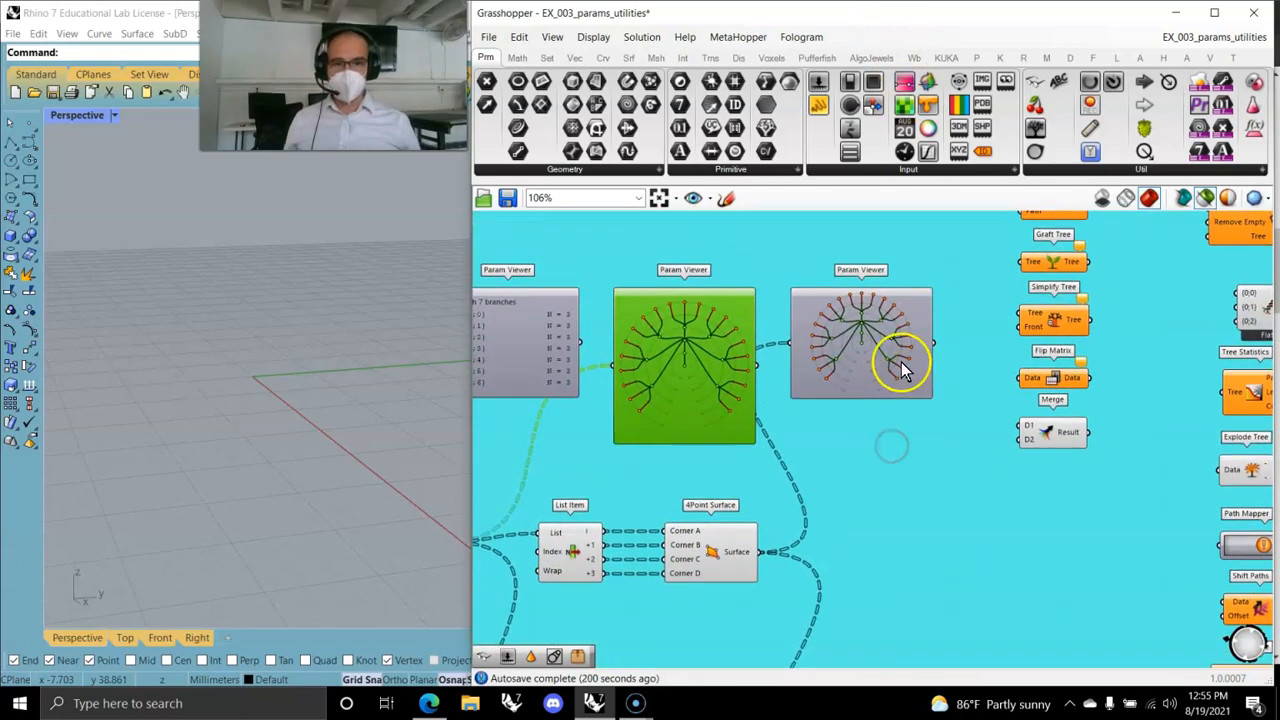
# Go to the Tree (Data Trees) group and list all components in the Set category's Tree section.
pyautogui.scroll(-4, 852, 522)
pyautogui.moveTo(921, 533); pyautogui.dragTo(717, 463, button='right')
pyautogui.scroll(-1, 712, 458)
pyautogui.click(548, 58)
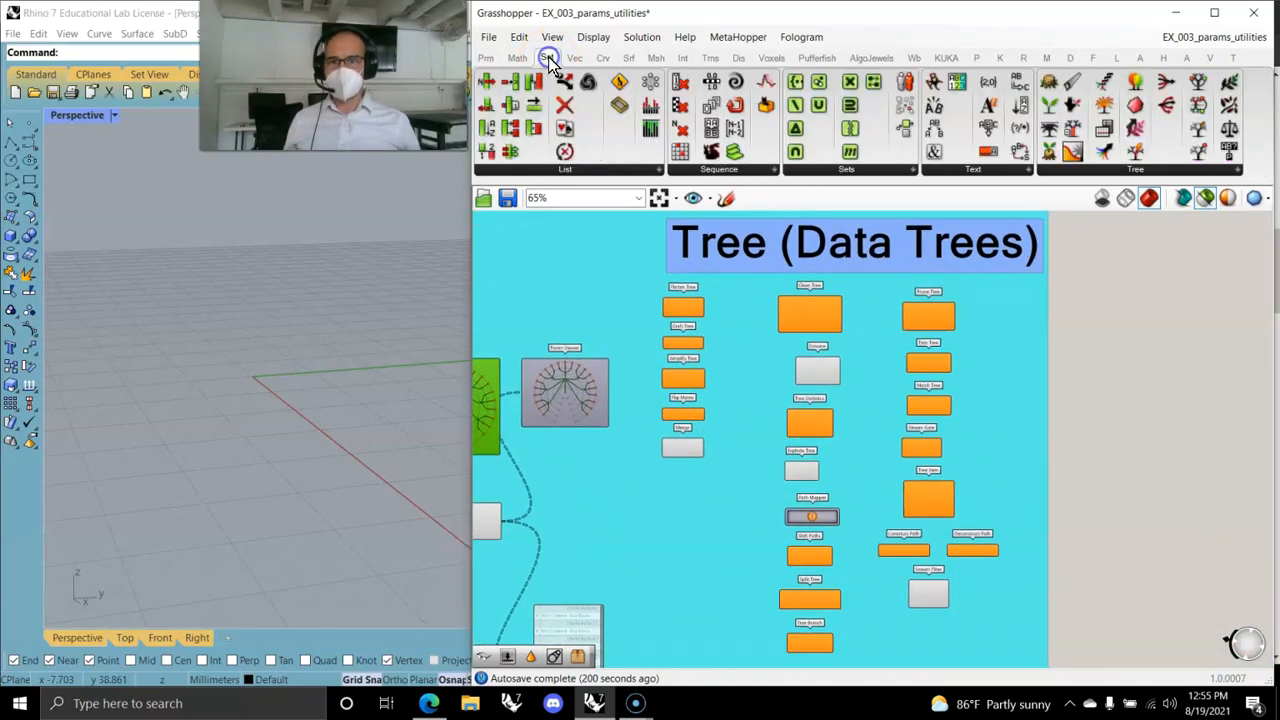
pyautogui.click(1174, 168)
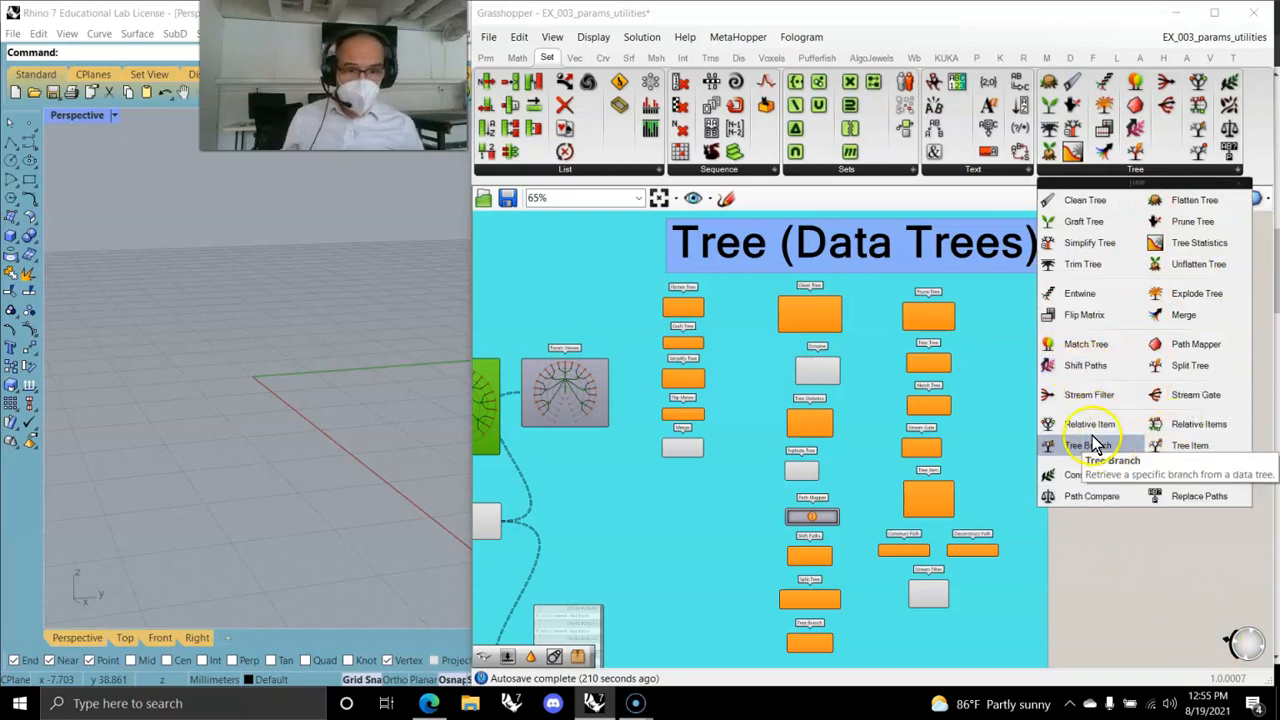
# Look over the data tree components on the canvas, including Path Mapper, Shift Paths, Split Tree and Tree Branch.
pyautogui.scroll(2, 850, 478)
pyautogui.scroll(3, 849, 473)
pyautogui.moveTo(834, 457); pyautogui.dragTo(1066, 547, button='right')
pyautogui.moveTo(1094, 620); pyautogui.dragTo(1121, 433, button='right')
pyautogui.moveTo(1010, 560); pyautogui.dragTo(862, 345, button='right')
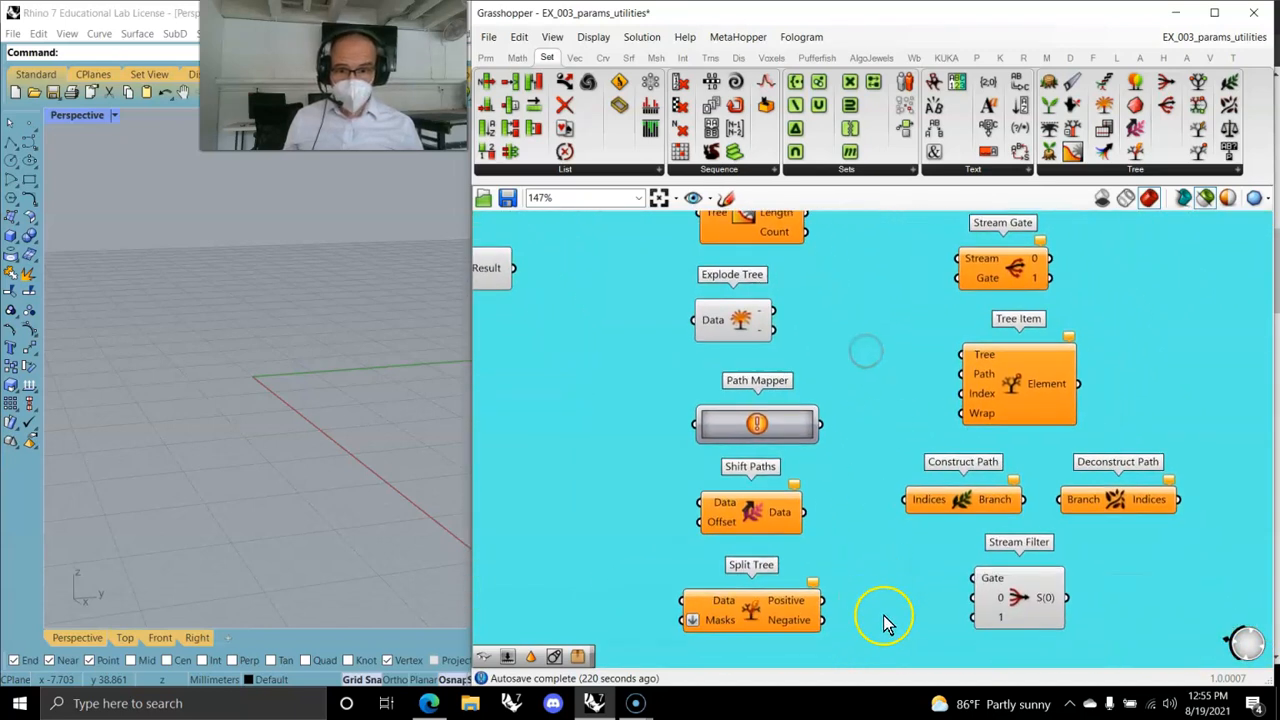
pyautogui.moveTo(883, 615); pyautogui.dragTo(920, 529, button='right')
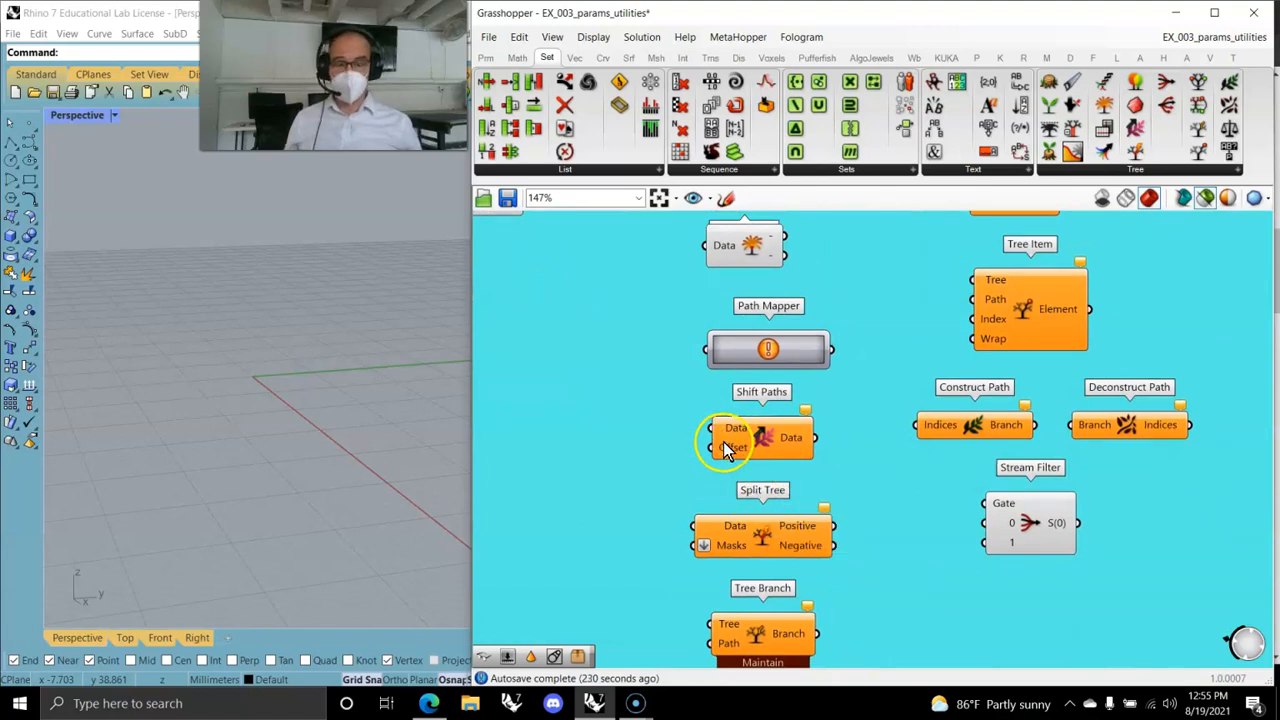
# Return to the first definition and preview its chain in order from Construct Point through Divide Curve, Extrude and Linear Array to List Item.
pyautogui.scroll(-4, 855, 376)
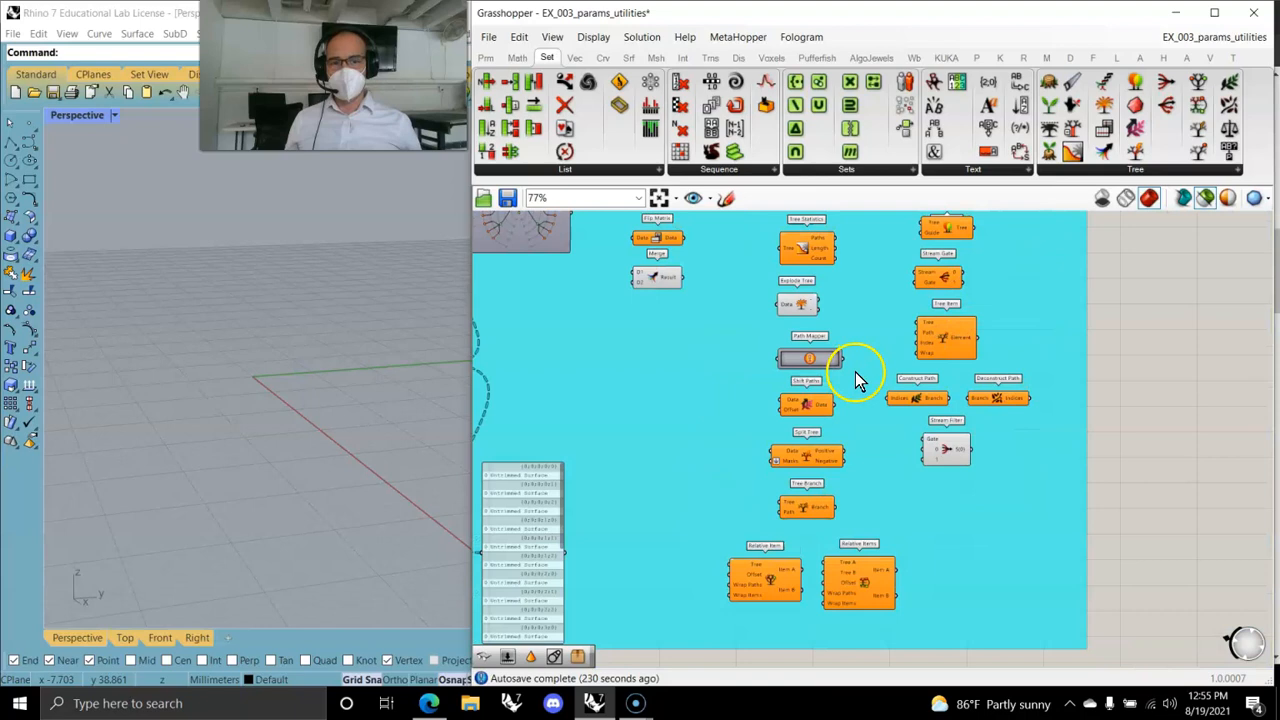
pyautogui.moveTo(838, 480); pyautogui.dragTo(964, 461, button='right')
pyautogui.scroll(-2, 964, 461)
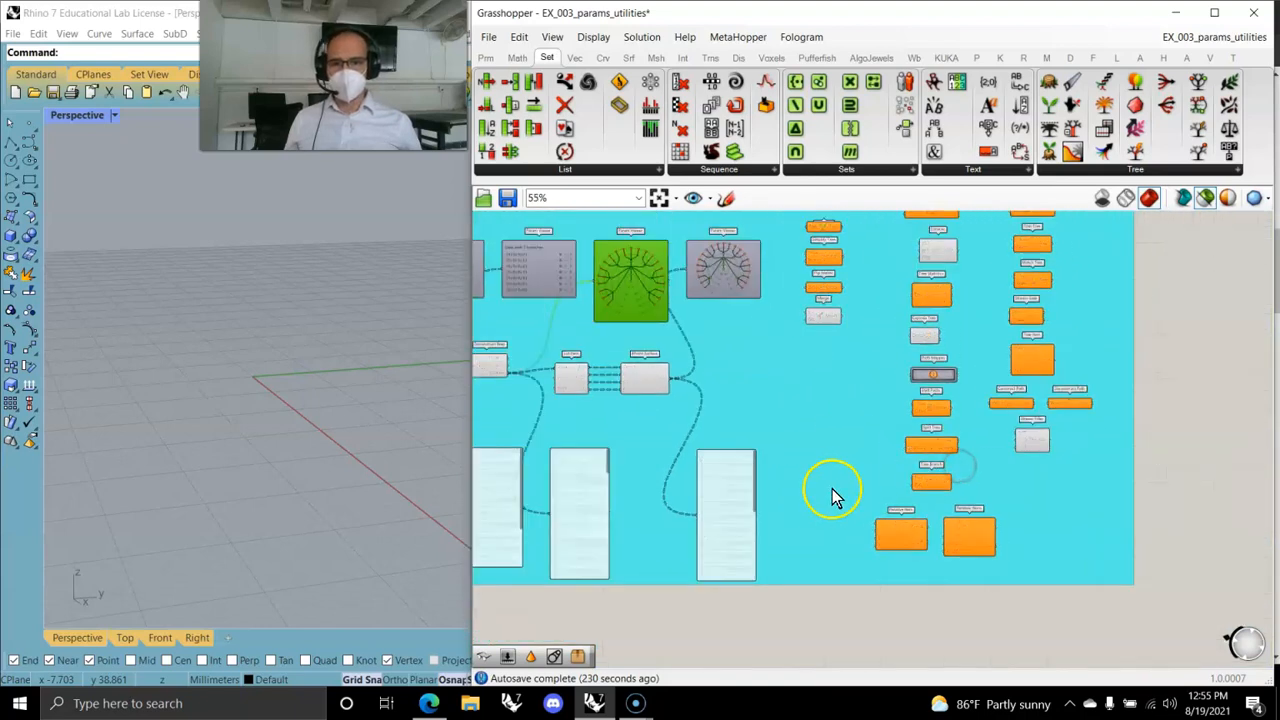
pyautogui.moveTo(831, 494); pyautogui.dragTo(1062, 509, button='right')
pyautogui.scroll(-2, 1062, 509)
pyautogui.moveTo(740, 517); pyautogui.dragTo(990, 503, button='right')
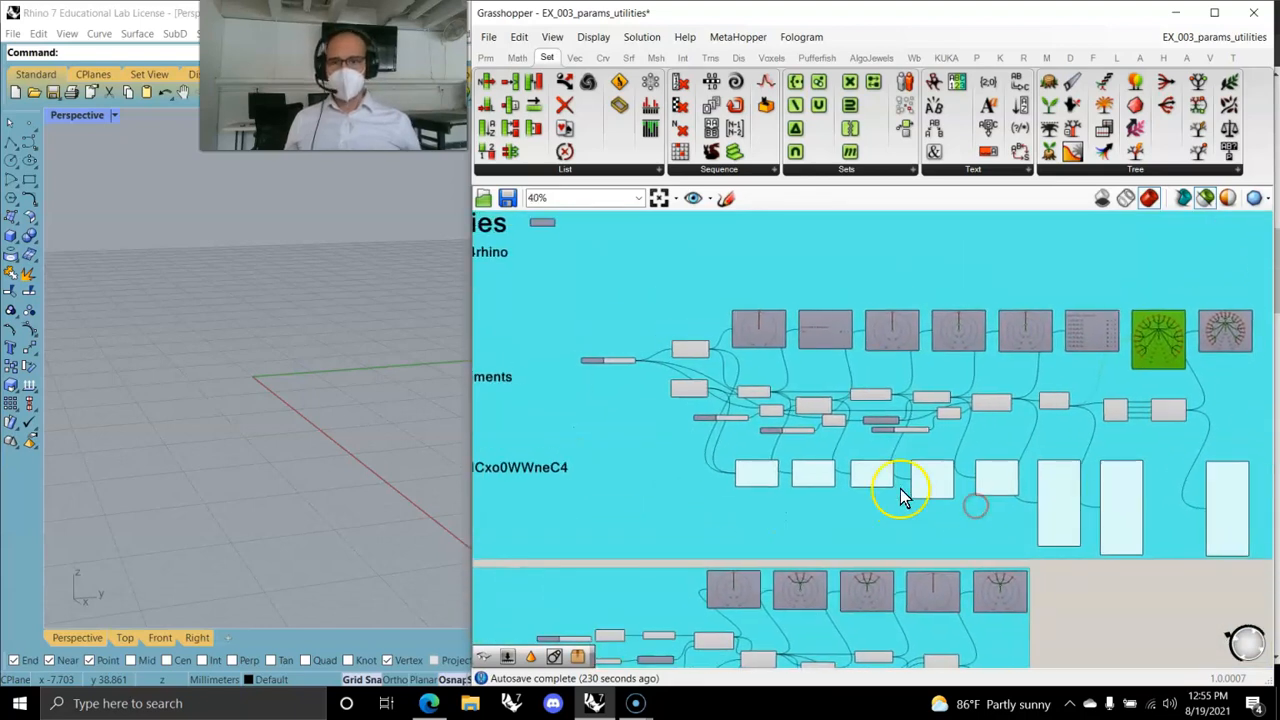
pyautogui.click(688, 388)
pyautogui.click(754, 392)
pyautogui.click(775, 415)
pyautogui.click(813, 408)
pyautogui.click(870, 395)
pyautogui.click(931, 397)
pyautogui.click(993, 401)
pyautogui.click(1050, 402)
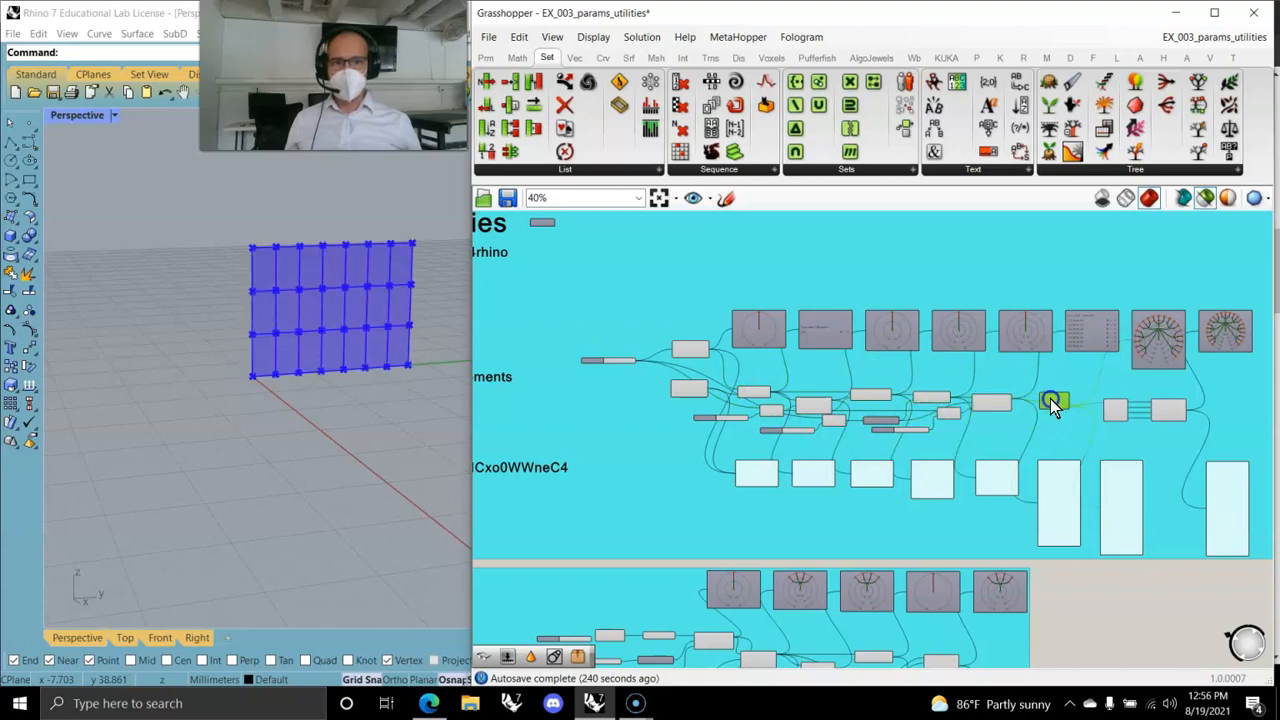
pyautogui.click(1114, 411)
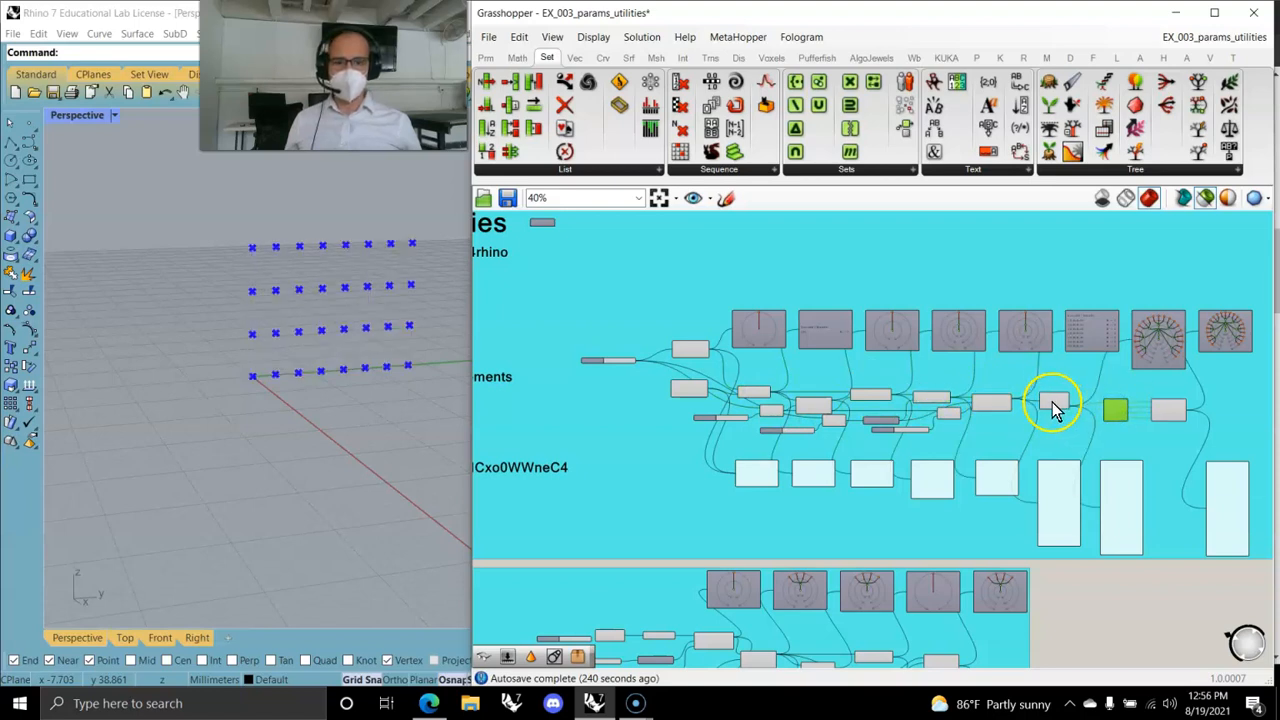
# In the tri and quads from circle definition, move the radius slider farther away from the Circle component.
pyautogui.moveTo(977, 514); pyautogui.dragTo(905, 347, button='right')
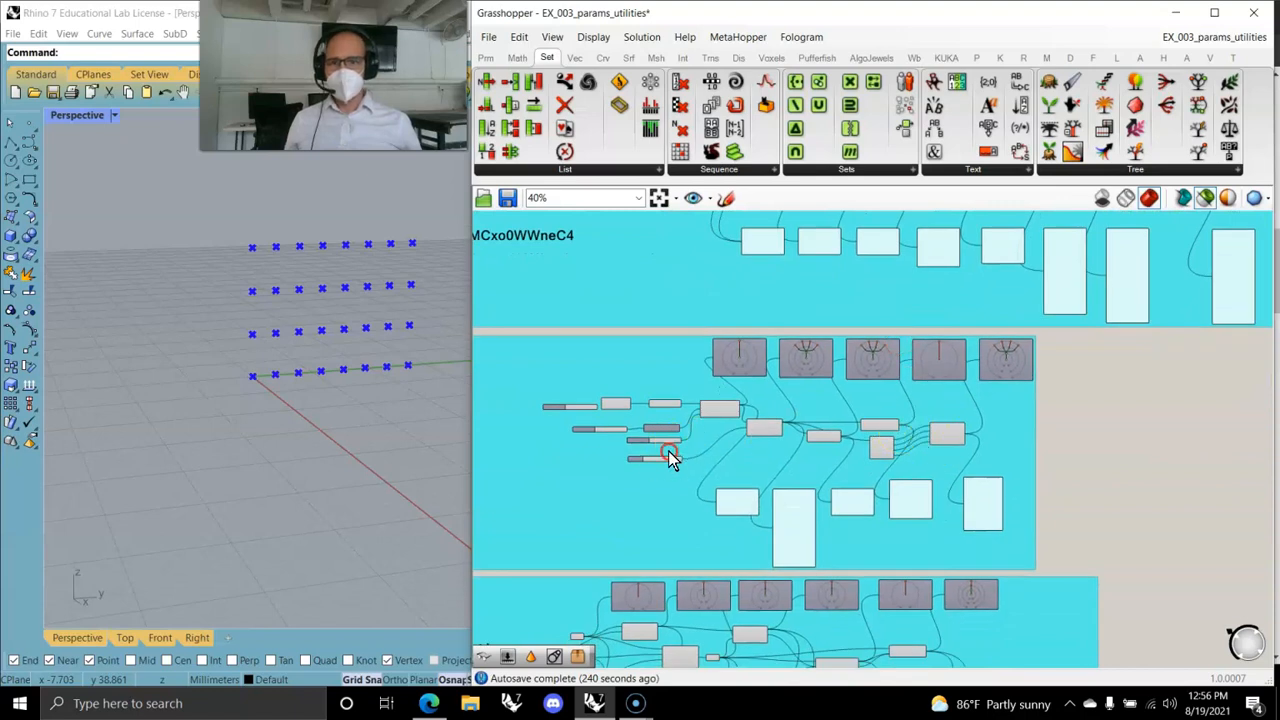
pyautogui.moveTo(670, 457); pyautogui.dragTo(1066, 391, button='right')
pyautogui.scroll(6, 726, 320)
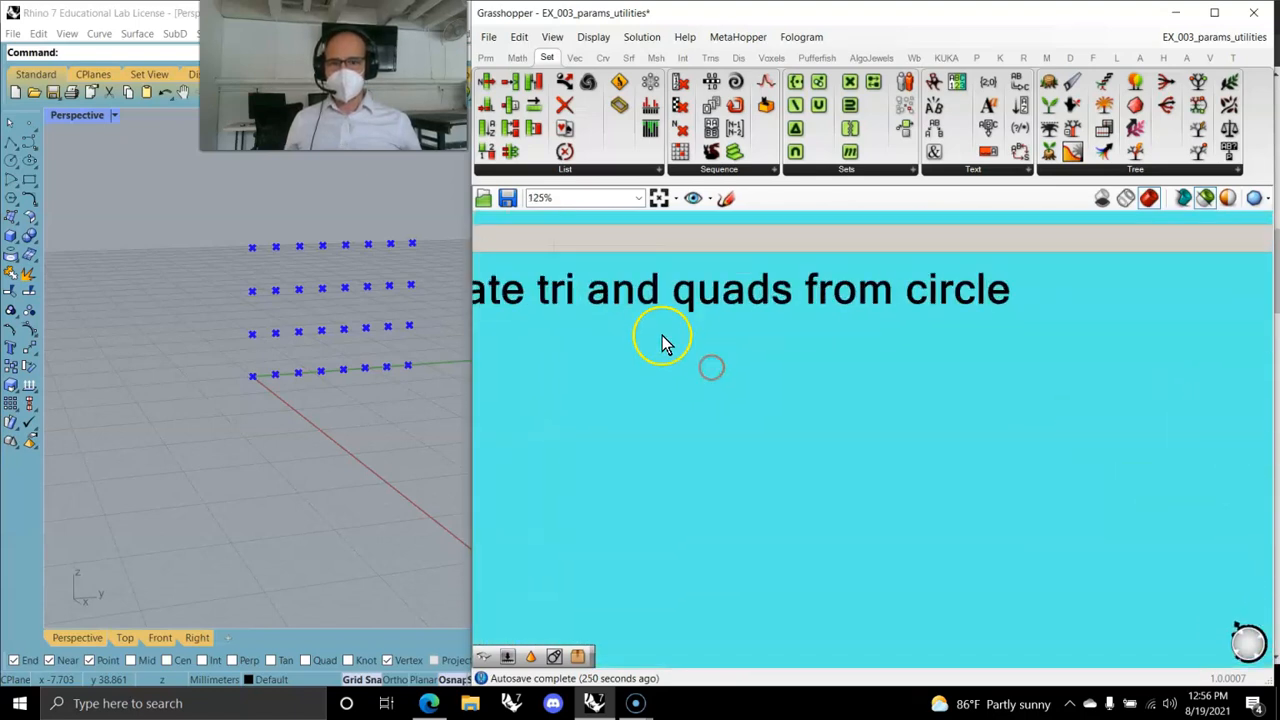
pyautogui.scroll(-2, 705, 360)
pyautogui.moveTo(836, 402); pyautogui.dragTo(660, 351, button='right')
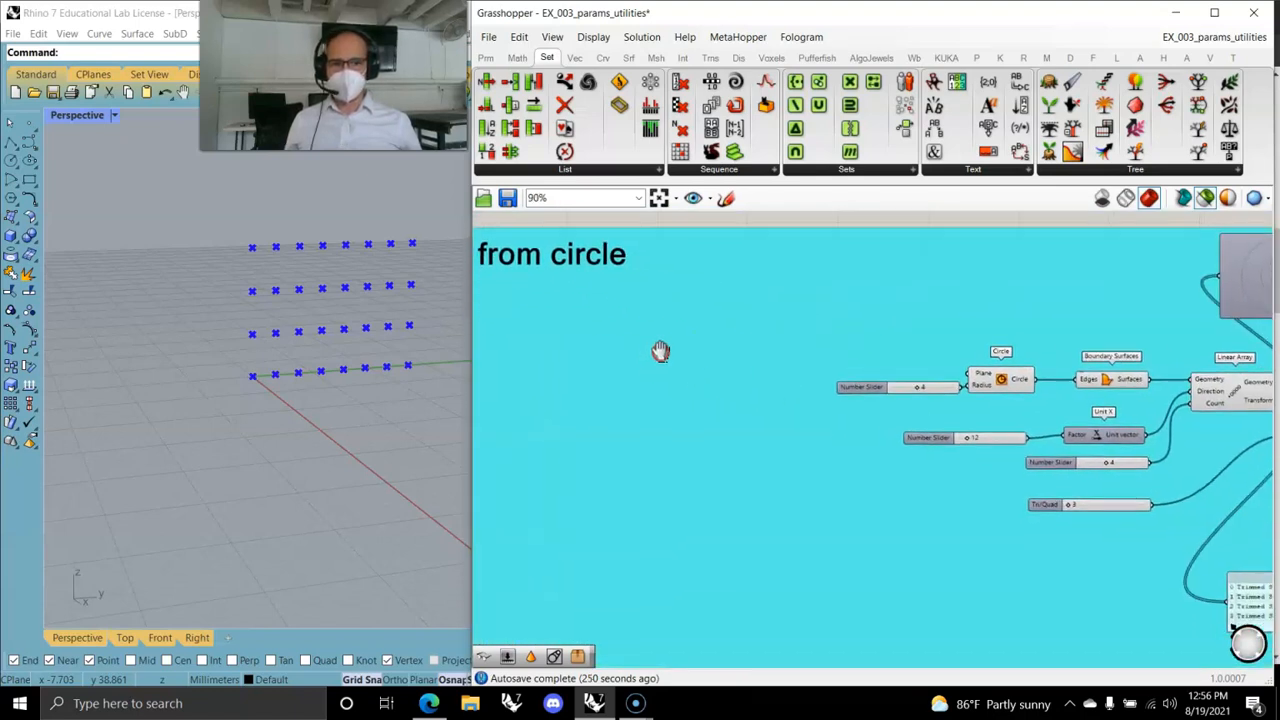
pyautogui.scroll(3, 956, 425)
pyautogui.moveTo(948, 371); pyautogui.dragTo(845, 358)
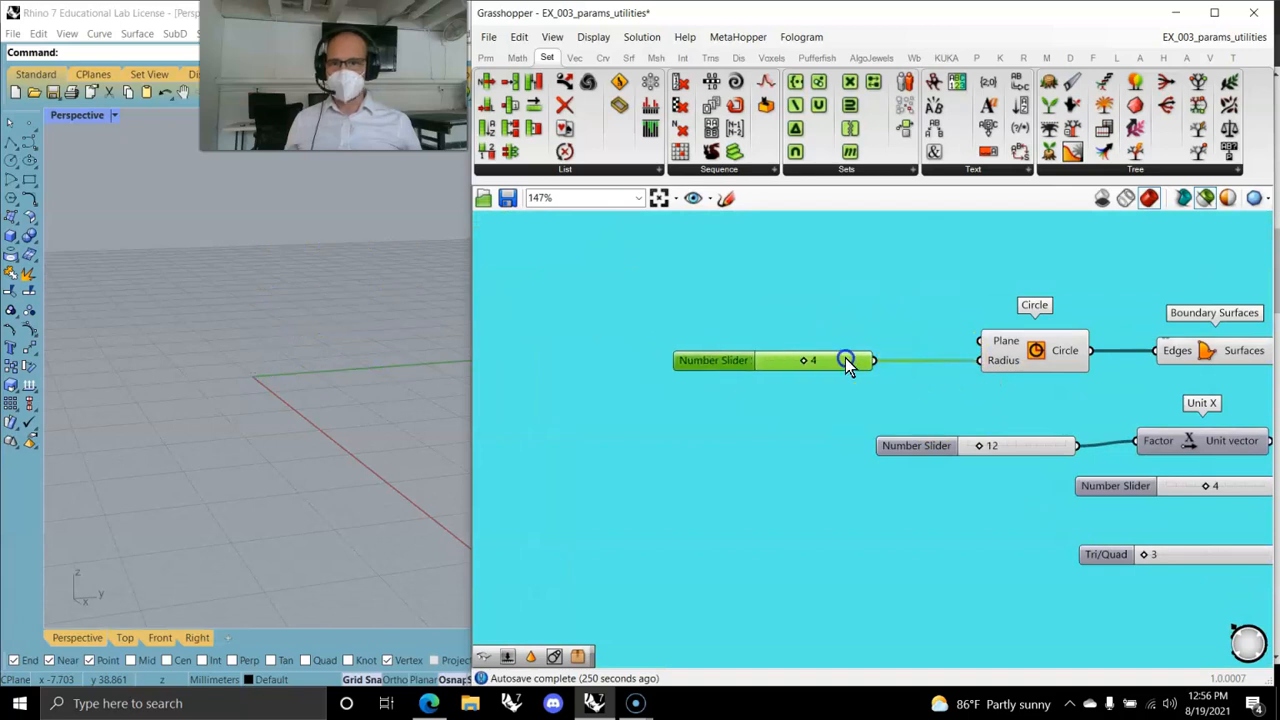
# Preview the Circle component and examine the circle up close from above in the Perspective viewport.
pyautogui.click(1047, 340)
pyautogui.moveTo(270, 372); pyautogui.dragTo(322, 489, button='right')
pyautogui.scroll(7, 238, 417)
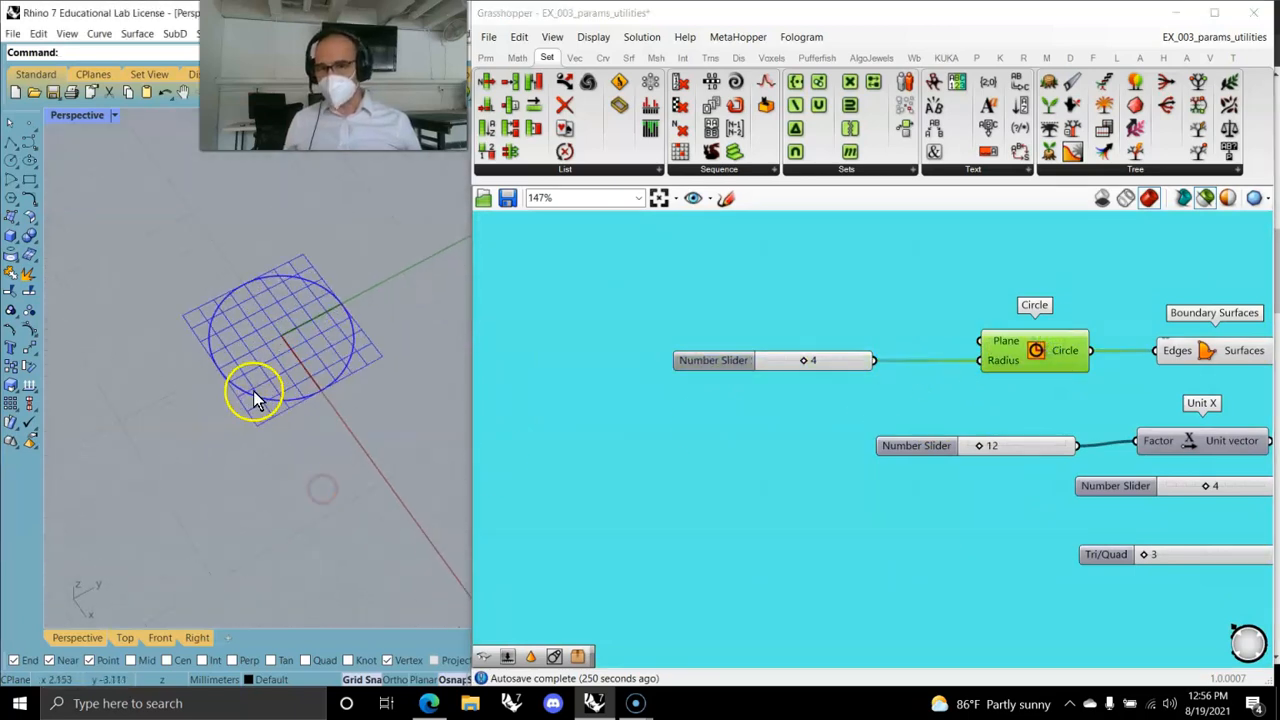
# Preview the Boundary Surfaces component that fills the circle.
pyautogui.scroll(4, 254, 392)
pyautogui.moveTo(1092, 433); pyautogui.dragTo(746, 425, button='right')
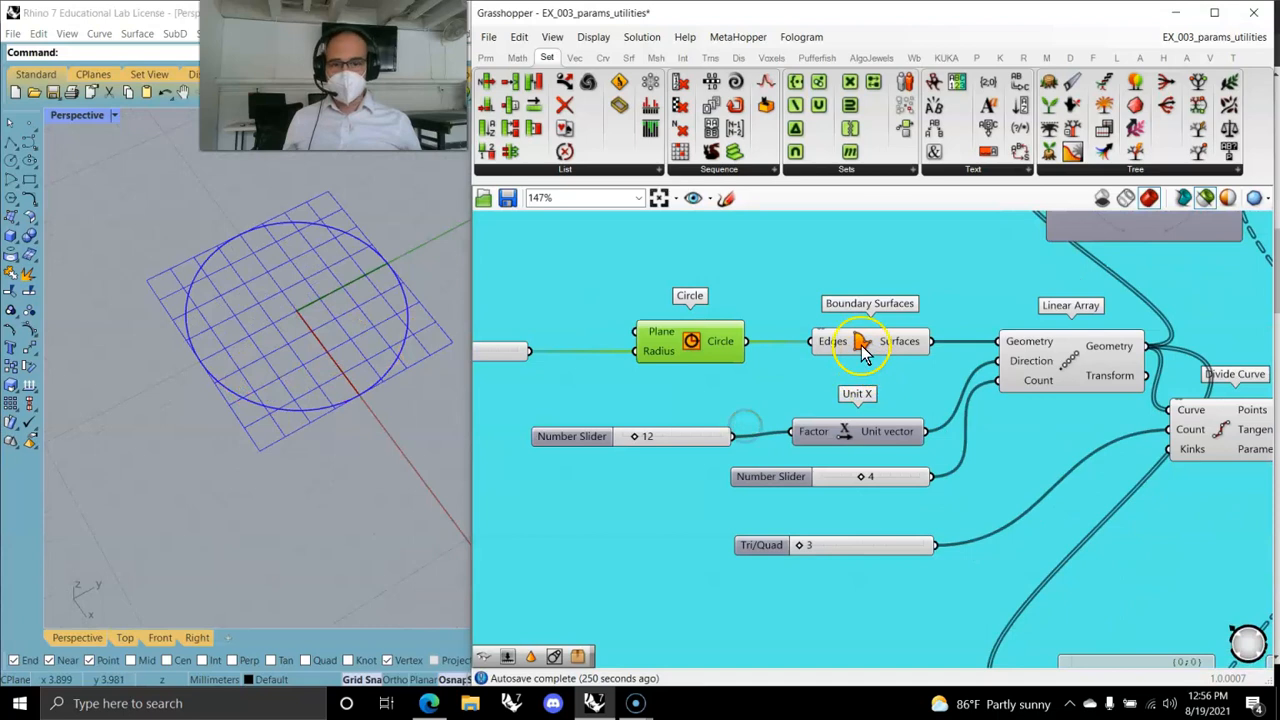
pyautogui.click(862, 345)
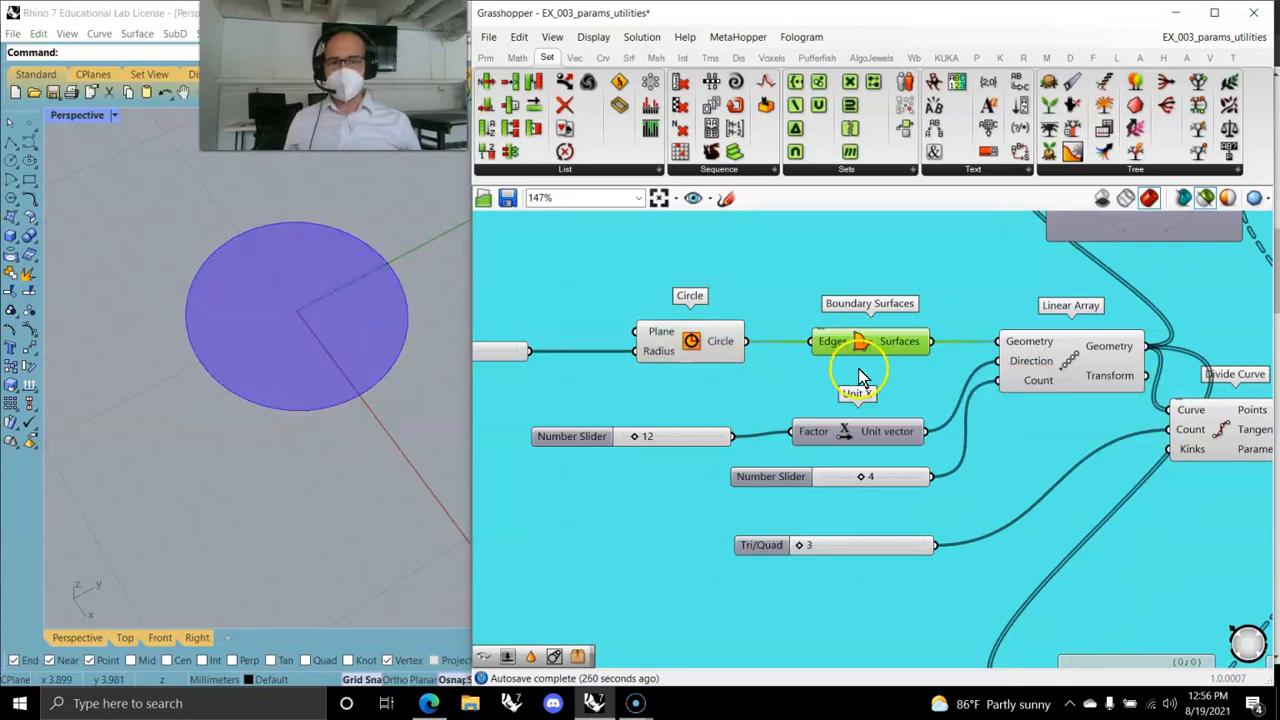
# Add a Surface parameter above Boundary Surfaces and connect the Circle output to it.
pyautogui.click(485, 57)
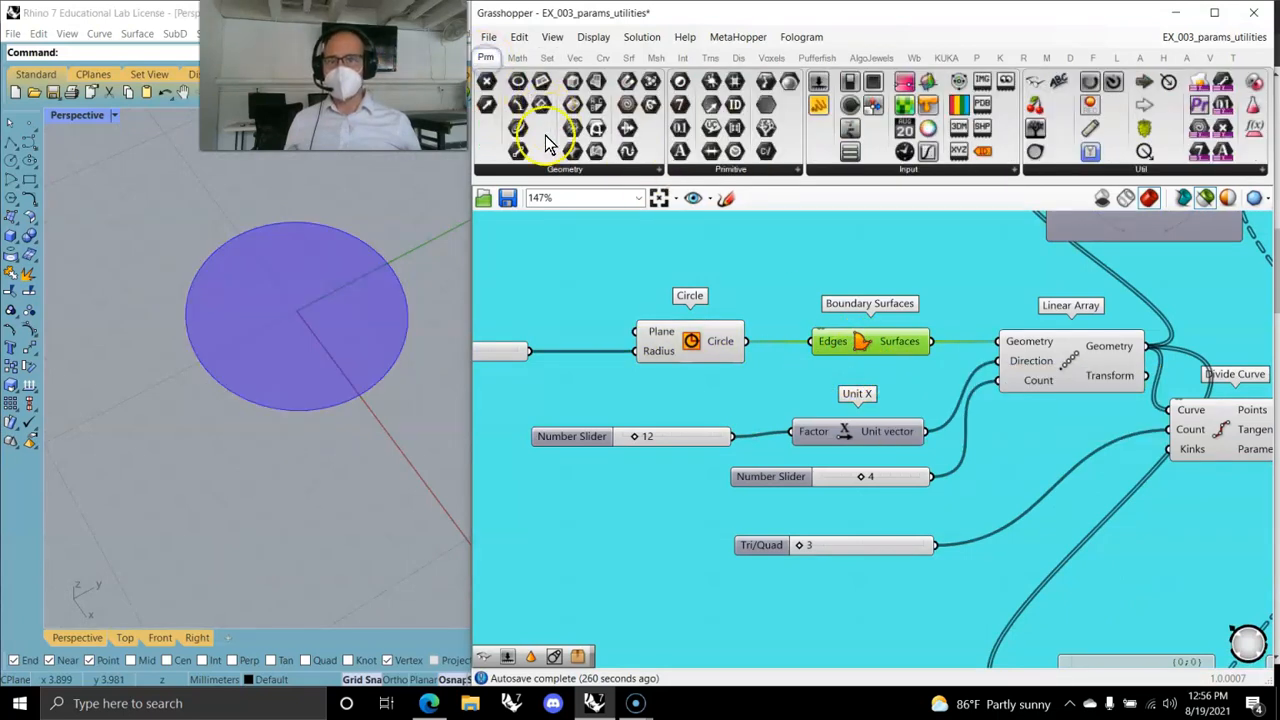
pyautogui.click(550, 170)
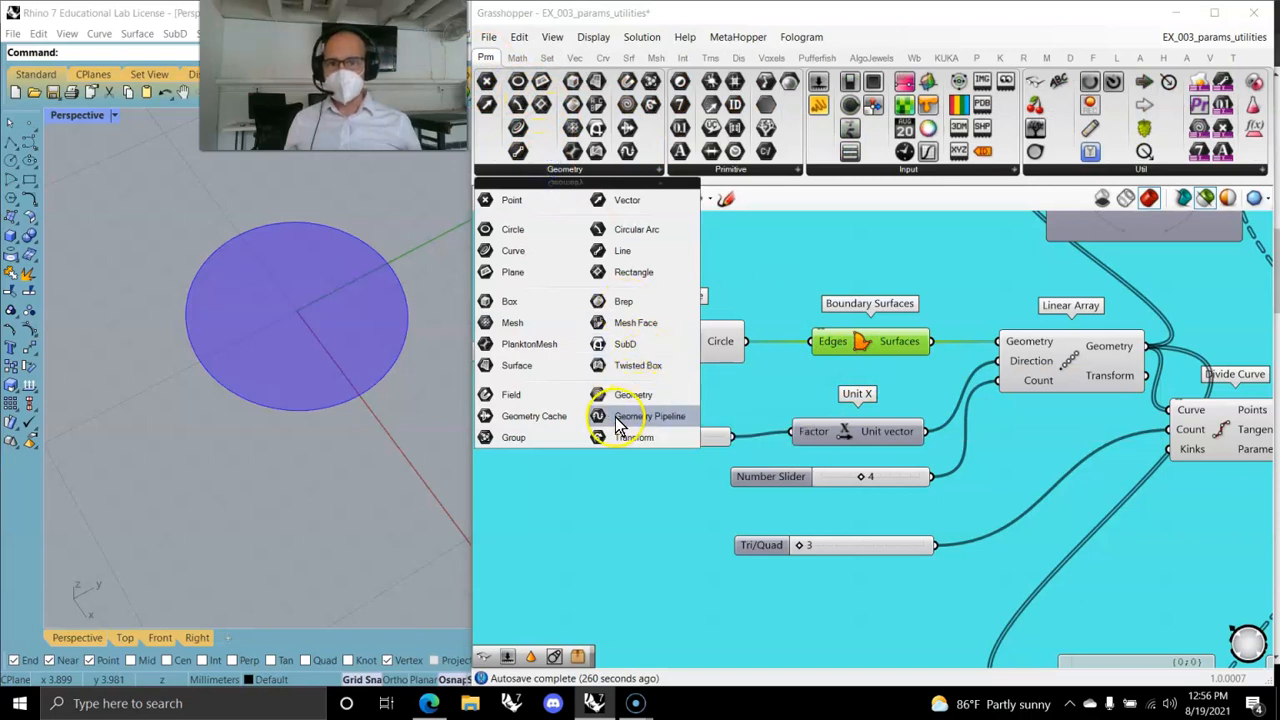
pyautogui.moveTo(489, 375); pyautogui.dragTo(760, 340)
pyautogui.moveTo(760, 340)
pyautogui.mouseDown(button='right')
pyautogui.moveTo(835, 272)
pyautogui.moveTo(767, 339)
pyautogui.mouseUp(button='right')
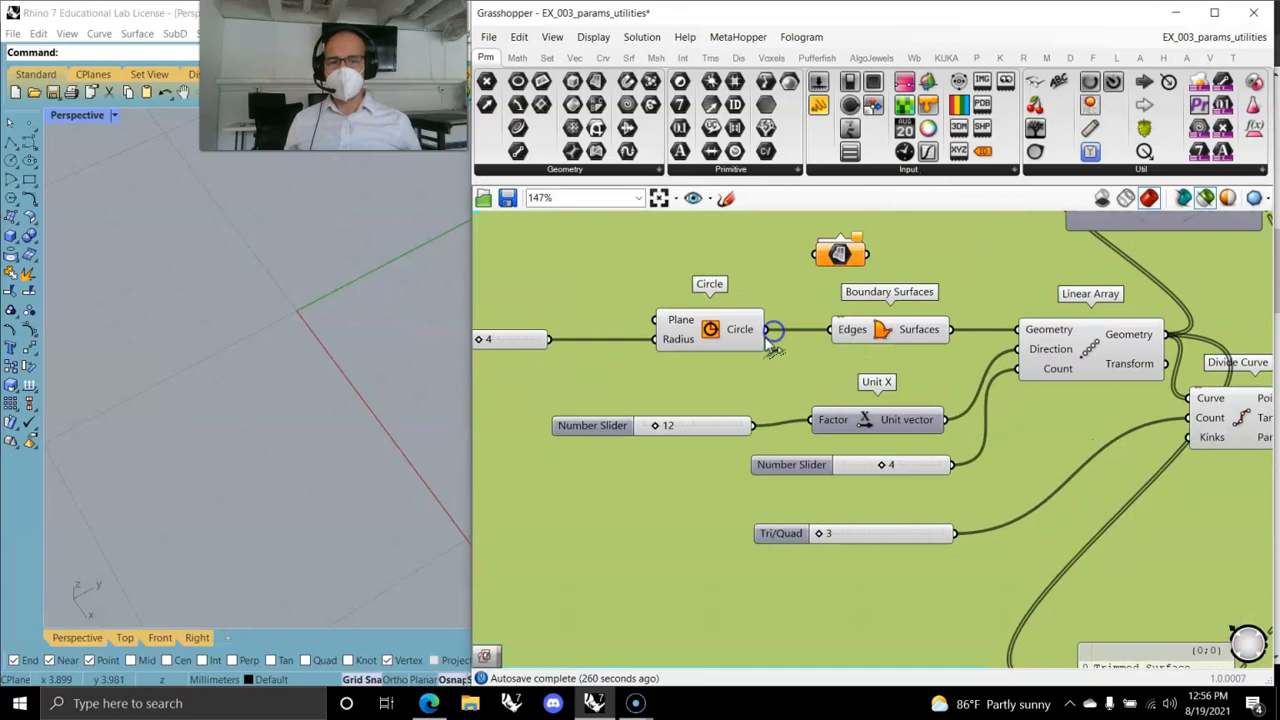
pyautogui.moveTo(767, 339); pyautogui.dragTo(814, 254)
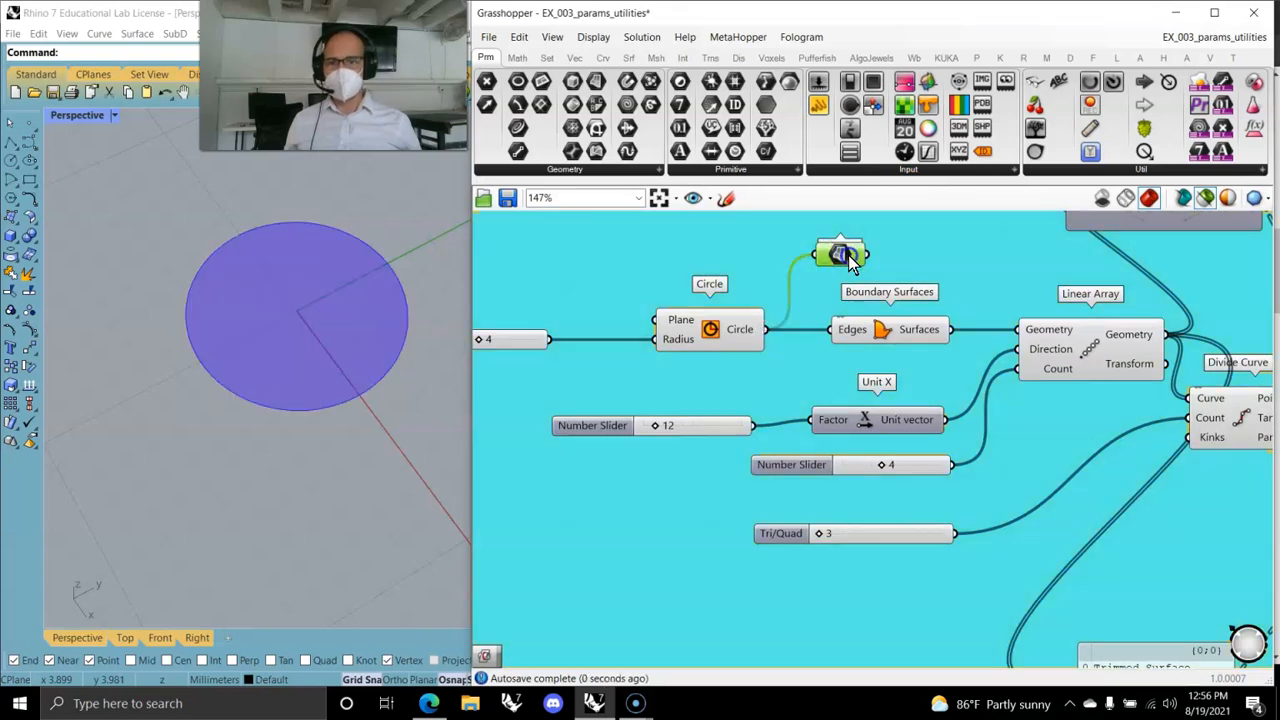
# Ungroup the tri and quads from circle definition to remove its cyan background.
pyautogui.rightClick(688, 377)
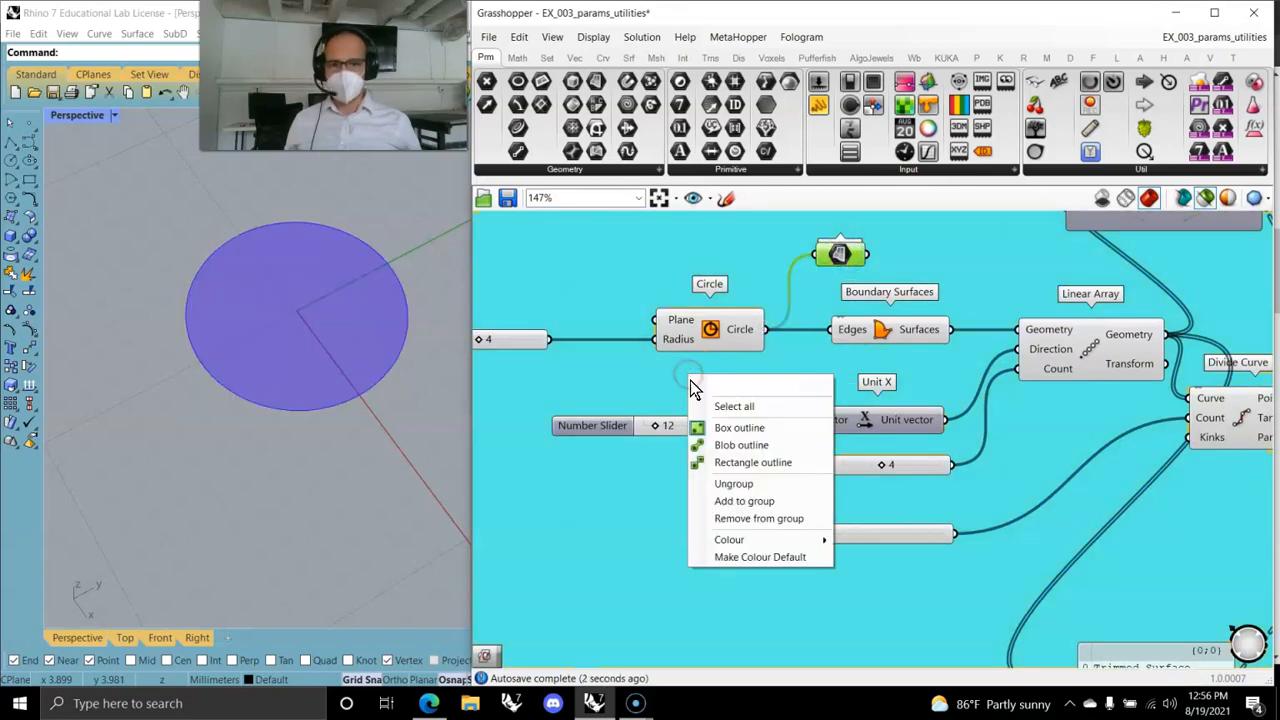
pyautogui.click(757, 377)
pyautogui.moveTo(762, 383); pyautogui.dragTo(619, 465, button='right')
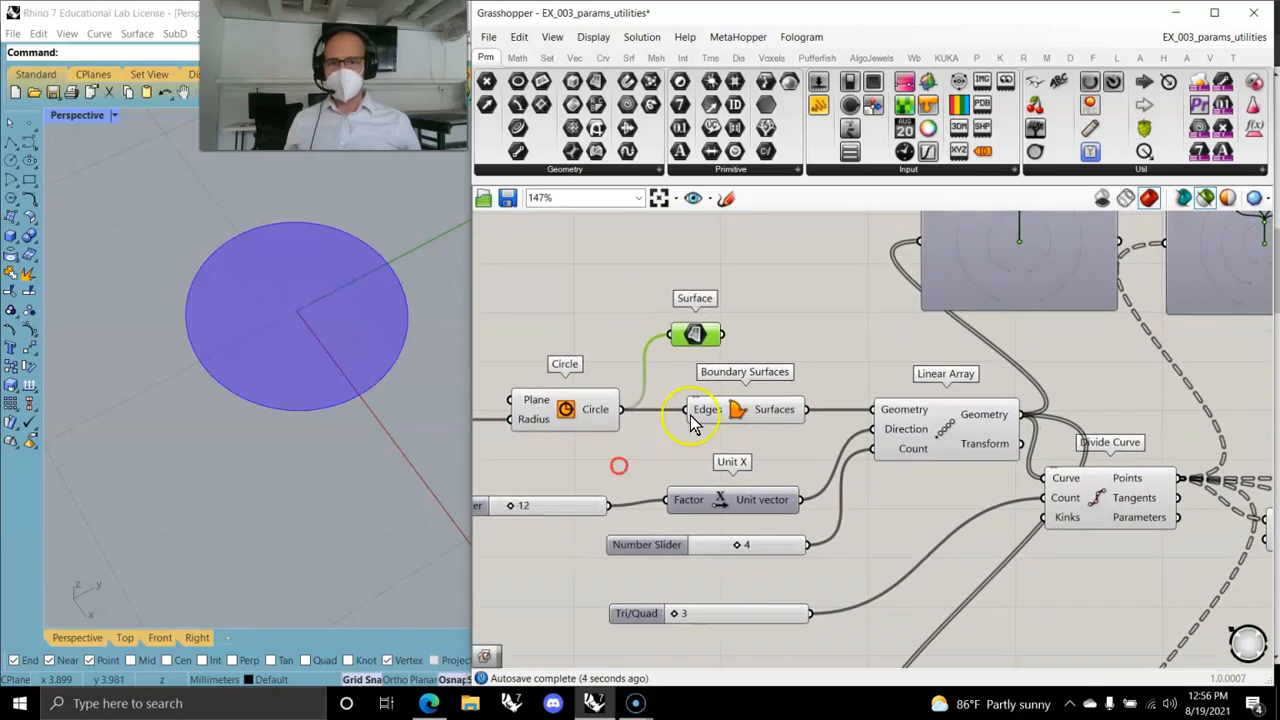
# Move the Surface parameter directly above Boundary Surfaces and compare the previews of the two.
pyautogui.click(770, 412)
pyautogui.moveTo(695, 334); pyautogui.dragTo(747, 339)
pyautogui.moveTo(844, 479); pyautogui.dragTo(792, 463, button='right')
pyautogui.click(678, 334)
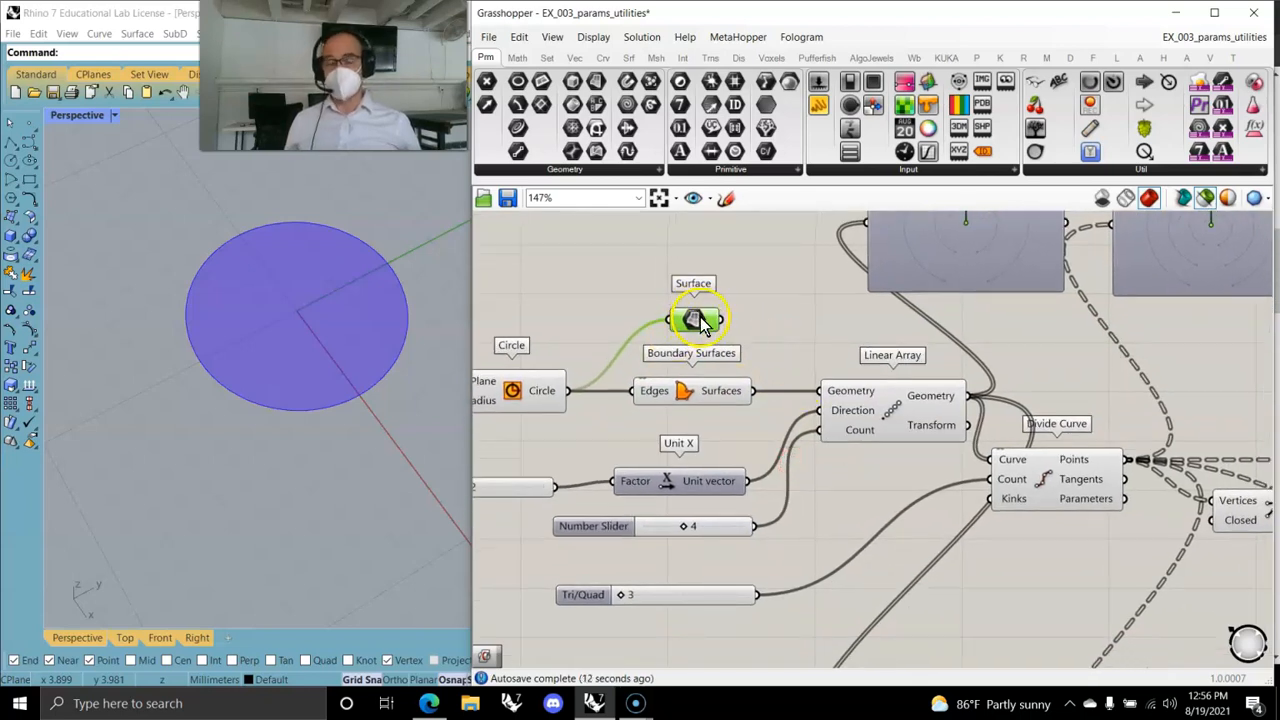
# Preview the Linear Array component and examine the whole row of circular surfaces in the Perspective viewport.
pyautogui.moveTo(863, 508); pyautogui.dragTo(999, 412, button='right')
pyautogui.click(1022, 325)
pyautogui.scroll(-12, 280, 448)
pyautogui.moveTo(297, 526); pyautogui.dragTo(328, 498, button='right')
pyautogui.moveTo(1086, 486); pyautogui.dragTo(1014, 386, button='right')
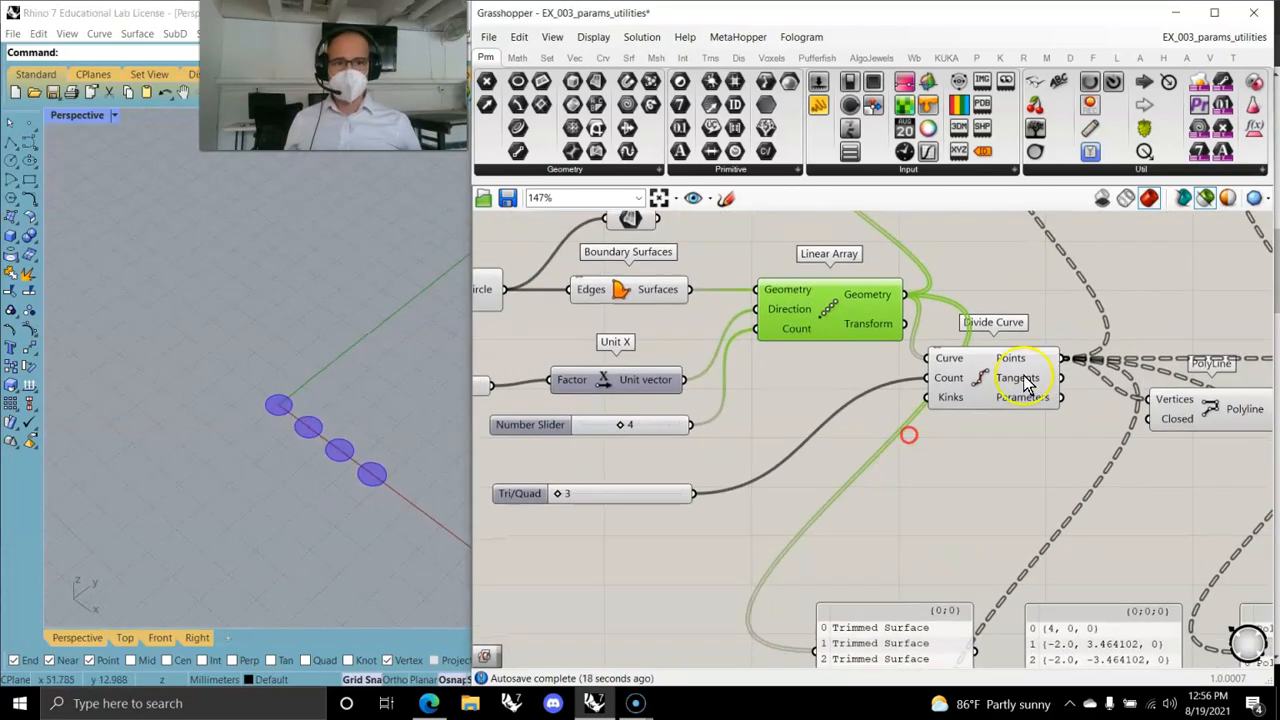
# Preview the Divide Curve points and the unflattened PolyLine built from them.
pyautogui.click(1010, 392)
pyautogui.scroll(5, 352, 484)
pyautogui.moveTo(1064, 493); pyautogui.dragTo(776, 542, button='right')
pyautogui.click(918, 447)
pyautogui.moveTo(892, 446); pyautogui.dragTo(852, 440, button='right')
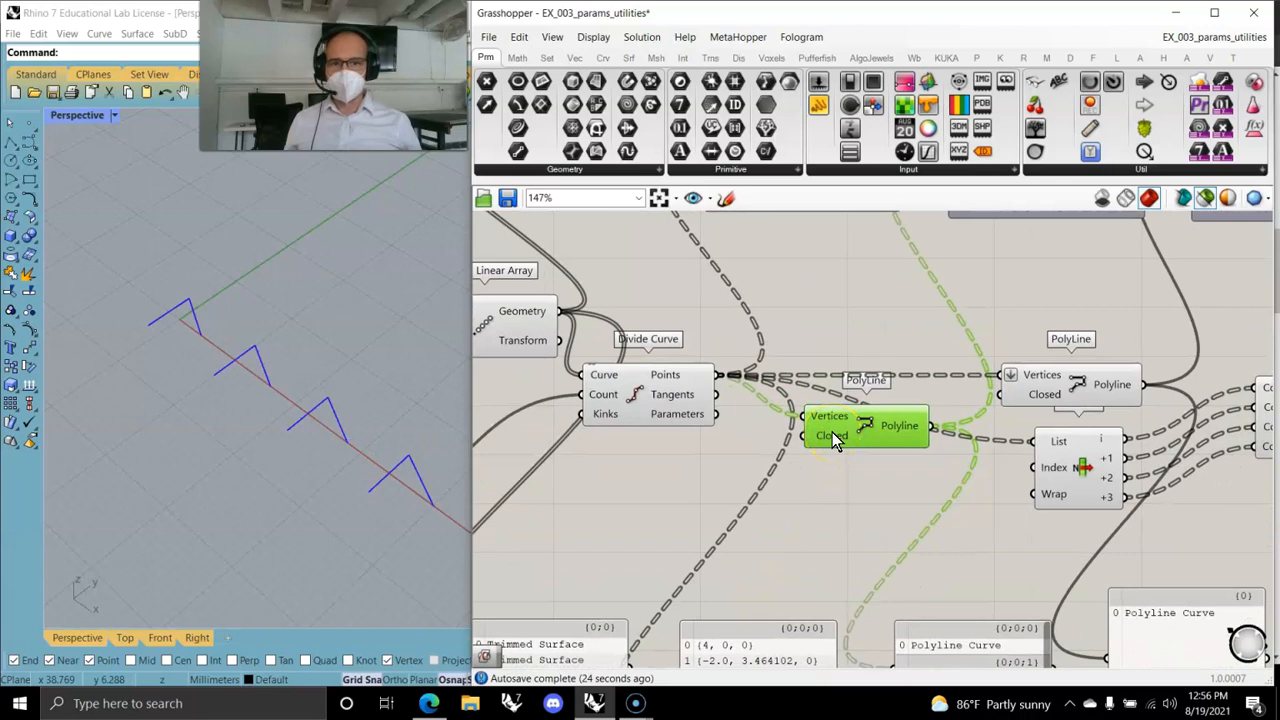
# Compare the flattened PolyLine with the unflattened one, inspecting the data paths of the Divide Curve Points and Polyline outputs.
pyautogui.click(1094, 383)
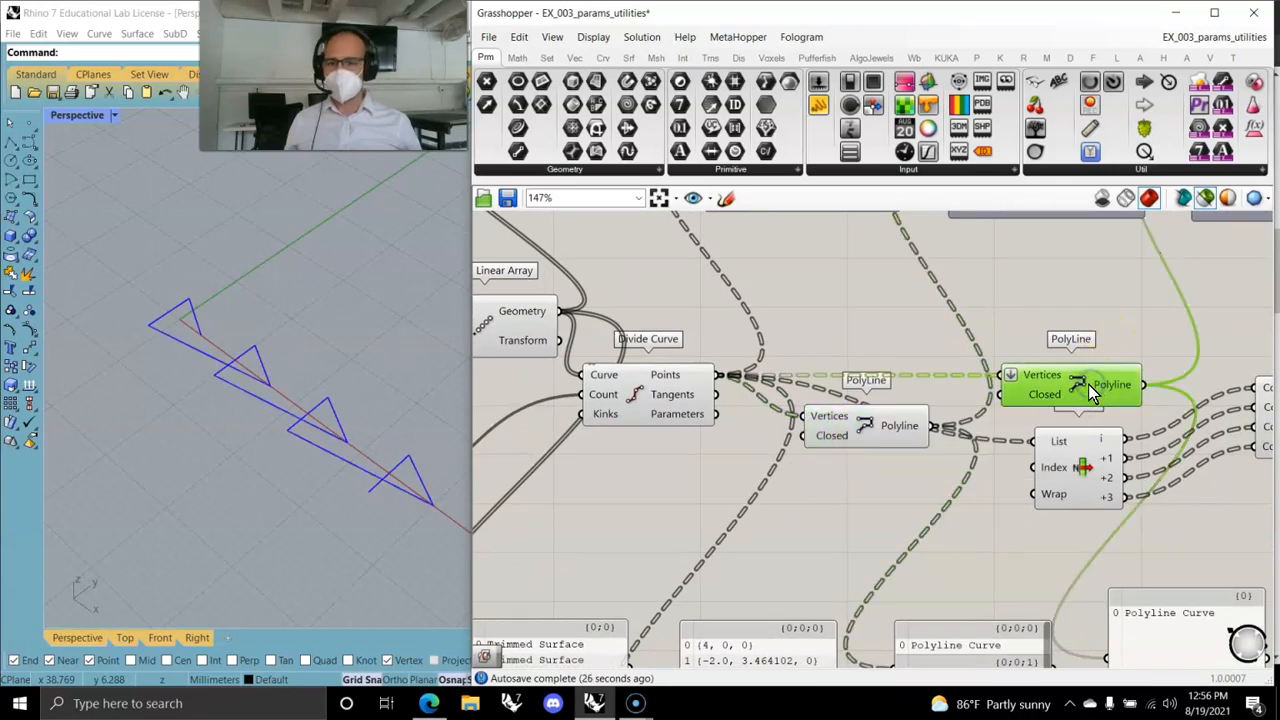
pyautogui.click(1029, 383)
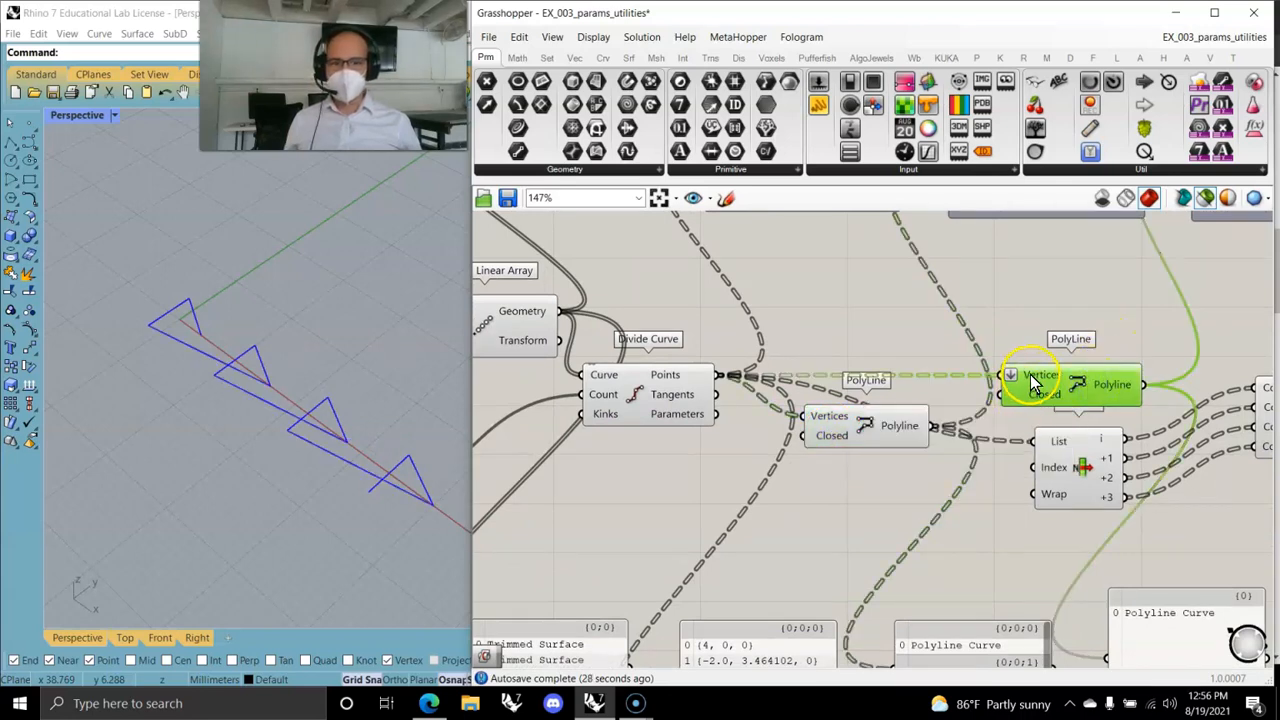
pyautogui.click(650, 395)
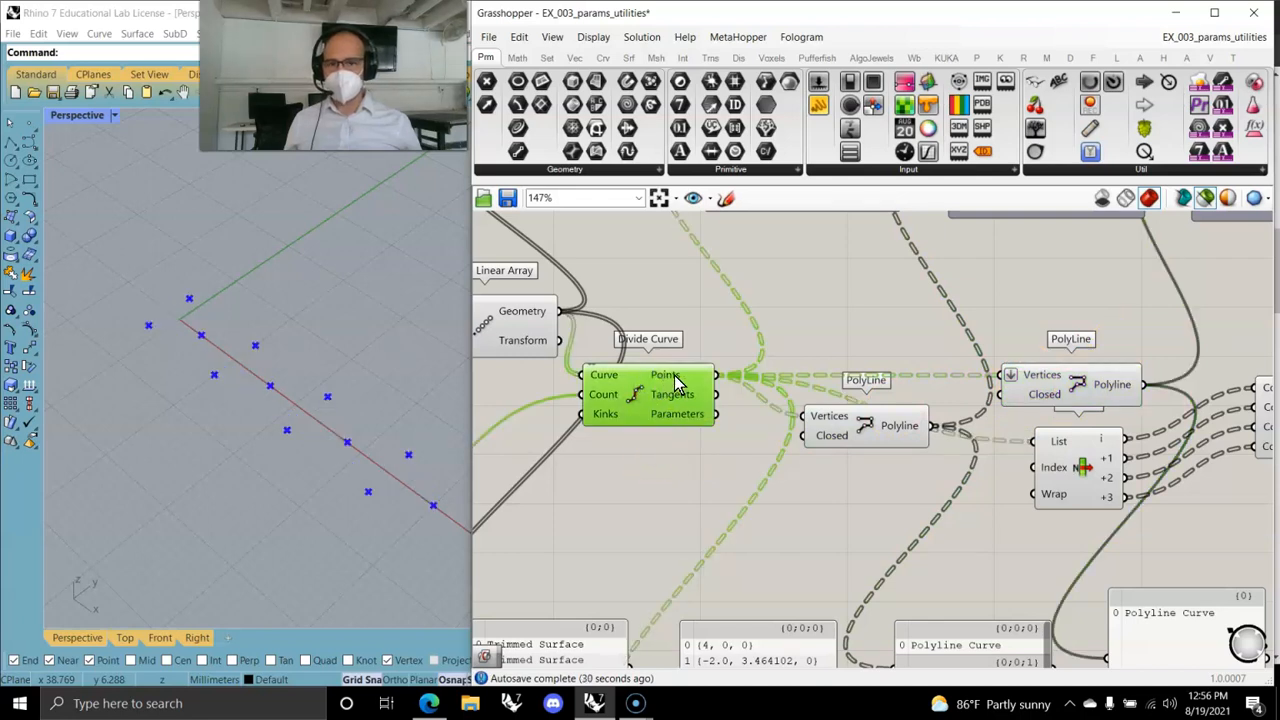
pyautogui.moveTo(668, 389)
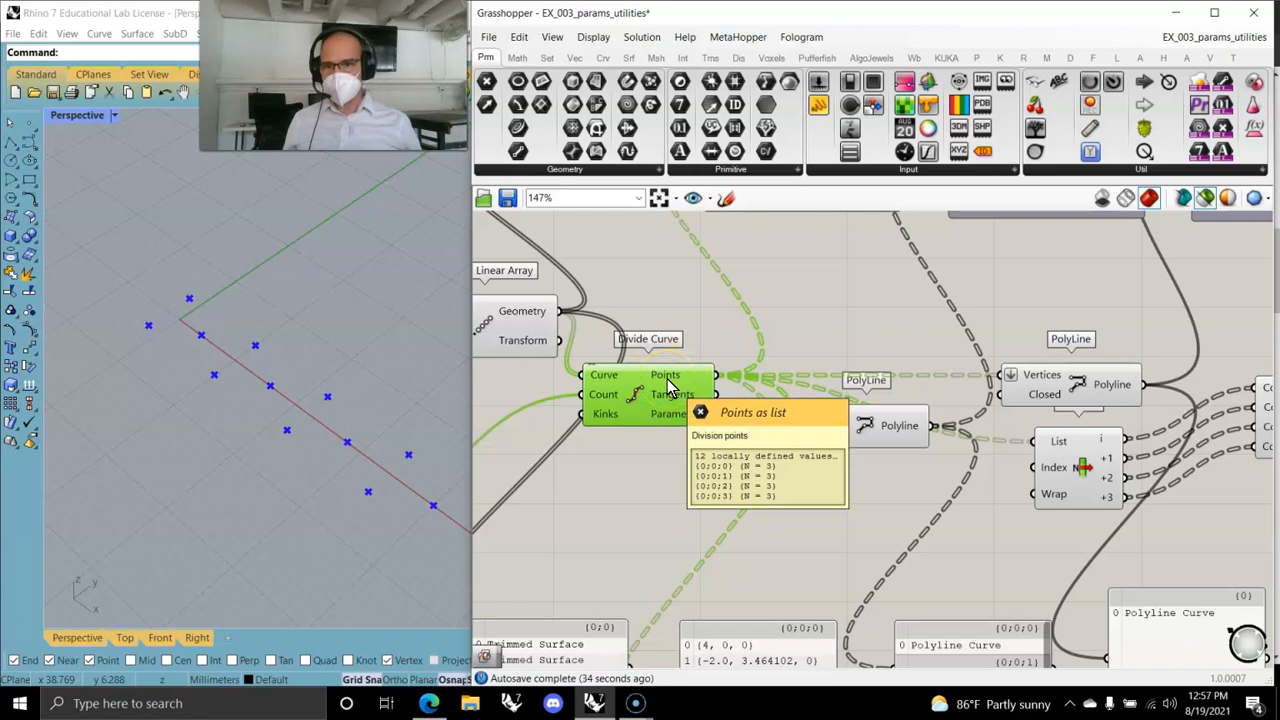
pyautogui.click(861, 434)
pyautogui.moveTo(888, 428)
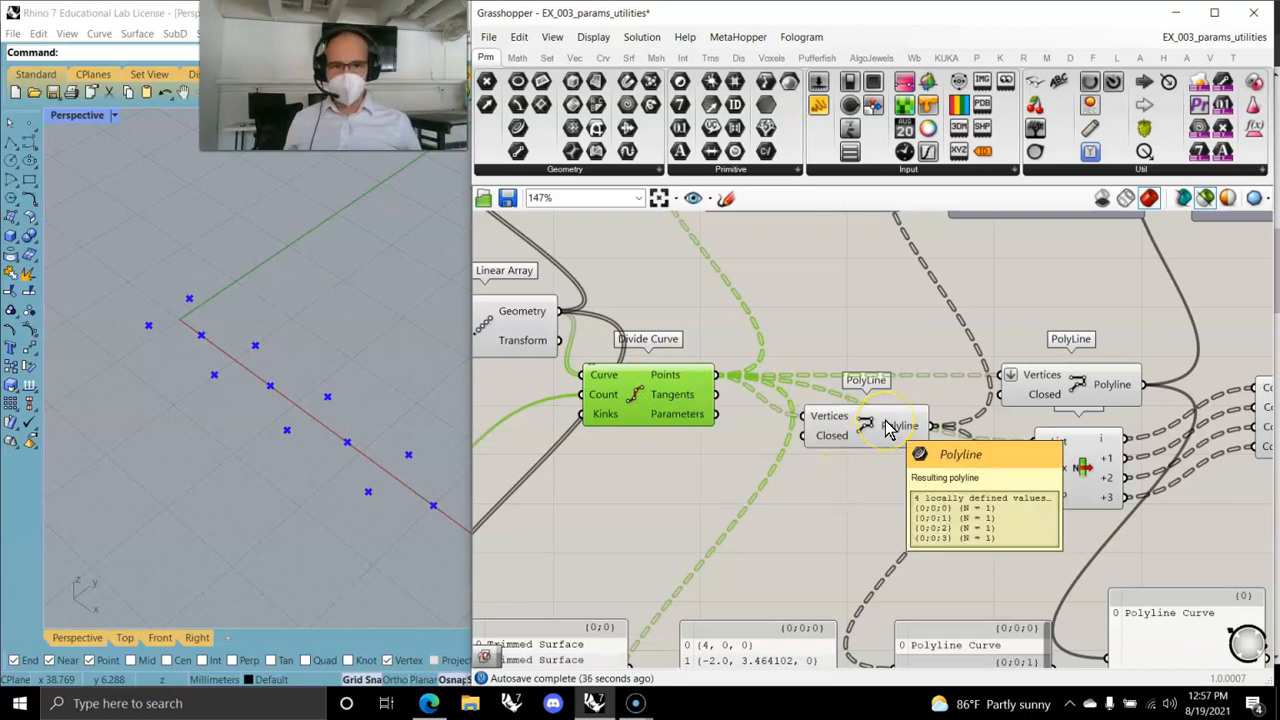
pyautogui.click(882, 462)
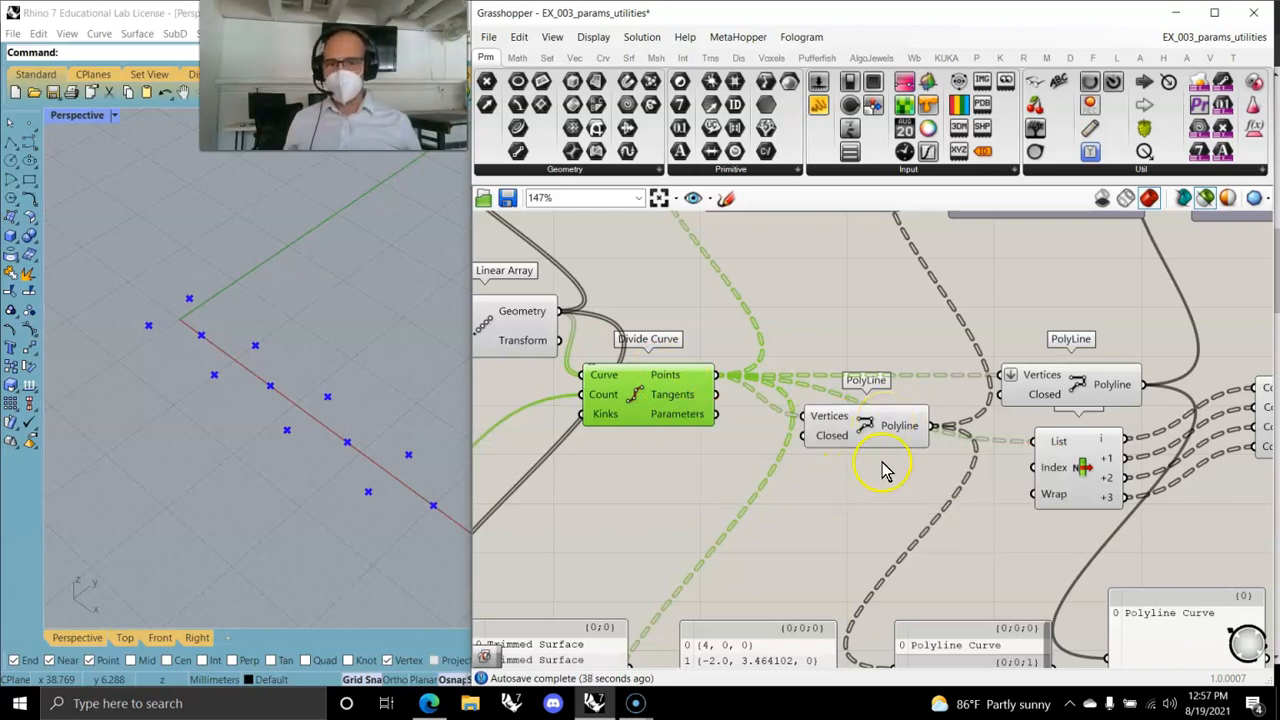
pyautogui.click(900, 425)
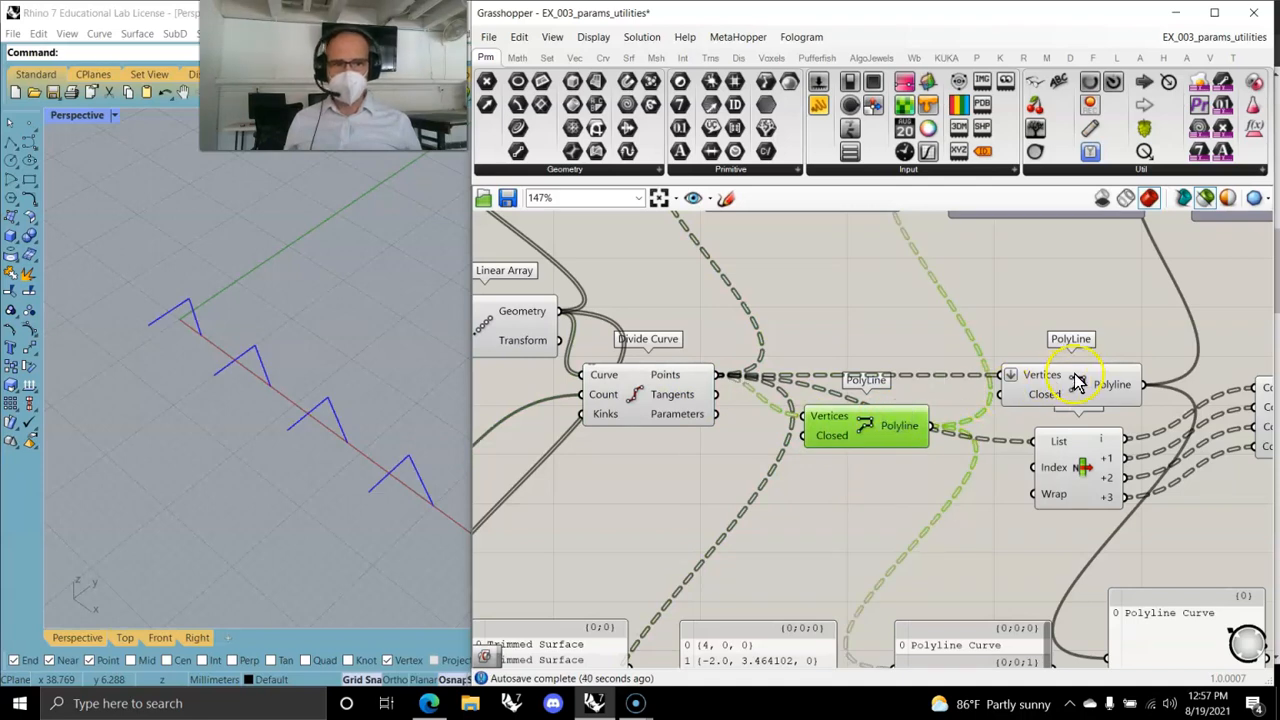
# Preview the List Item points and the 4Point Surface component they feed.
pyautogui.click(1084, 478)
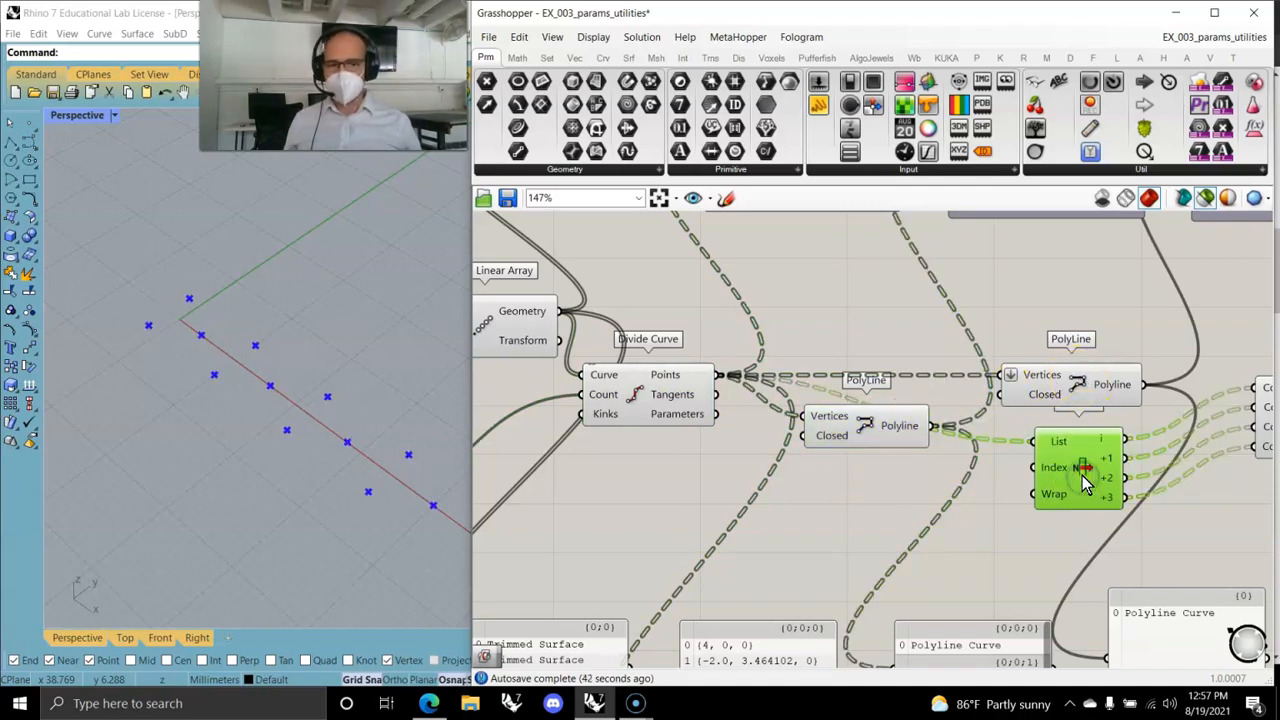
pyautogui.moveTo(1163, 553); pyautogui.dragTo(945, 527, button='right')
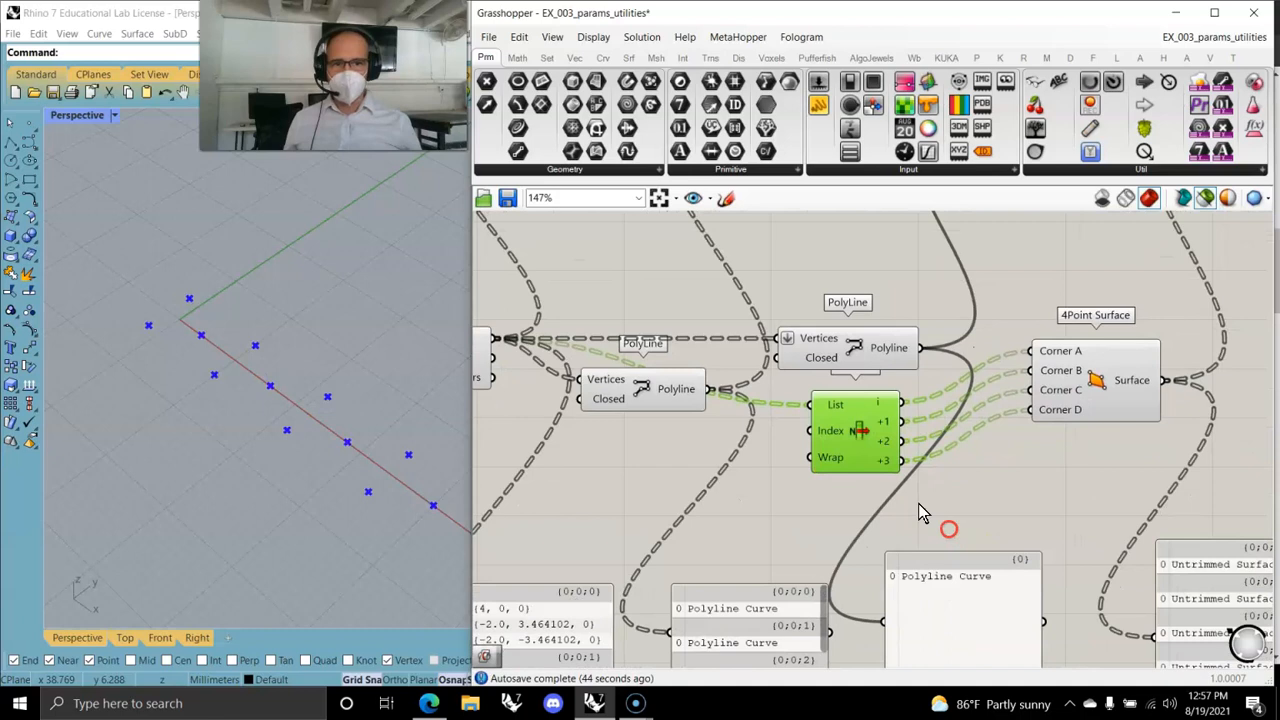
pyautogui.click(1105, 383)
pyautogui.moveTo(963, 475); pyautogui.dragTo(988, 458, button='right')
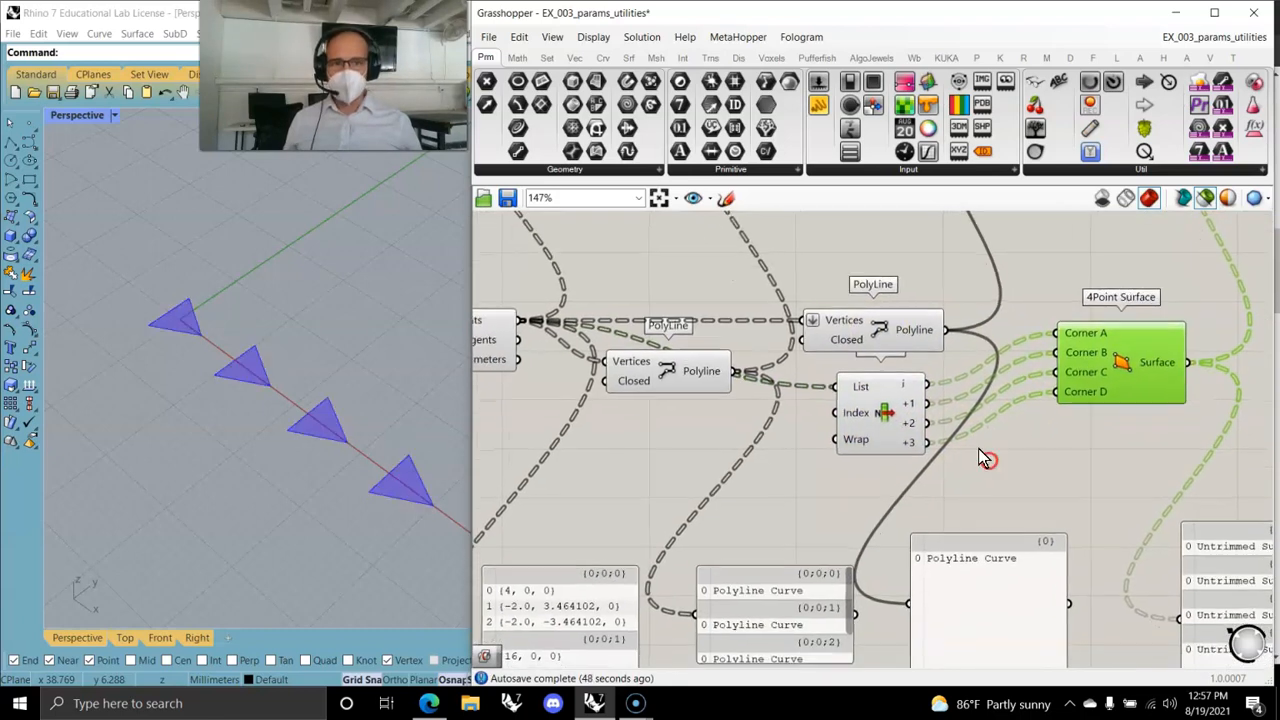
# Set the Tri/Quad slider to 4.
pyautogui.moveTo(1036, 423); pyautogui.dragTo(1054, 508, button='right')
pyautogui.moveTo(764, 540); pyautogui.dragTo(875, 482, button='right')
pyautogui.scroll(-2, 868, 463)
pyautogui.moveTo(766, 468); pyautogui.dragTo(871, 465, button='right')
pyautogui.scroll(3, 871, 460)
pyautogui.moveTo(719, 470); pyautogui.dragTo(738, 478, button='right')
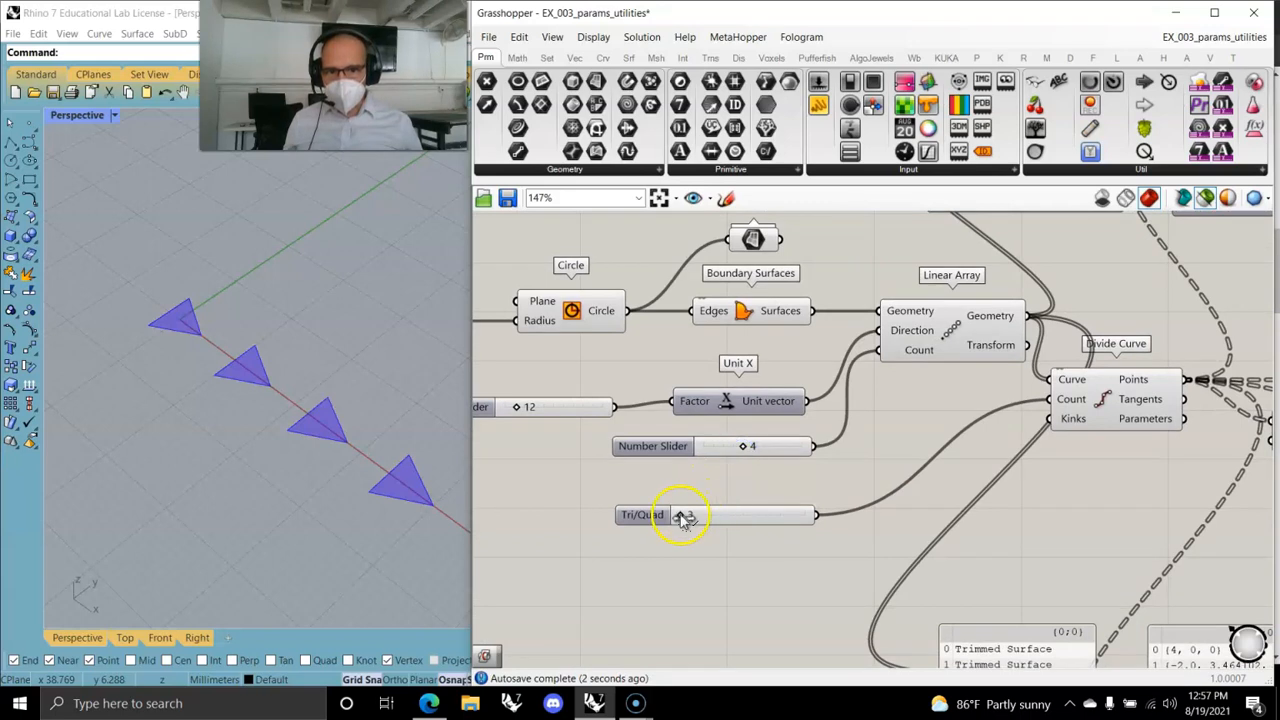
pyautogui.moveTo(725, 519); pyautogui.dragTo(783, 517)
# Examine the 4Point Surface quads and the Param Viewers and panels showing the data structure of each component.
pyautogui.moveTo(1172, 481); pyautogui.dragTo(700, 466, button='right')
pyautogui.scroll(-2, 946, 505)
pyautogui.moveTo(1000, 501); pyautogui.dragTo(775, 474, button='right')
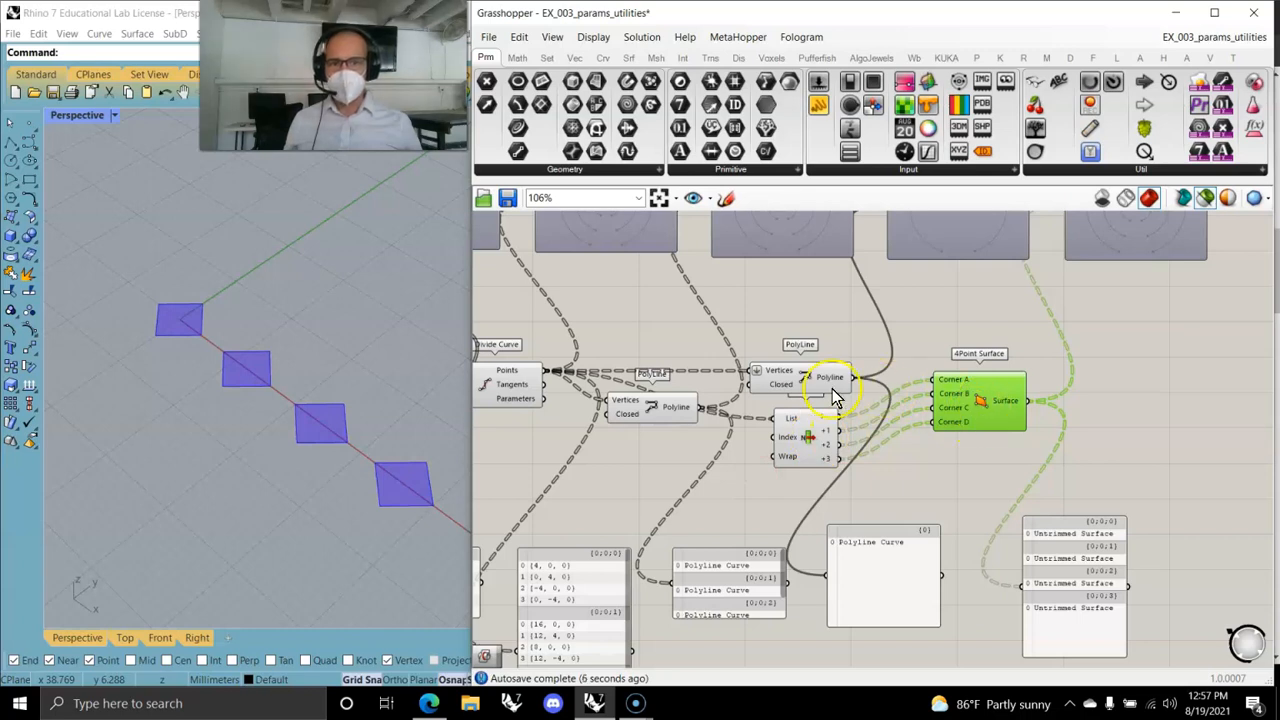
pyautogui.moveTo(668, 515); pyautogui.dragTo(843, 531, button='right')
pyautogui.scroll(-2, 837, 491)
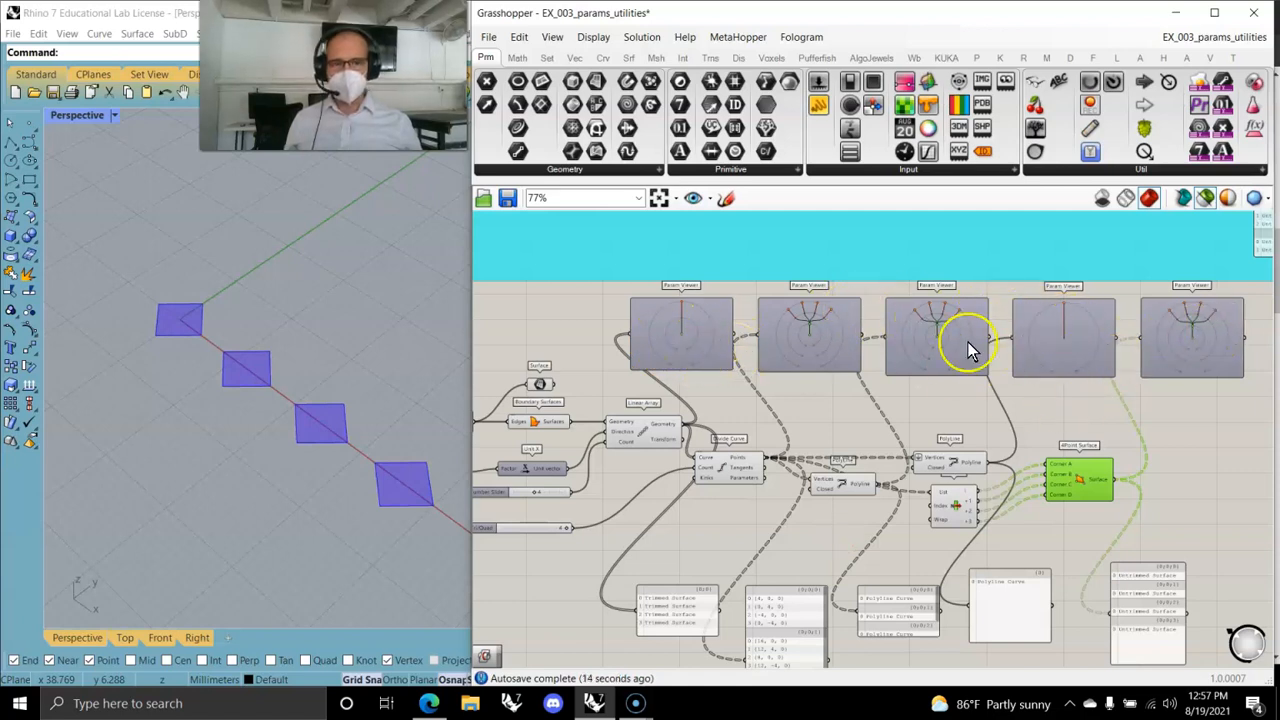
pyautogui.click(938, 333)
pyautogui.doubleClick(938, 333)
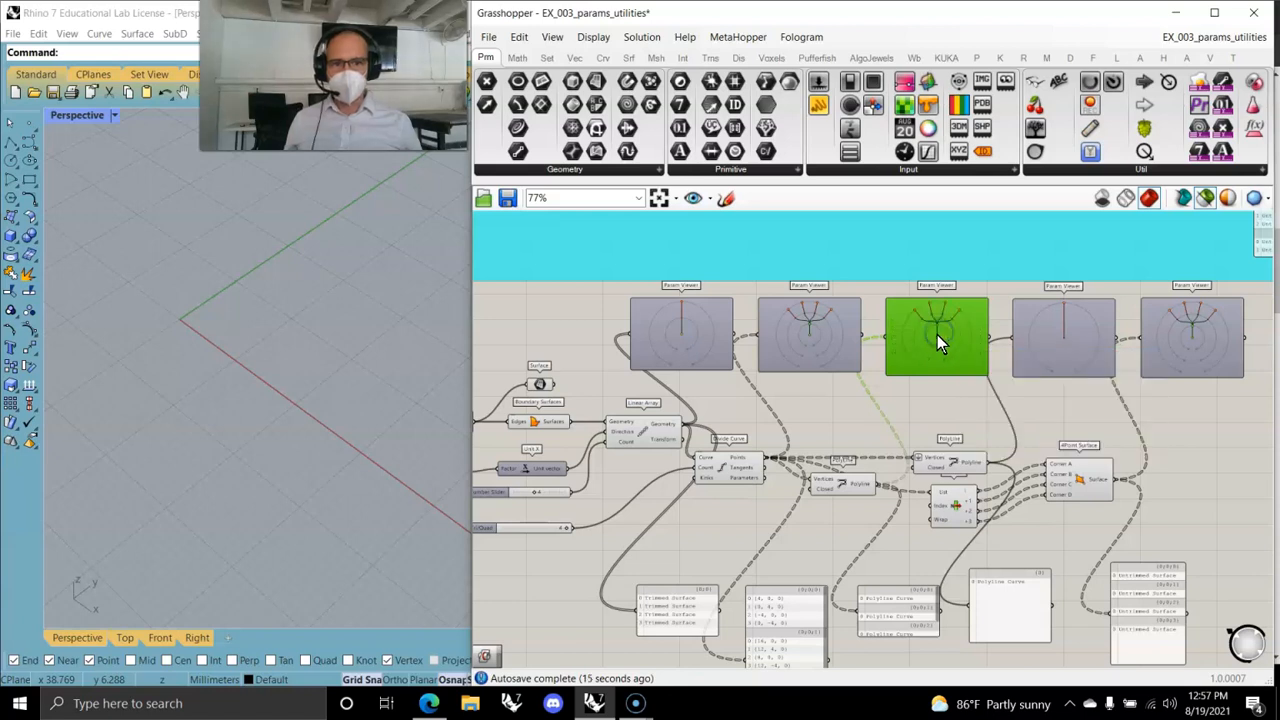
pyautogui.moveTo(949, 437); pyautogui.dragTo(900, 319, button='right')
pyautogui.moveTo(792, 560)
pyautogui.mouseDown(button='right')
pyautogui.moveTo(886, 443)
pyautogui.moveTo(858, 402)
pyautogui.mouseUp(button='right')
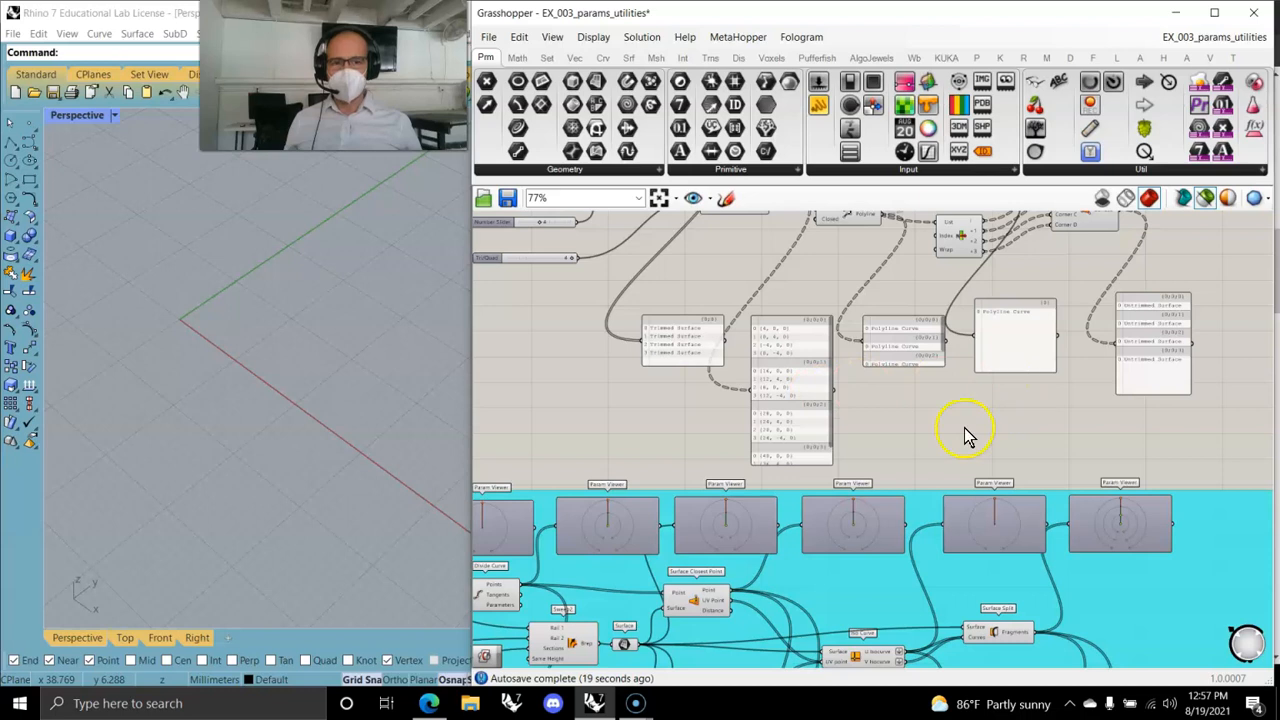
# Select the whole tri and quads from circle definition, including its note, Param Viewers and panels.
pyautogui.scroll(-5, 965, 433)
pyautogui.moveTo(1135, 478); pyautogui.dragTo(752, 395)
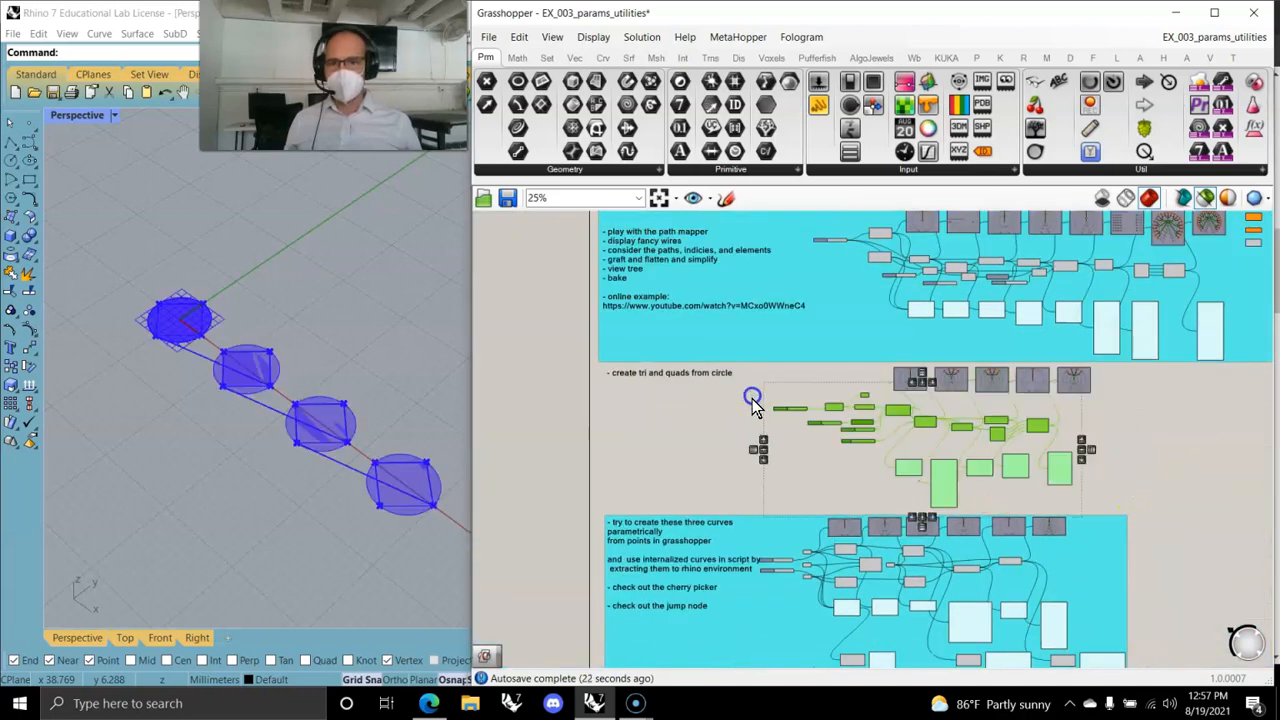
pyautogui.click(688, 438)
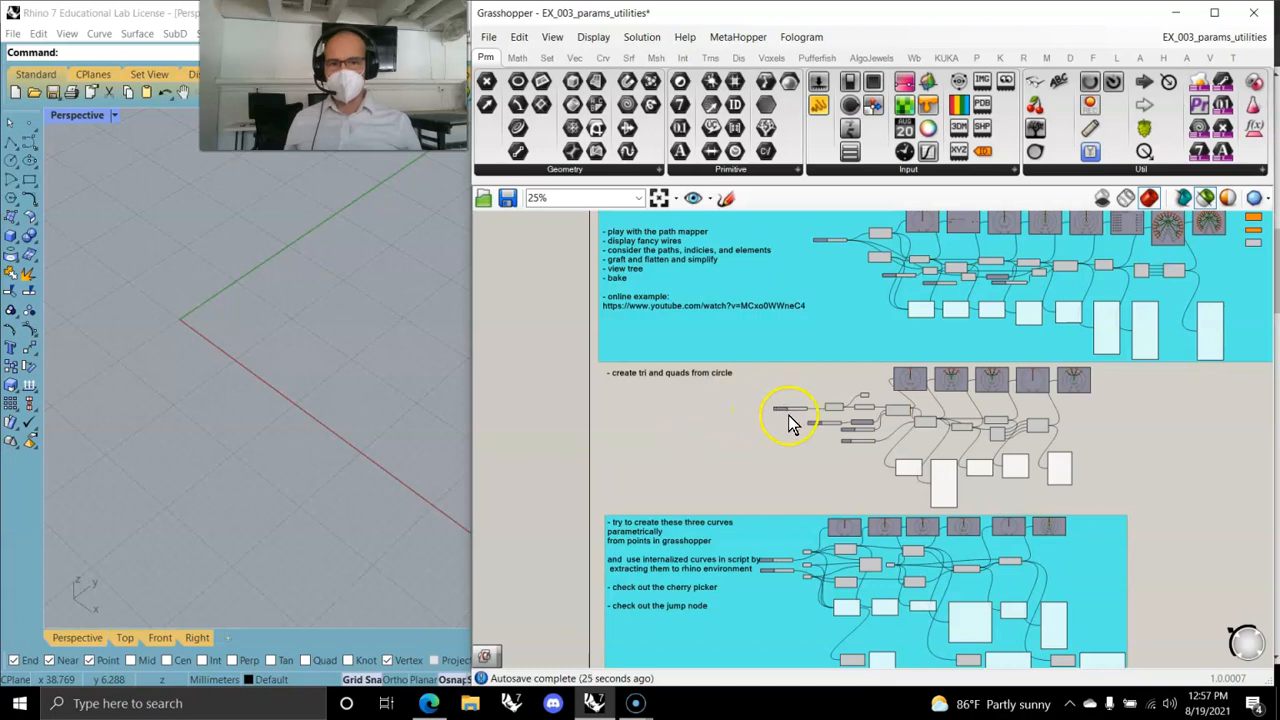
pyautogui.moveTo(595, 370); pyautogui.dragTo(1166, 508)
pyautogui.scroll(3, 815, 413)
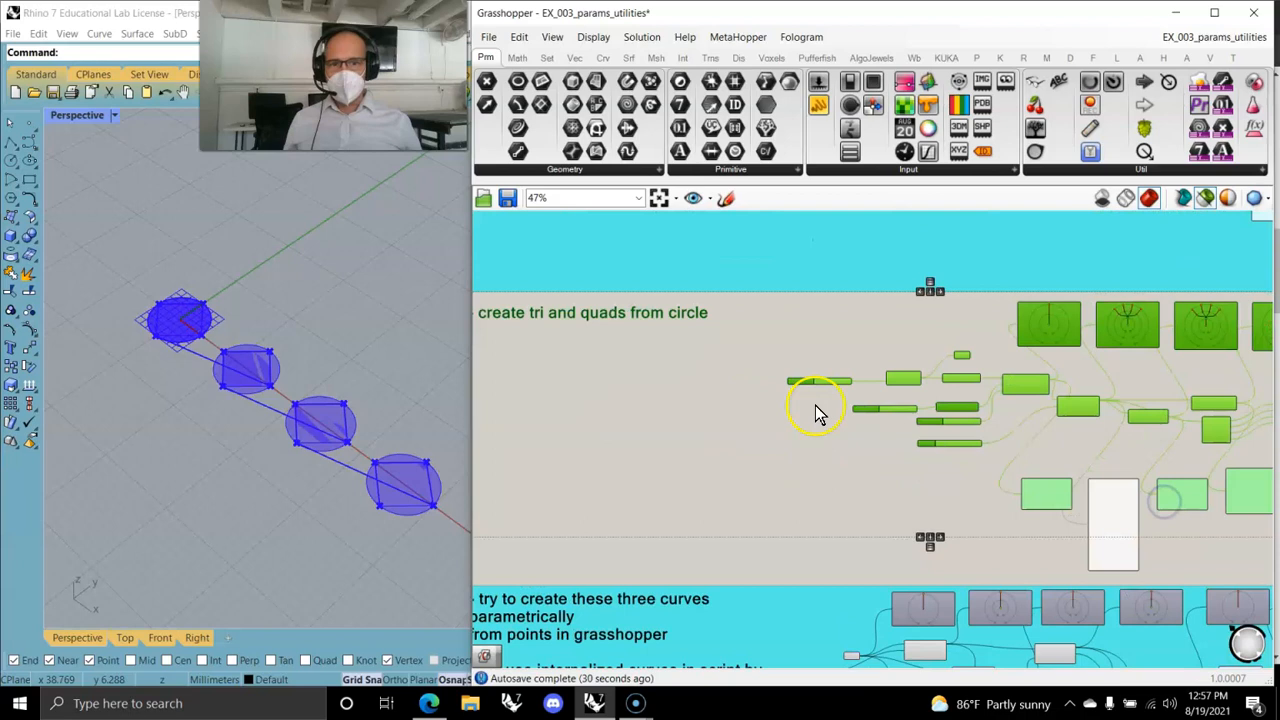
# Set the Tri/Quad slider to 3.
pyautogui.scroll(5, 818, 406)
pyautogui.click(946, 474)
pyautogui.moveTo(986, 578); pyautogui.dragTo(594, 533, button='right')
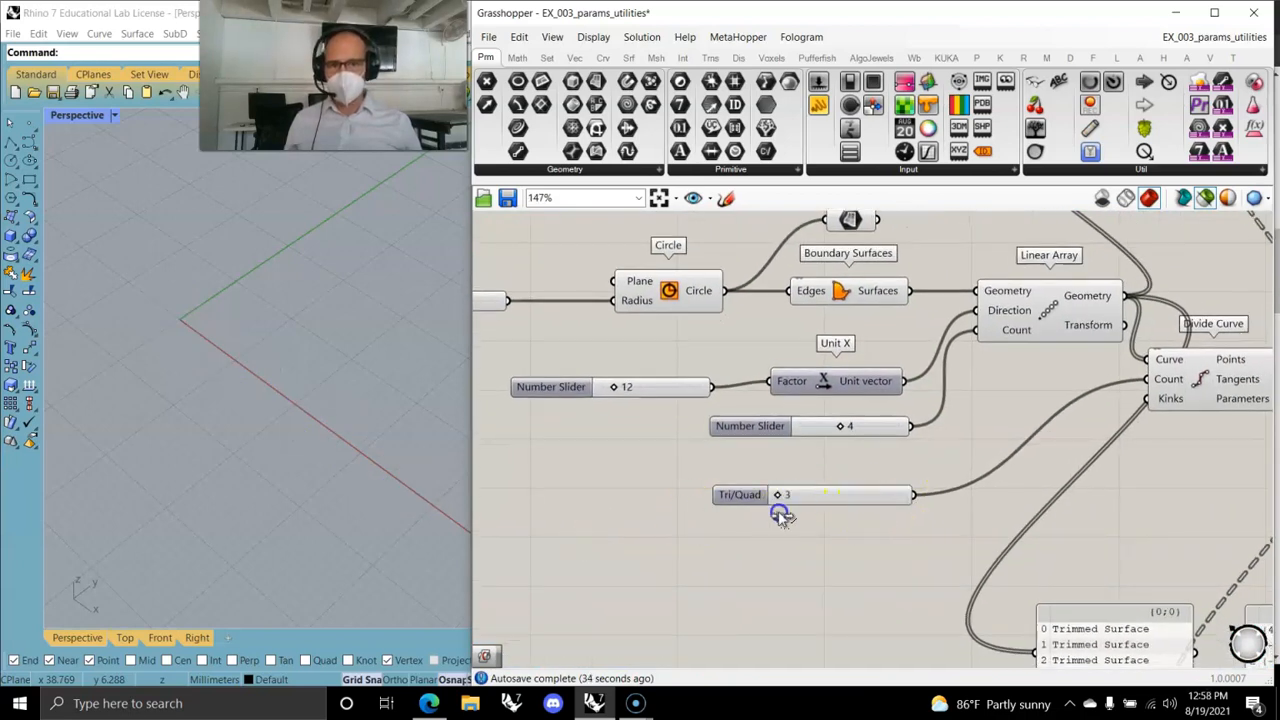
# Add a panel containing 3, connect it to Divide Curve's Count input in place of the slider, and move it beside that component.
pyautogui.doubleClick(810, 561)
pyautogui.write('panel')
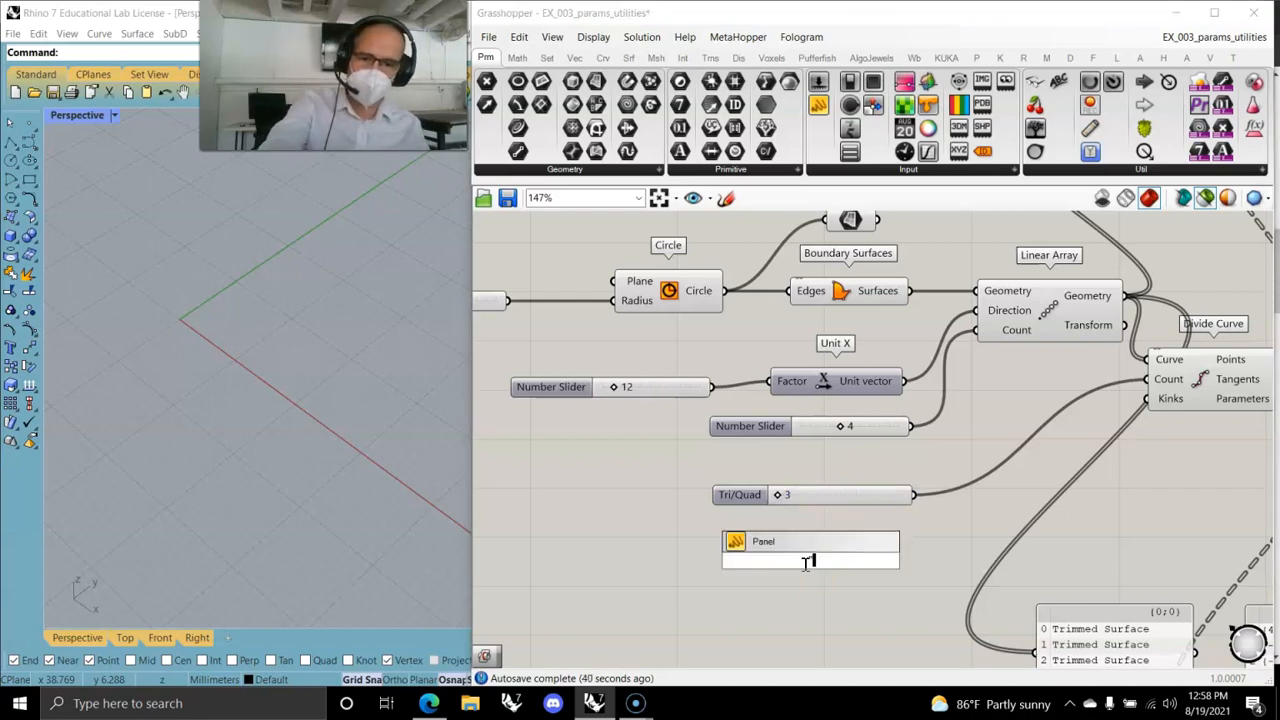
pyautogui.press('Return')
pyautogui.moveTo(829, 561); pyautogui.dragTo(1147, 379)
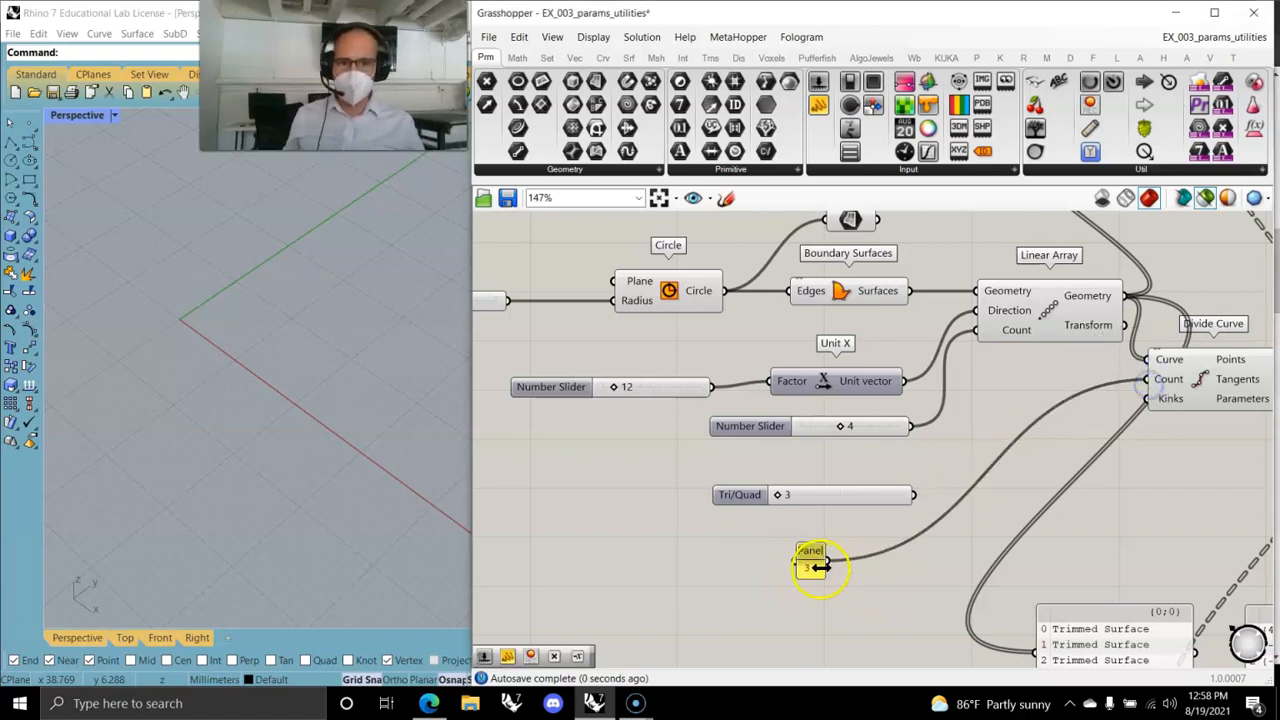
pyautogui.moveTo(815, 563); pyautogui.dragTo(1027, 390)
# Add a second panel containing 4 below the first and connect it to Divide Curve's Count input.
pyautogui.click(1025, 437)
pyautogui.doubleClick(1025, 437)
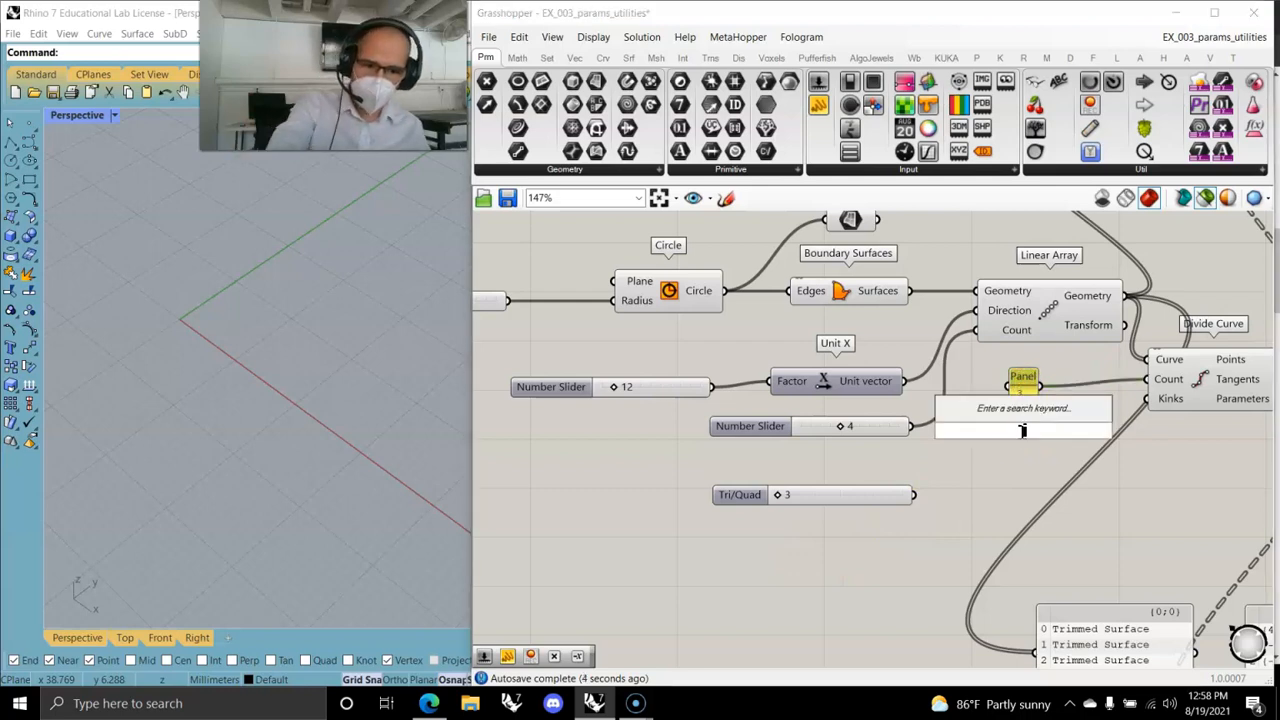
pyautogui.write('Panel')
pyautogui.click(1022, 431)
pyautogui.moveTo(1041, 431); pyautogui.dragTo(1143, 379)
# Group the two panels containing 3 and 4 beside Divide Curve.
pyautogui.moveTo(1040, 453); pyautogui.dragTo(1000, 388)
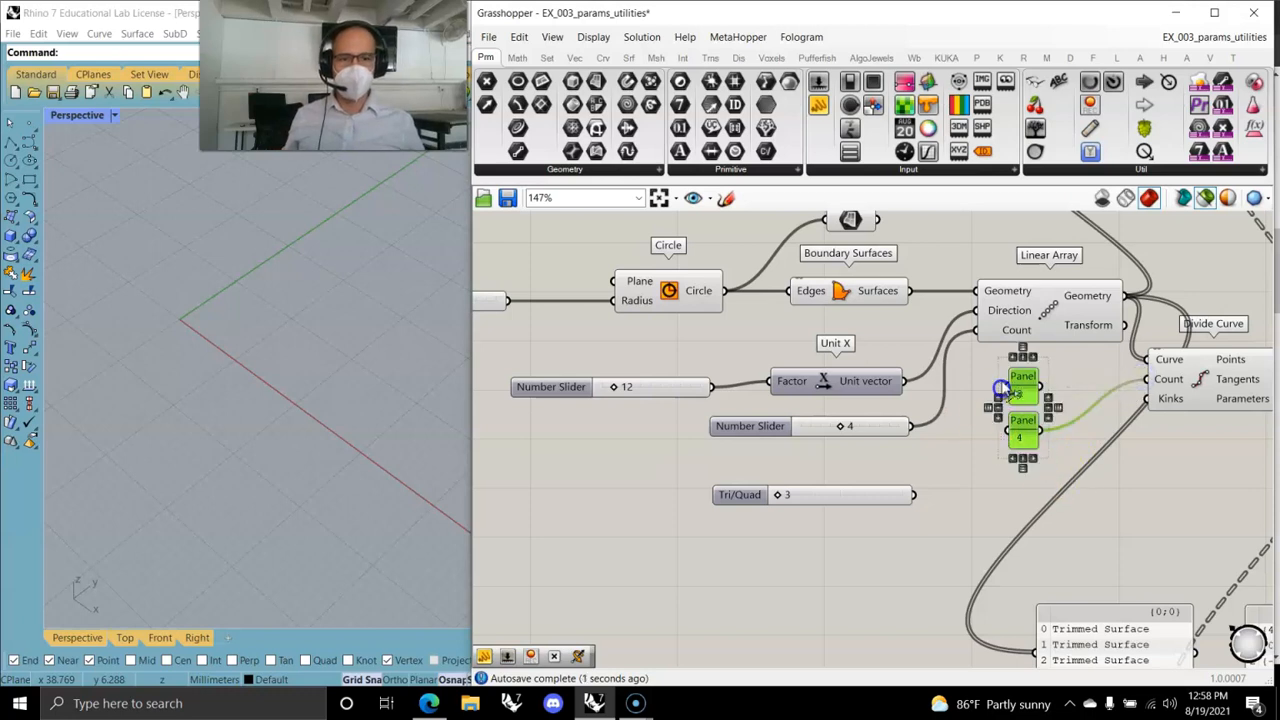
pyautogui.rightClick(974, 442)
pyautogui.click(1006, 545)
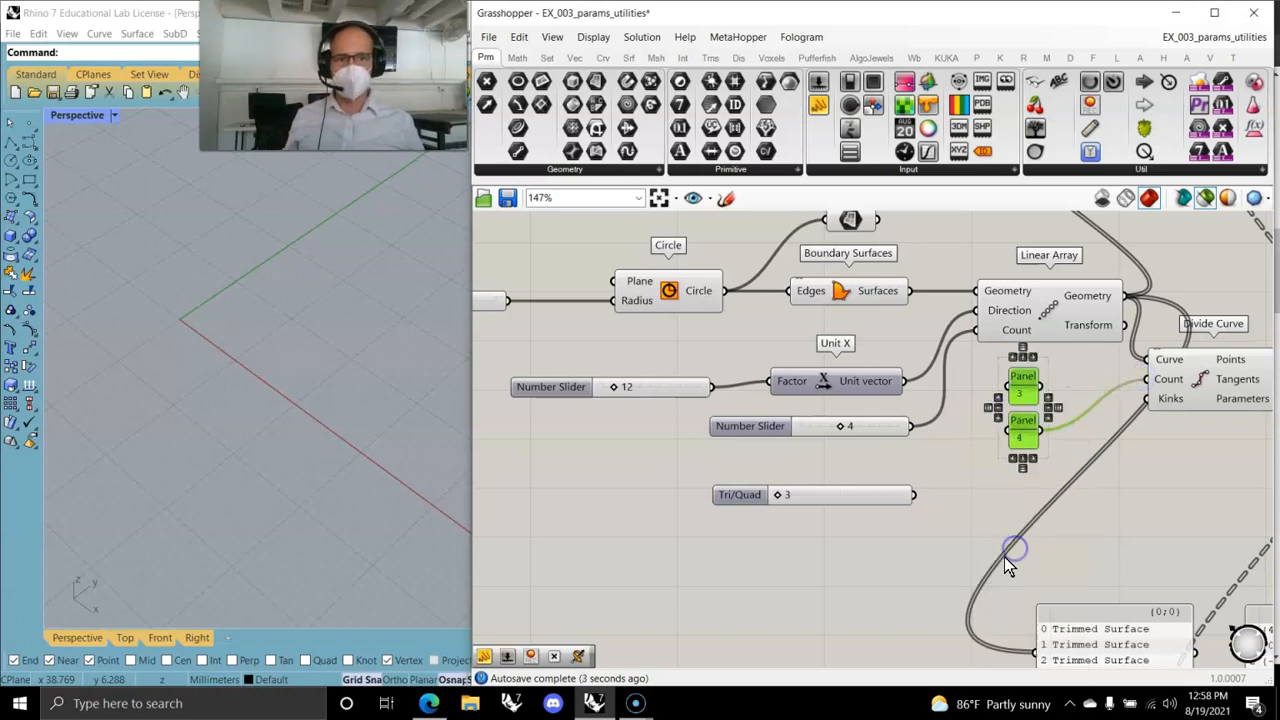
pyautogui.rightClick(977, 495)
pyautogui.click(1006, 563)
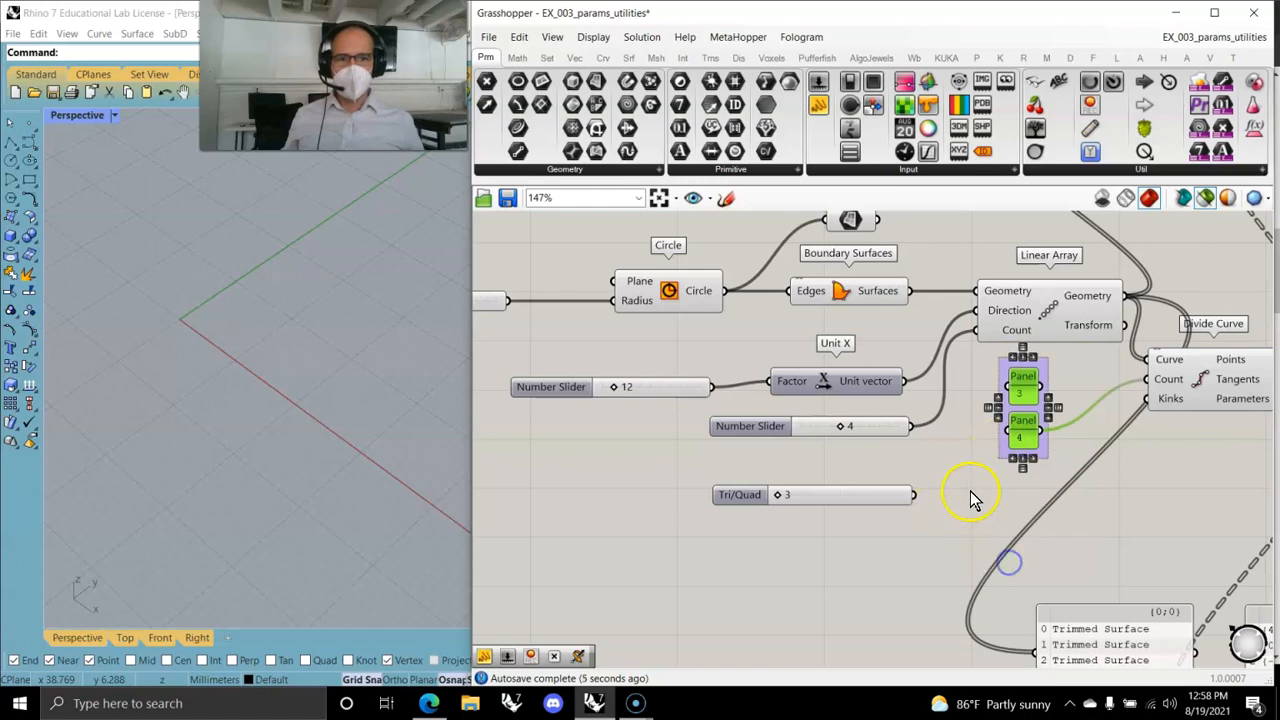
# Connect the panel containing 3 to Divide Curve's Count input, and delete the disconnected Tri/Quad slider.
pyautogui.click(888, 497)
pyautogui.moveTo(888, 497); pyautogui.dragTo(1002, 483)
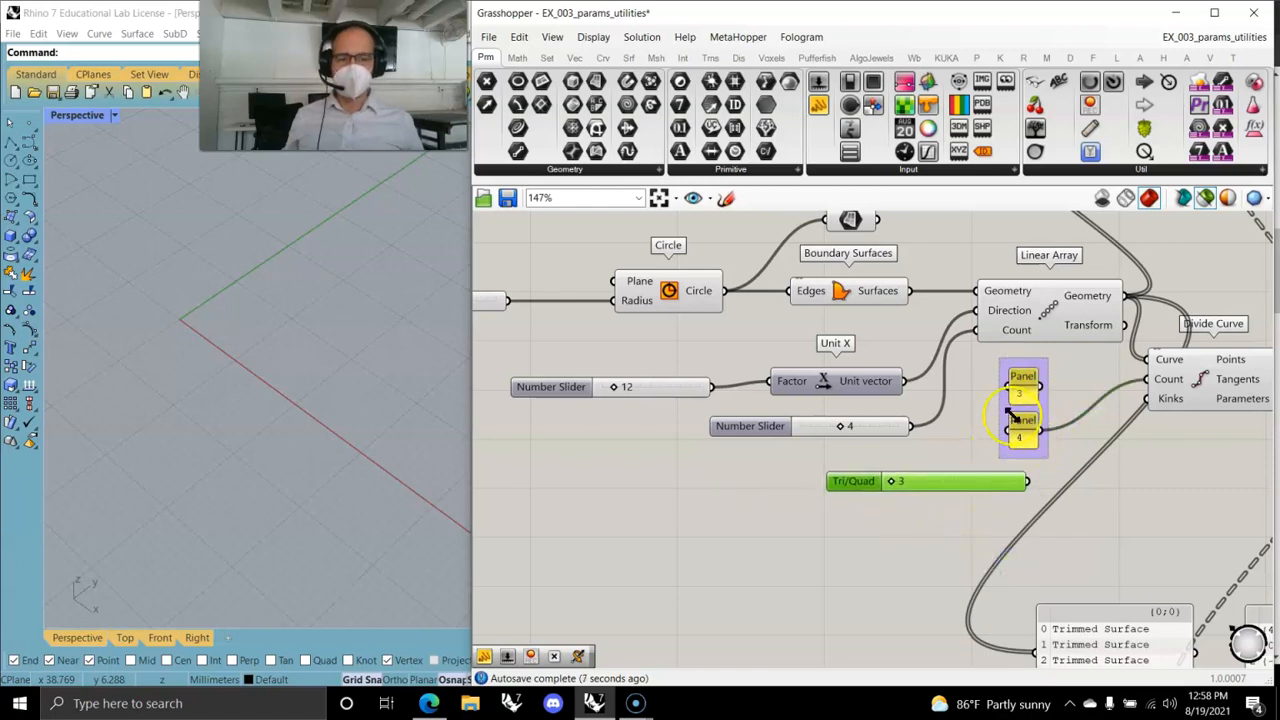
pyautogui.moveTo(1050, 403); pyautogui.dragTo(1147, 379)
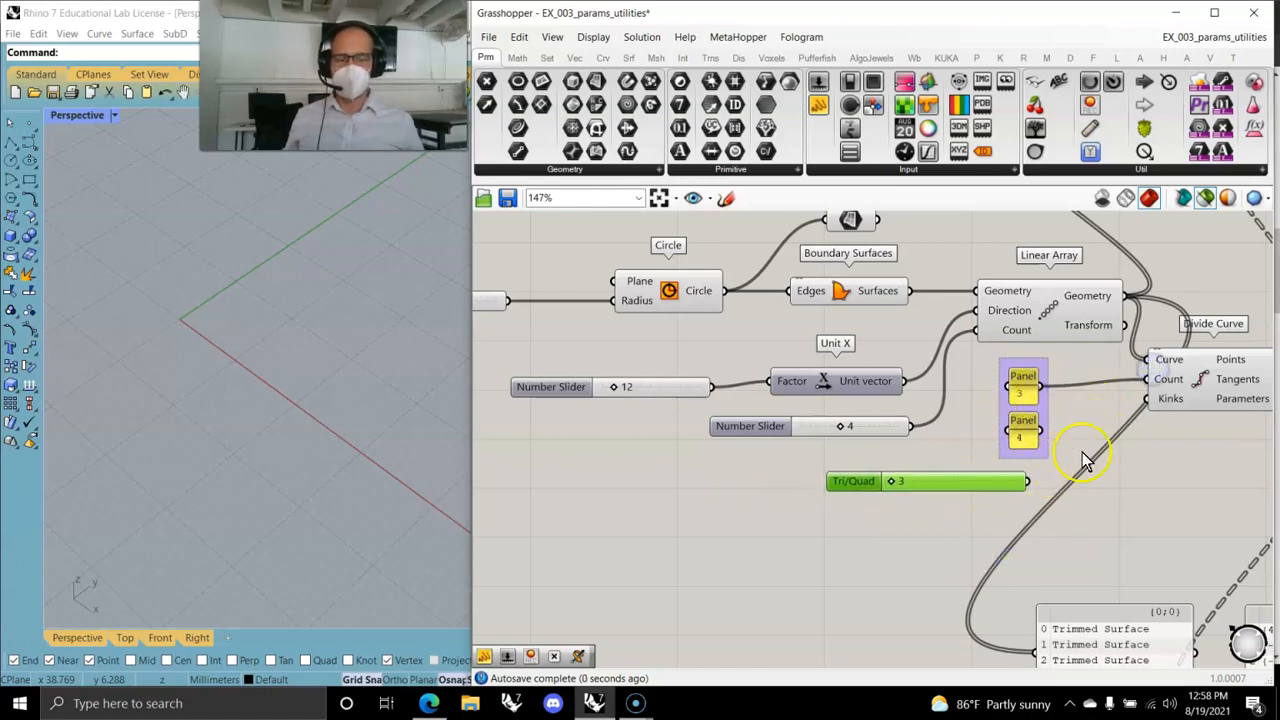
pyautogui.click(1064, 433)
pyautogui.click(957, 481)
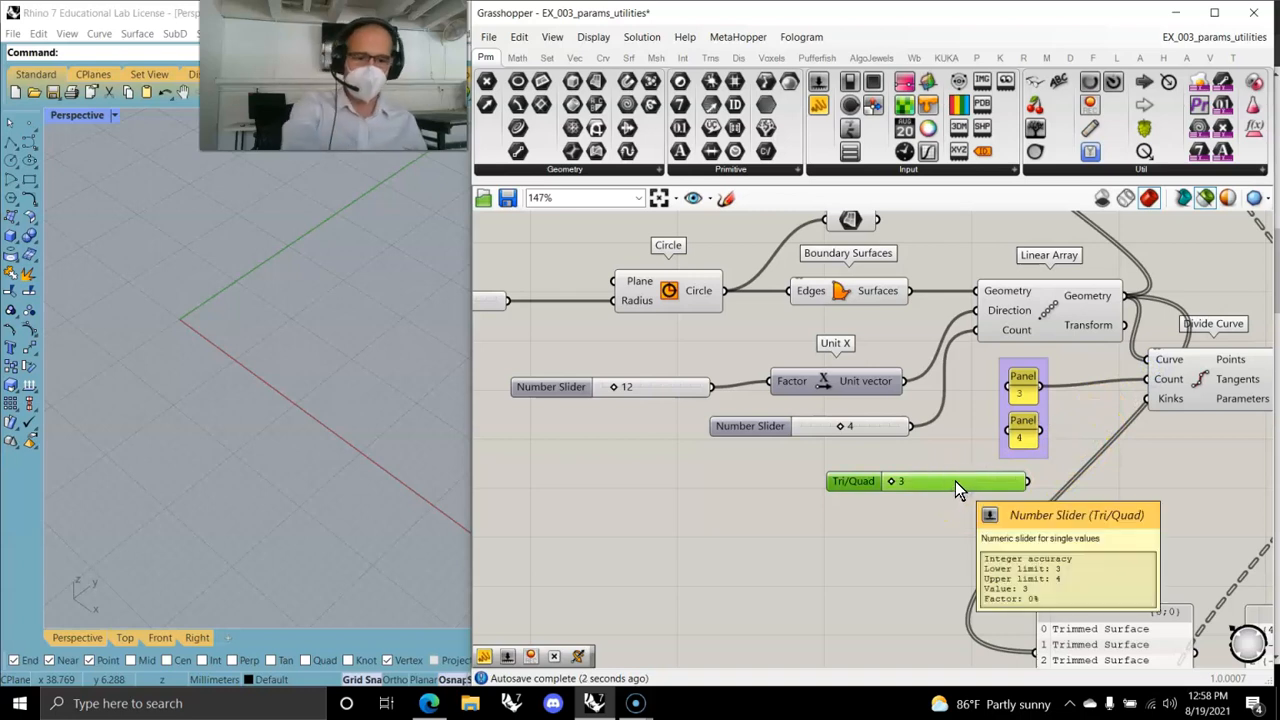
pyautogui.press('Delete')
# Group the whole tri and quads from circle definition, including its note, Param Viewers and output panels.
pyautogui.scroll(-6, 766, 520)
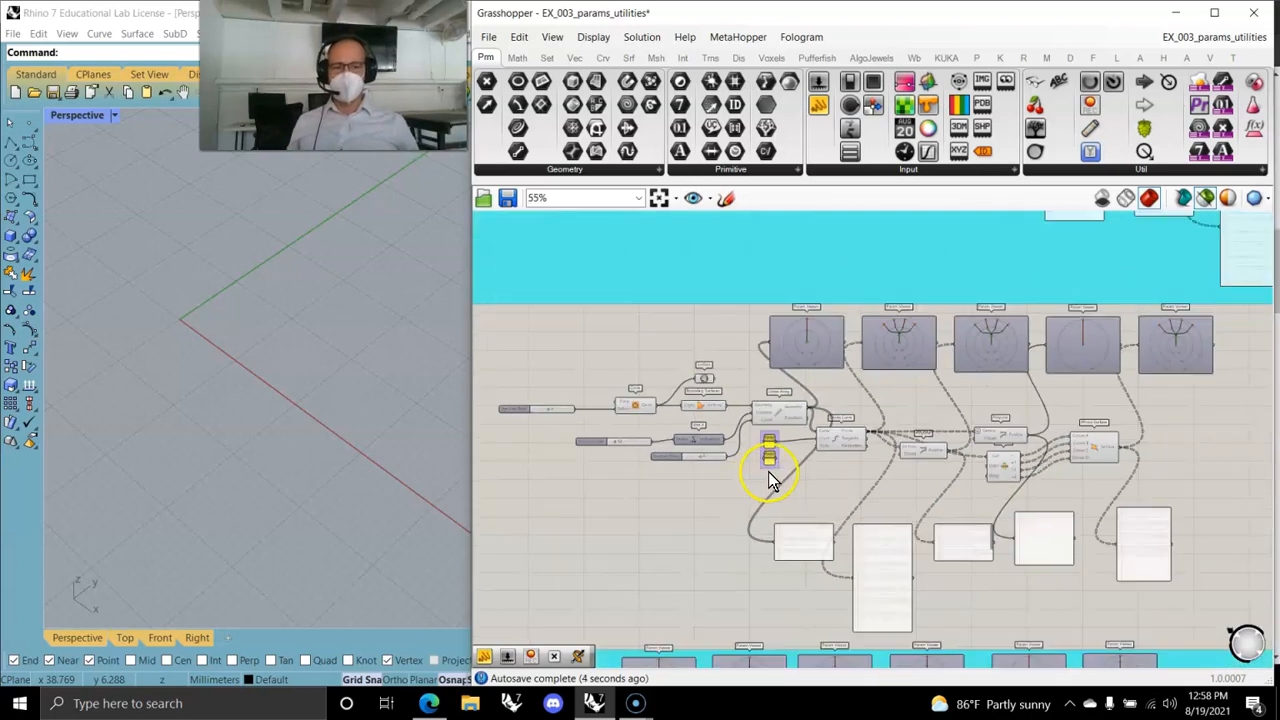
pyautogui.moveTo(780, 487); pyautogui.dragTo(782, 482, button='right')
pyautogui.scroll(-3, 782, 482)
pyautogui.moveTo(796, 544); pyautogui.dragTo(949, 541, button='right')
pyautogui.moveTo(1234, 578); pyautogui.dragTo(516, 380)
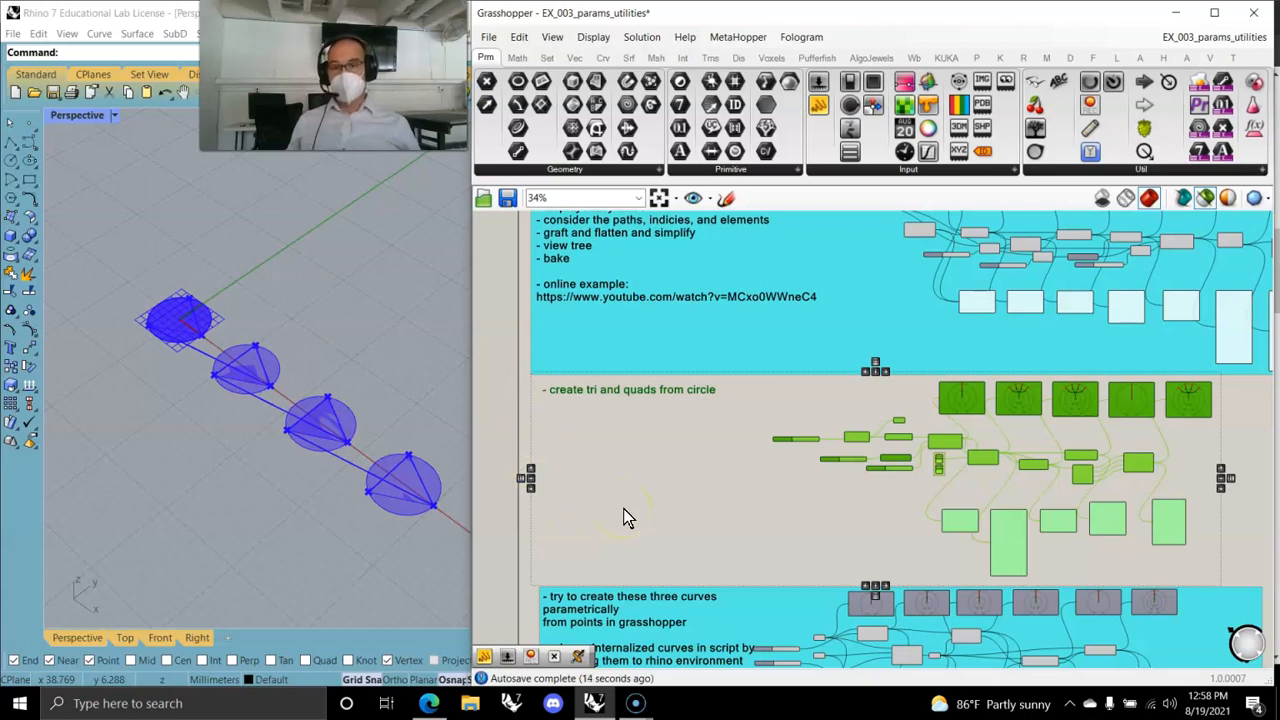
pyautogui.moveTo(623, 510); pyautogui.dragTo(621, 507, button='right')
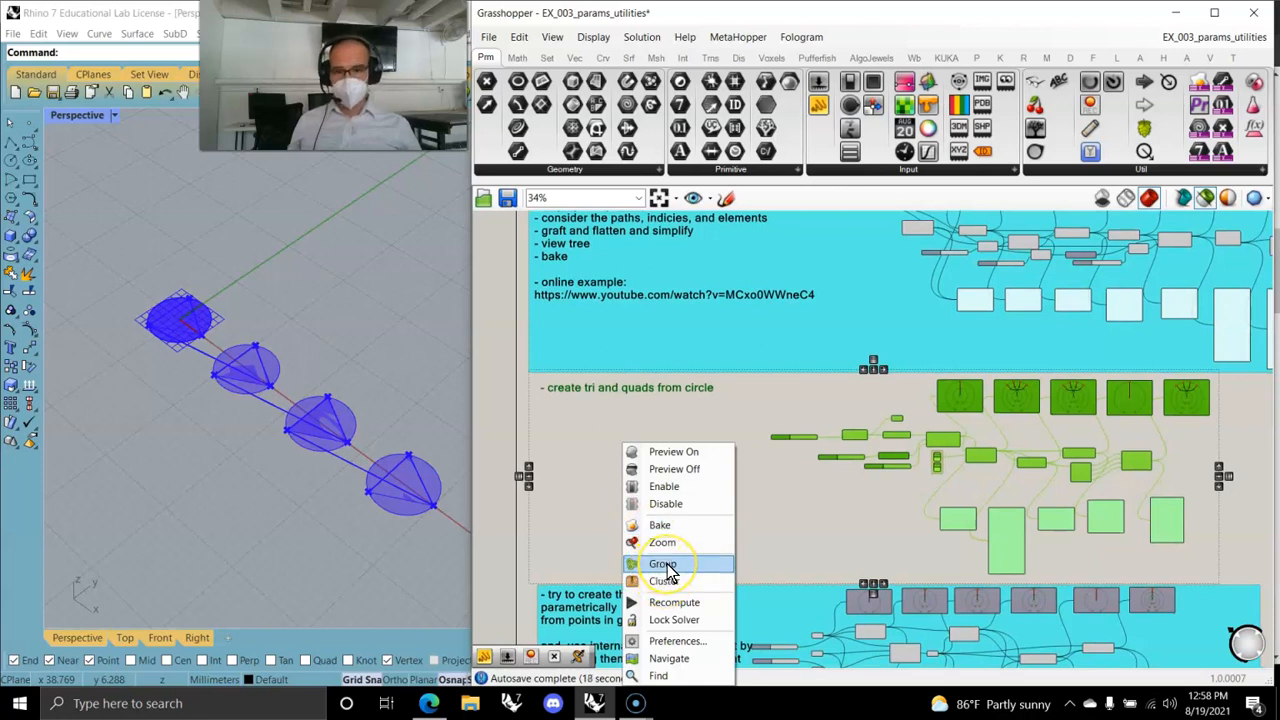
pyautogui.click(663, 564)
pyautogui.moveTo(691, 537); pyautogui.dragTo(683, 486, button='right')
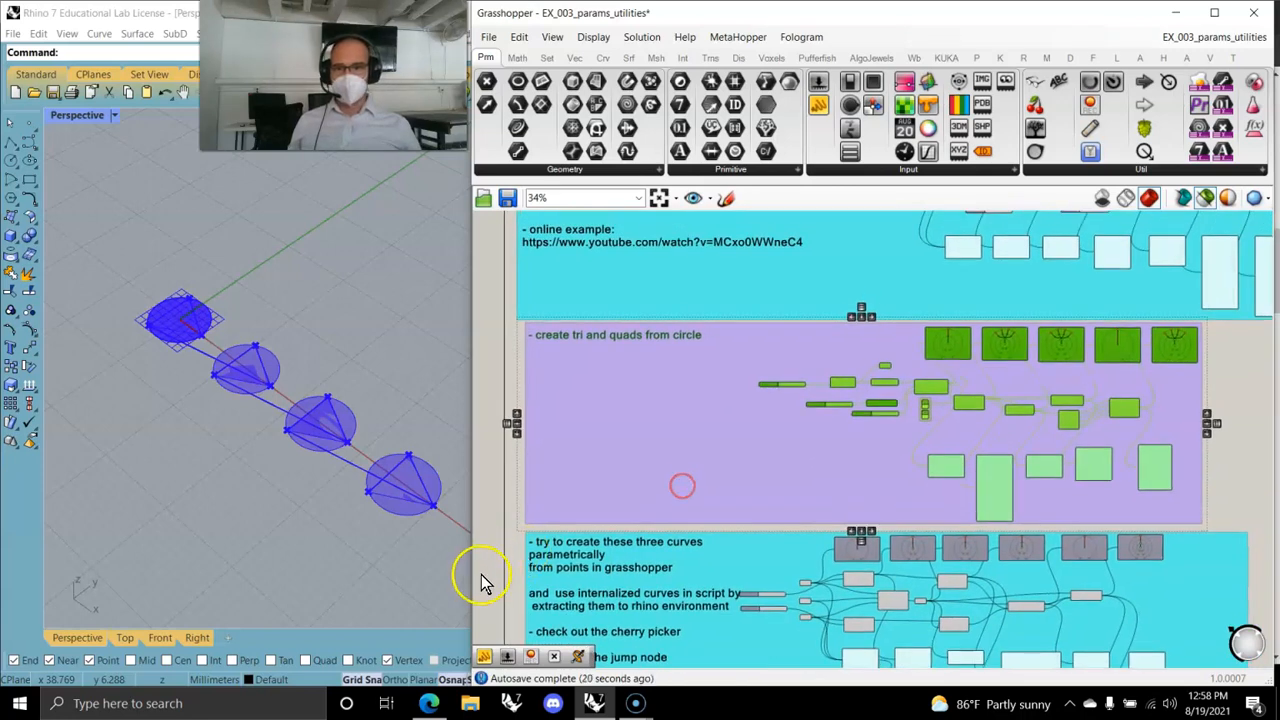
pyautogui.click(495, 565)
# Change the colour of the tri and quads from circle group to cyan, matching the neighbouring groups.
pyautogui.moveTo(667, 481); pyautogui.dragTo(664, 484)
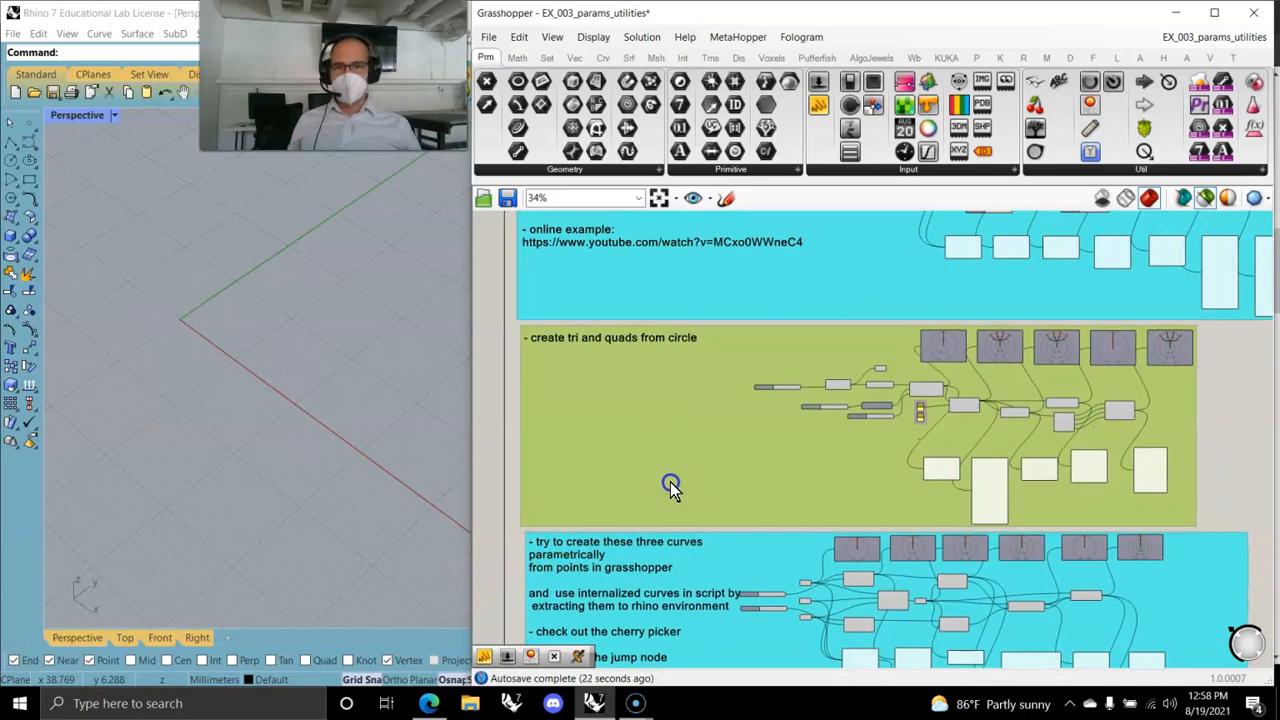
pyautogui.rightClick(672, 484)
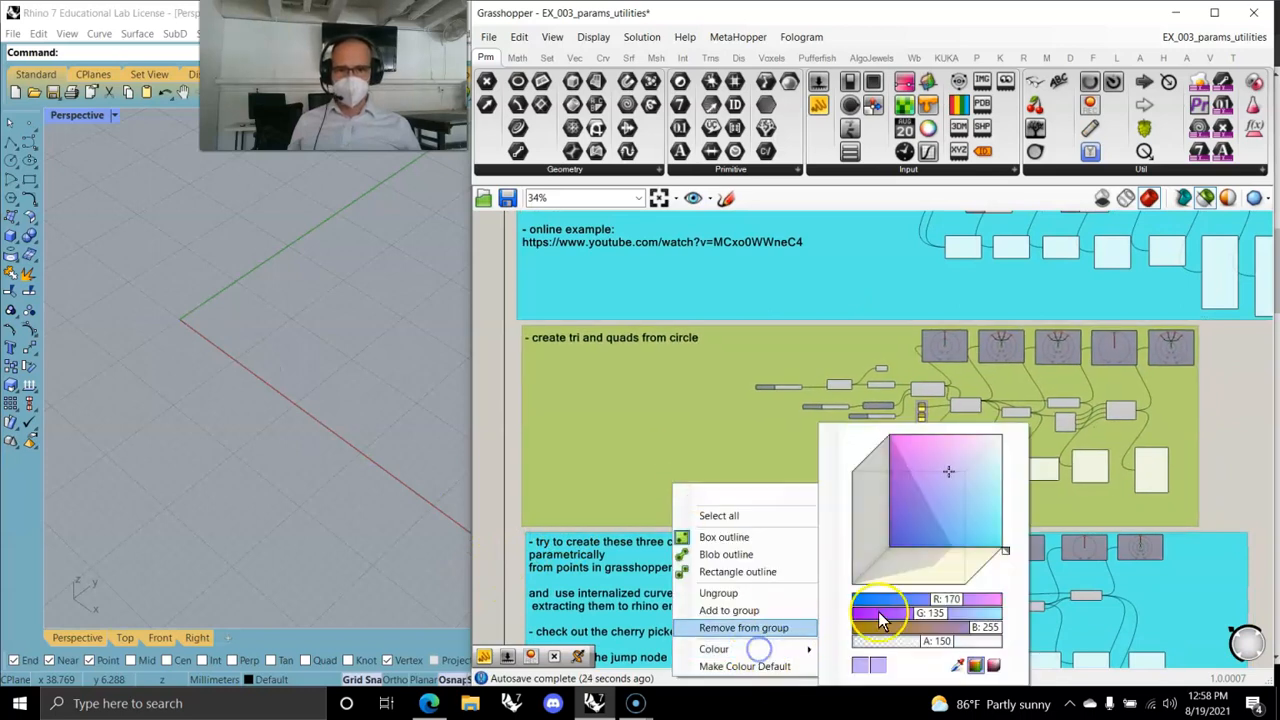
pyautogui.moveTo(768, 650)
pyautogui.moveTo(1002, 549); pyautogui.dragTo(1041, 562)
pyautogui.click(1243, 443)
# Read the notes of the definition about creating three curves parametrically from points.
pyautogui.moveTo(967, 608); pyautogui.dragTo(905, 394, button='right')
pyautogui.scroll(-2, 915, 408)
pyautogui.moveTo(790, 477); pyautogui.dragTo(889, 476, button='right')
pyautogui.scroll(5, 785, 435)
pyautogui.scroll(-2, 827, 509)
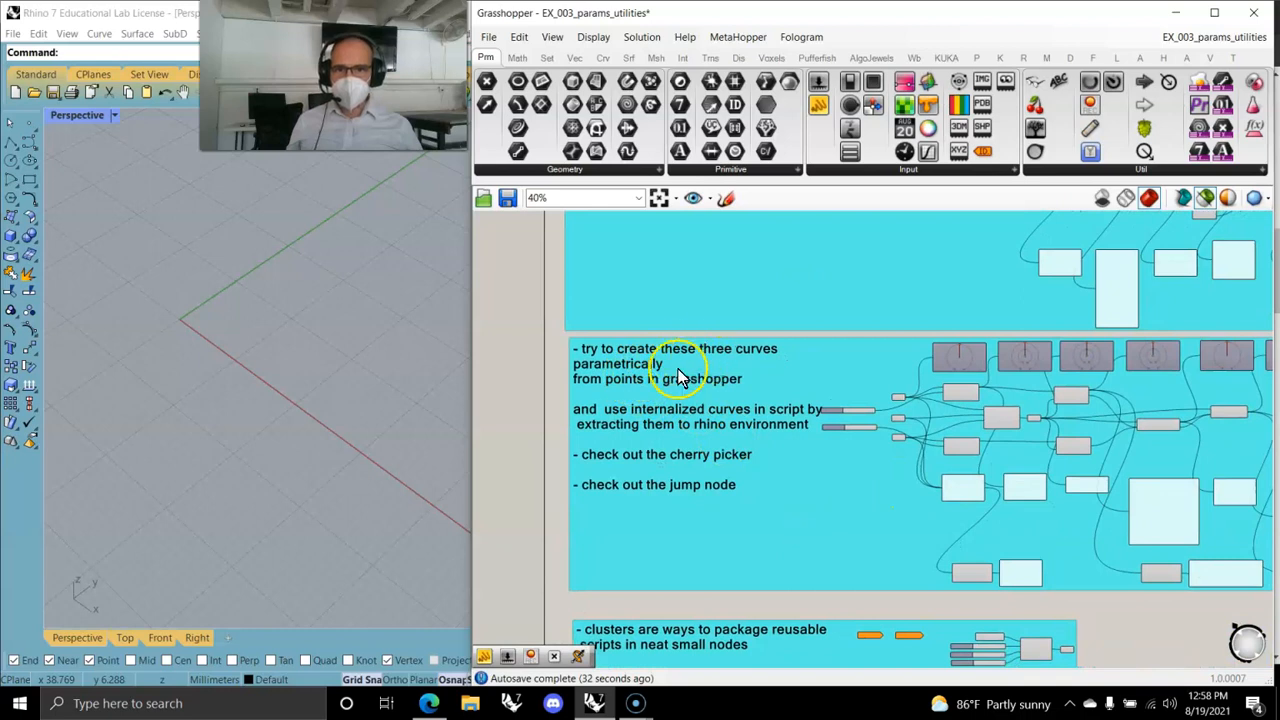
pyautogui.scroll(1, 658, 415)
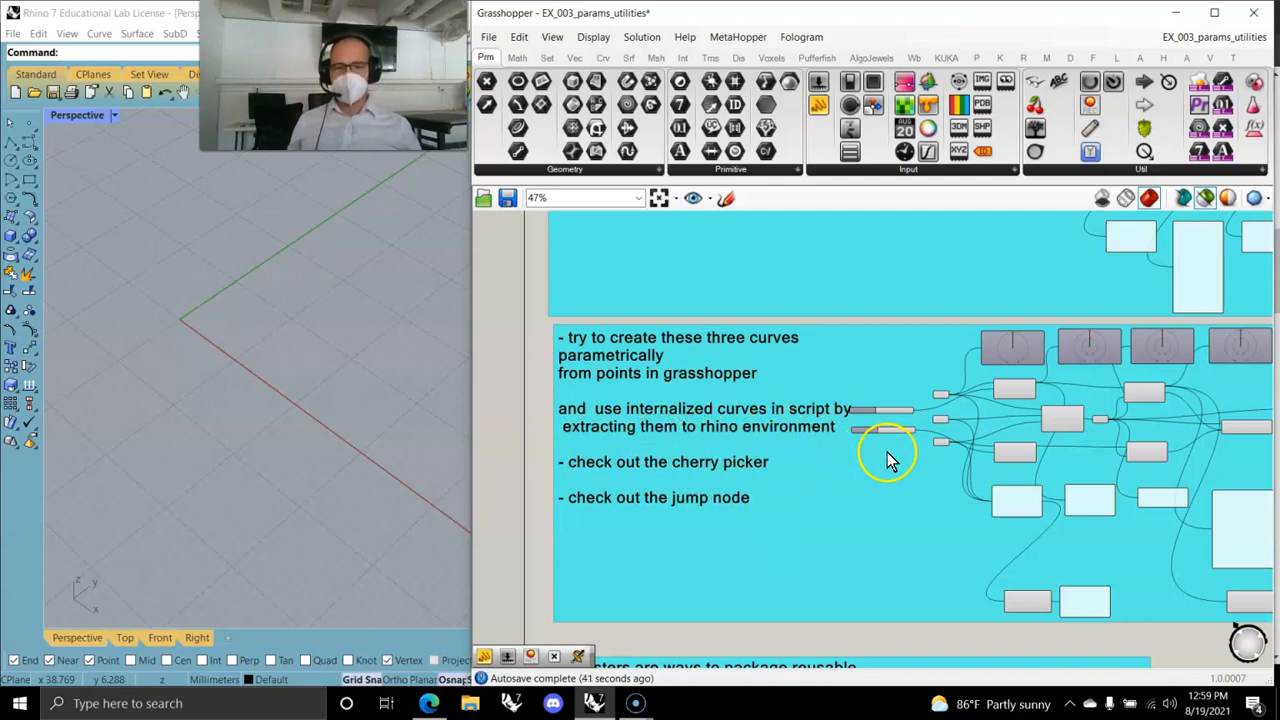
# Select each of the three Curve parameters in turn and examine its internalized curve in the perspective view.
pyautogui.scroll(8, 890, 445)
pyautogui.moveTo(800, 450); pyautogui.dragTo(794, 447, button='right')
pyautogui.click(789, 359)
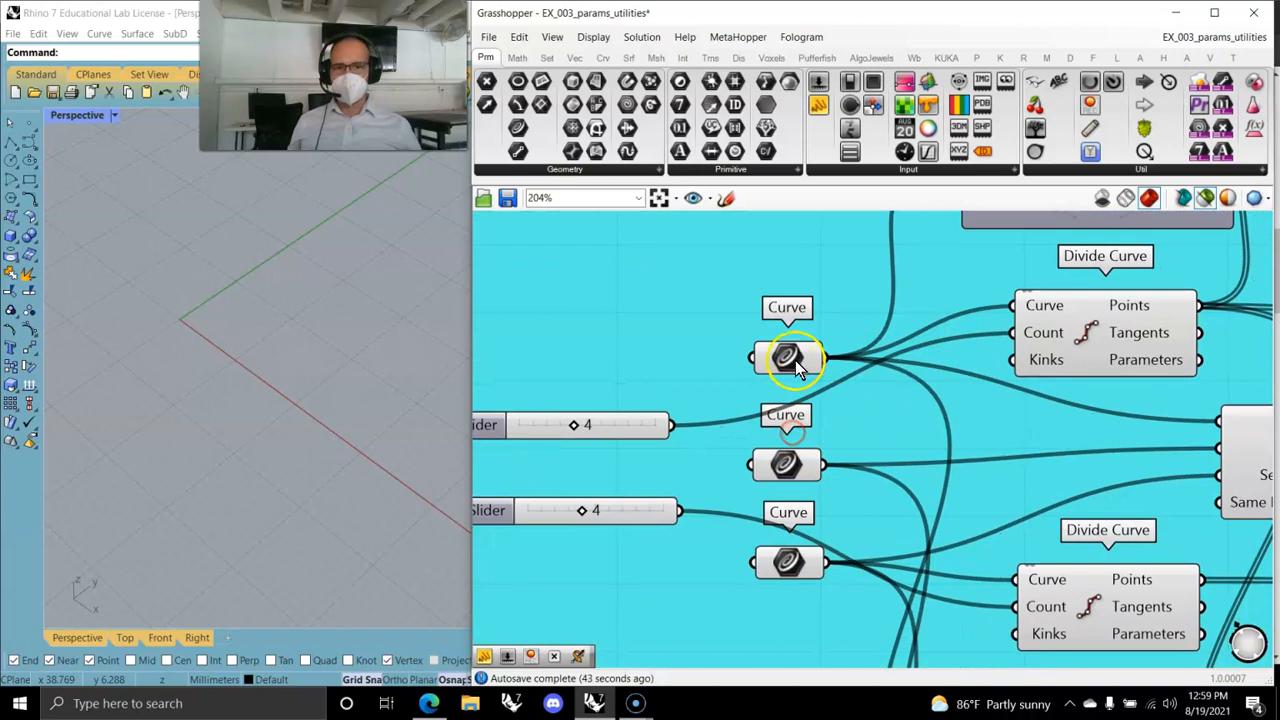
pyautogui.moveTo(199, 399); pyautogui.dragTo(246, 380, button='right')
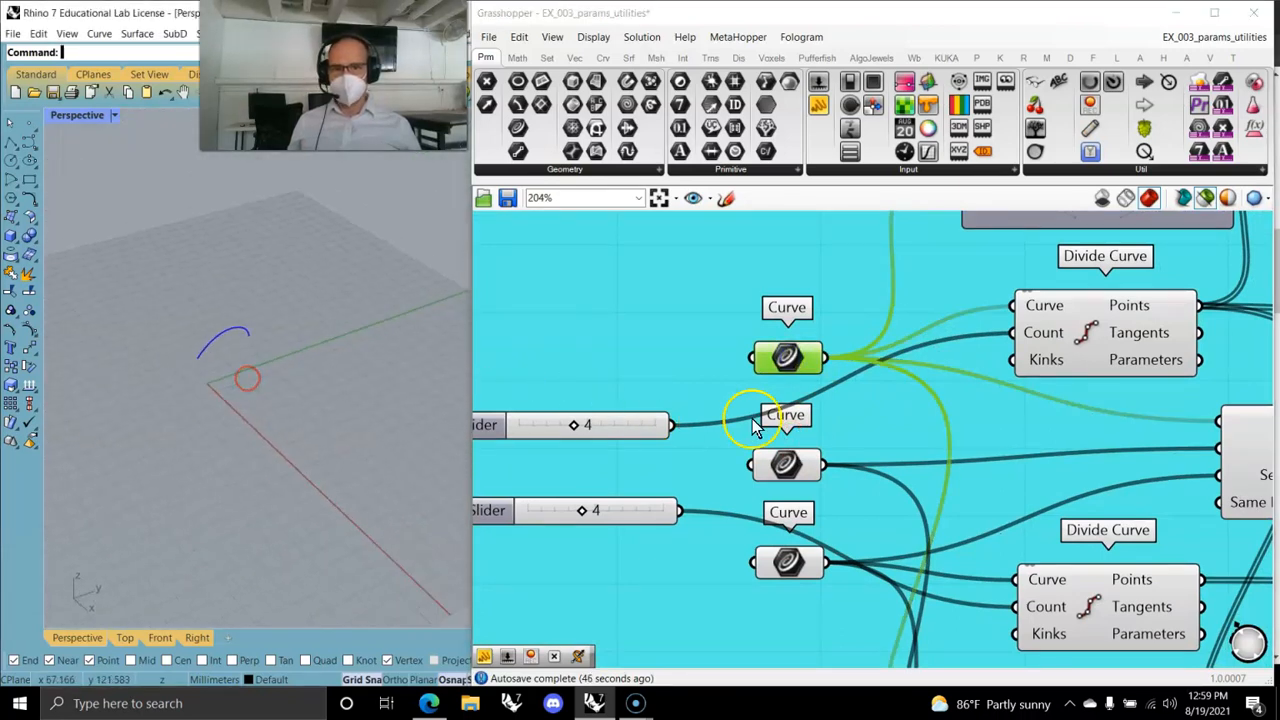
pyautogui.click(786, 463)
pyautogui.click(787, 561)
pyautogui.moveTo(216, 485); pyautogui.dragTo(203, 441, button='right')
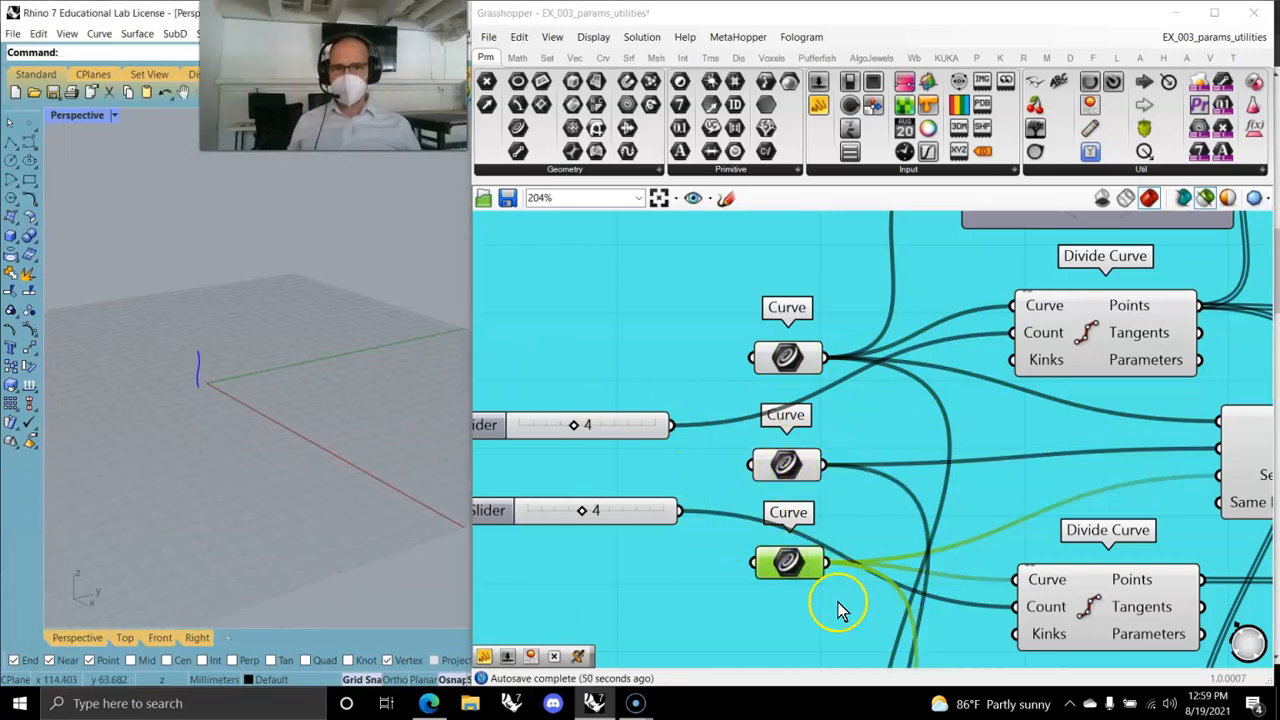
# Ungroup the three curves definition, and select all three Curve parameters to view their curves together.
pyautogui.rightClick(688, 470)
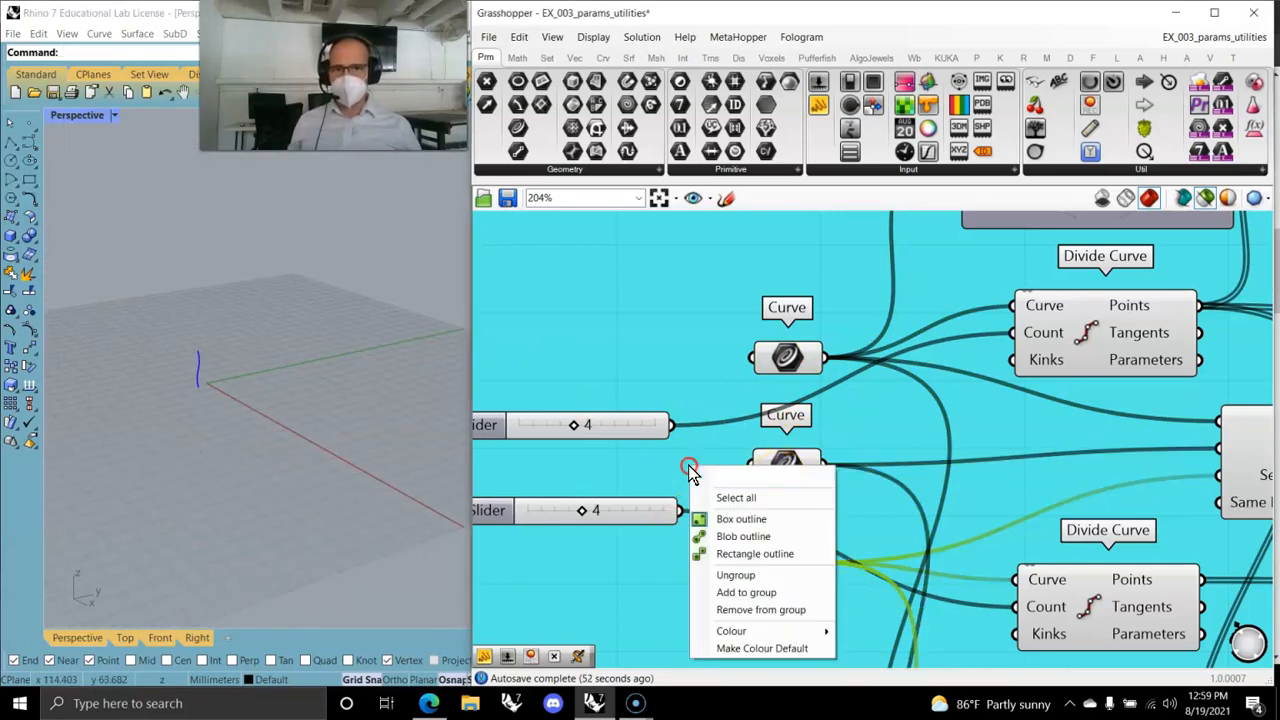
pyautogui.click(740, 574)
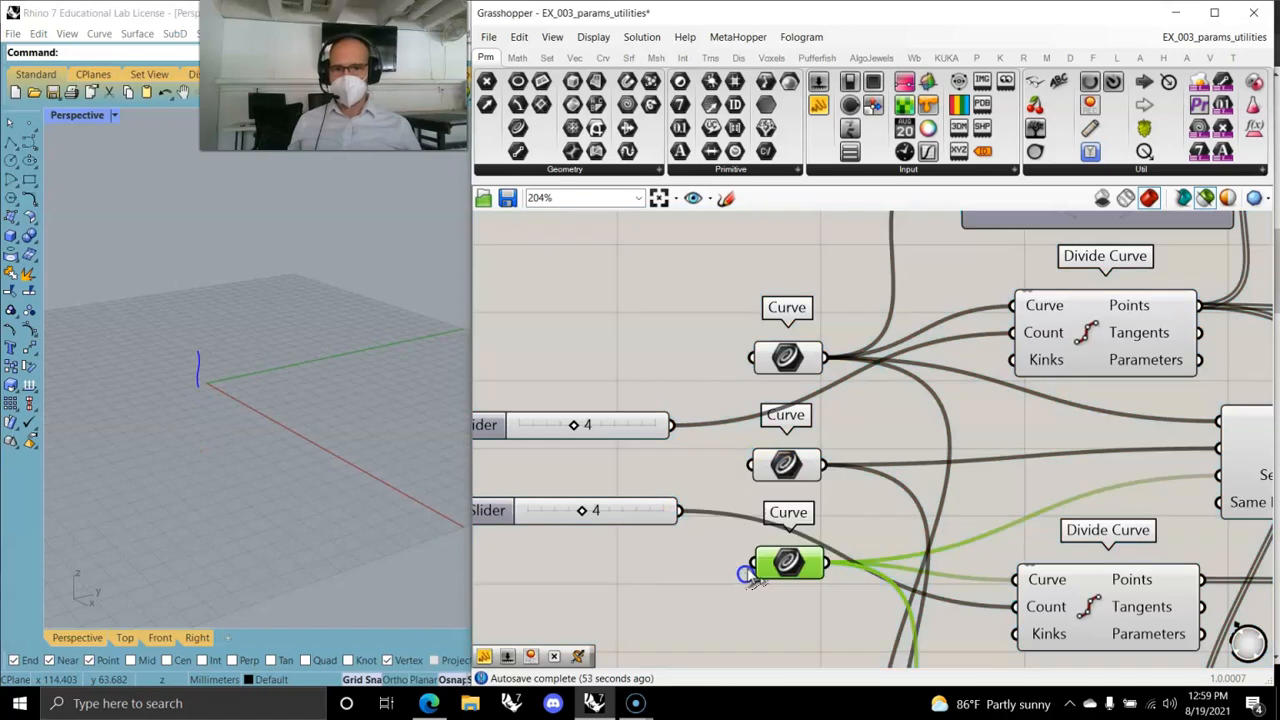
pyautogui.keyDown('shift'); pyautogui.click(785, 470); pyautogui.keyUp('shift')
pyautogui.keyDown('shift'); pyautogui.click(793, 362); pyautogui.keyUp('shift')
pyautogui.moveTo(234, 514); pyautogui.dragTo(217, 434, button='right')
pyautogui.moveTo(186, 354); pyautogui.dragTo(229, 440, button='right')
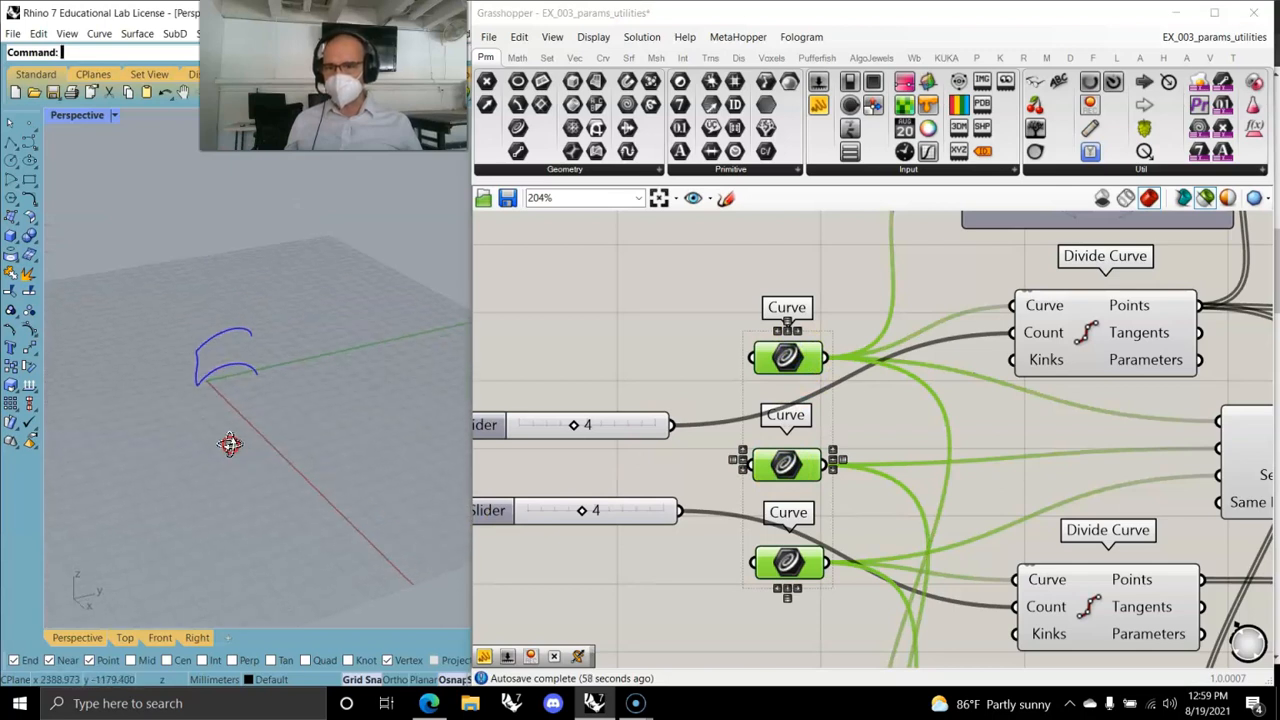
# Extract the uppermost Curve component's parameter into a separate Curve component.
pyautogui.scroll(-3, 1022, 447)
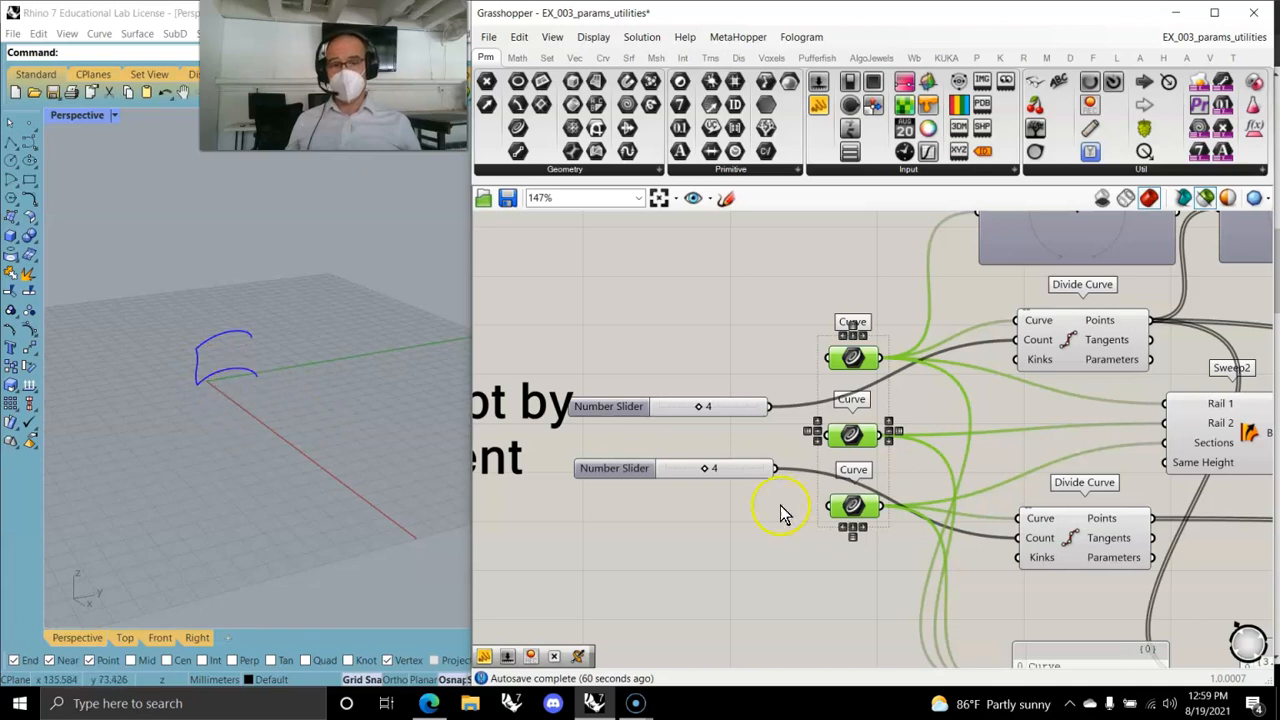
pyautogui.rightClick(866, 366)
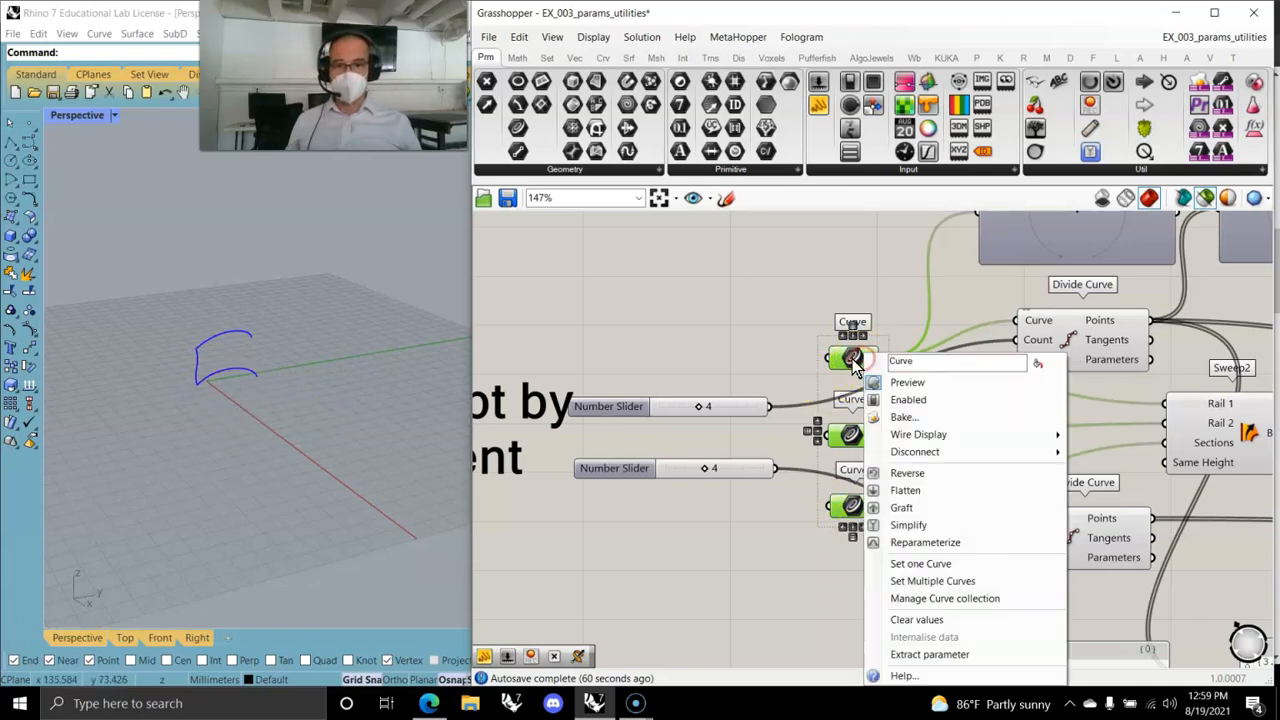
pyautogui.click(928, 655)
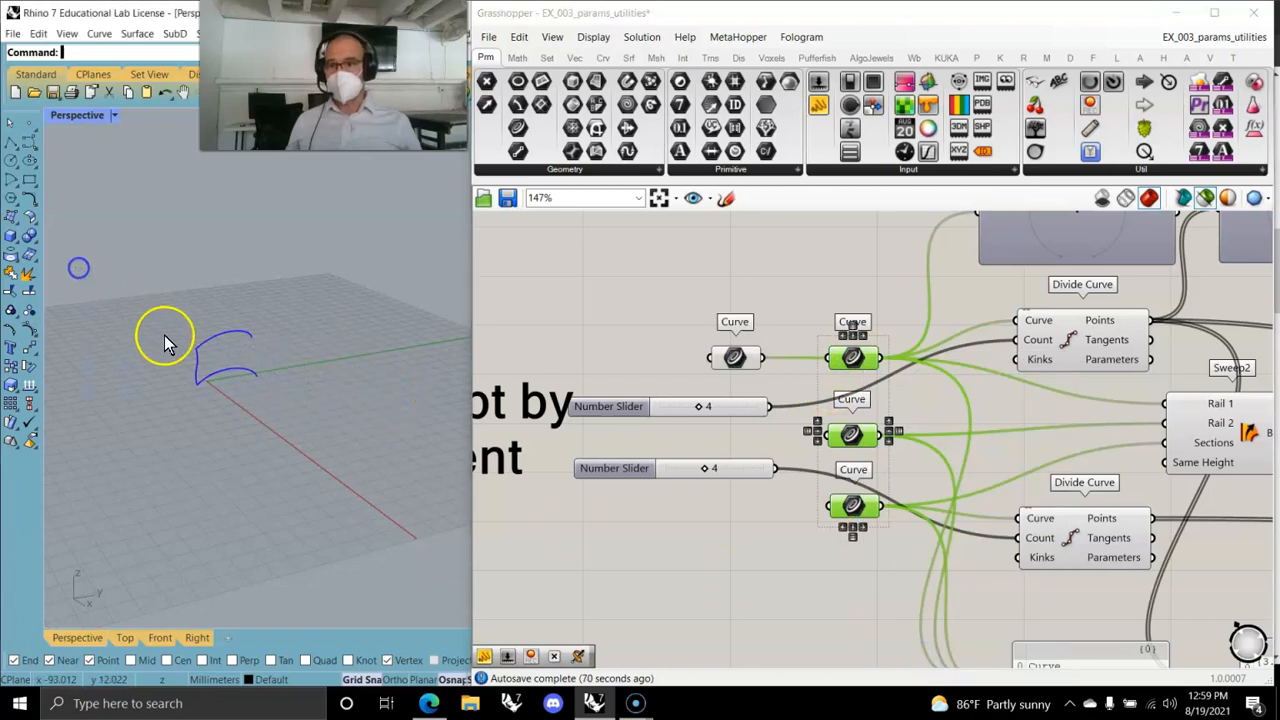
# Bake the extracted Curve component into the Rhino document.
pyautogui.click(737, 370)
pyautogui.moveTo(737, 370); pyautogui.dragTo(724, 360, button='right')
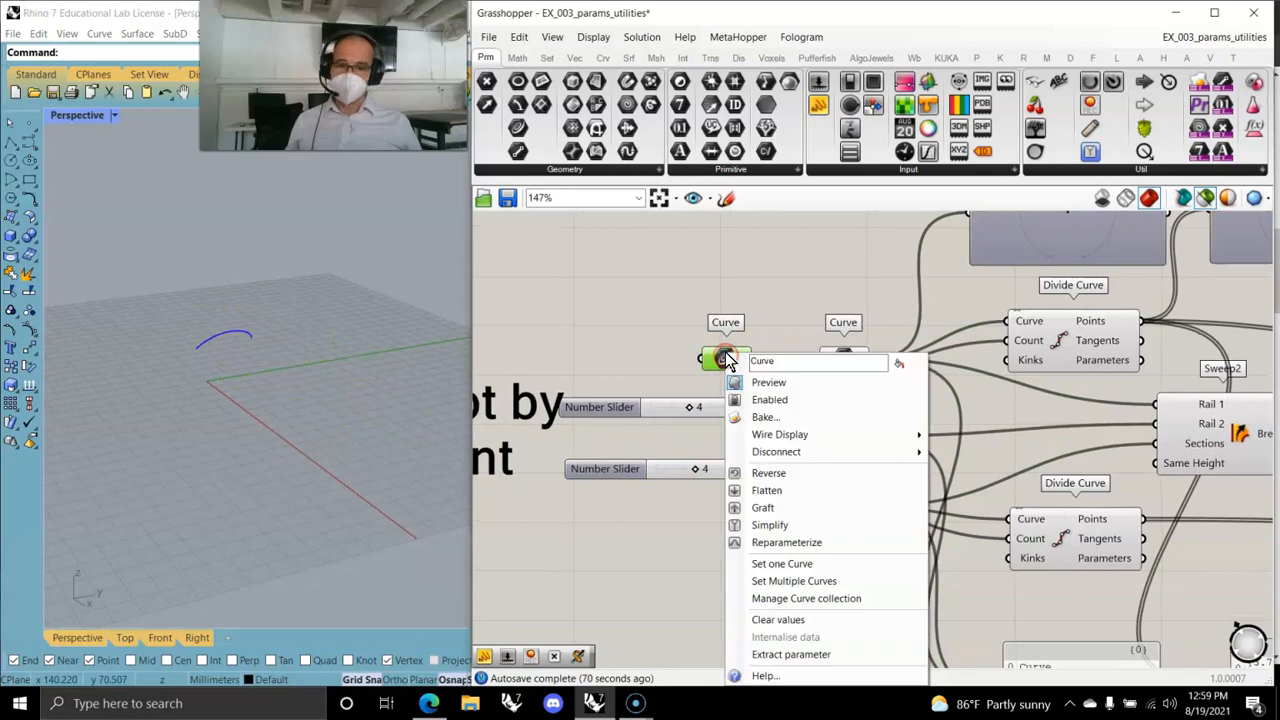
pyautogui.click(761, 420)
pyautogui.click(790, 569)
# Move the baked curve aside in the perspective view, and delete it along with the extracted Curve component.
pyautogui.moveTo(264, 387); pyautogui.dragTo(165, 299)
pyautogui.moveTo(272, 332); pyautogui.dragTo(356, 314)
pyautogui.click(354, 360)
pyautogui.moveTo(350, 370); pyautogui.dragTo(257, 314)
pyautogui.press('Delete')
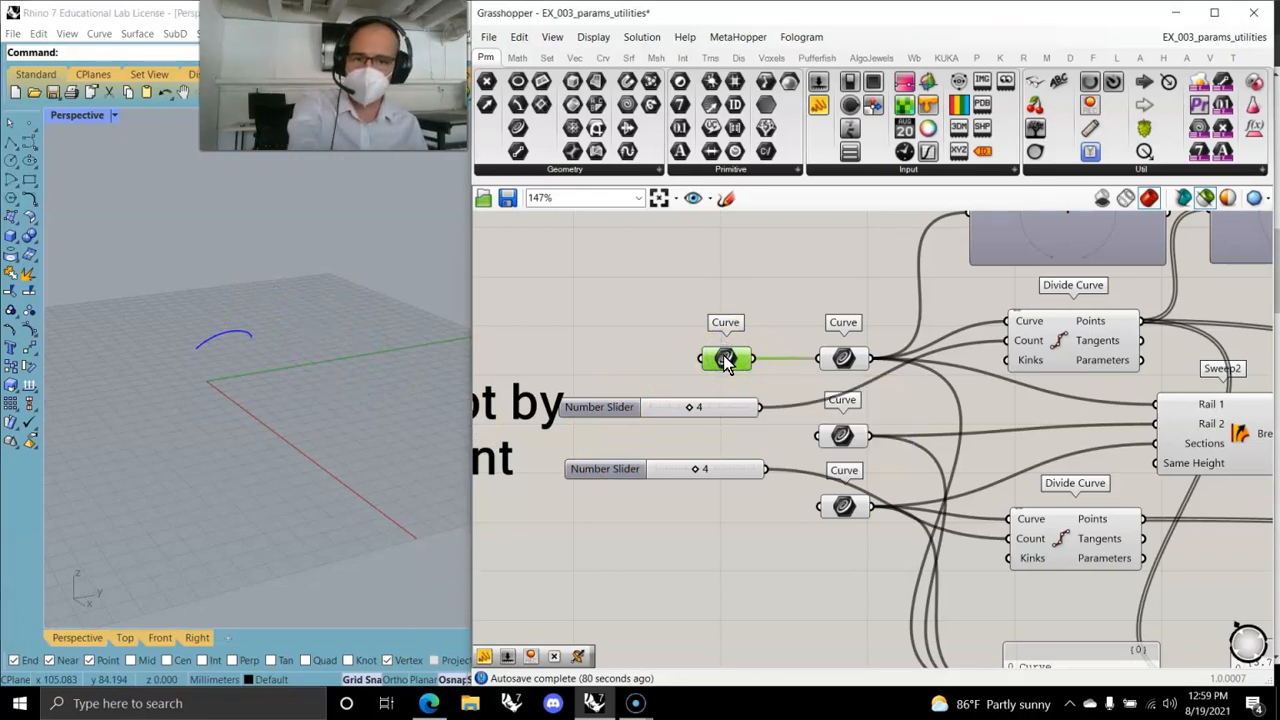
pyautogui.press('Delete')
pyautogui.click(763, 400)
# Preview the points of both Divide Curve components and the surface produced by Sweep2.
pyautogui.click(842, 366)
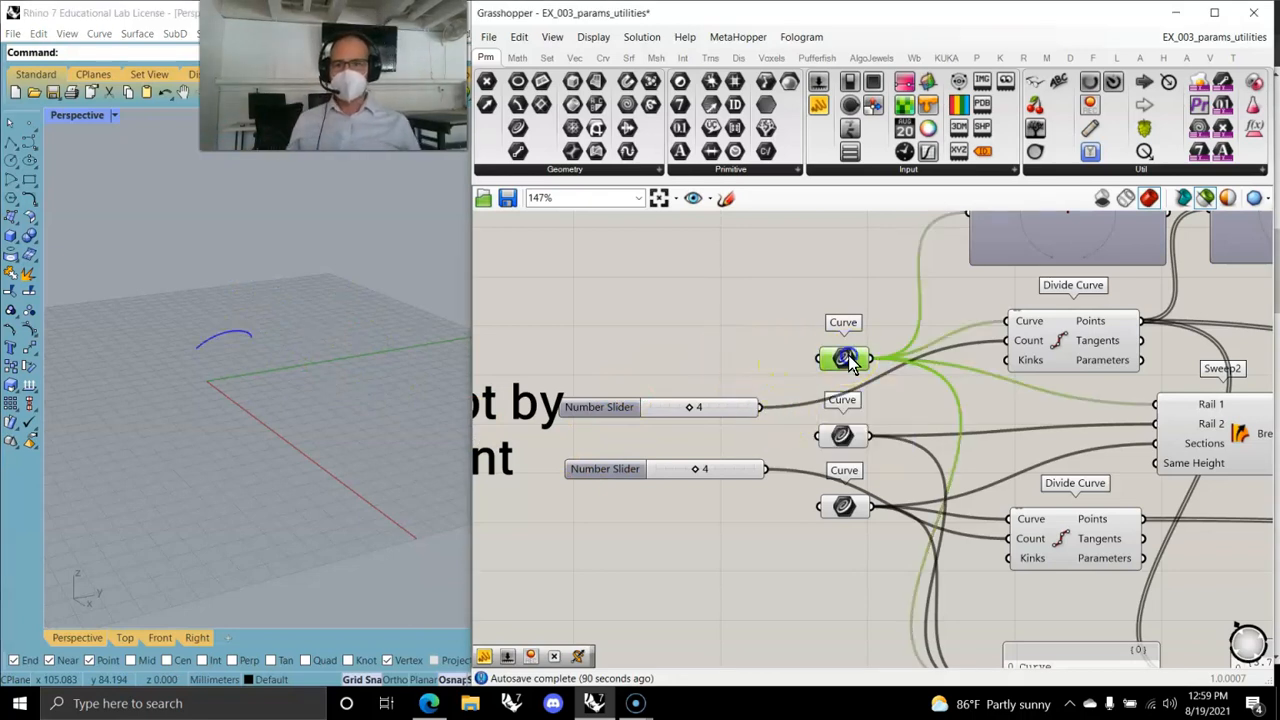
pyautogui.moveTo(922, 430); pyautogui.dragTo(760, 443, button='right')
pyautogui.click(893, 373)
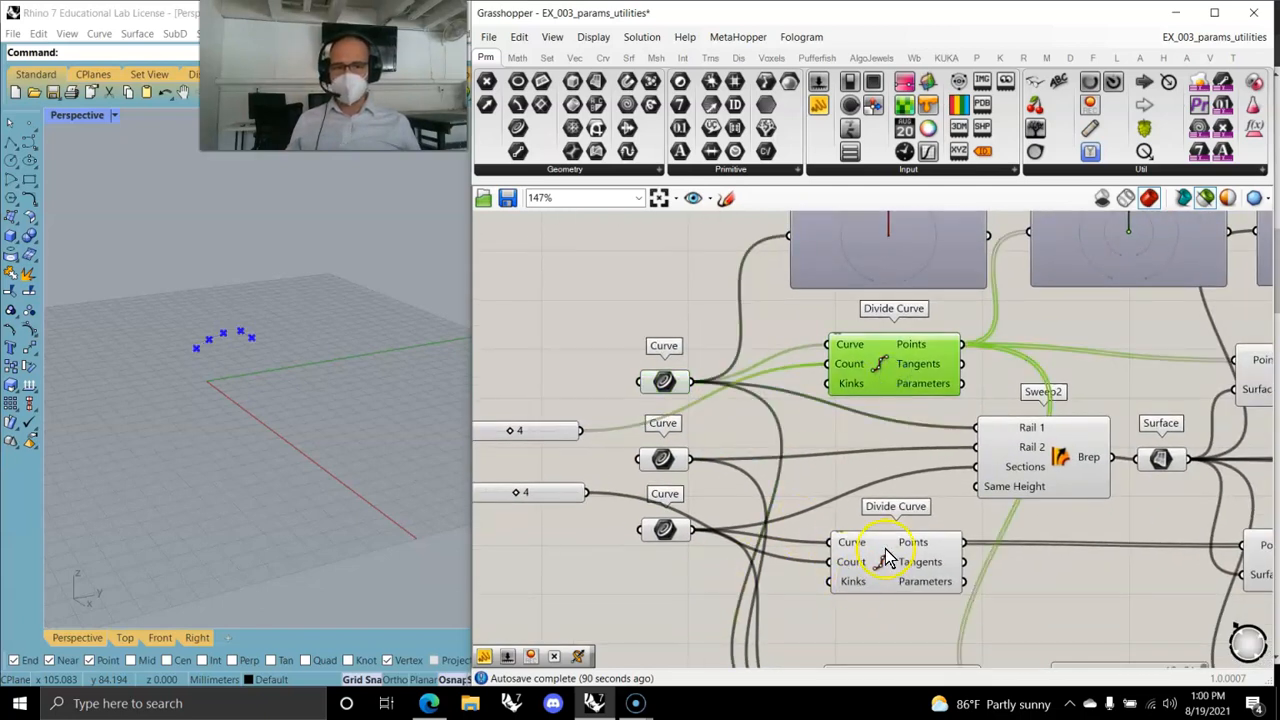
pyautogui.keyDown('shift'); pyautogui.click(885, 580); pyautogui.keyUp('shift')
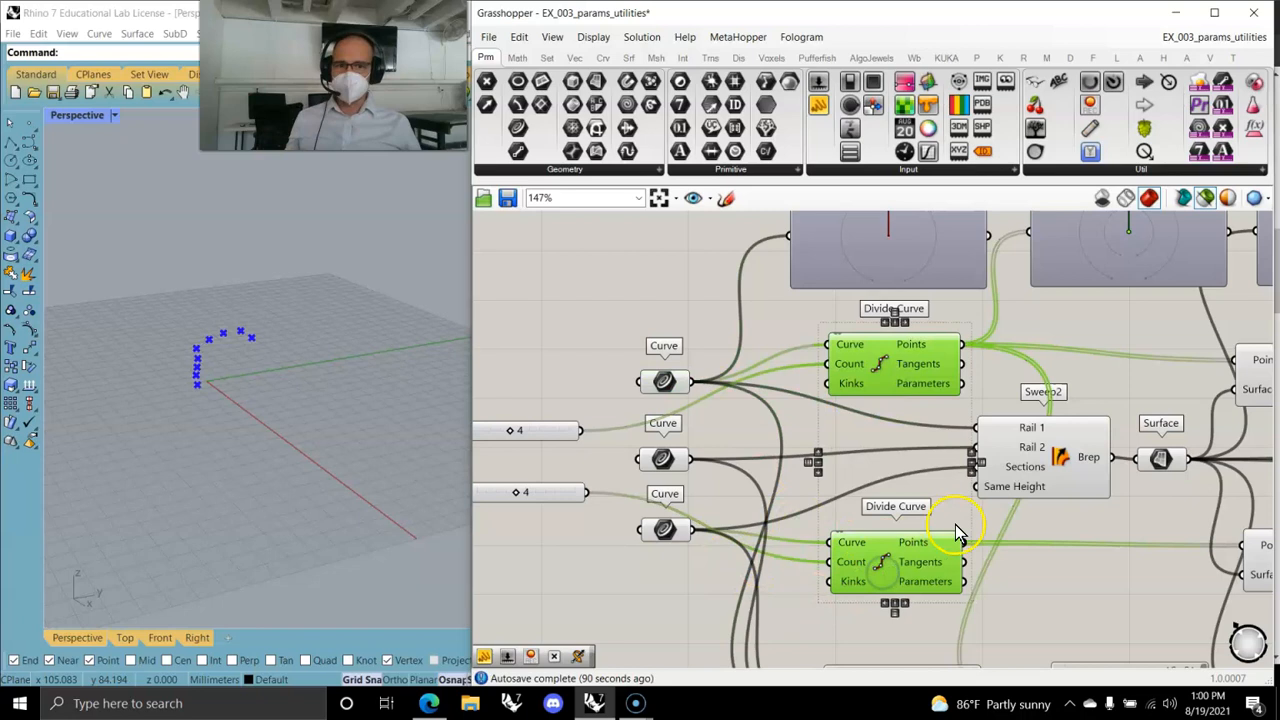
pyautogui.click(1040, 462)
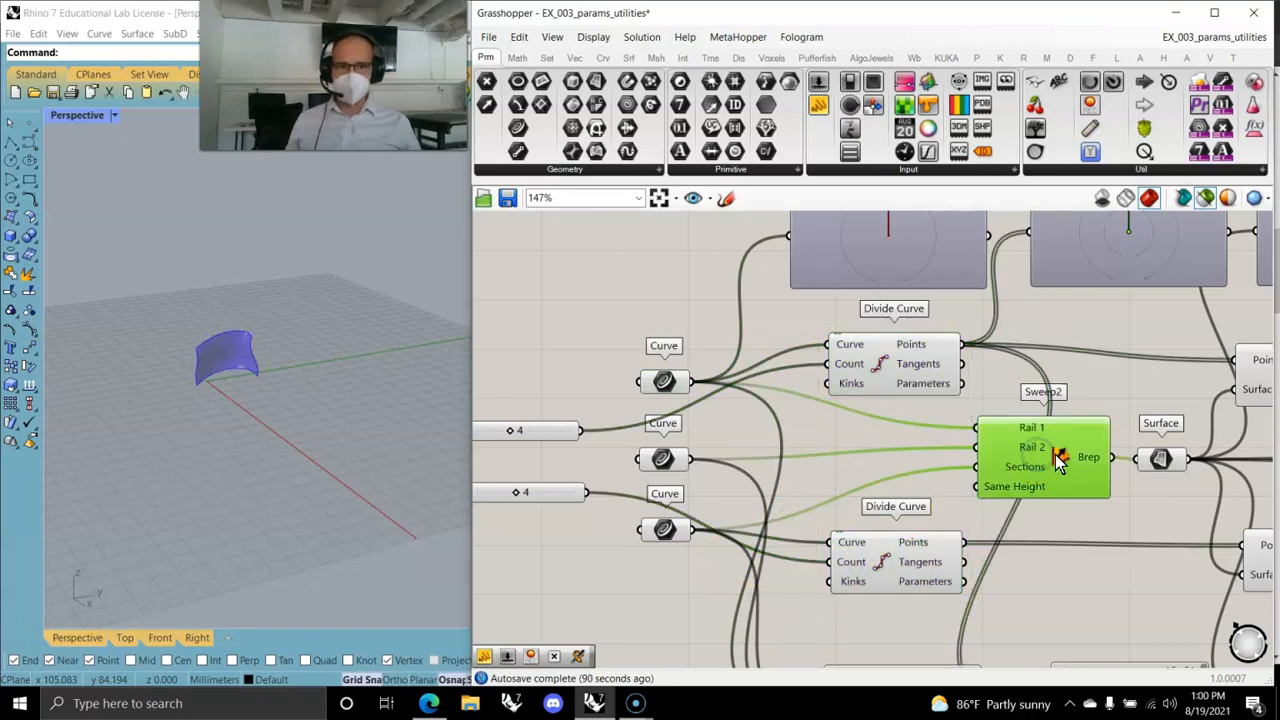
pyautogui.moveTo(330, 462); pyautogui.dragTo(304, 323, button='right')
# Examine the data structure in the upper Divide Curve's Param Viewer, and preview the Surface parameter fed by Sweep2.
pyautogui.moveTo(1131, 530); pyautogui.dragTo(930, 583, button='right')
pyautogui.scroll(-4, 903, 391)
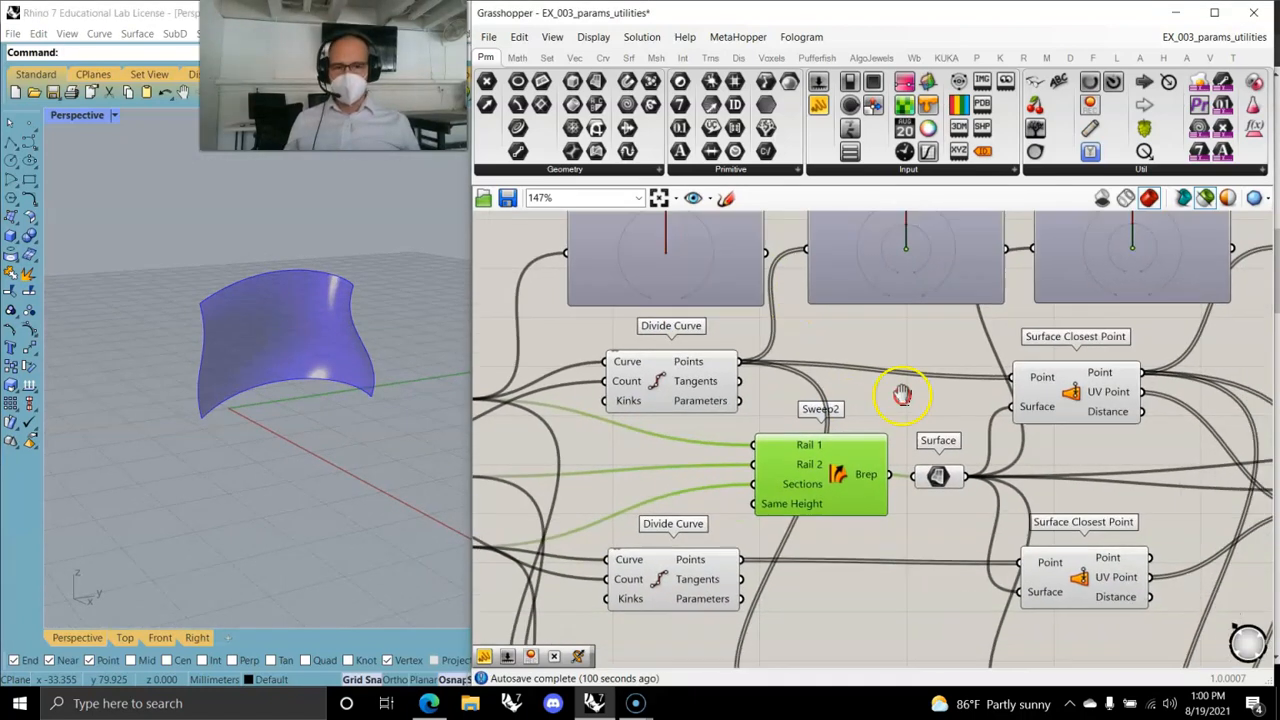
pyautogui.moveTo(880, 357); pyautogui.dragTo(882, 497, button='right')
pyautogui.click(838, 328)
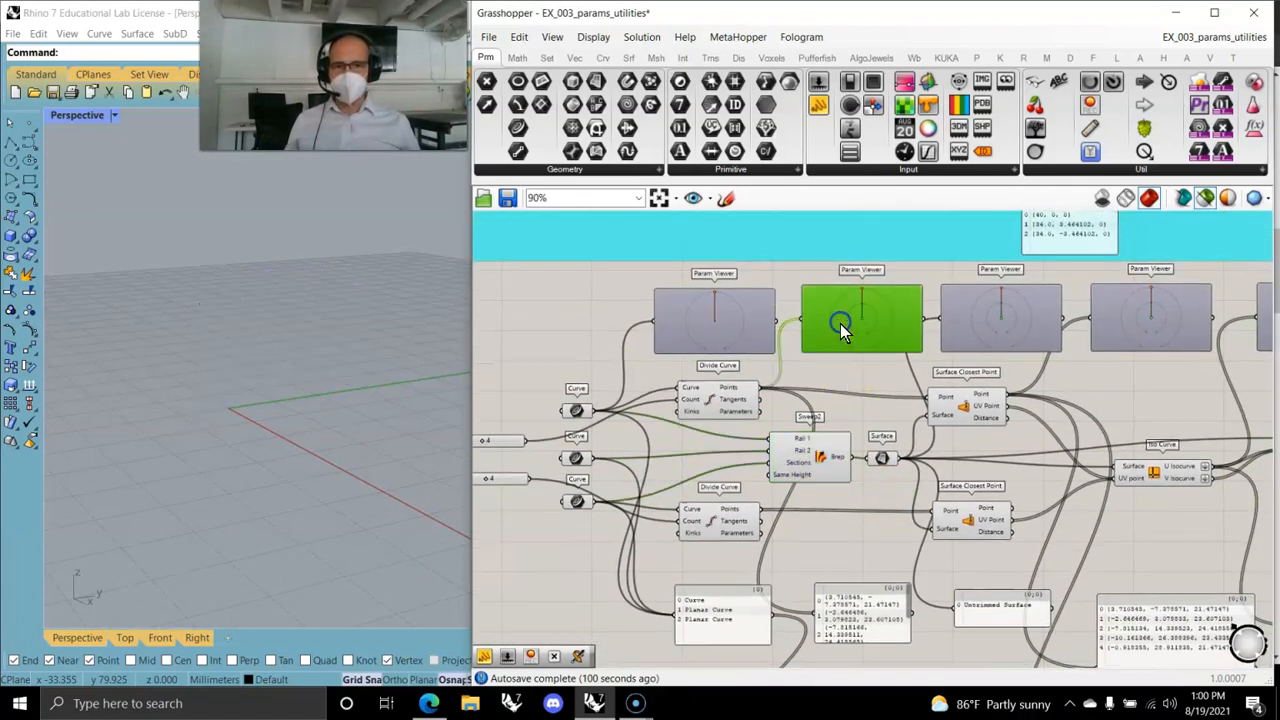
pyautogui.scroll(5, 857, 336)
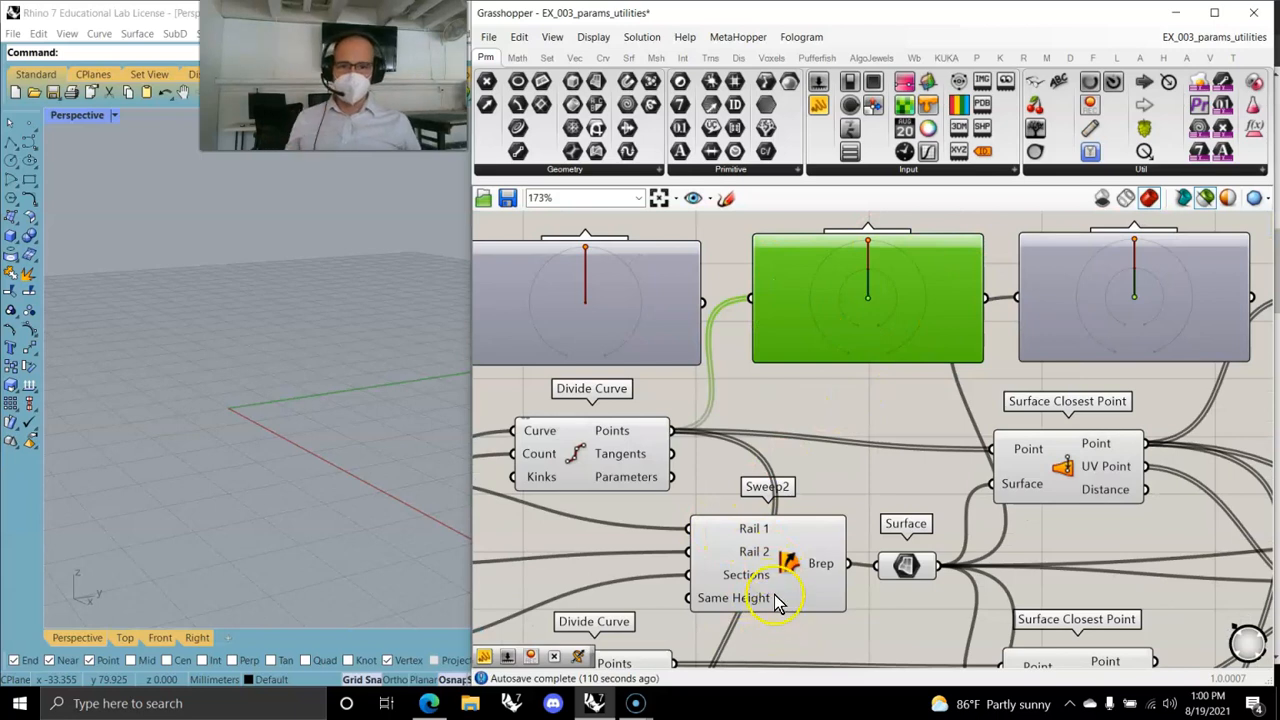
pyautogui.click(903, 567)
pyautogui.moveTo(934, 484); pyautogui.dragTo(800, 374, button='right')
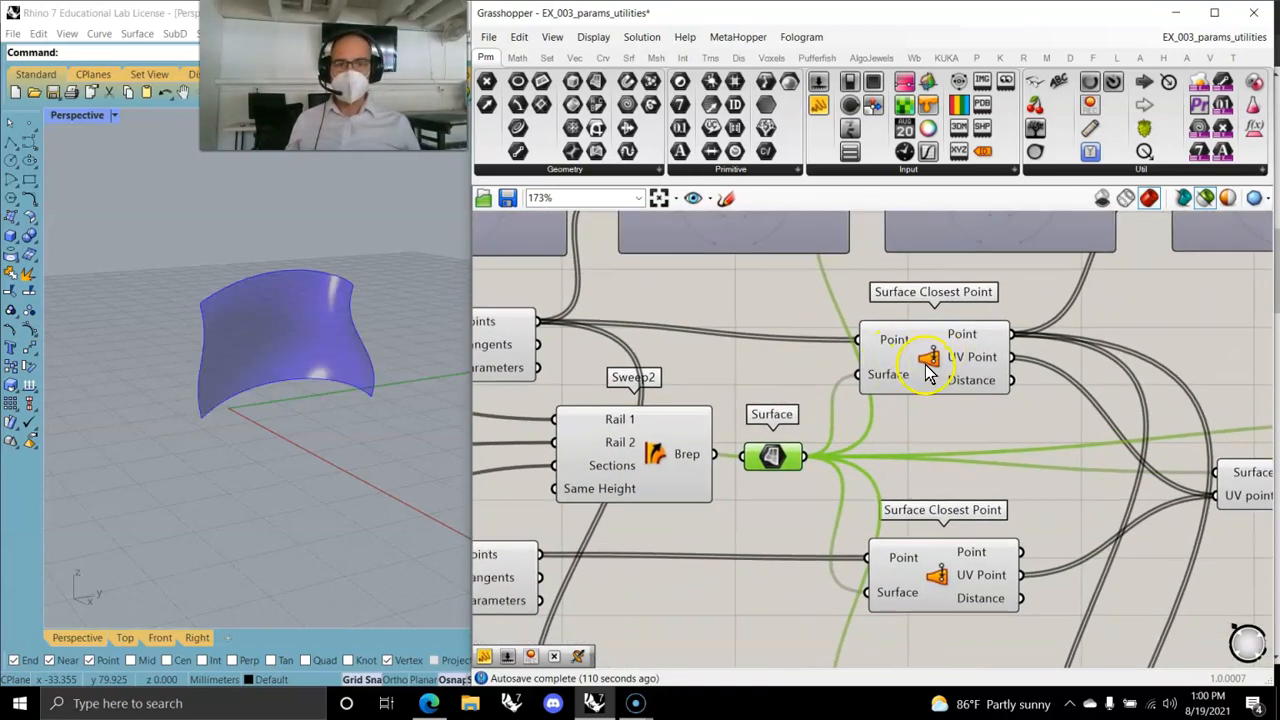
# Shift the upper Surface Closest Point component slightly to the right, and compare its points with the upper Divide Curve's points.
pyautogui.click(929, 364)
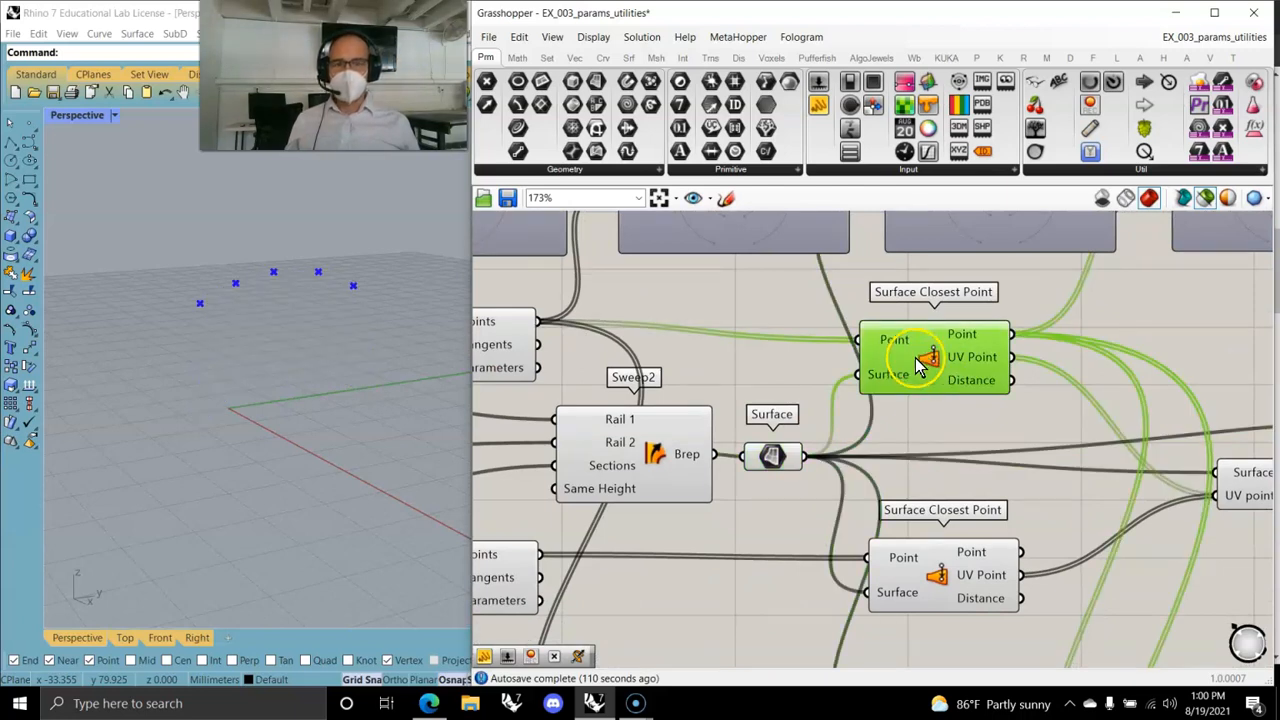
pyautogui.moveTo(929, 367); pyautogui.dragTo(962, 362)
pyautogui.moveTo(951, 449); pyautogui.dragTo(1060, 408, button='right')
pyautogui.click(604, 326)
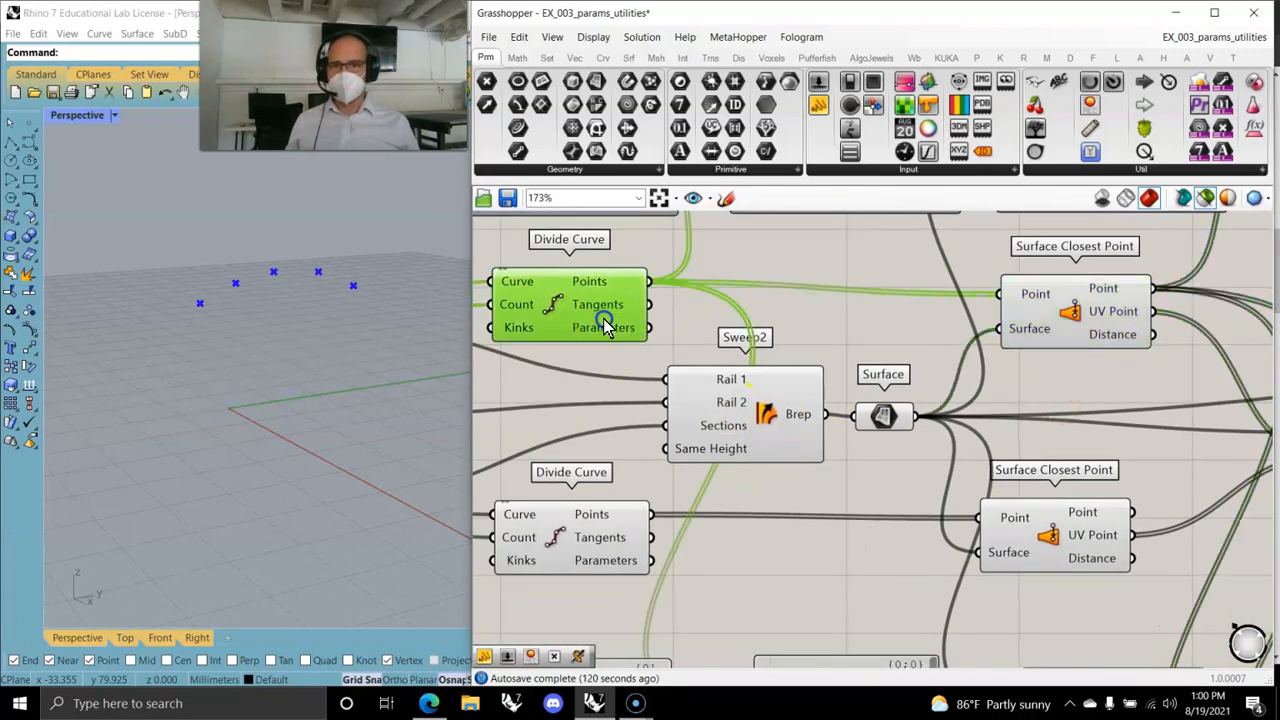
# Shift the lower Surface Closest Point slightly to the right, and preview its points and the curves produced by Iso Curve.
pyautogui.click(768, 425)
pyautogui.moveTo(1068, 545)
pyautogui.mouseDown()
pyautogui.moveTo(1063, 536)
pyautogui.moveTo(1085, 545)
pyautogui.moveTo(1082, 560)
pyautogui.mouseUp()
pyautogui.moveTo(1082, 560); pyautogui.dragTo(924, 477, button='right')
pyautogui.scroll(-3, 884, 493)
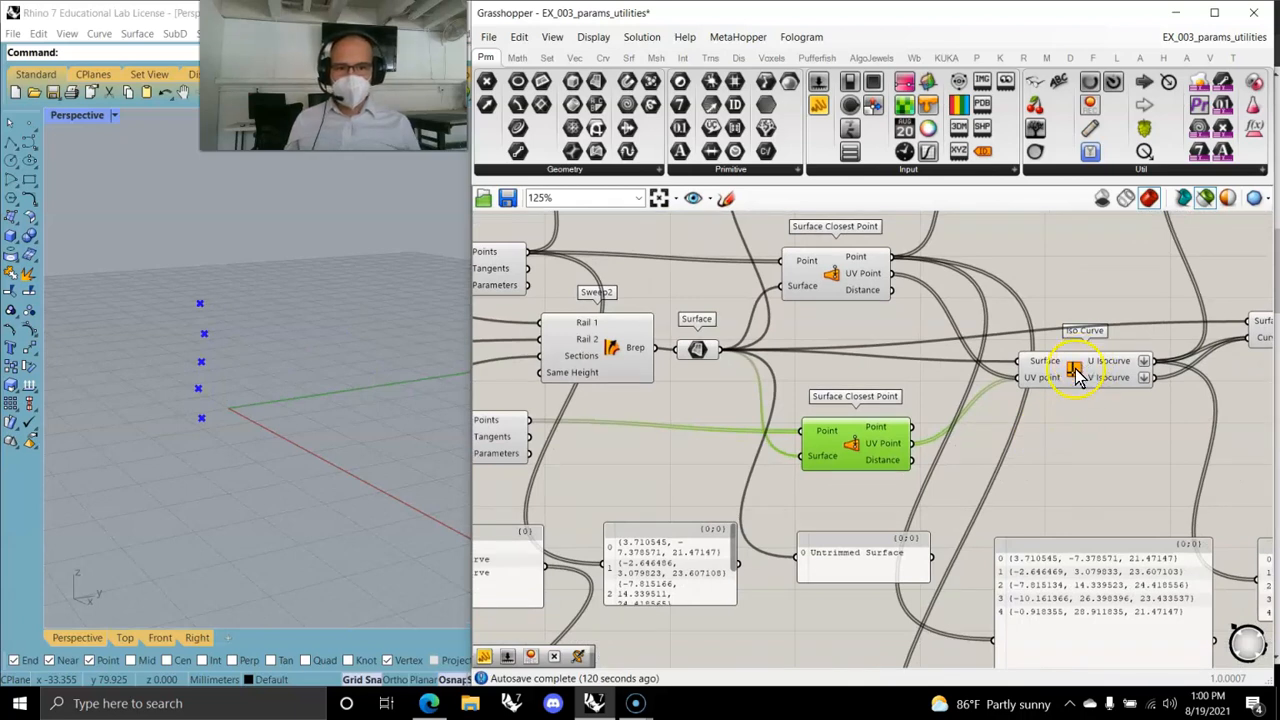
pyautogui.moveTo(1078, 373)
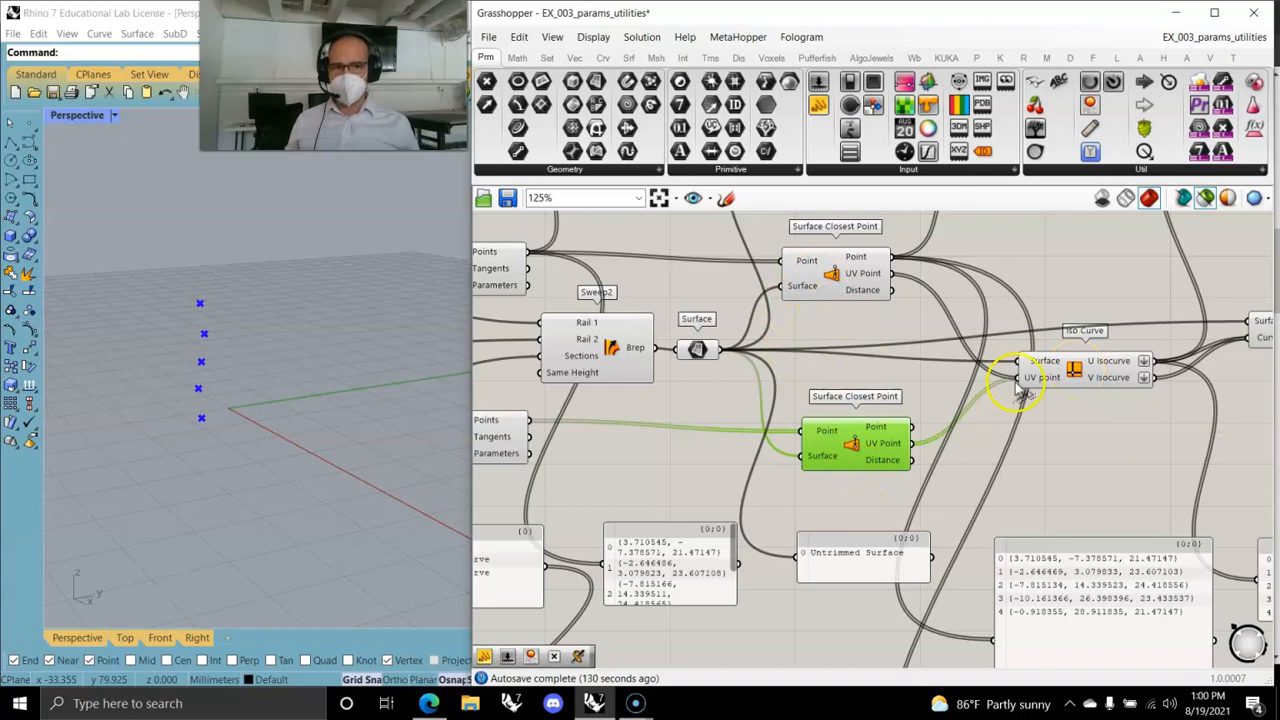
pyautogui.click(1095, 377)
pyautogui.moveTo(337, 443); pyautogui.dragTo(295, 435, button='right')
pyautogui.moveTo(634, 418); pyautogui.dragTo(728, 458, button='right')
pyautogui.scroll(-1, 752, 425)
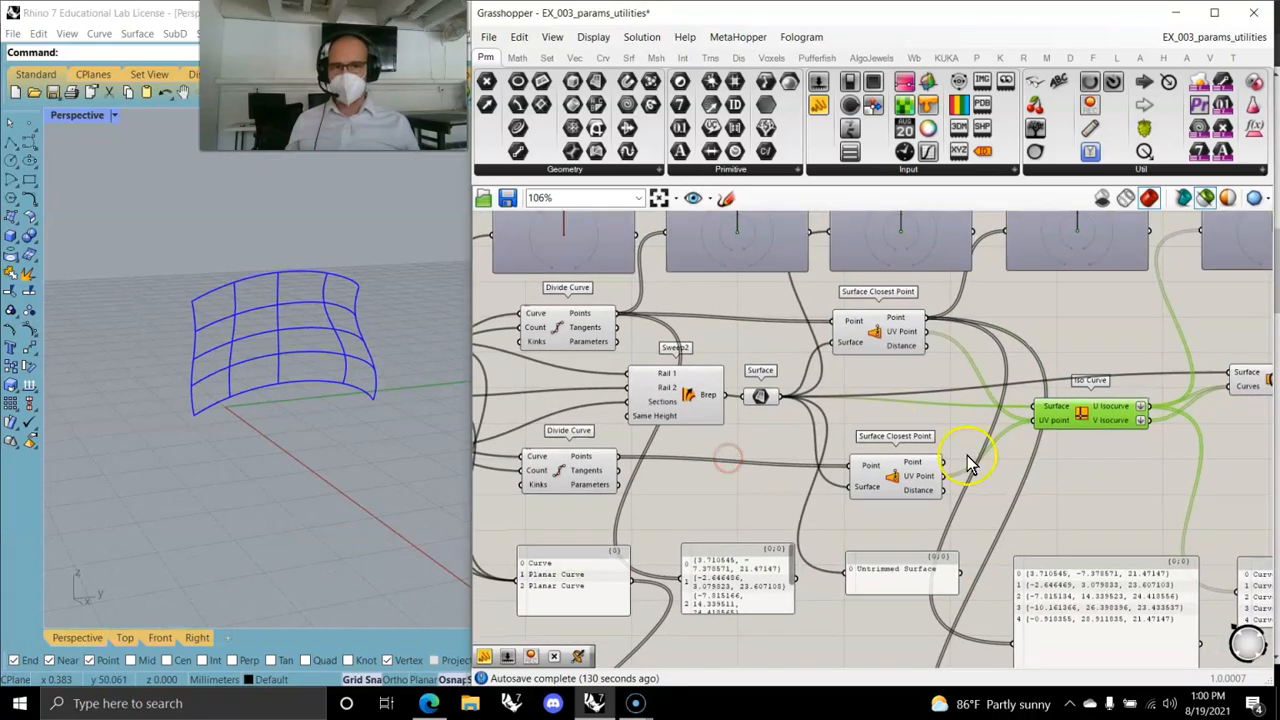
# Align the lower Surface Closest Point beneath the upper one, and preview the Surface parameter and the upper closest points.
pyautogui.moveTo(900, 490); pyautogui.dragTo(881, 492)
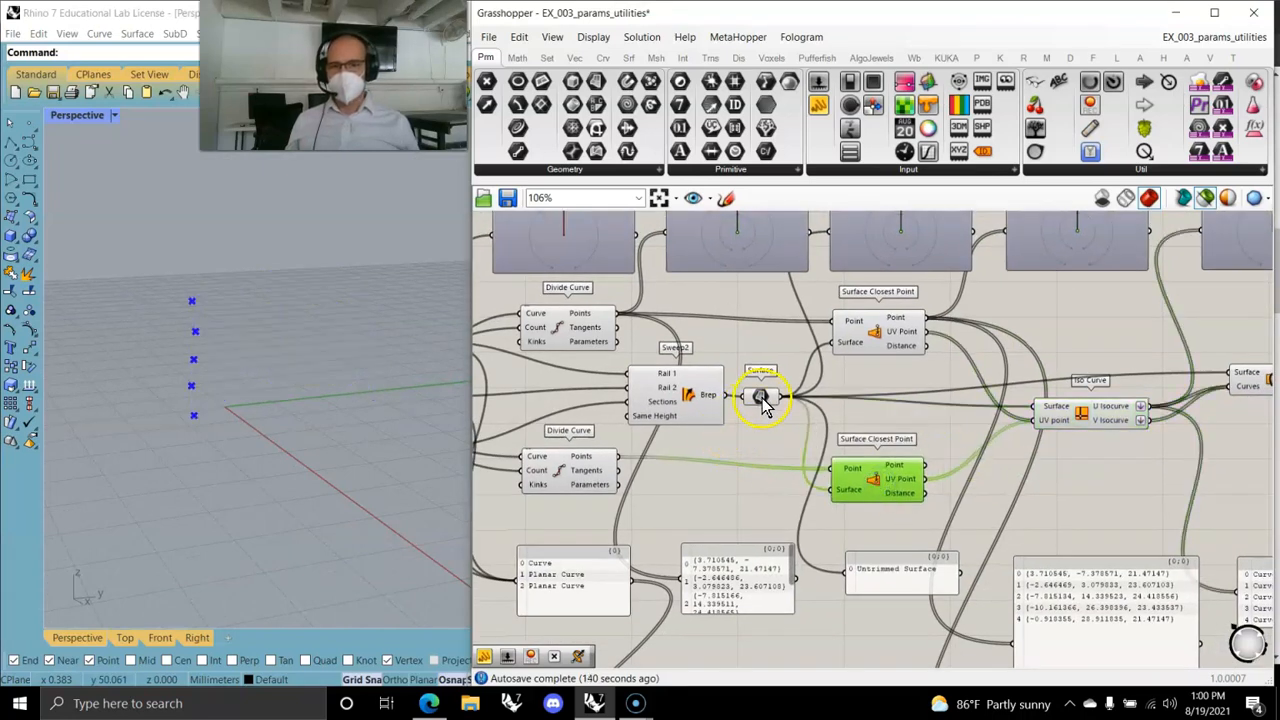
pyautogui.click(766, 398)
pyautogui.click(894, 344)
pyautogui.click(1106, 414)
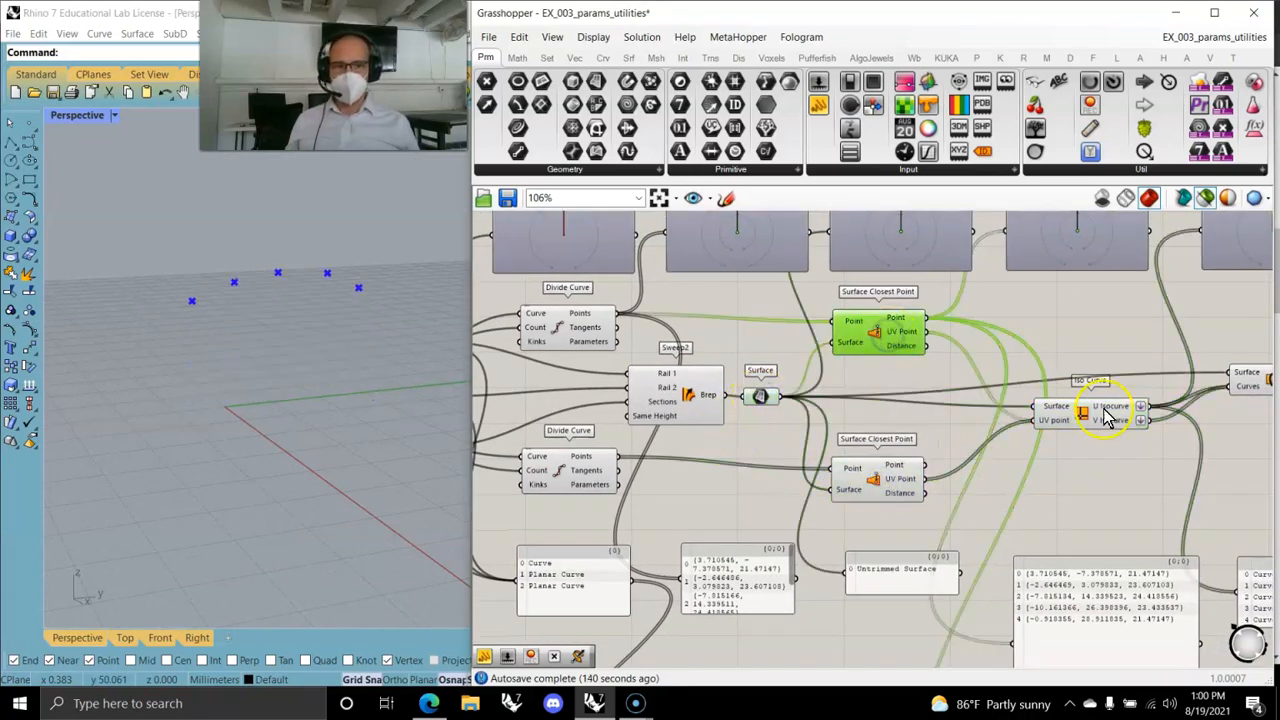
# Compare the Iso Curve grid with the fragments produced by Surface Split, and inspect the Fragments output.
pyautogui.moveTo(1086, 509); pyautogui.dragTo(830, 459, button='right')
pyautogui.click(1032, 342)
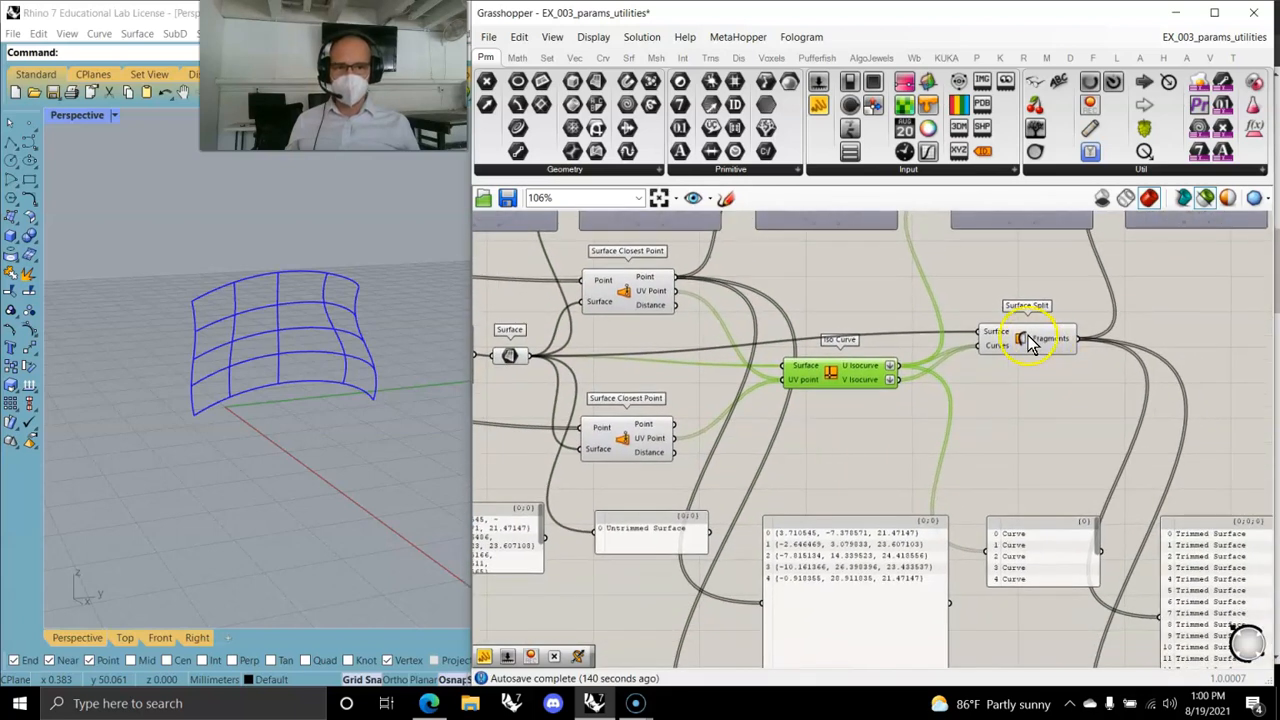
pyautogui.click(1030, 341)
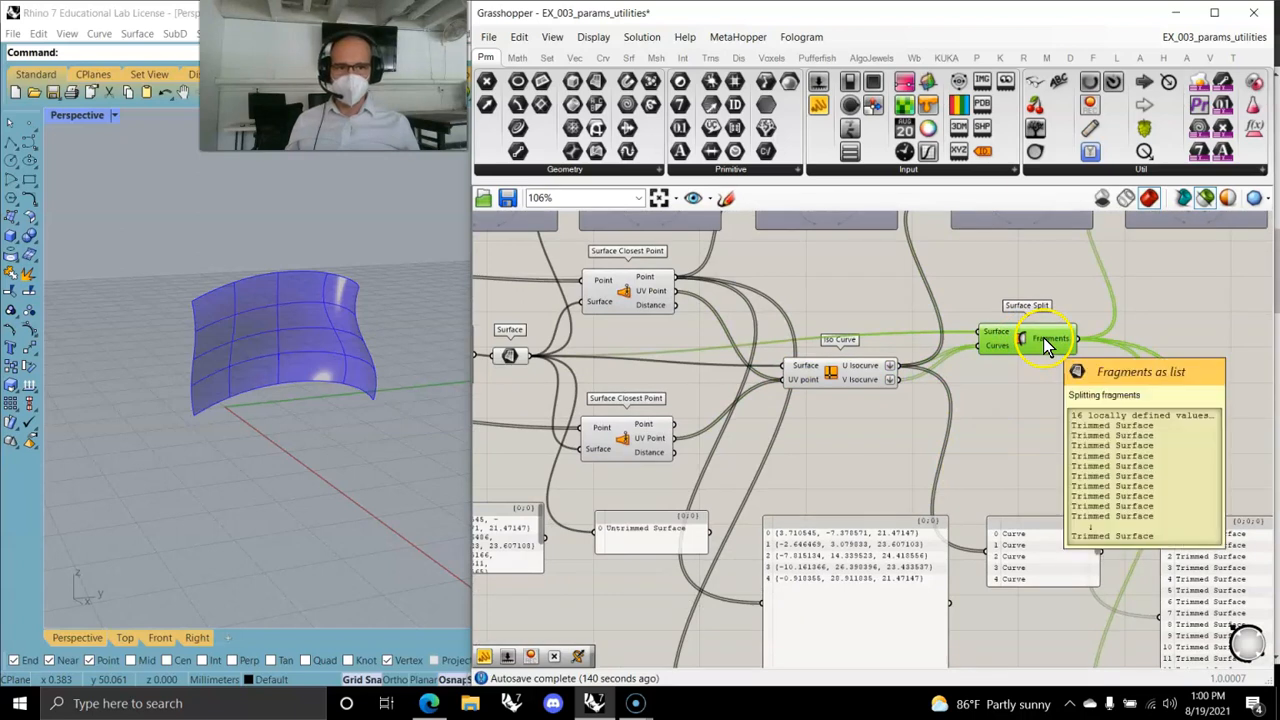
pyautogui.moveTo(1032, 414); pyautogui.dragTo(955, 545, button='right')
# Switch the Param Viewers fed by Iso Curve and Surface Split from tree graphs to text listings.
pyautogui.scroll(1, 1093, 416)
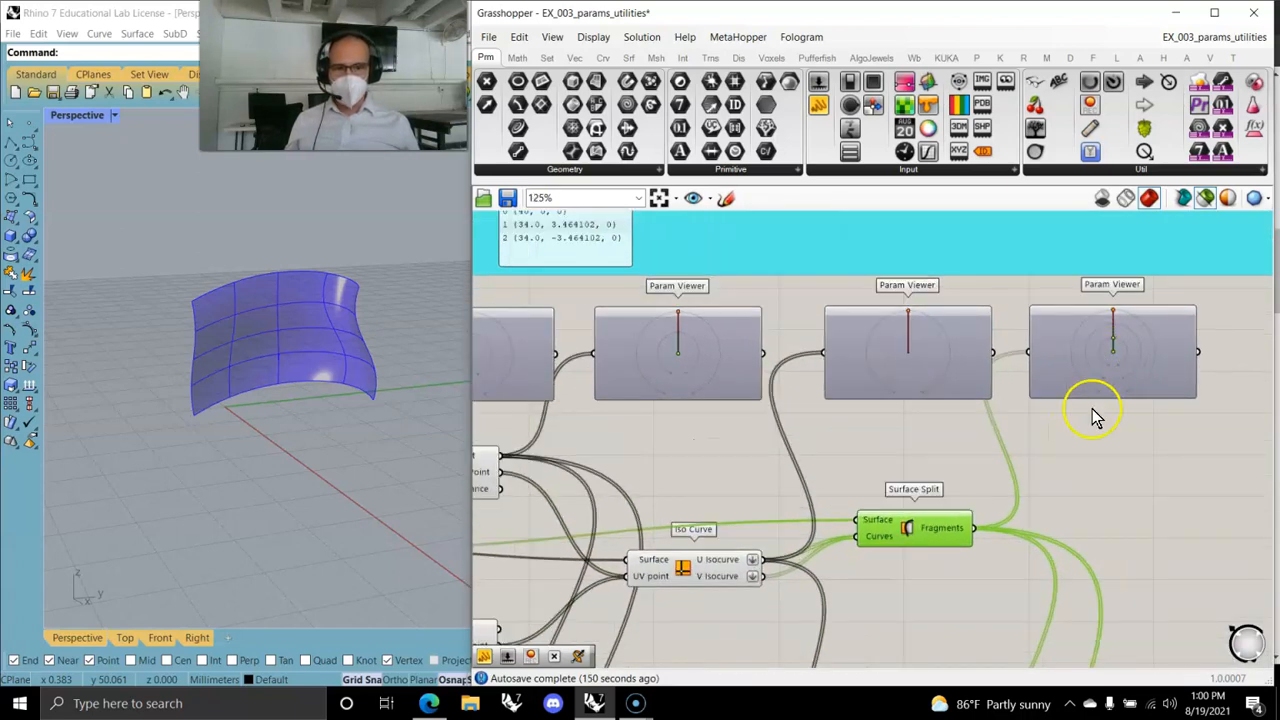
pyautogui.click(918, 346)
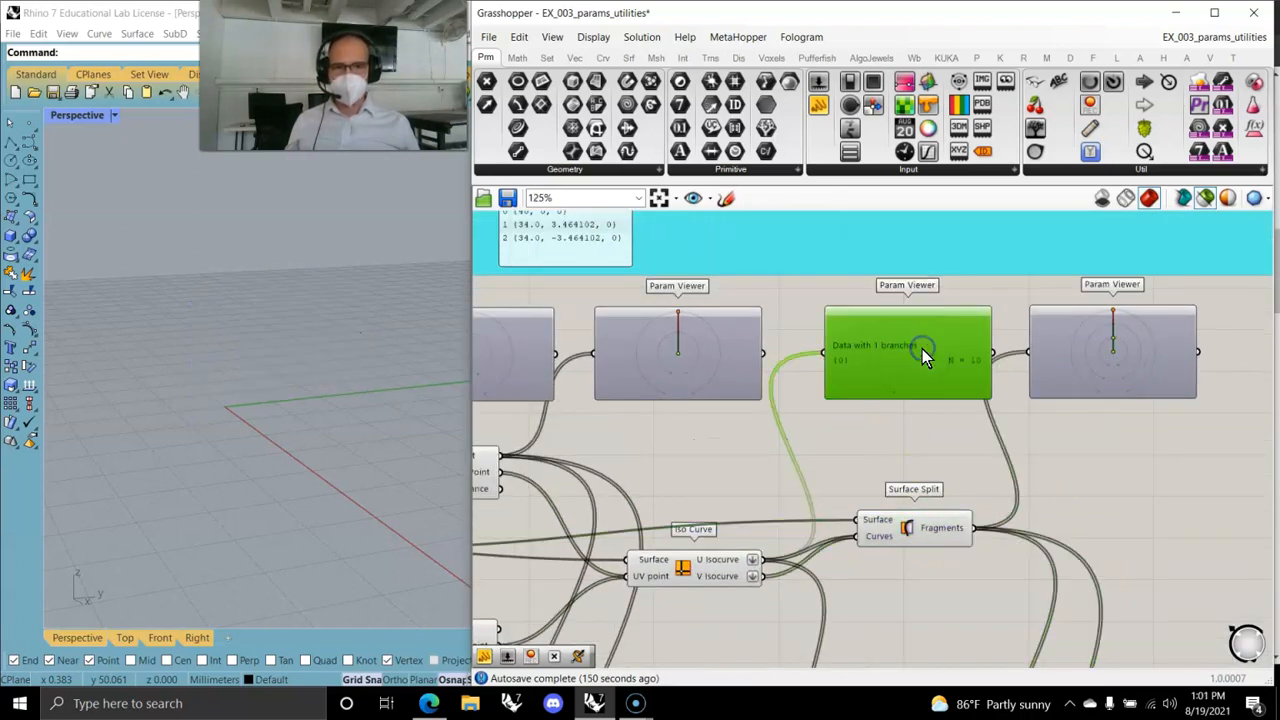
pyautogui.doubleClick(1098, 350)
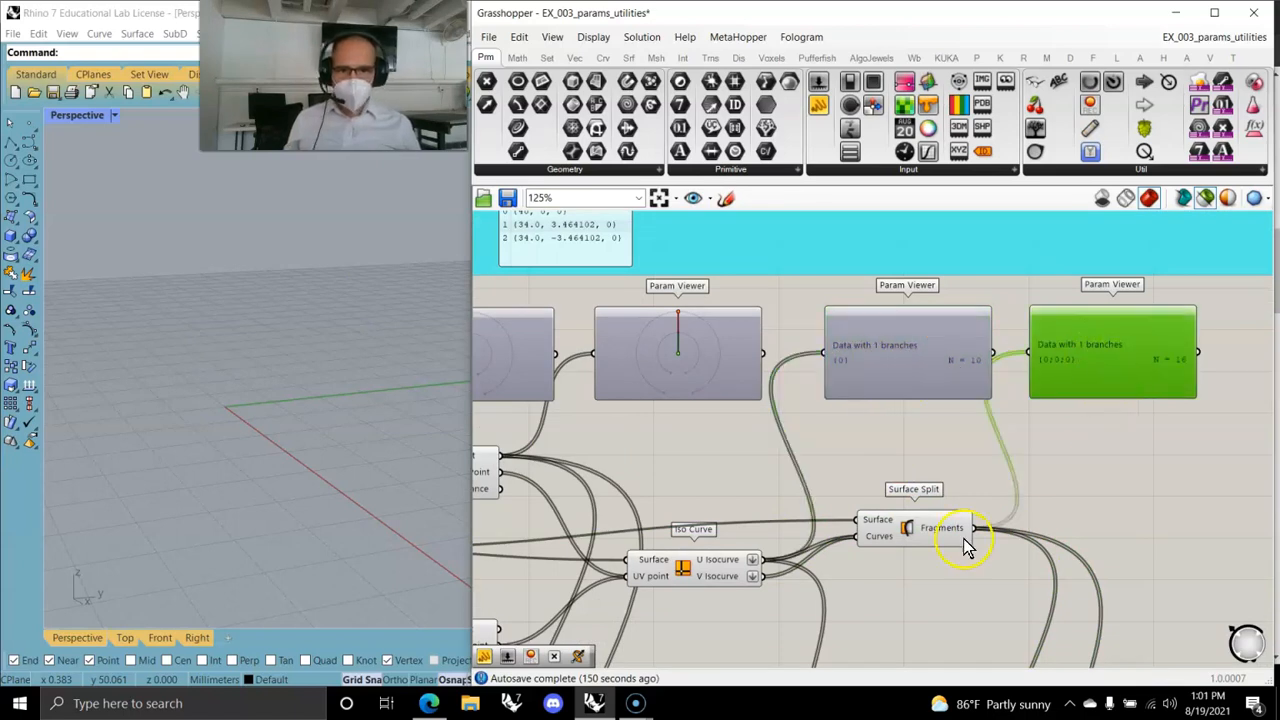
pyautogui.moveTo(918, 585); pyautogui.dragTo(958, 526, button='right')
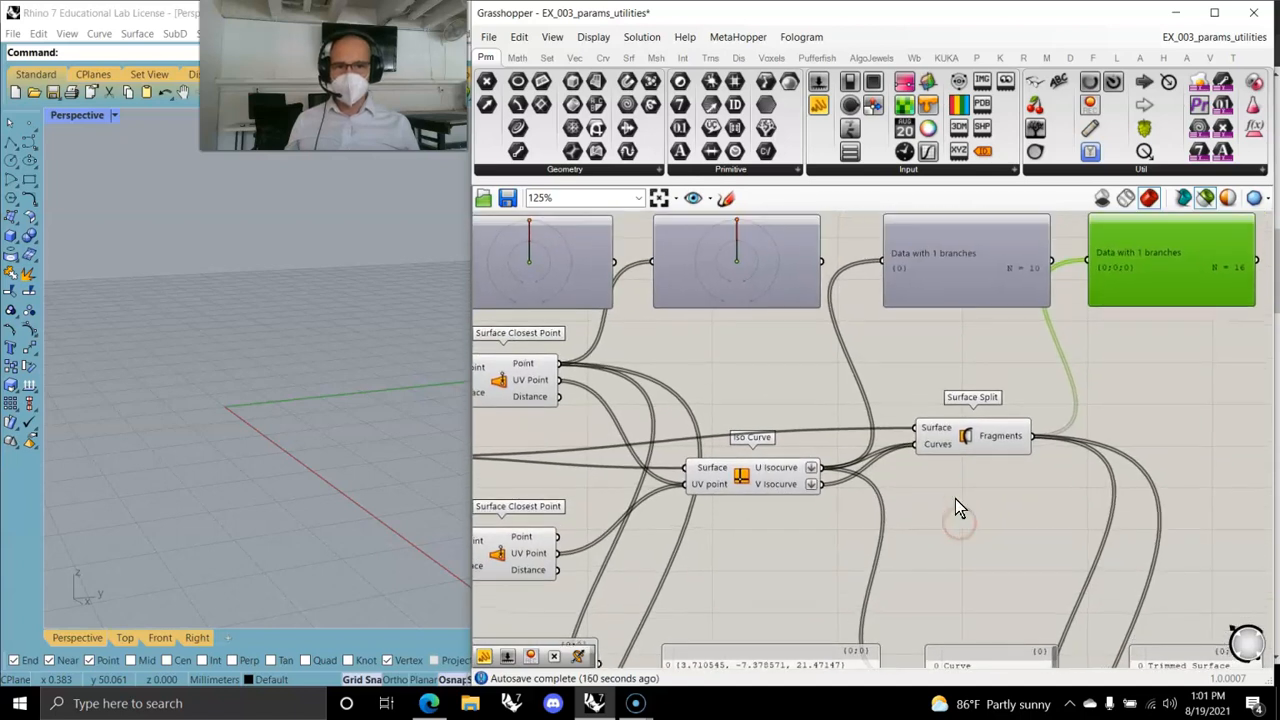
# Reconnect the Iso Curve's U and V Isocurve outputs to its Param Viewer and check the viewer's data.
pyautogui.moveTo(830, 494); pyautogui.dragTo(882, 264)
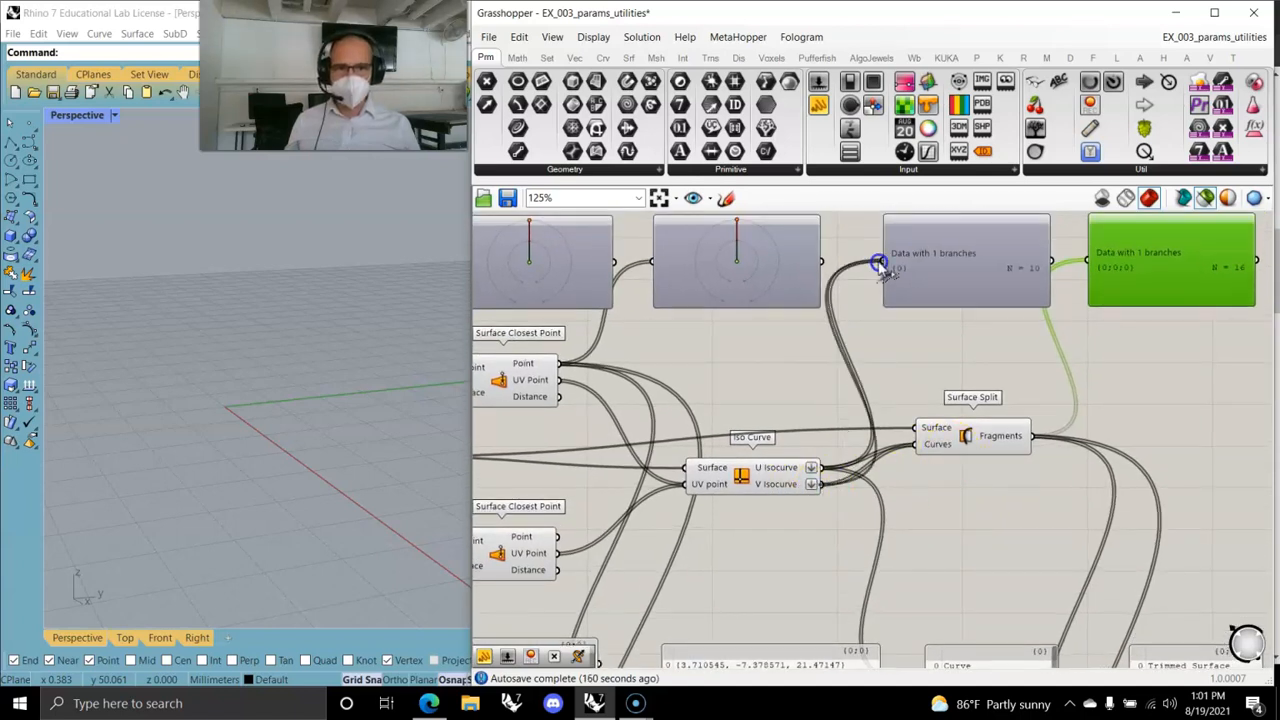
pyautogui.moveTo(820, 474); pyautogui.dragTo(882, 262)
pyautogui.click(967, 268)
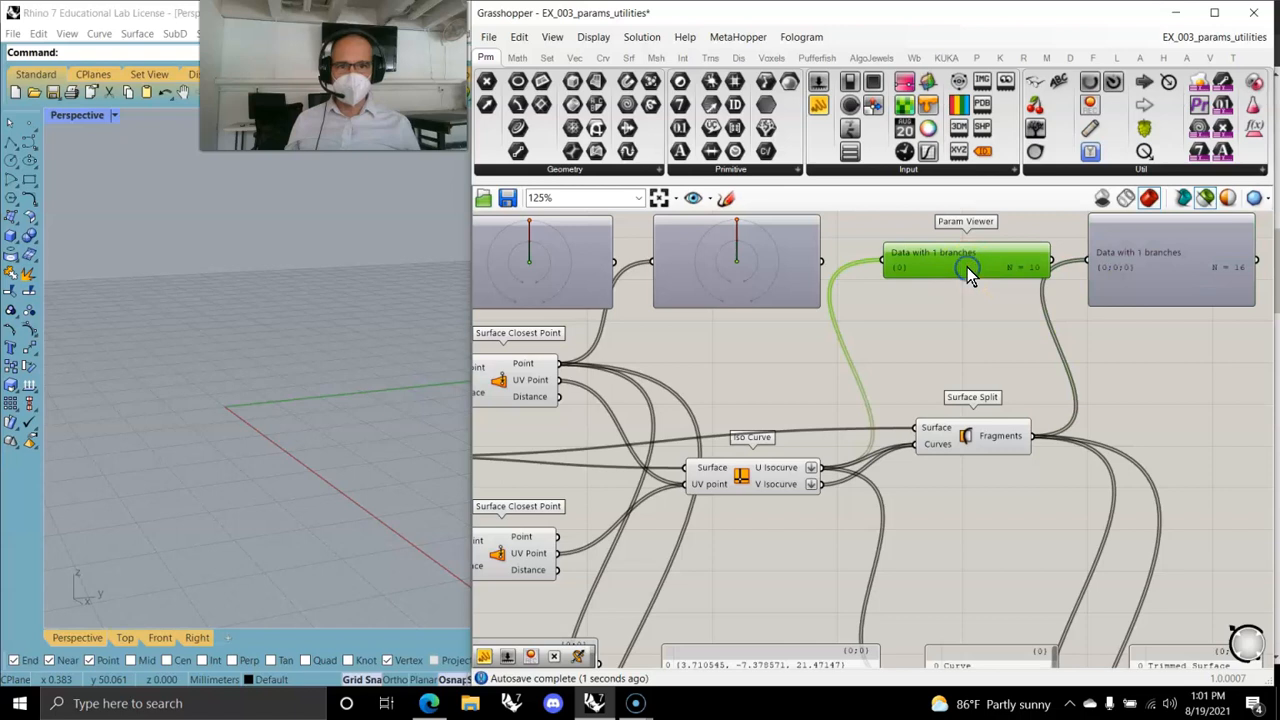
pyautogui.moveTo(970, 277)
pyautogui.mouseDown()
pyautogui.moveTo(971, 322)
pyautogui.moveTo(971, 273)
pyautogui.mouseUp()
# Examine the Cherry Picker fed by the three-curve panel, including its path options and the item it passes on.
pyautogui.moveTo(1040, 380); pyautogui.dragTo(957, 286, button='right')
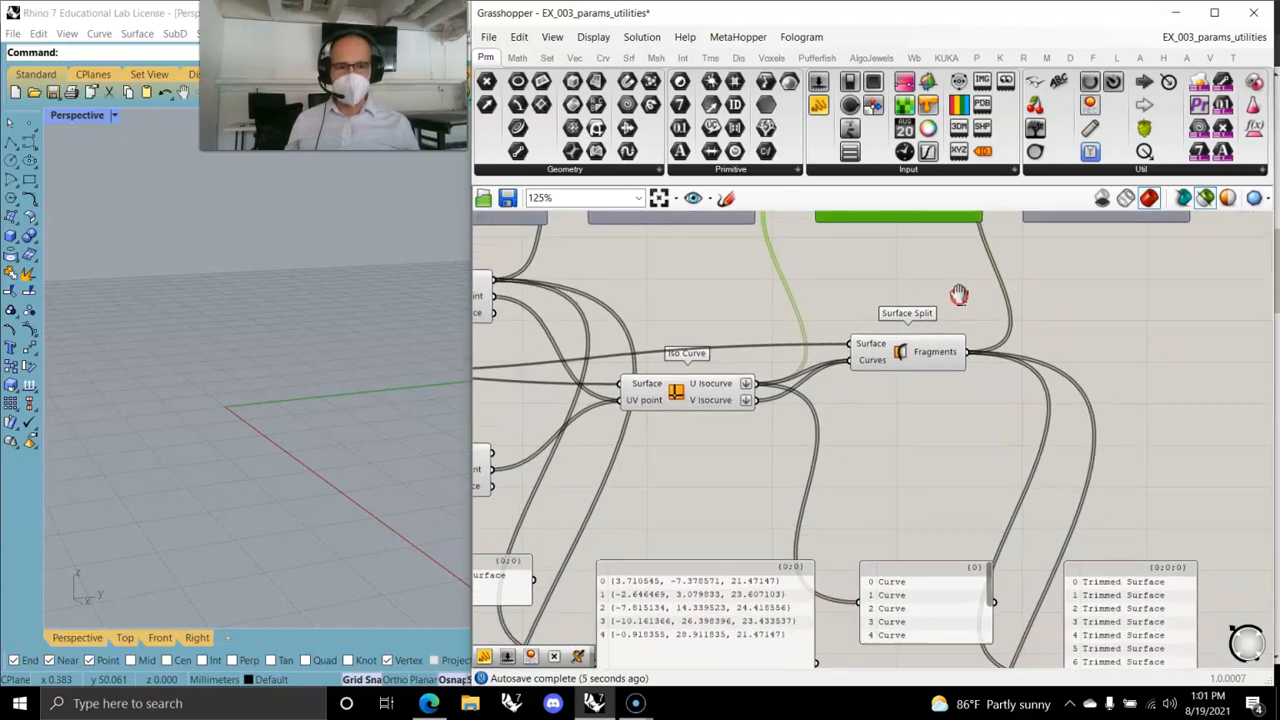
pyautogui.moveTo(814, 466); pyautogui.dragTo(1080, 331, button='right')
pyautogui.moveTo(612, 595); pyautogui.dragTo(977, 471, button='right')
pyautogui.moveTo(771, 514); pyautogui.dragTo(771, 383, button='right')
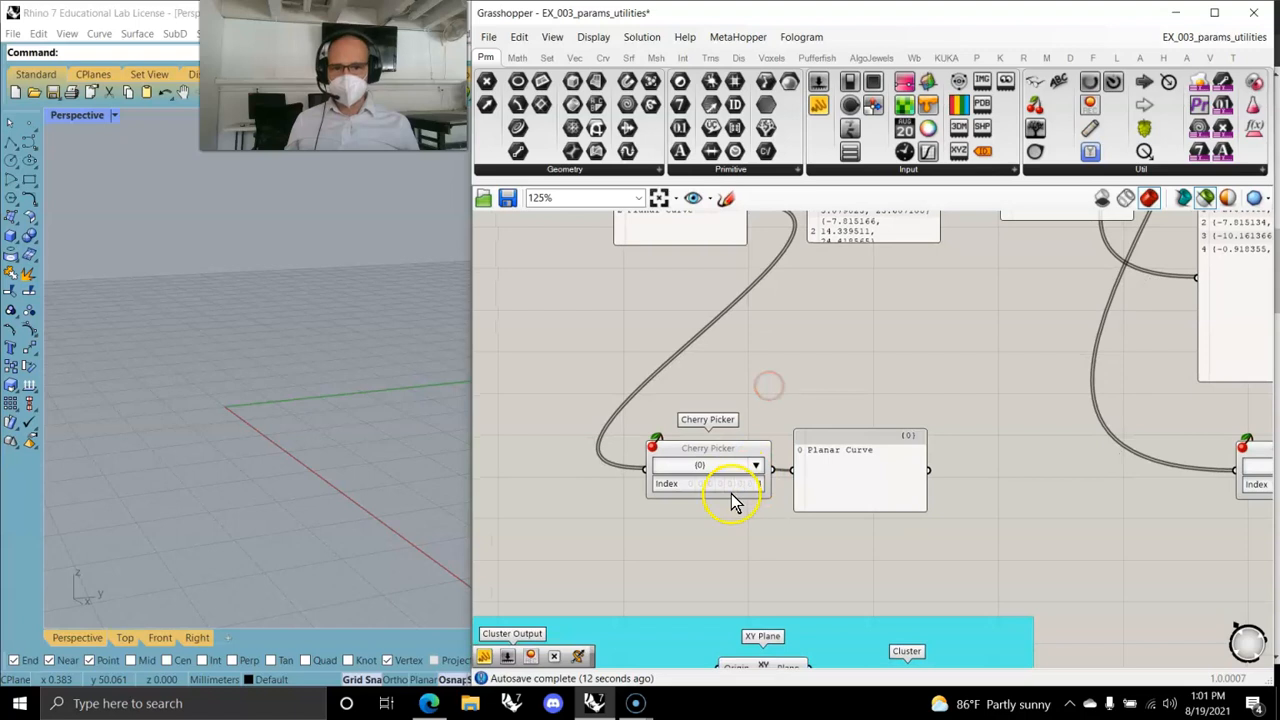
pyautogui.click(758, 468)
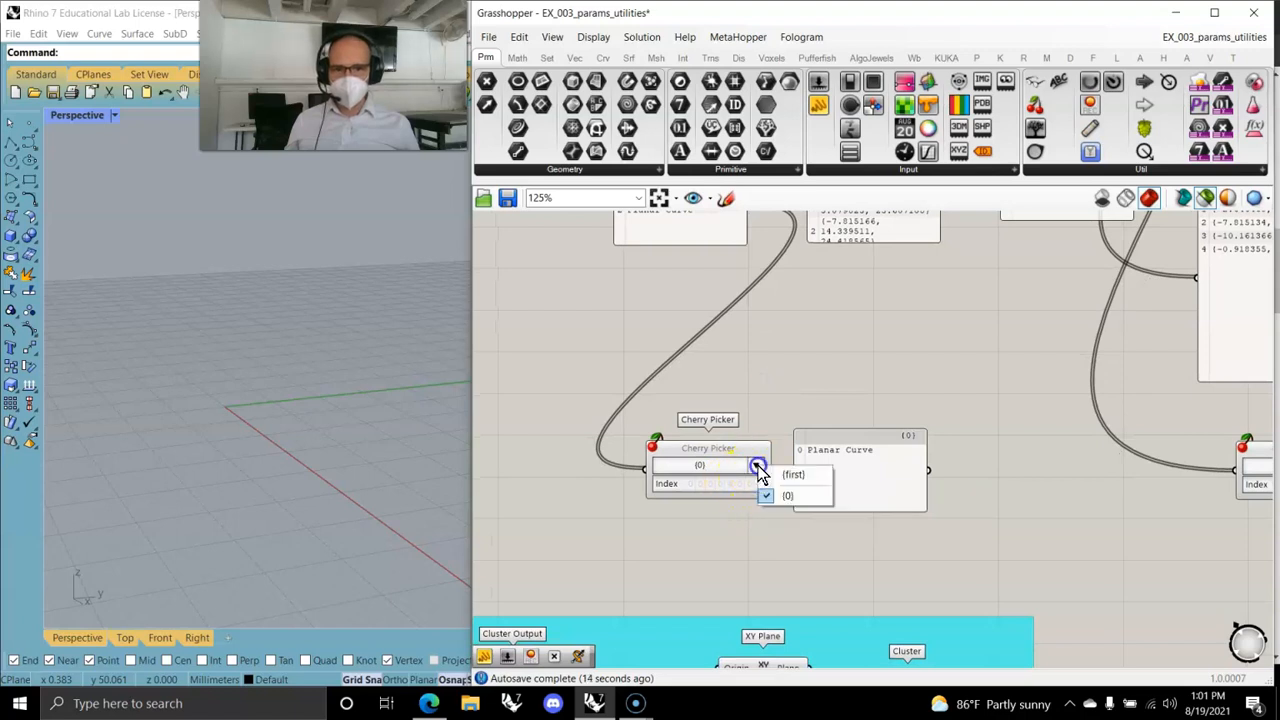
pyautogui.click(746, 540)
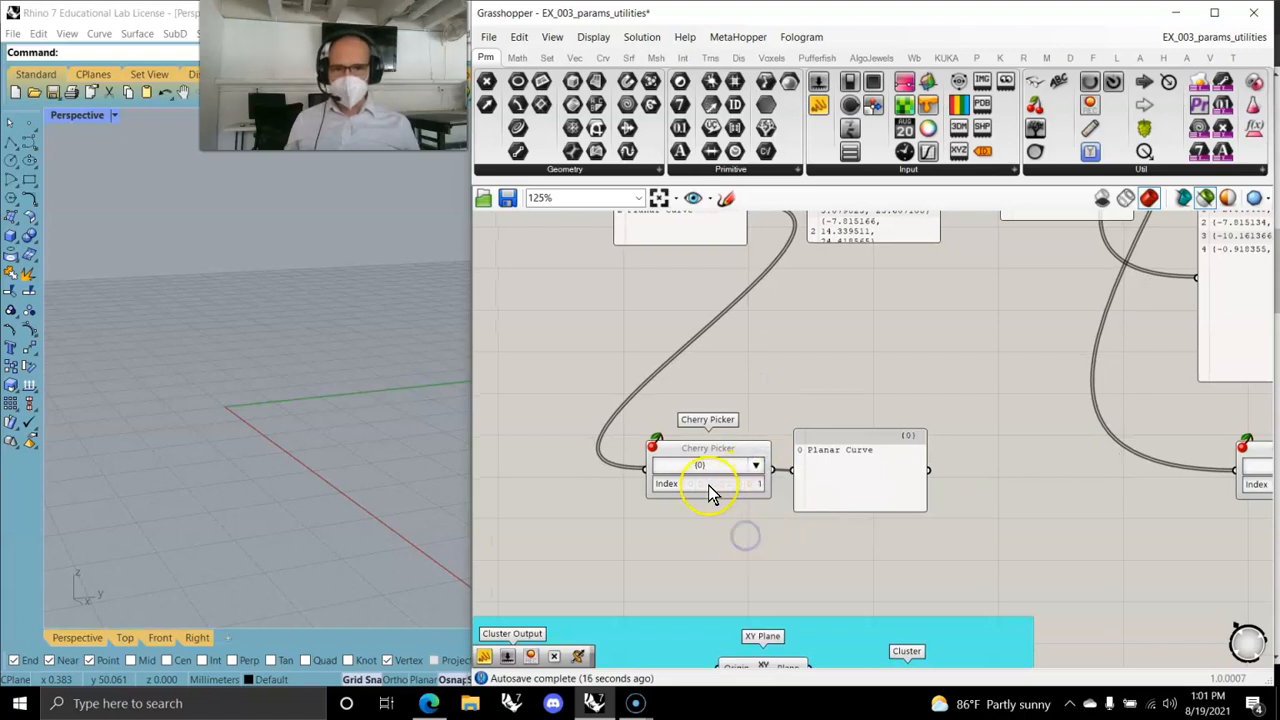
pyautogui.moveTo(746, 290); pyautogui.dragTo(760, 403, button='right')
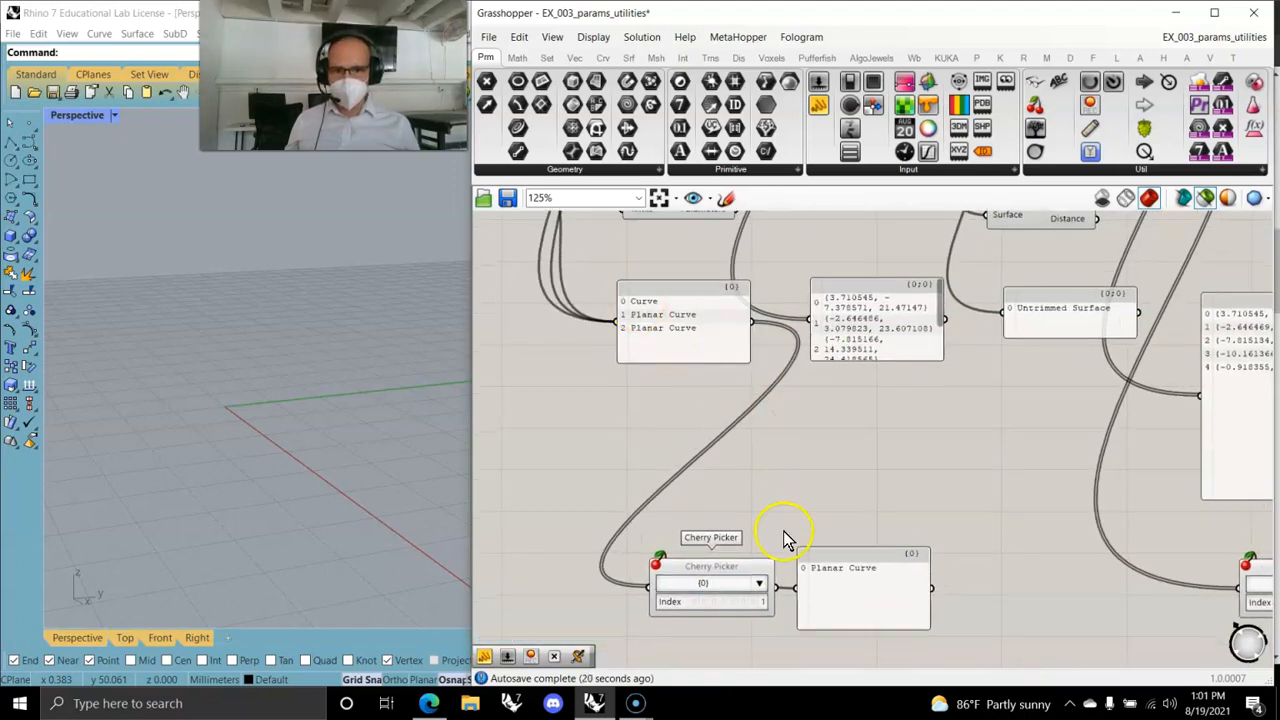
pyautogui.click(761, 582)
pyautogui.click(729, 587)
pyautogui.click(760, 586)
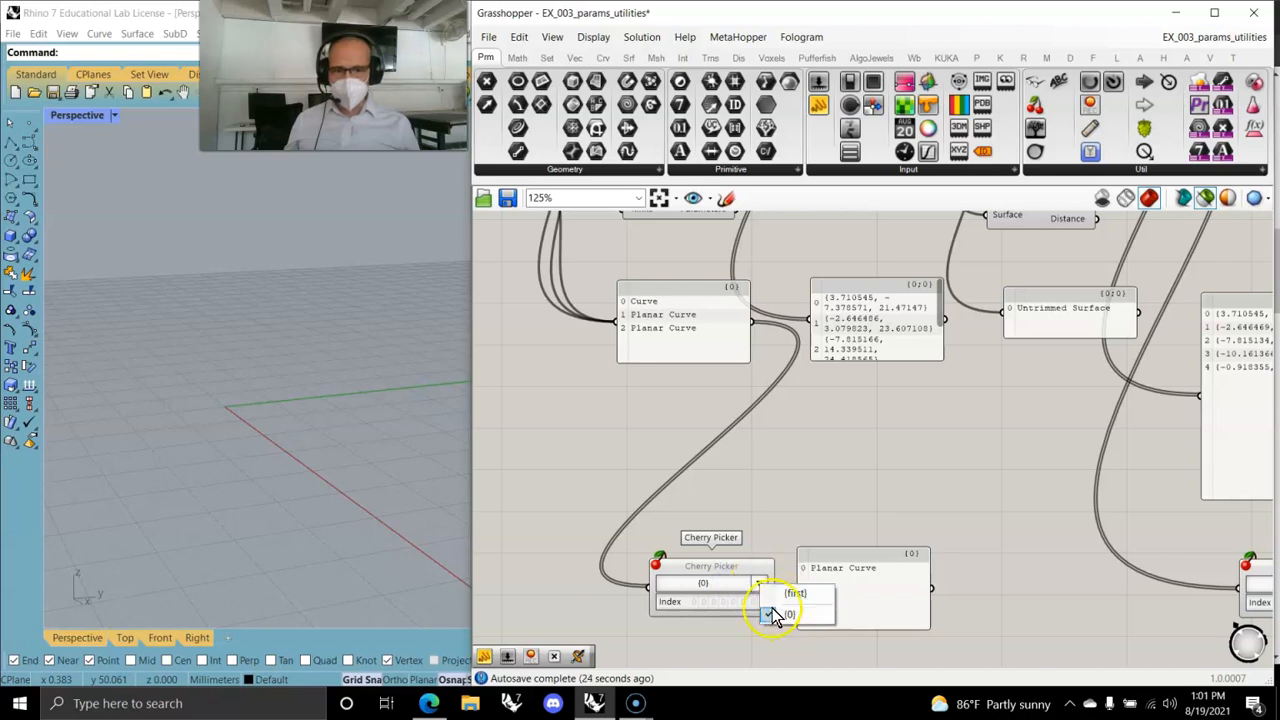
pyautogui.click(725, 590)
pyautogui.click(714, 584)
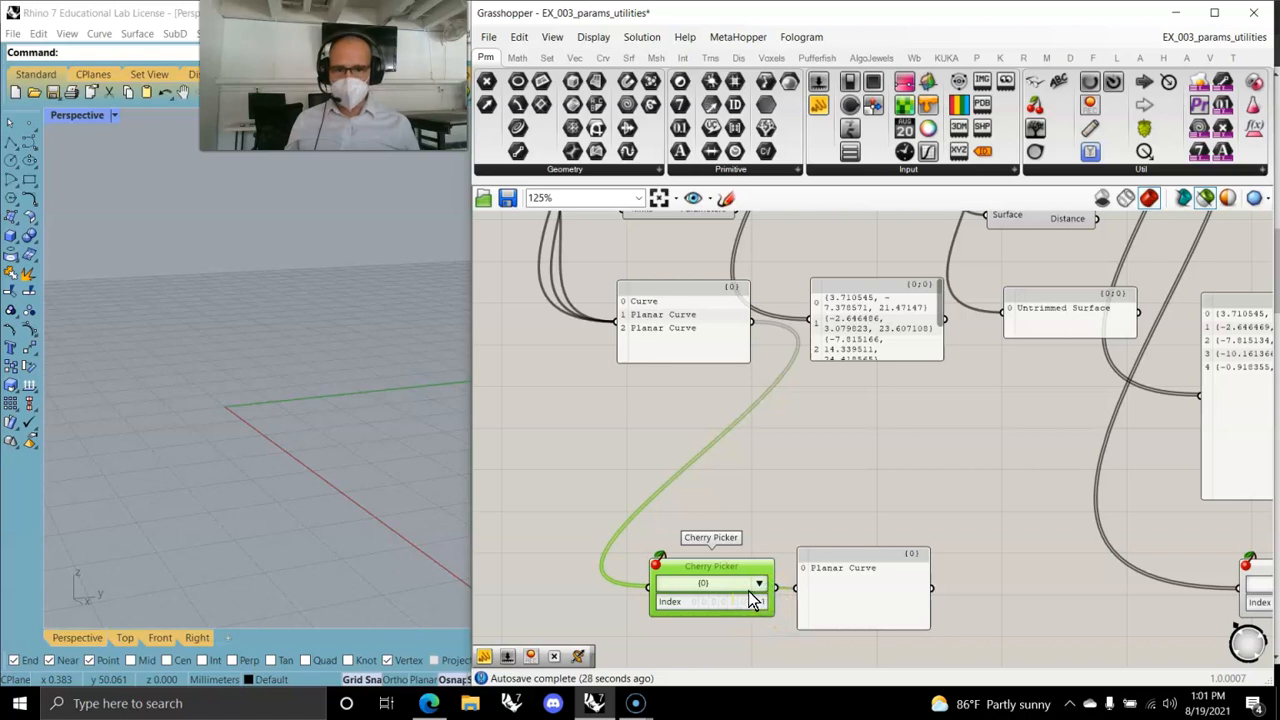
# Move the curve list's Cherry Picker slightly up and left, and set its index to 0 on path {0}.
pyautogui.moveTo(730, 570); pyautogui.dragTo(721, 530)
pyautogui.click(732, 541)
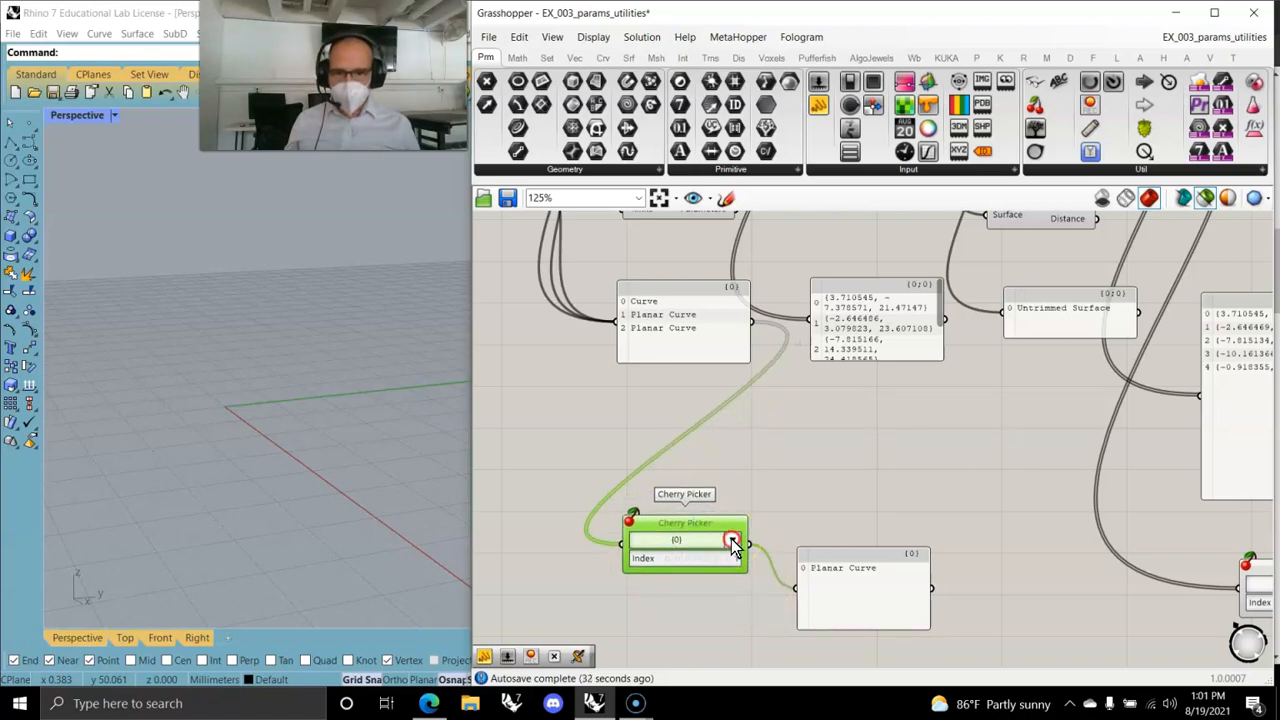
pyautogui.click(698, 540)
pyautogui.click(705, 590)
pyautogui.rightClick(695, 537)
pyautogui.click(686, 612)
pyautogui.click(684, 562)
pyautogui.click(735, 561)
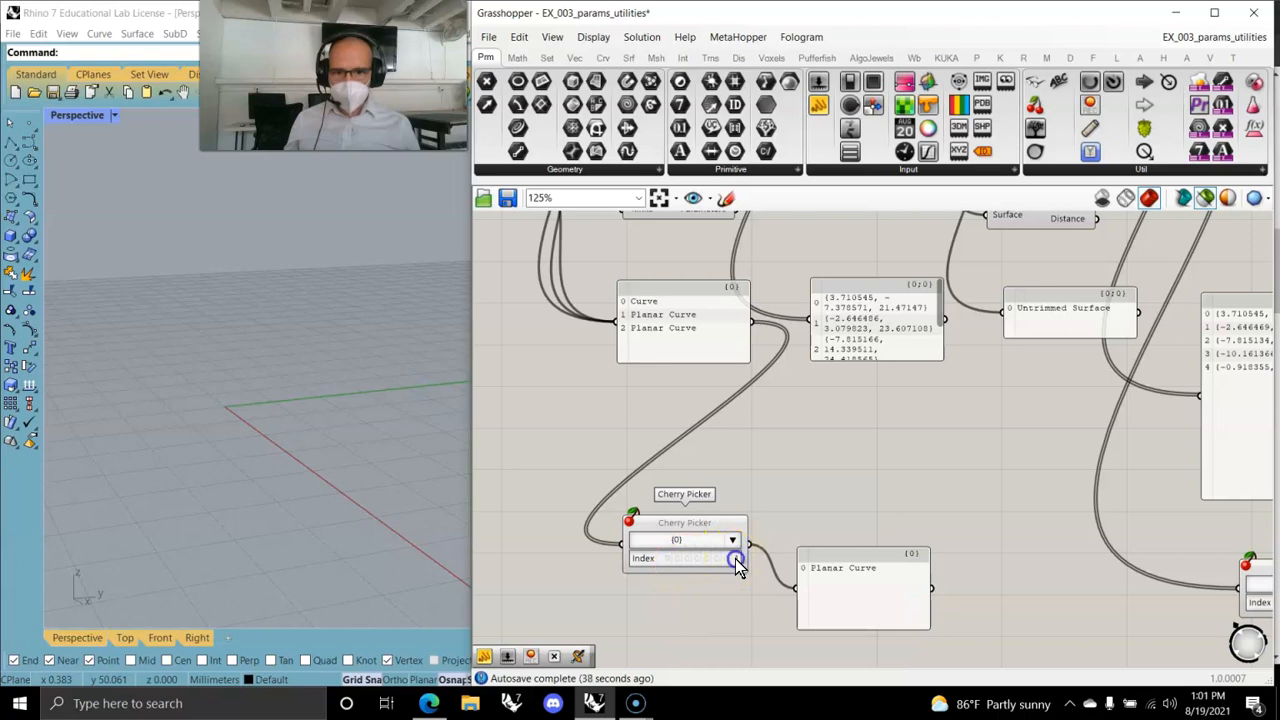
pyautogui.click(737, 539)
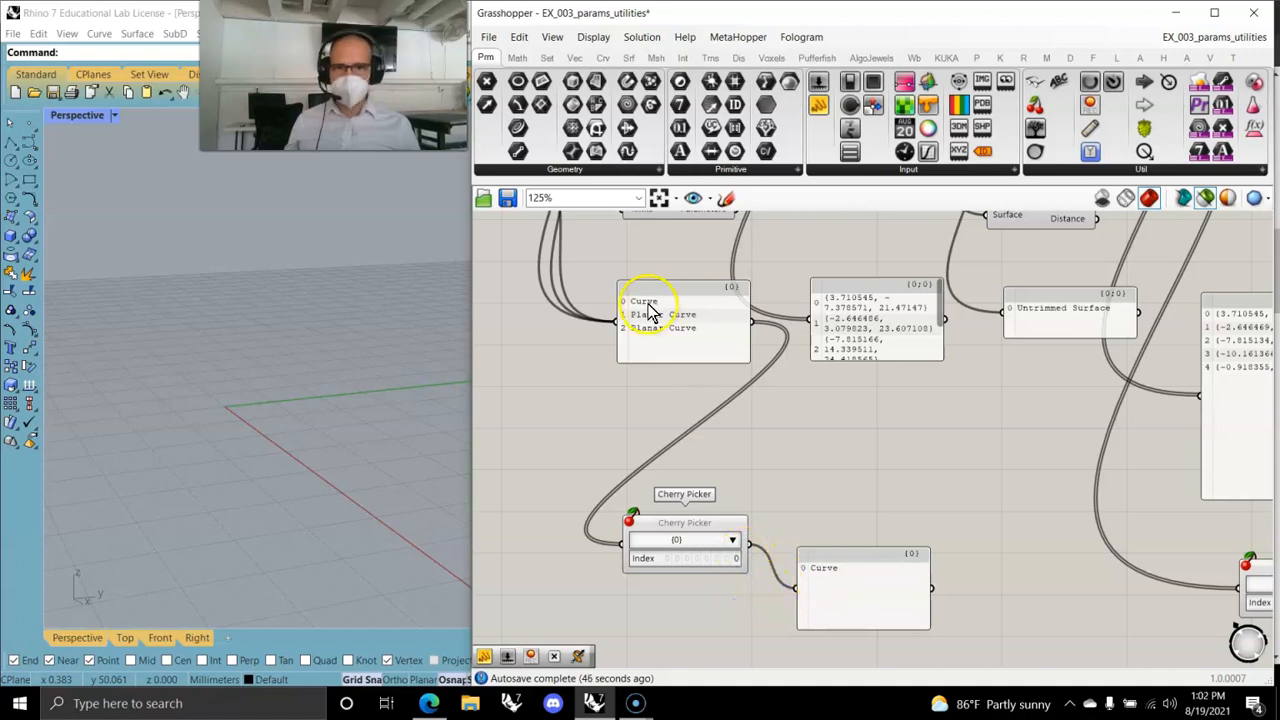
# Examine the Cherry Picker fed by the closest points and the remaining one at the end of the definition.
pyautogui.scroll(-5, 914, 551)
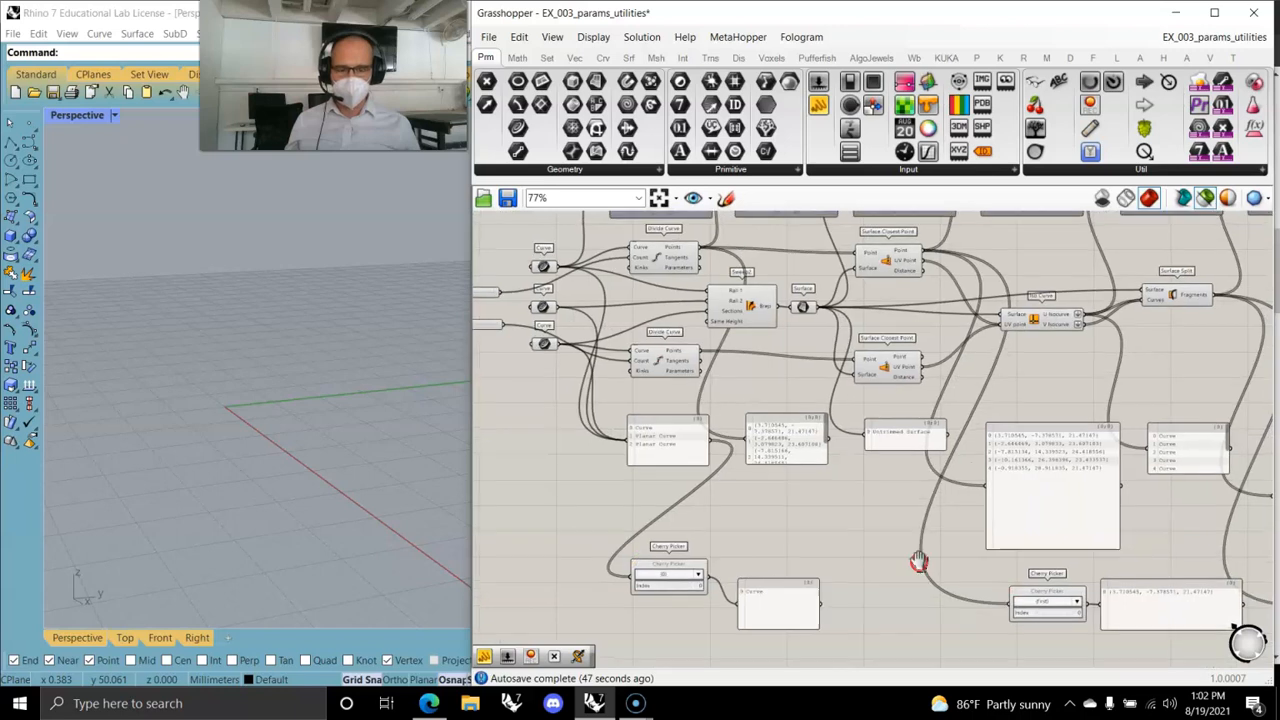
pyautogui.moveTo(918, 563); pyautogui.dragTo(783, 449, button='right')
pyautogui.scroll(5, 940, 525)
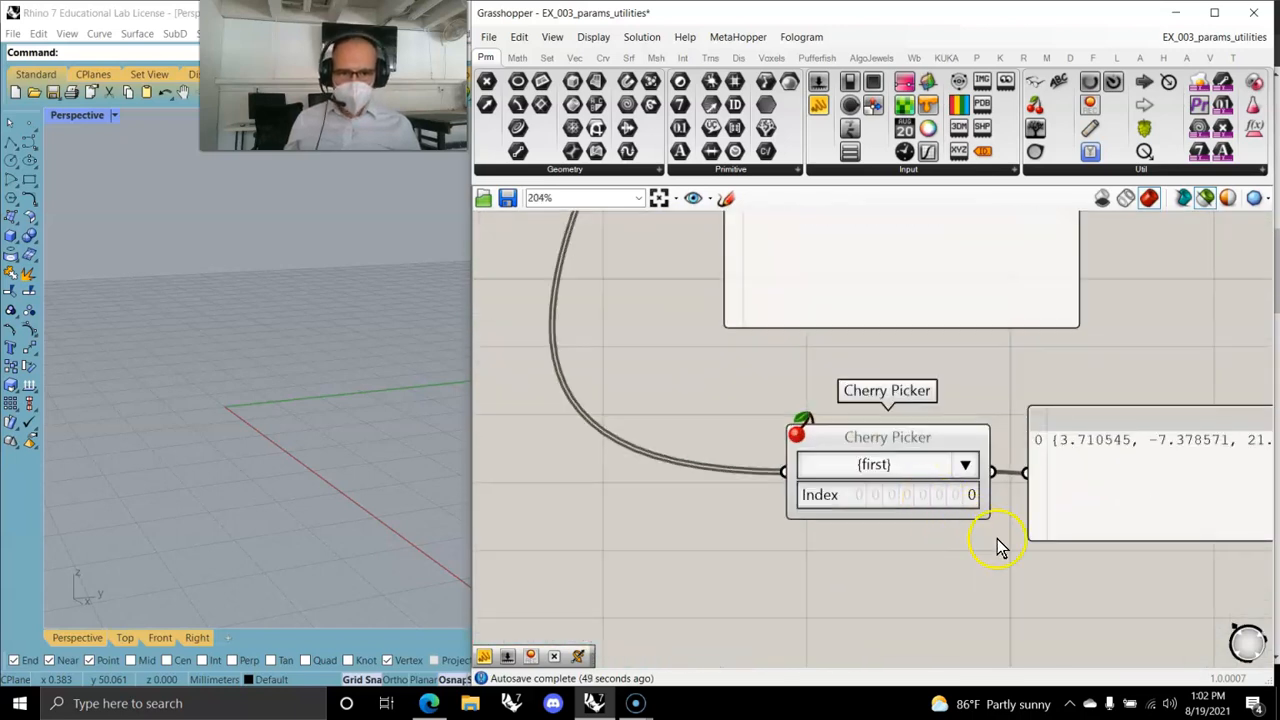
pyautogui.moveTo(1001, 546); pyautogui.dragTo(763, 512, button='right')
pyautogui.scroll(-3, 785, 503)
pyautogui.moveTo(990, 458); pyautogui.dragTo(788, 476, button='right')
pyautogui.scroll(-2, 906, 481)
pyautogui.moveTo(1056, 491); pyautogui.dragTo(1080, 506, button='right')
pyautogui.scroll(-3, 885, 491)
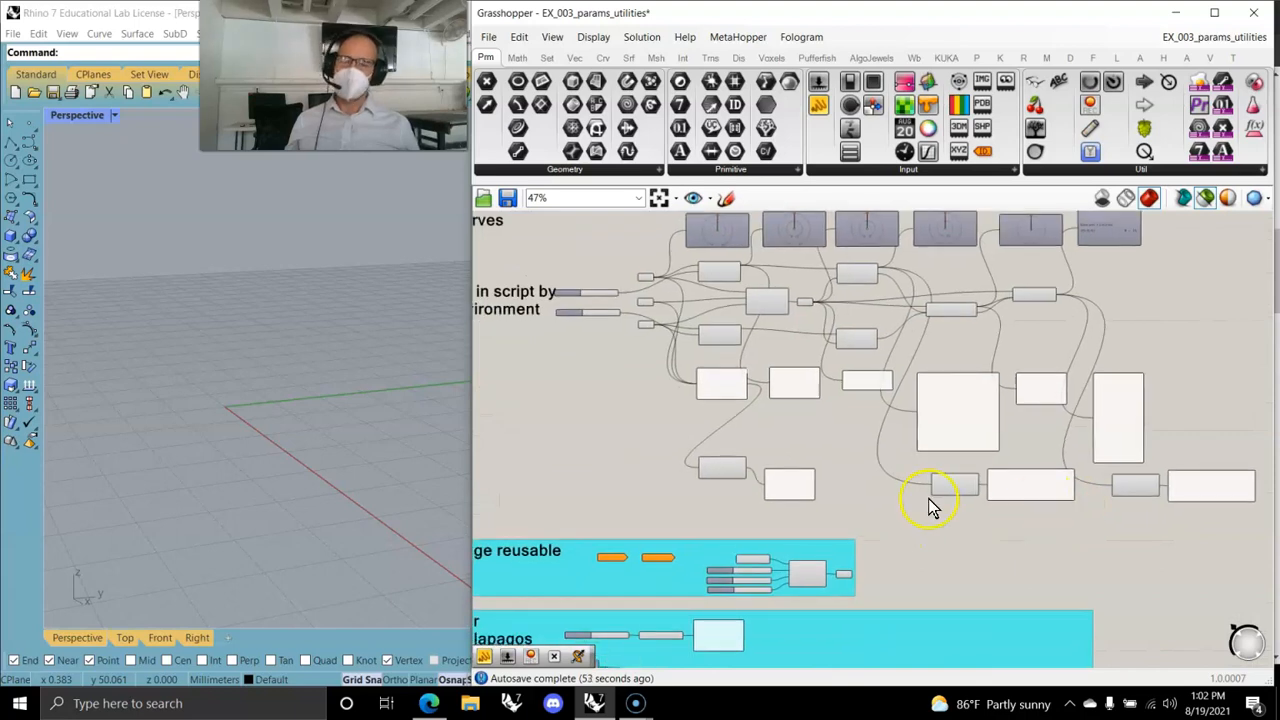
# Select the whole three-curves definition together with its notes and group it.
pyautogui.moveTo(583, 478); pyautogui.dragTo(786, 521, button='right')
pyautogui.scroll(-2, 686, 500)
pyautogui.moveTo(1254, 573); pyautogui.dragTo(522, 348)
pyautogui.moveTo(257, 371); pyautogui.dragTo(226, 346, button='right')
pyautogui.scroll(8, 220, 334)
pyautogui.scroll(-5, 230, 348)
pyautogui.moveTo(829, 509); pyautogui.dragTo(763, 477, button='right')
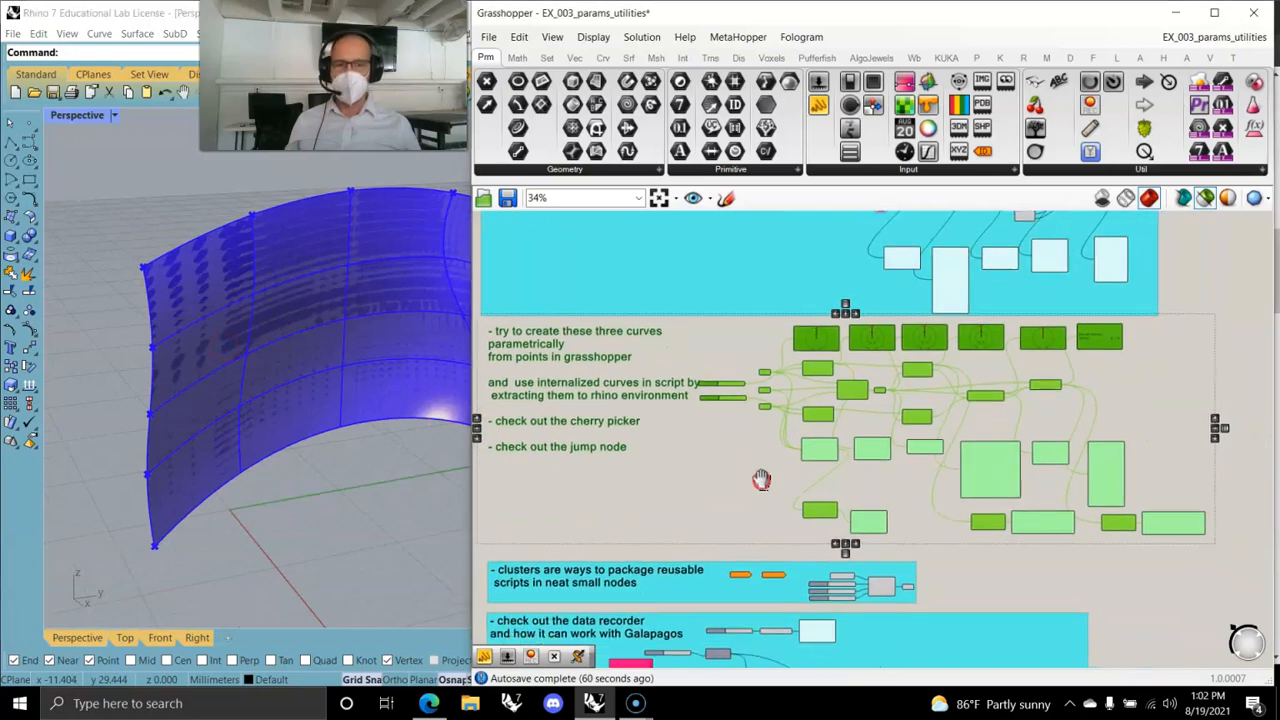
pyautogui.moveTo(690, 519); pyautogui.dragTo(688, 464, button='right')
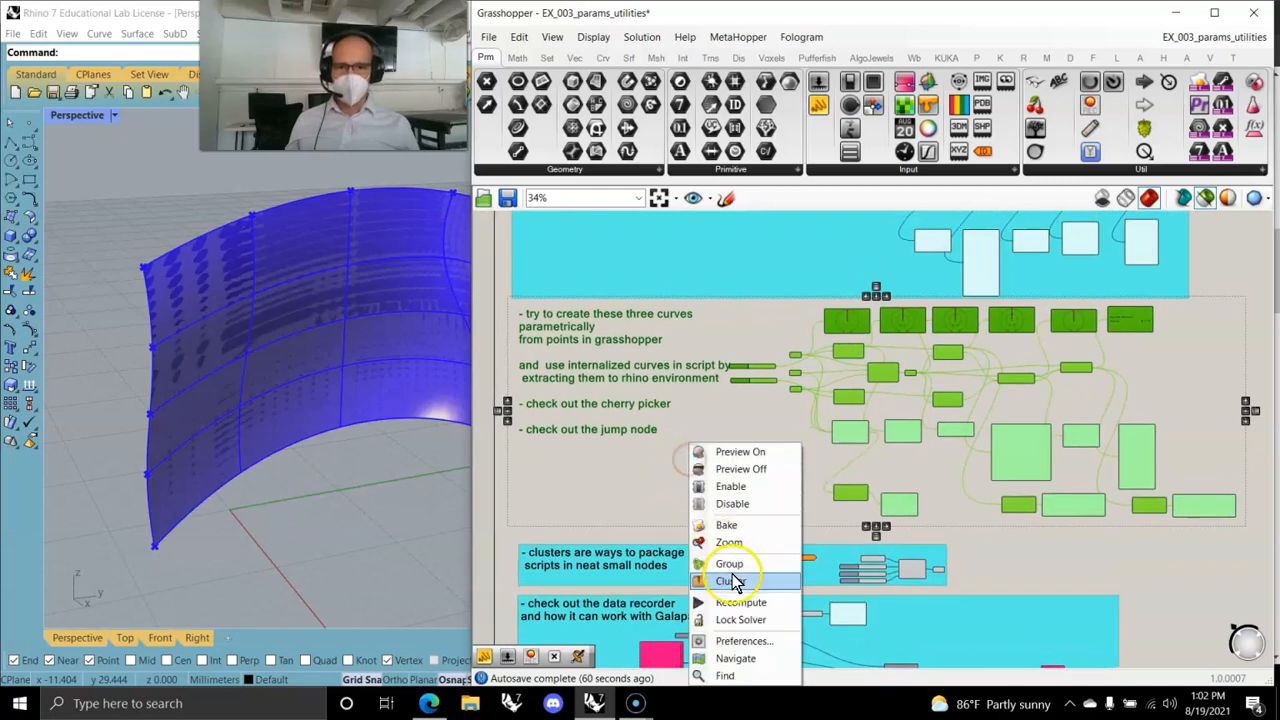
pyautogui.click(732, 566)
# Colour the new three-curves group cyan to match the other groups, and clear the selection.
pyautogui.rightClick(677, 487)
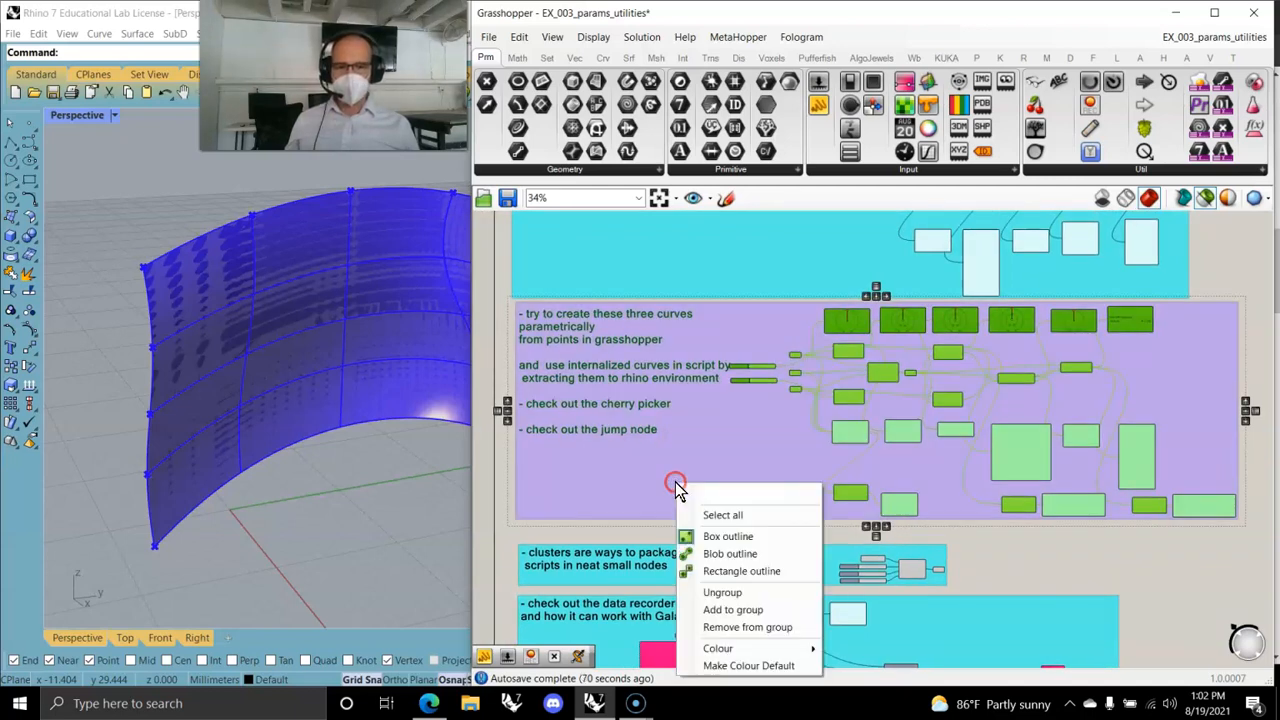
pyautogui.moveTo(800, 652)
pyautogui.click(990, 545)
pyautogui.click(1183, 538)
# Examine the clusters example: its note, the Cluster Input and Cluster Output nodes, and the Cluster component with its inputs.
pyautogui.moveTo(862, 584); pyautogui.dragTo(890, 418, button='right')
pyautogui.scroll(1, 547, 374)
pyautogui.scroll(-1, 555, 374)
pyautogui.scroll(4, 656, 389)
pyautogui.moveTo(685, 398); pyautogui.dragTo(712, 410, button='right')
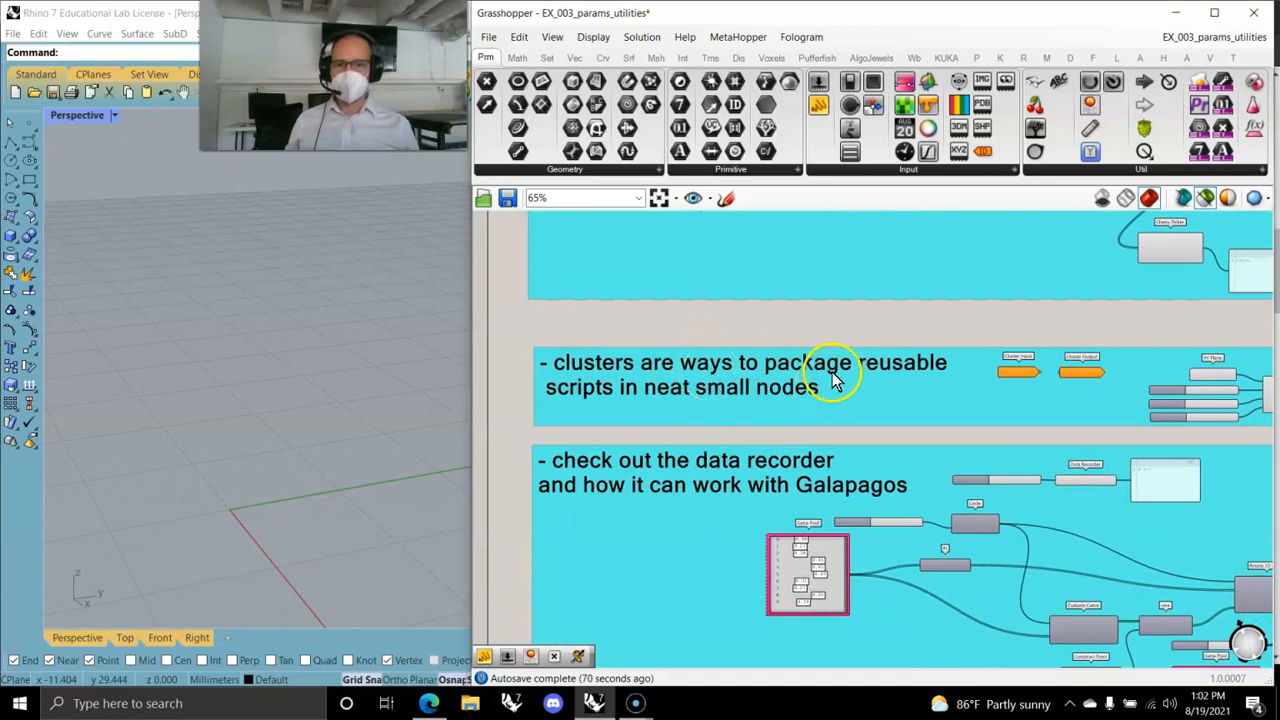
pyautogui.scroll(5, 880, 406)
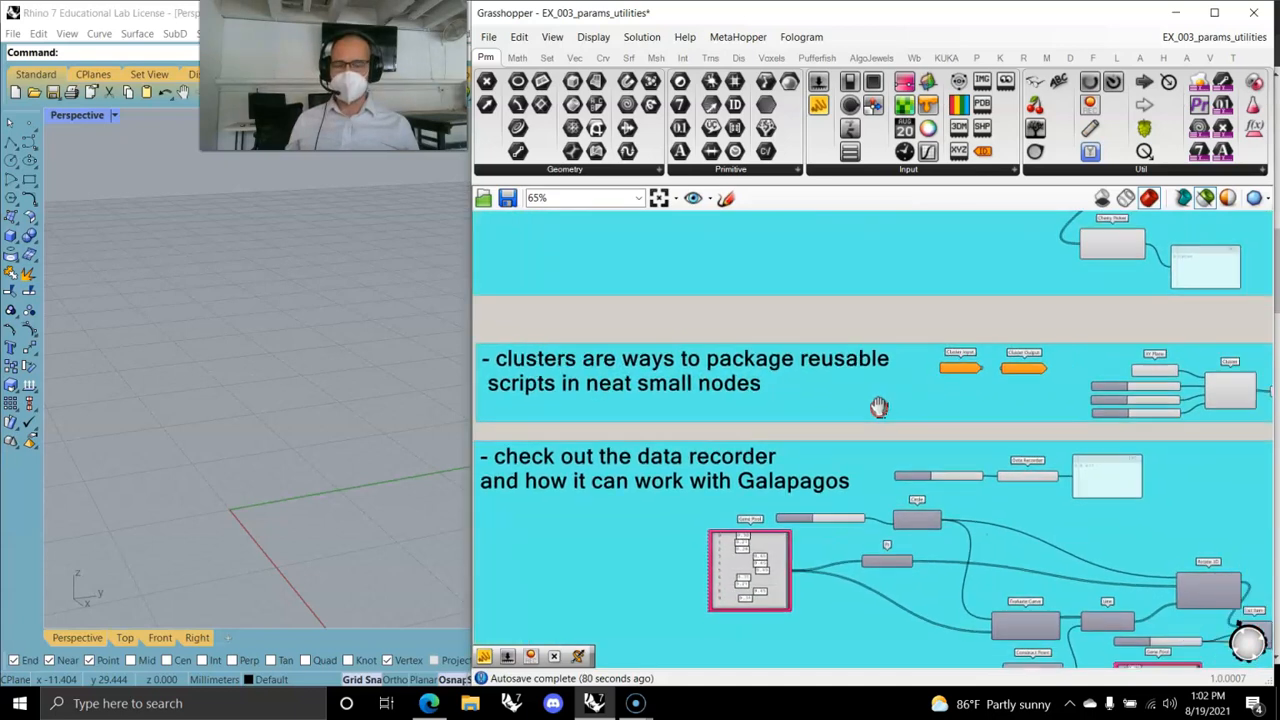
pyautogui.scroll(3, 838, 412)
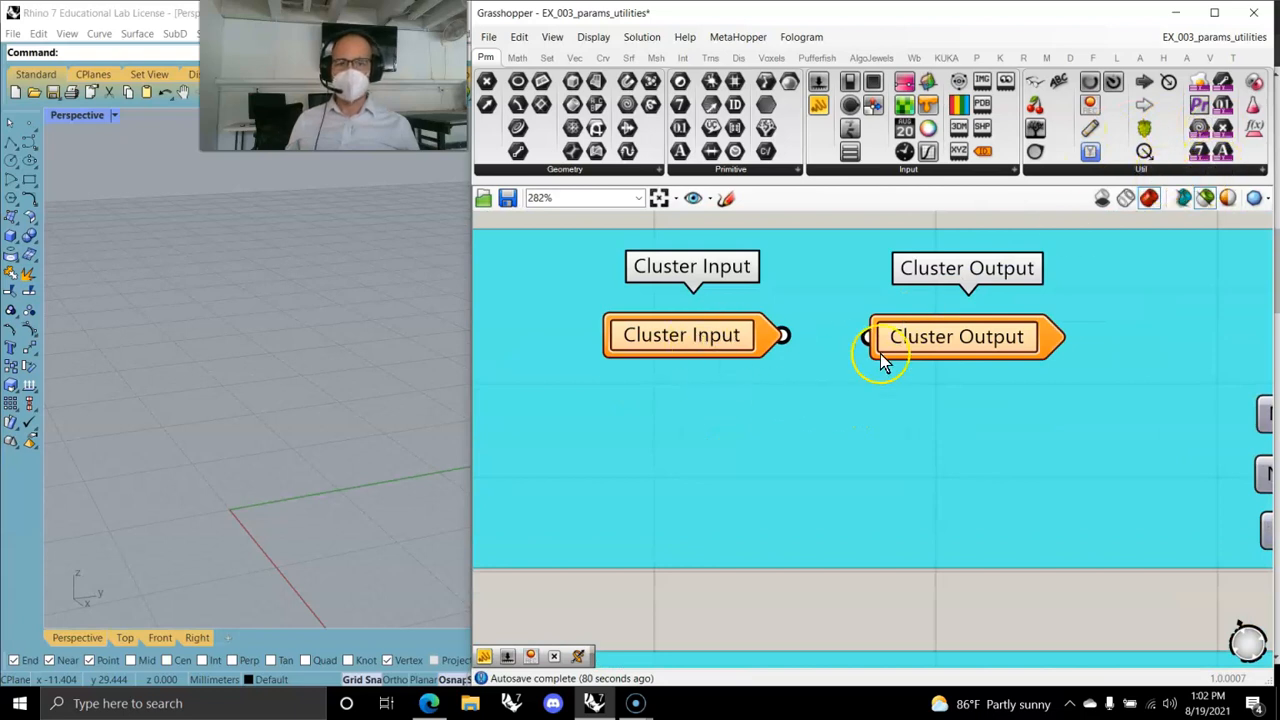
pyautogui.scroll(-3, 880, 362)
pyautogui.scroll(4, 777, 408)
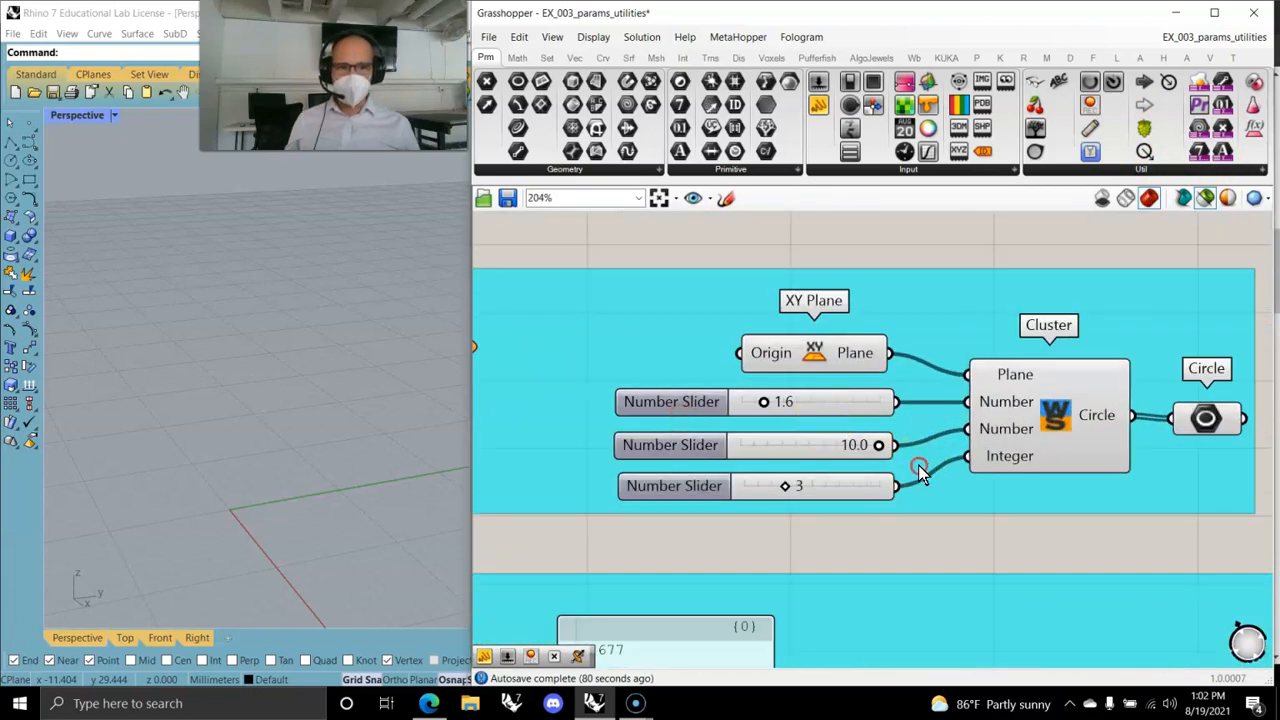
pyautogui.moveTo(918, 465); pyautogui.dragTo(848, 408, button='right')
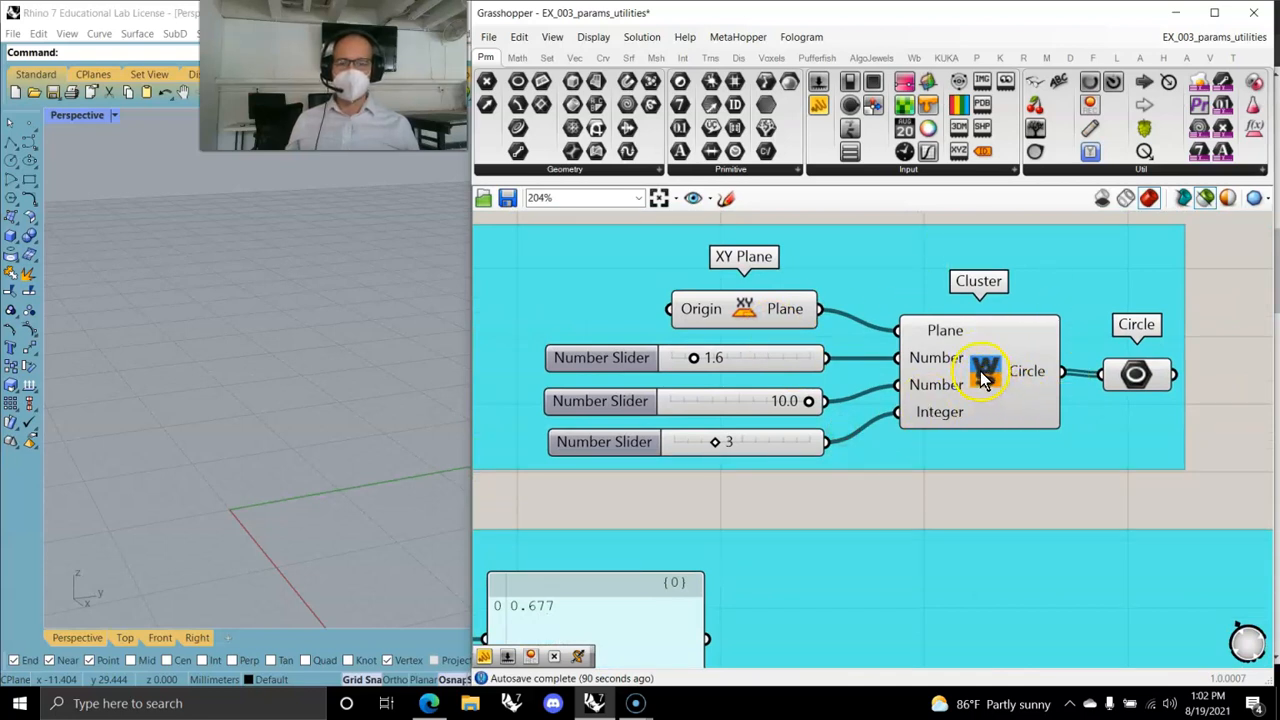
pyautogui.moveTo(982, 378)
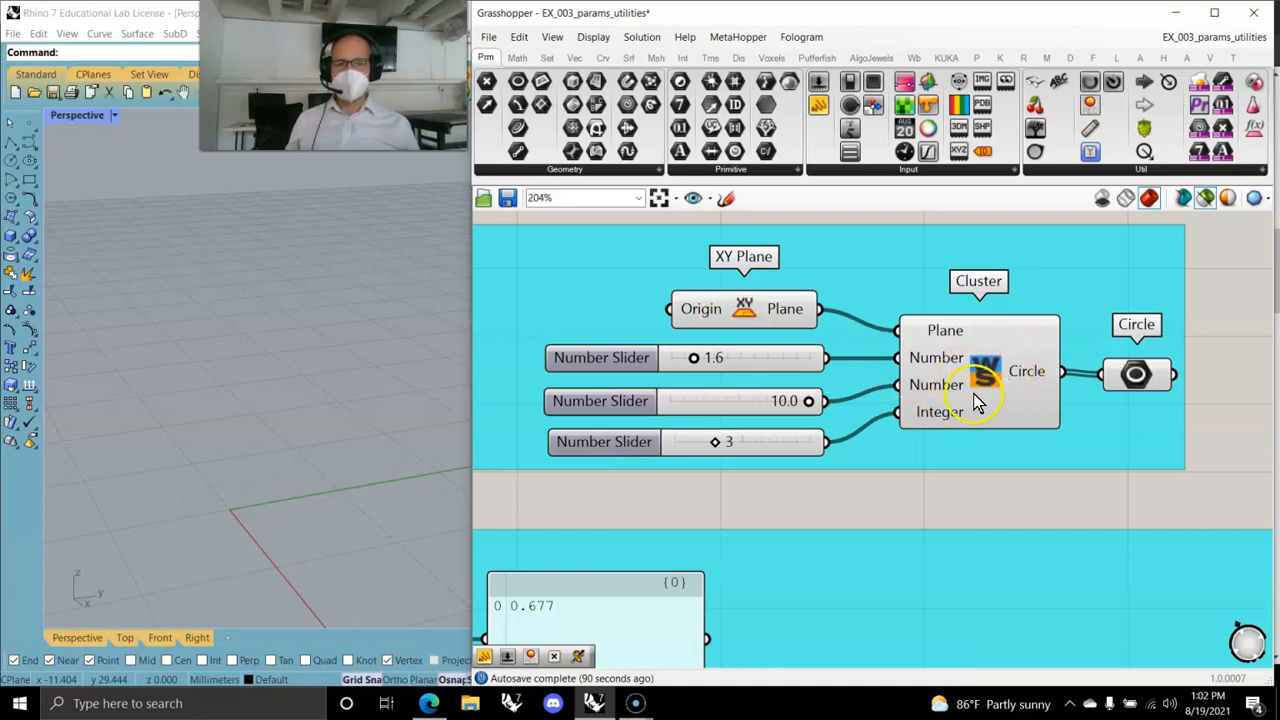
# Preview the plane and circles around the cluster, and set its first number slider to 2.8 and integer slider to 5.
pyautogui.click(757, 311)
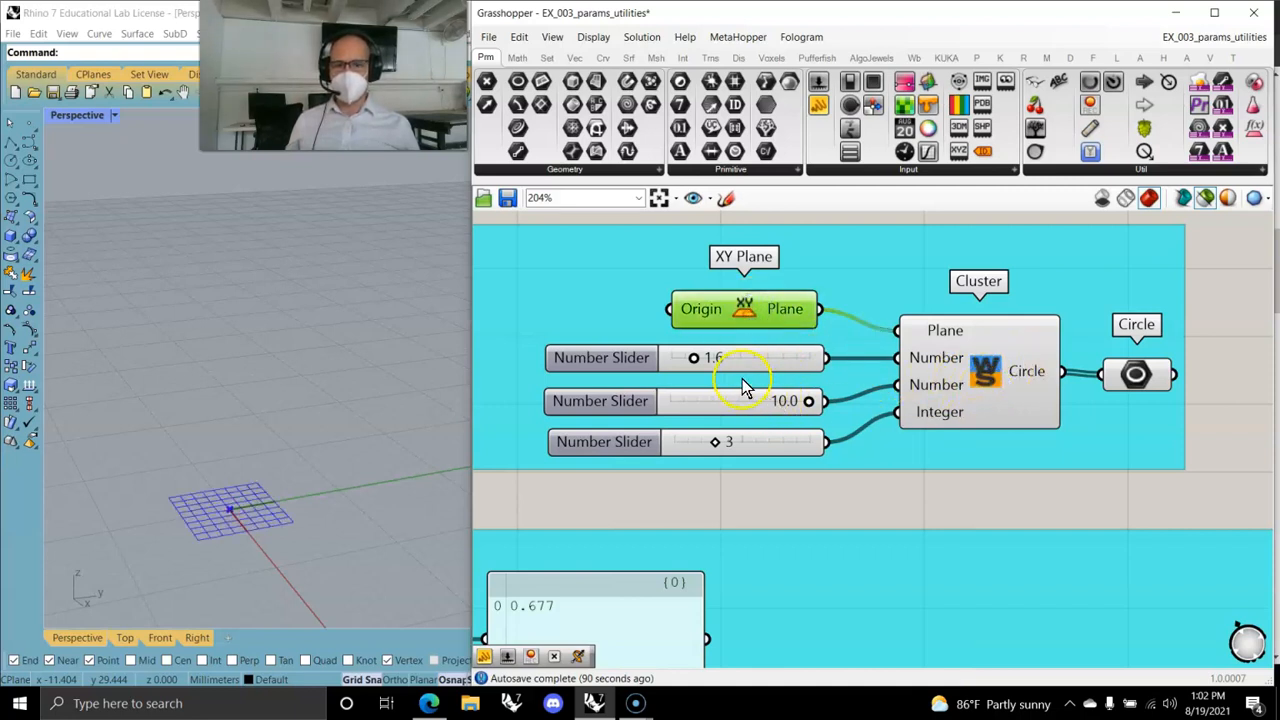
pyautogui.click(1126, 368)
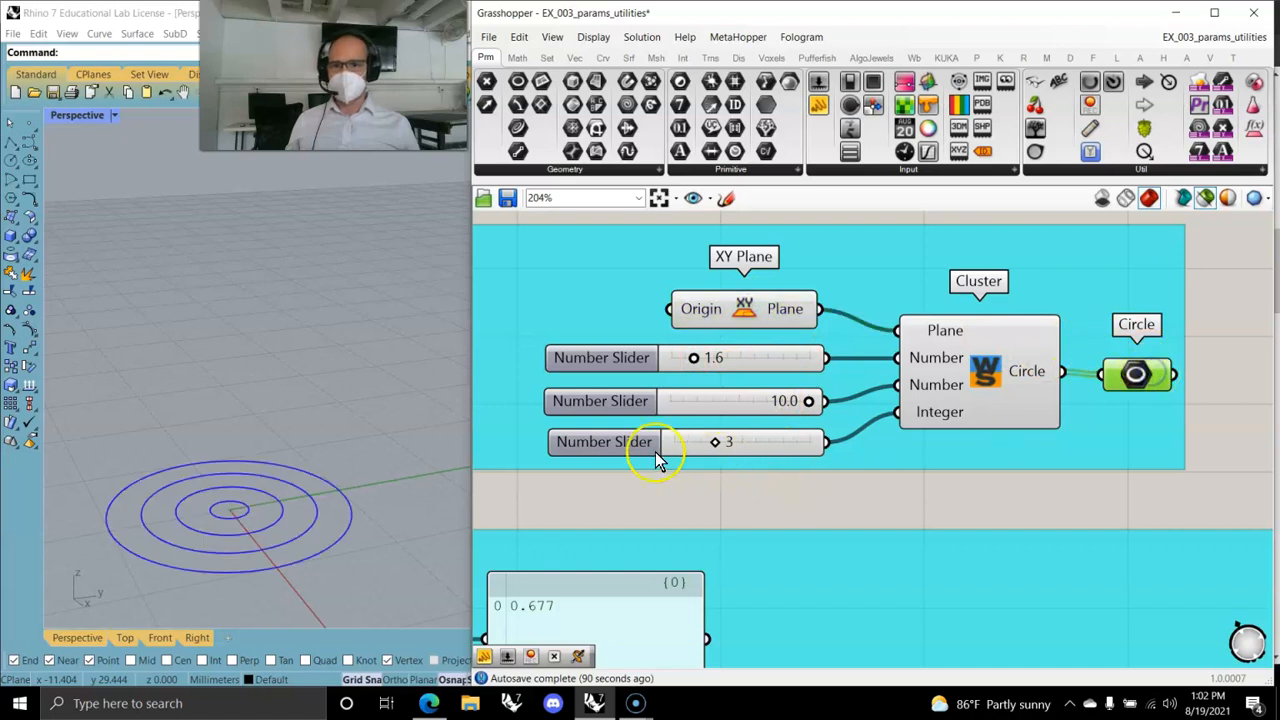
pyautogui.moveTo(693, 358)
pyautogui.mouseDown()
pyautogui.moveTo(737, 357)
pyautogui.moveTo(710, 357)
pyautogui.mouseUp()
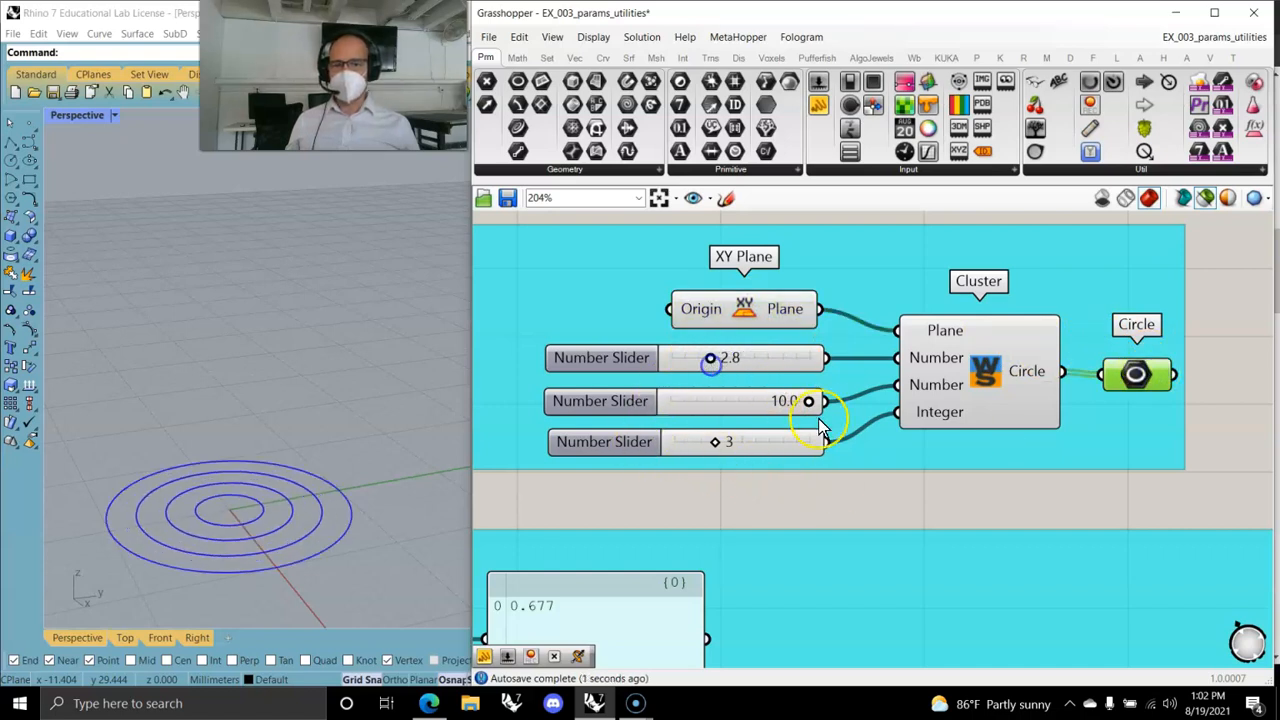
pyautogui.moveTo(814, 410)
pyautogui.mouseDown()
pyautogui.moveTo(737, 409)
pyautogui.moveTo(815, 420)
pyautogui.mouseUp()
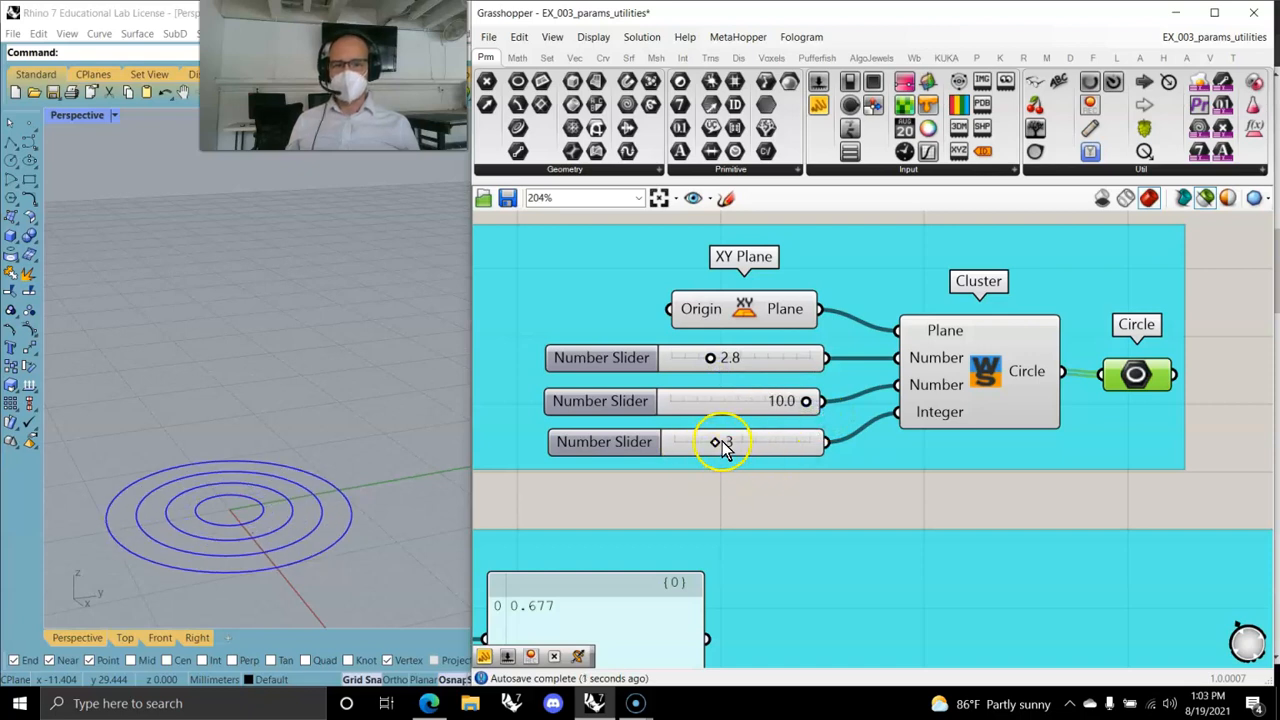
pyautogui.moveTo(722, 445); pyautogui.dragTo(755, 446)
# Try to open the protected cluster by entering its password, and clear the selection.
pyautogui.doubleClick(983, 372)
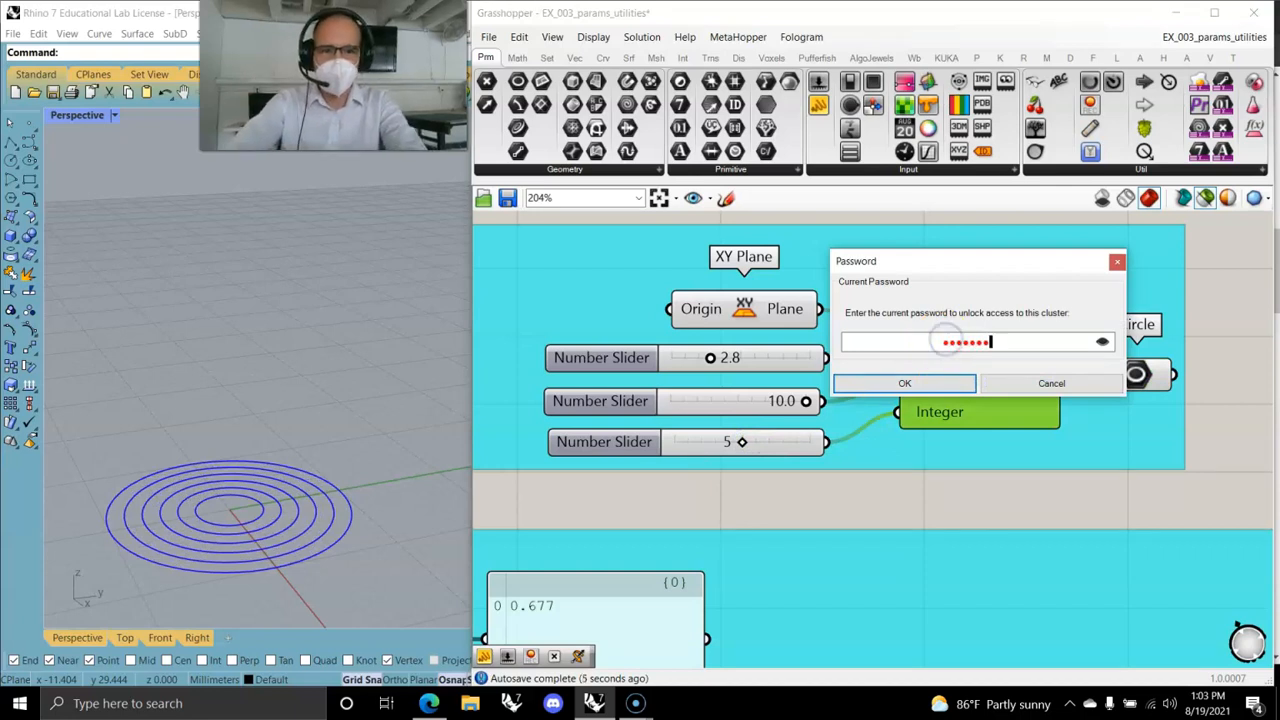
pyautogui.press('Return')
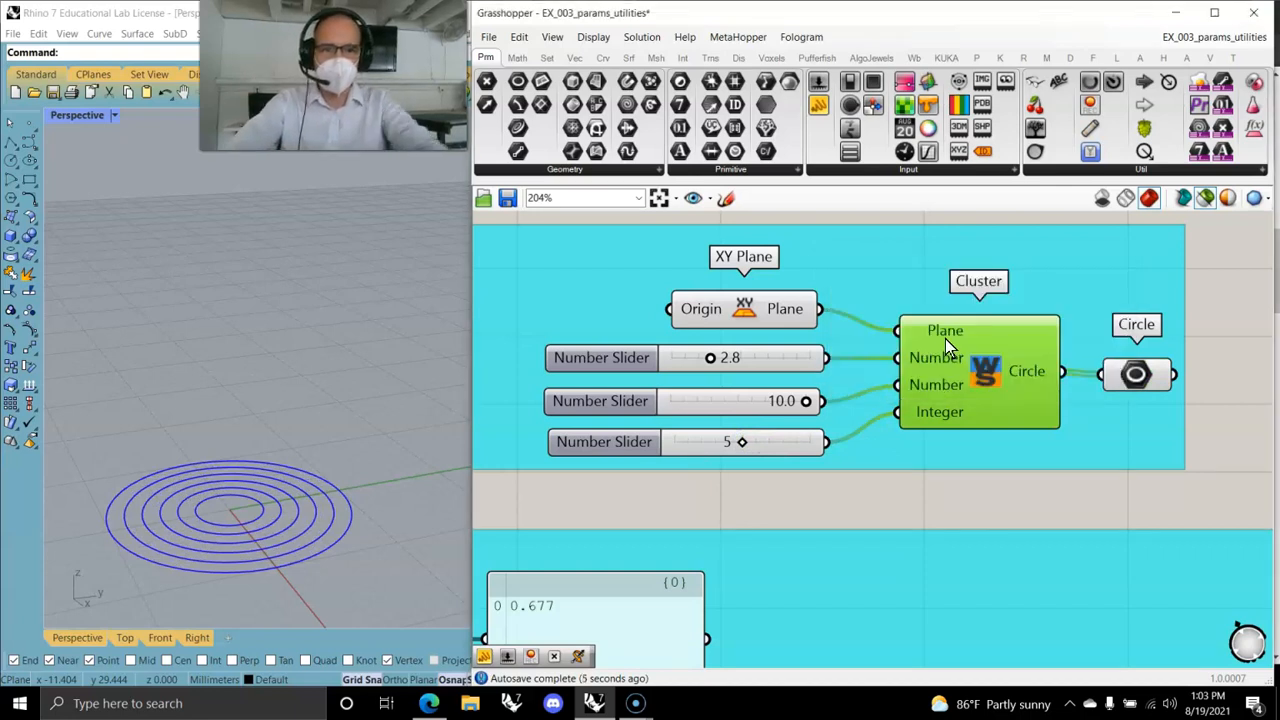
pyautogui.doubleClick(988, 372)
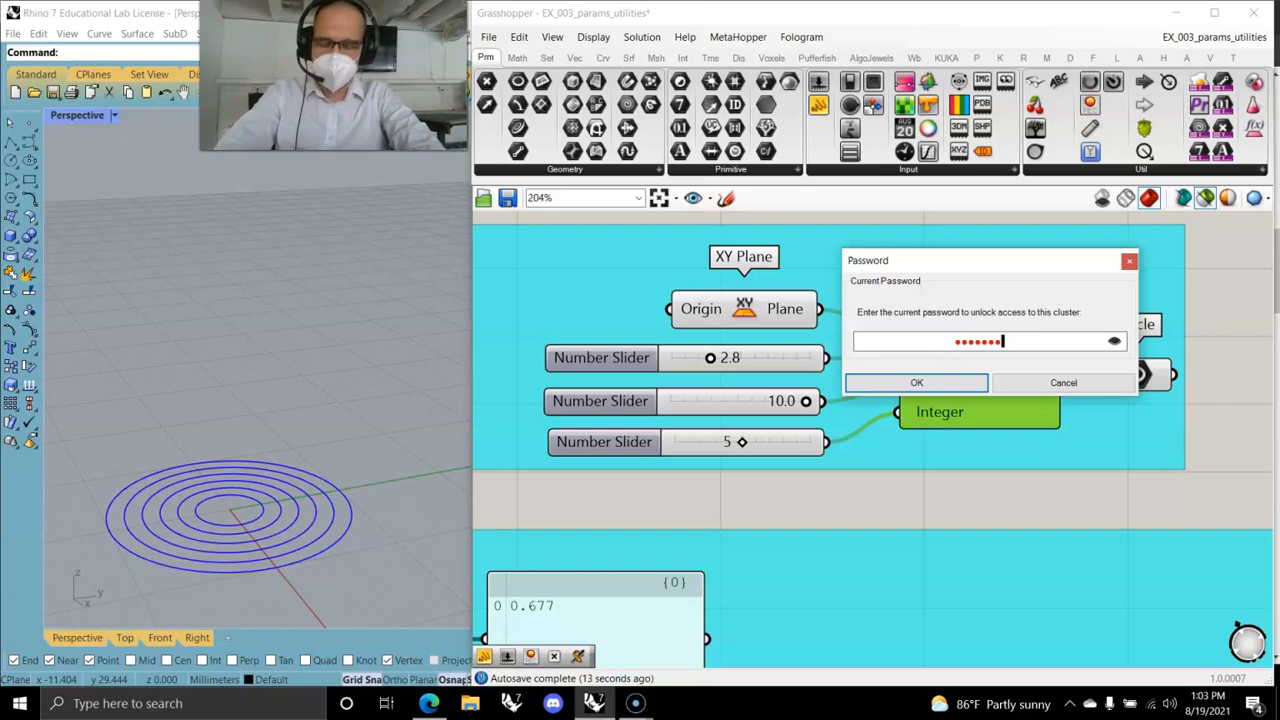
pyautogui.press('Return')
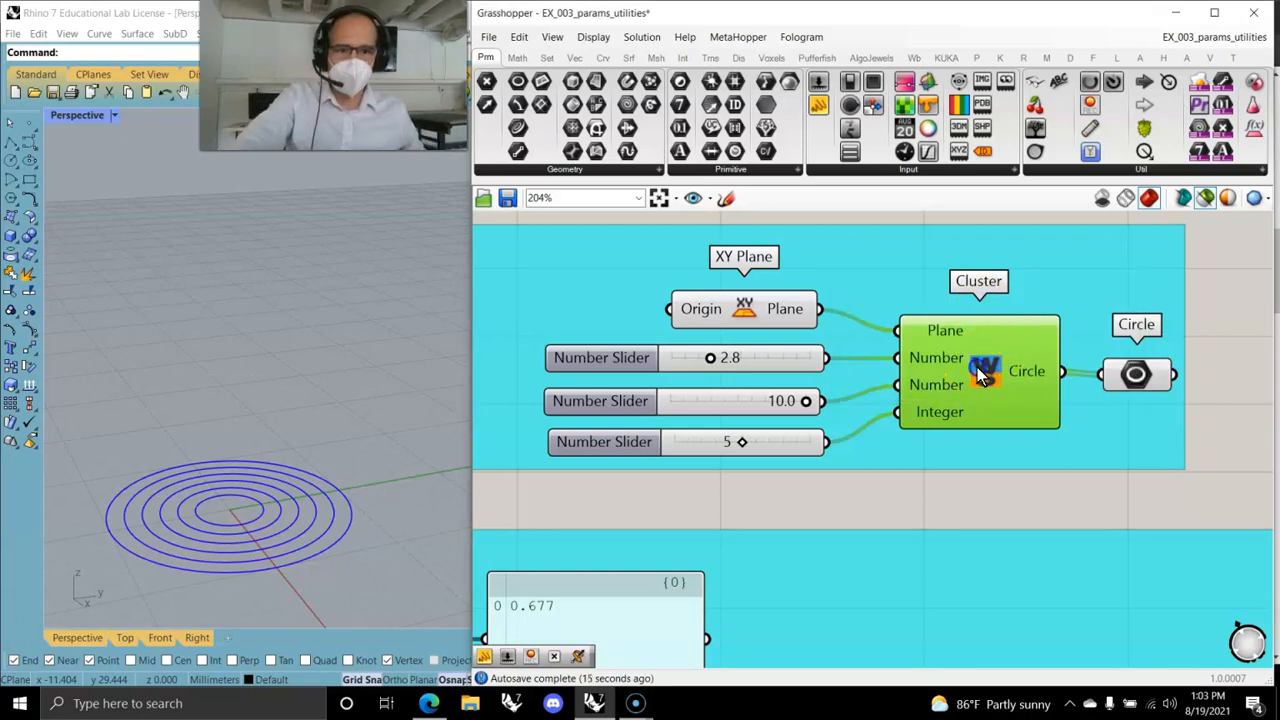
pyautogui.doubleClick(983, 372)
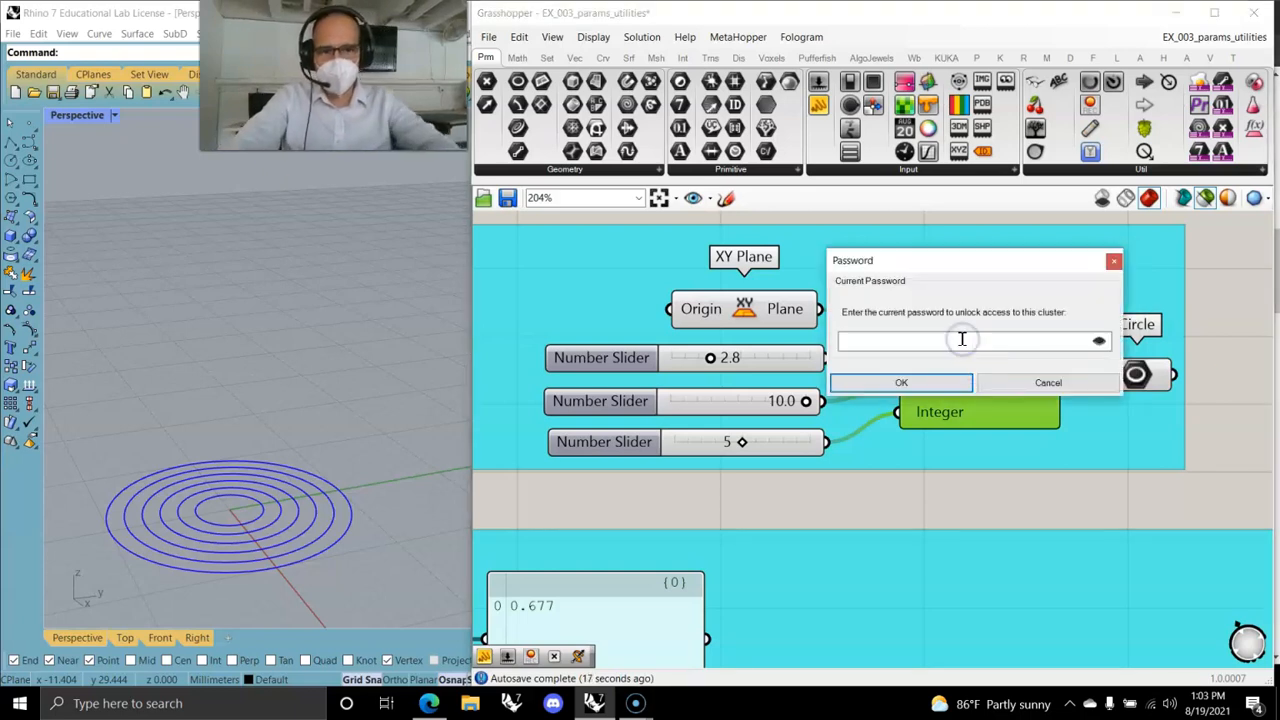
pyautogui.press('Return')
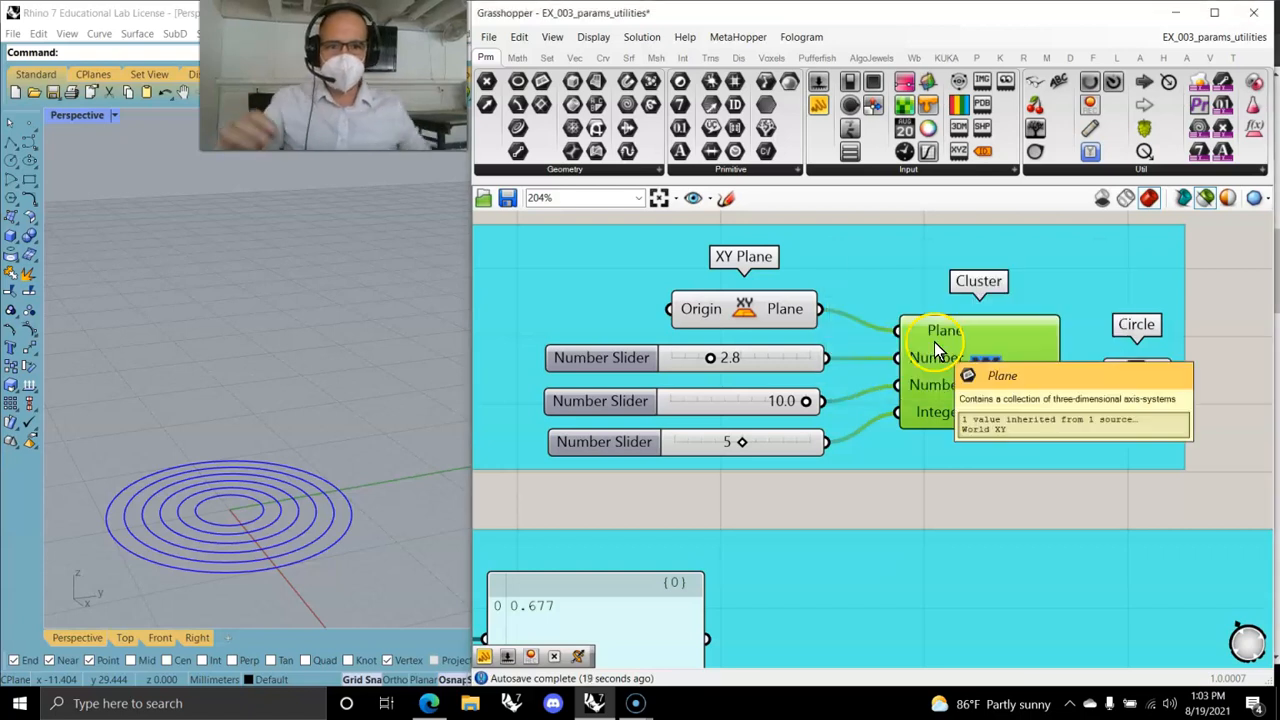
pyautogui.click(970, 497)
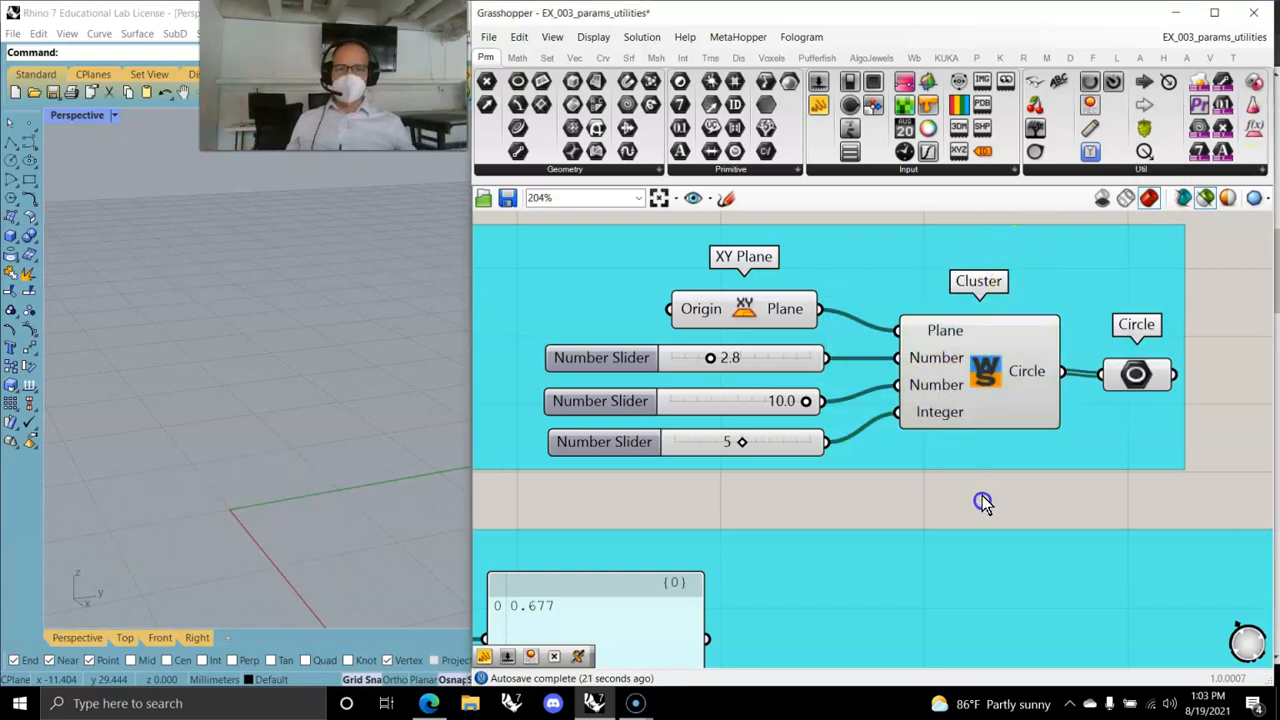
# Preview the Circle output of the cluster and examine how its integer slider and inputs drive the circles.
pyautogui.scroll(-2, 970, 380)
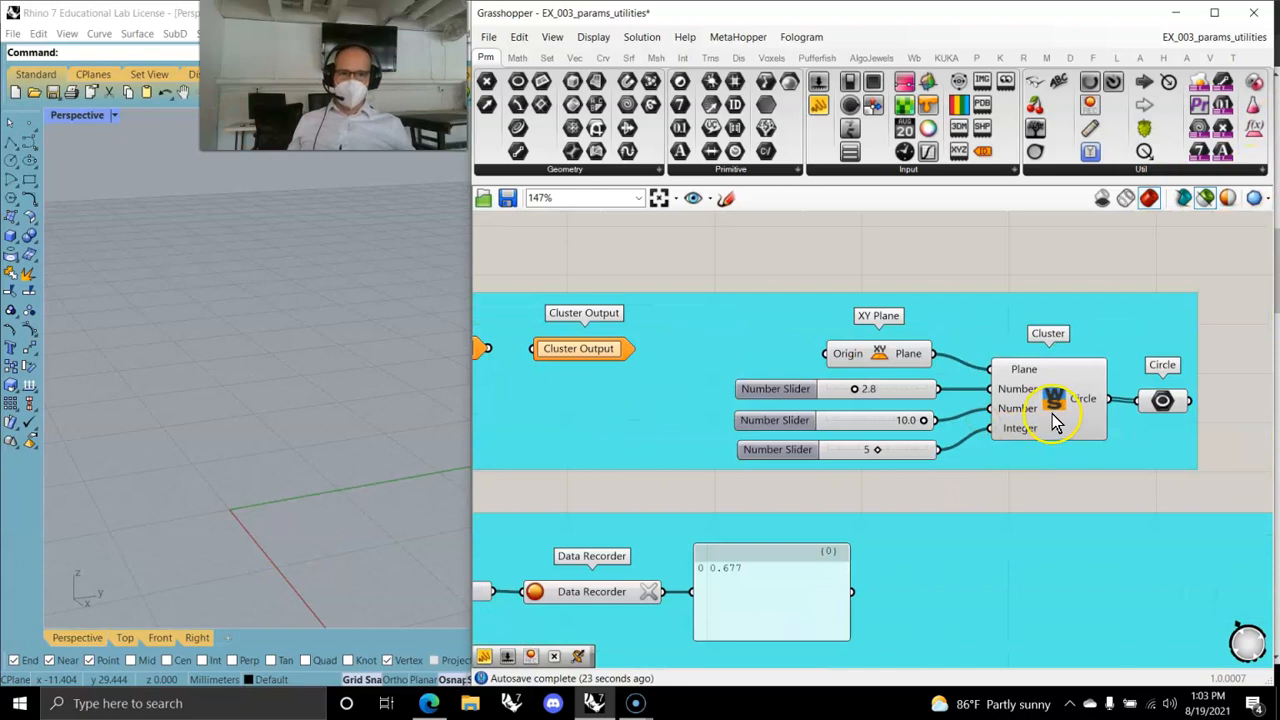
pyautogui.click(1153, 406)
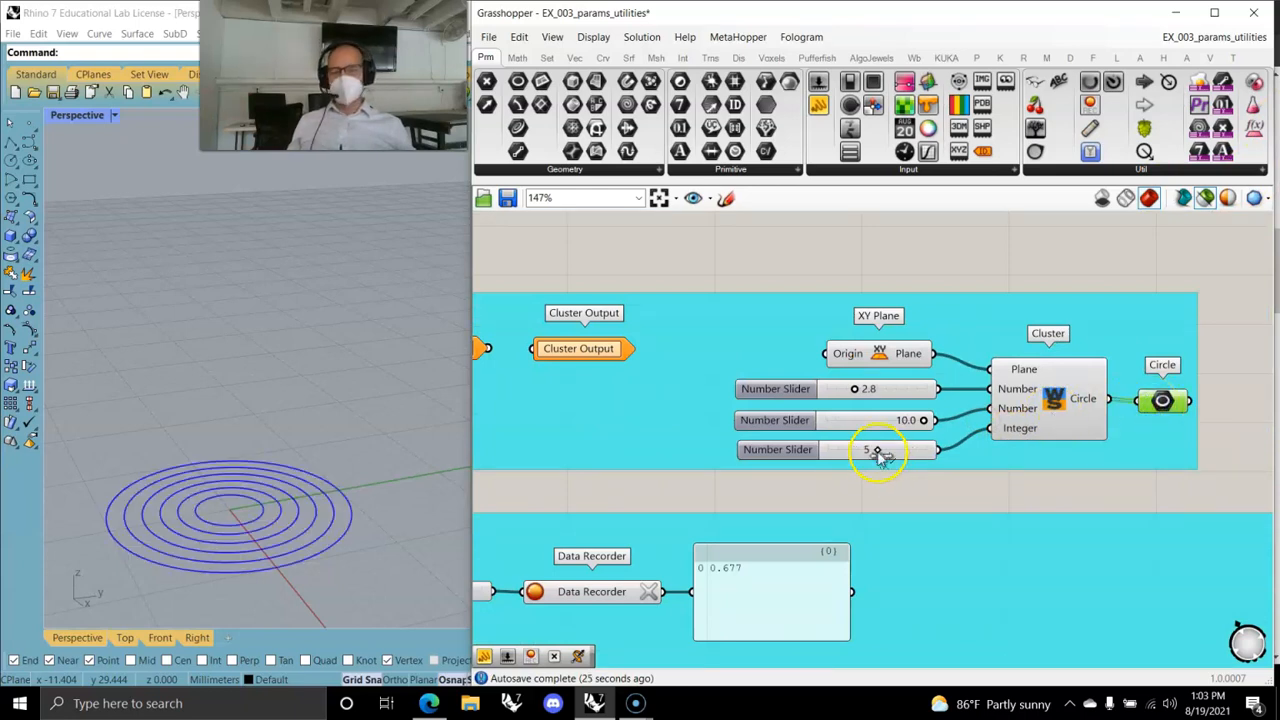
pyautogui.moveTo(876, 452)
pyautogui.mouseDown()
pyautogui.moveTo(858, 451)
pyautogui.moveTo(873, 452)
pyautogui.mouseUp()
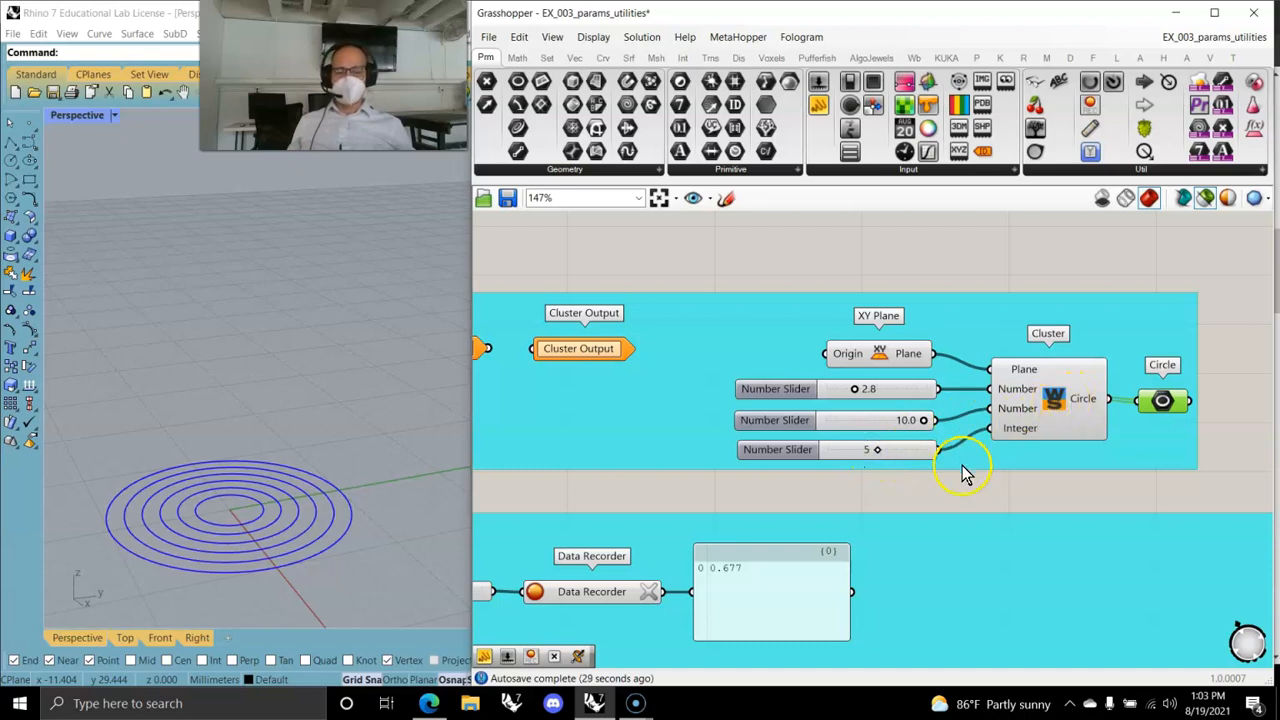
pyautogui.moveTo(963, 474); pyautogui.dragTo(1051, 400, button='right')
pyautogui.scroll(-1, 1055, 400)
pyautogui.moveTo(1132, 342)
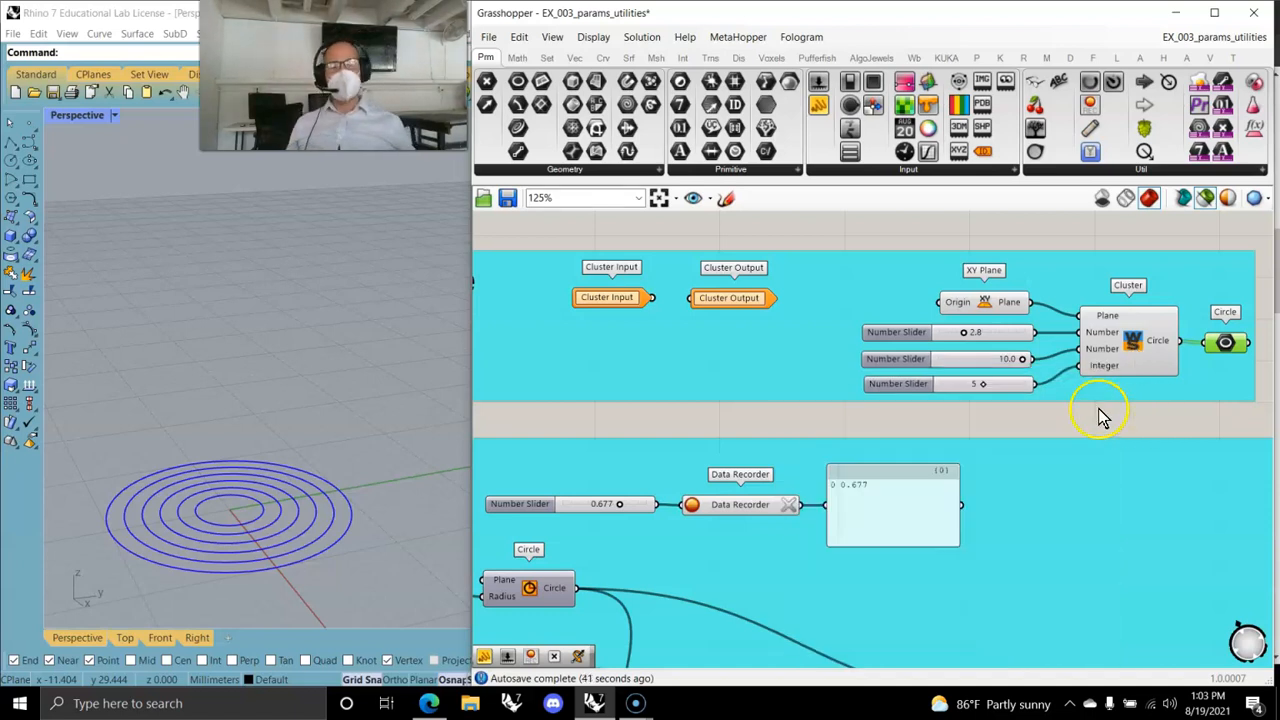
# Switch off recording on the Data Recorder in the Galapagos example and move the component slightly up.
pyautogui.moveTo(865, 425); pyautogui.dragTo(905, 367, button='right')
pyautogui.scroll(-3, 905, 367)
pyautogui.moveTo(790, 540); pyautogui.dragTo(897, 442, button='right')
pyautogui.scroll(-3, 1008, 473)
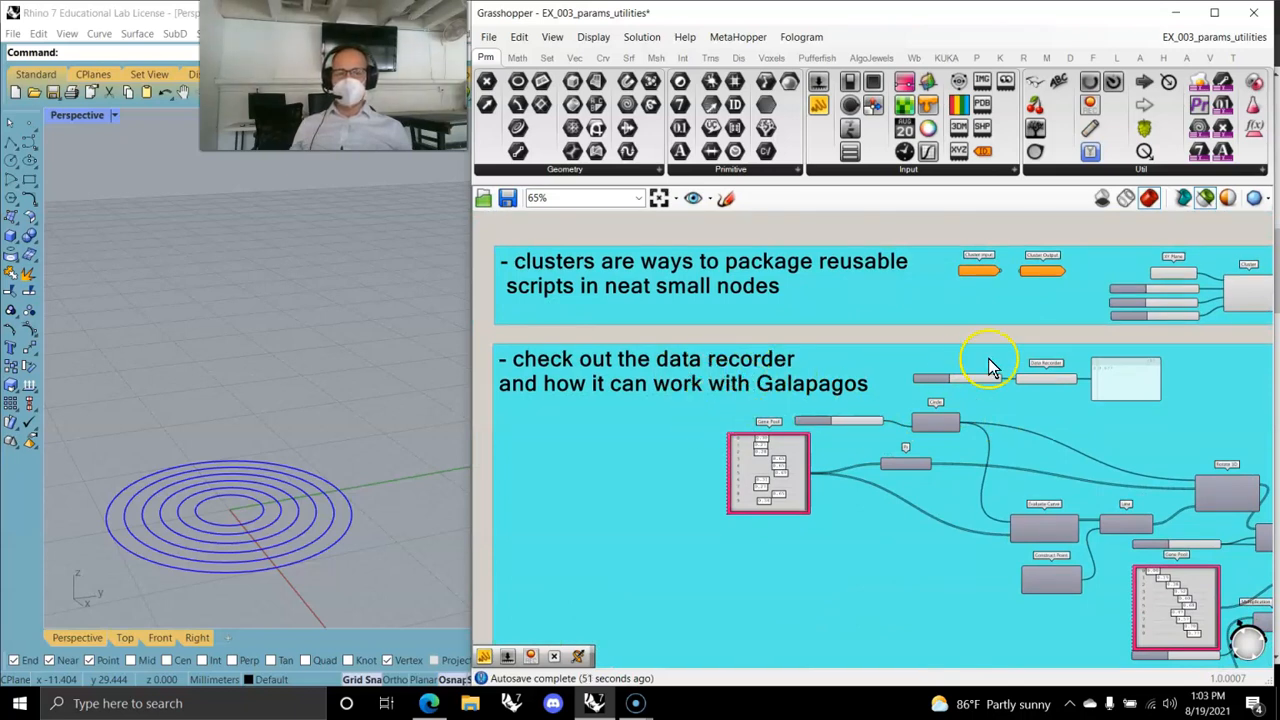
pyautogui.scroll(4, 760, 409)
pyautogui.scroll(-2, 775, 408)
pyautogui.scroll(-1, 778, 405)
pyautogui.scroll(8, 1027, 395)
pyautogui.moveTo(993, 384); pyautogui.dragTo(779, 379, button='right')
pyautogui.click(843, 335)
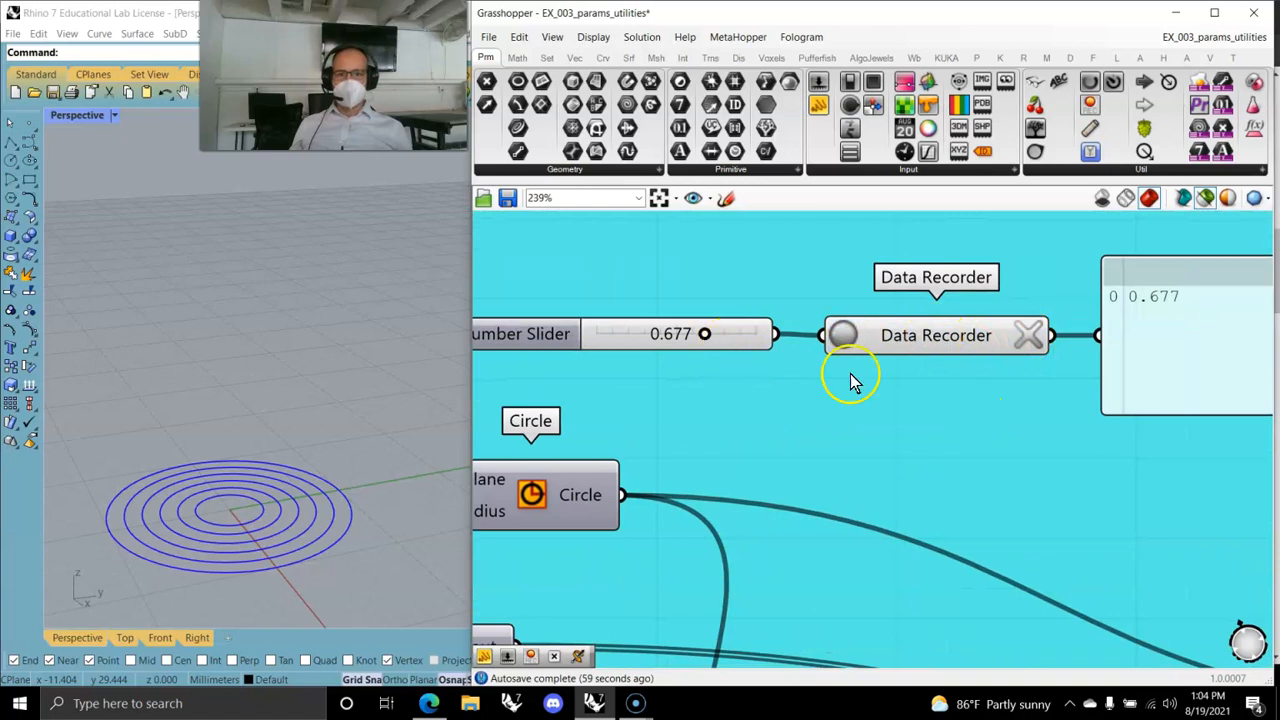
pyautogui.moveTo(880, 343); pyautogui.dragTo(891, 327)
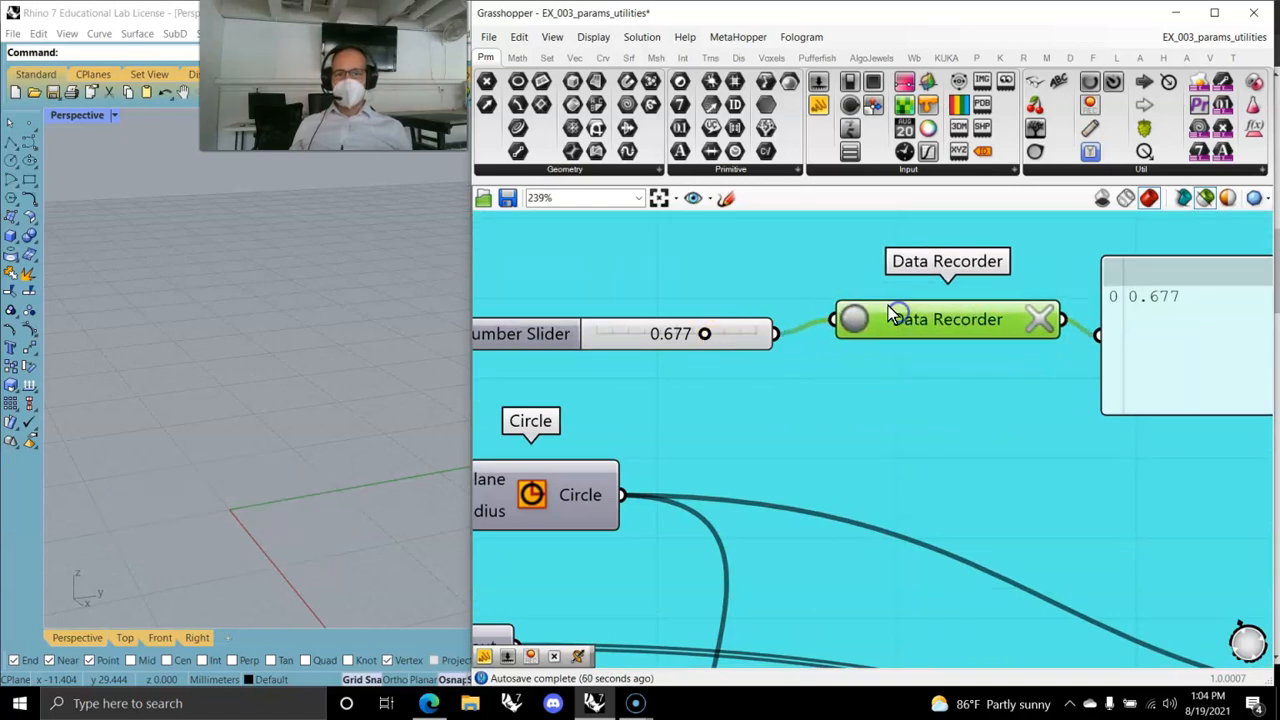
# Add a Trigger component below the Data Recorder and link it to the recorder as its target.
pyautogui.doubleClick(838, 399)
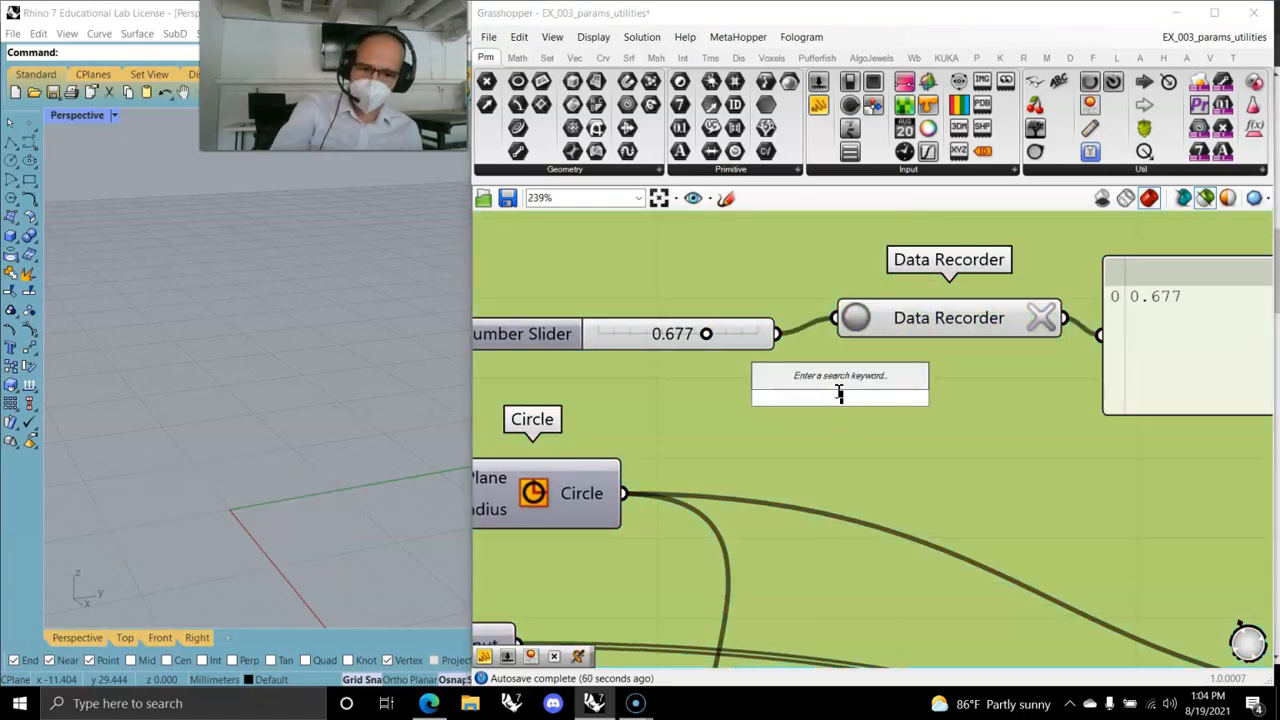
pyautogui.write('timer')
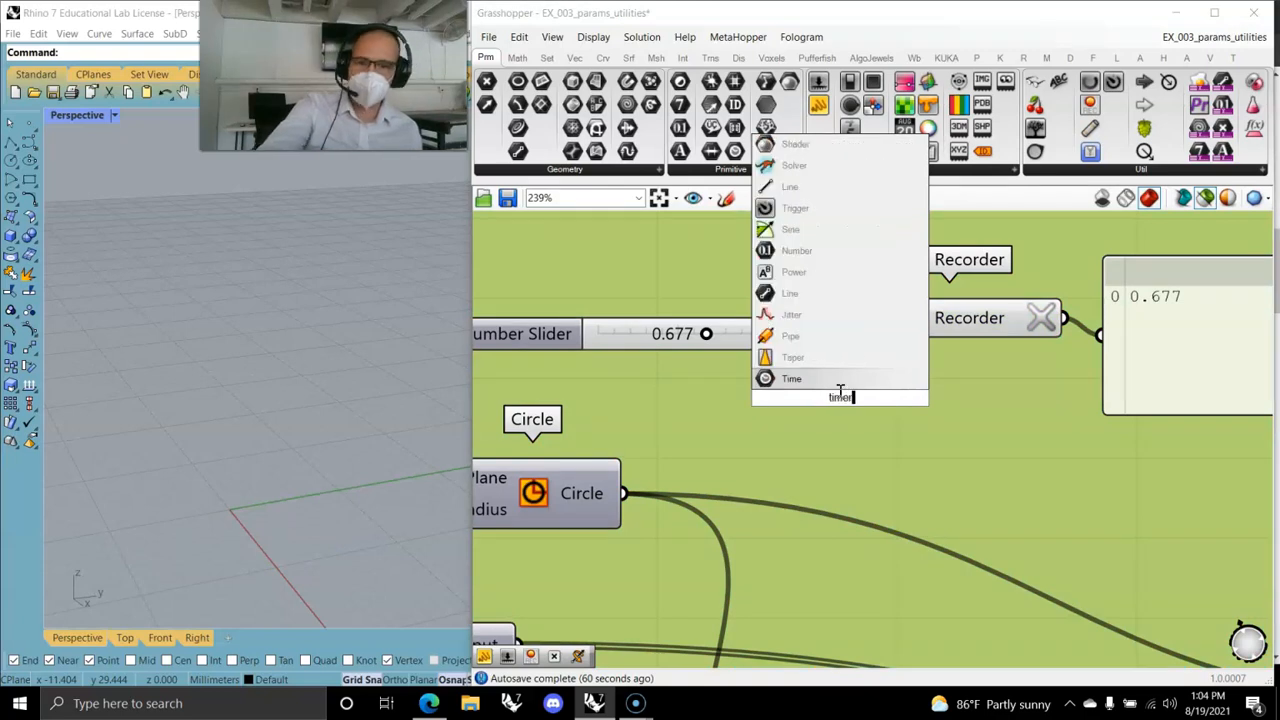
pyautogui.click(791, 210)
pyautogui.moveTo(993, 400); pyautogui.dragTo(970, 325)
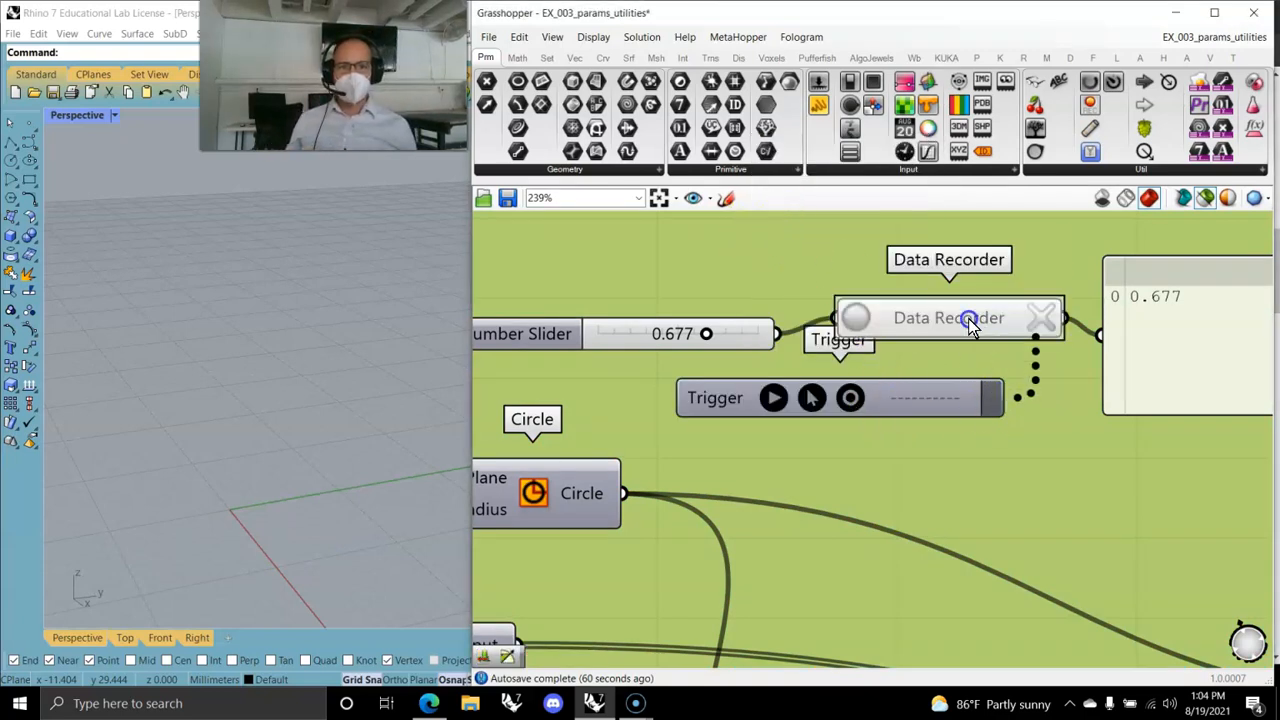
# Set the Trigger's interval to 50 ms and move it slightly farther below the Data Recorder.
pyautogui.rightClick(930, 397)
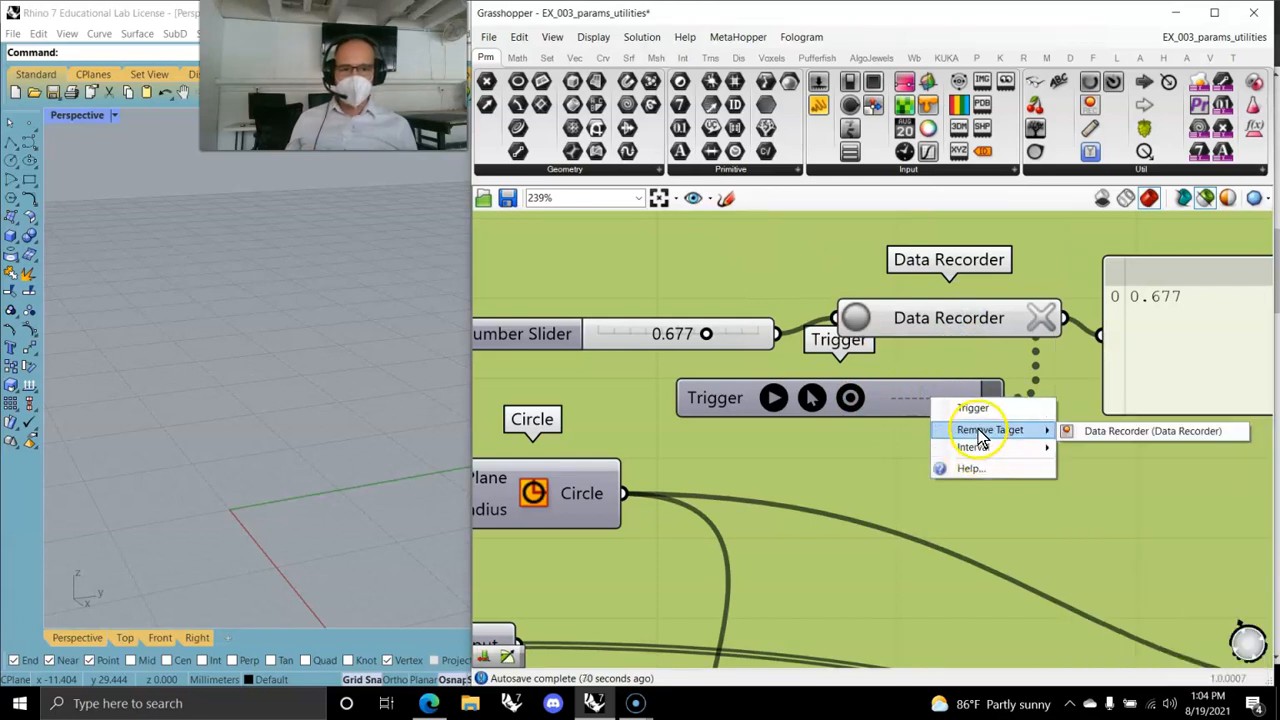
pyautogui.moveTo(975, 452)
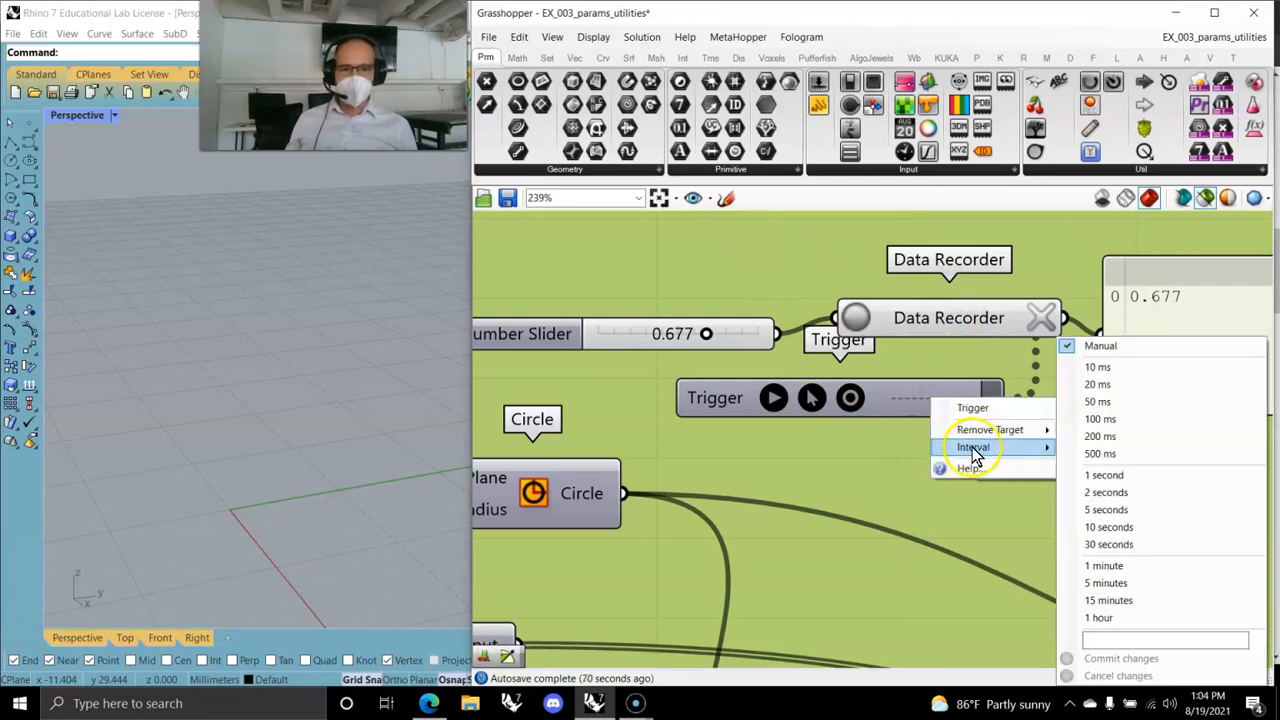
pyautogui.click(1098, 401)
pyautogui.moveTo(902, 399); pyautogui.dragTo(874, 417)
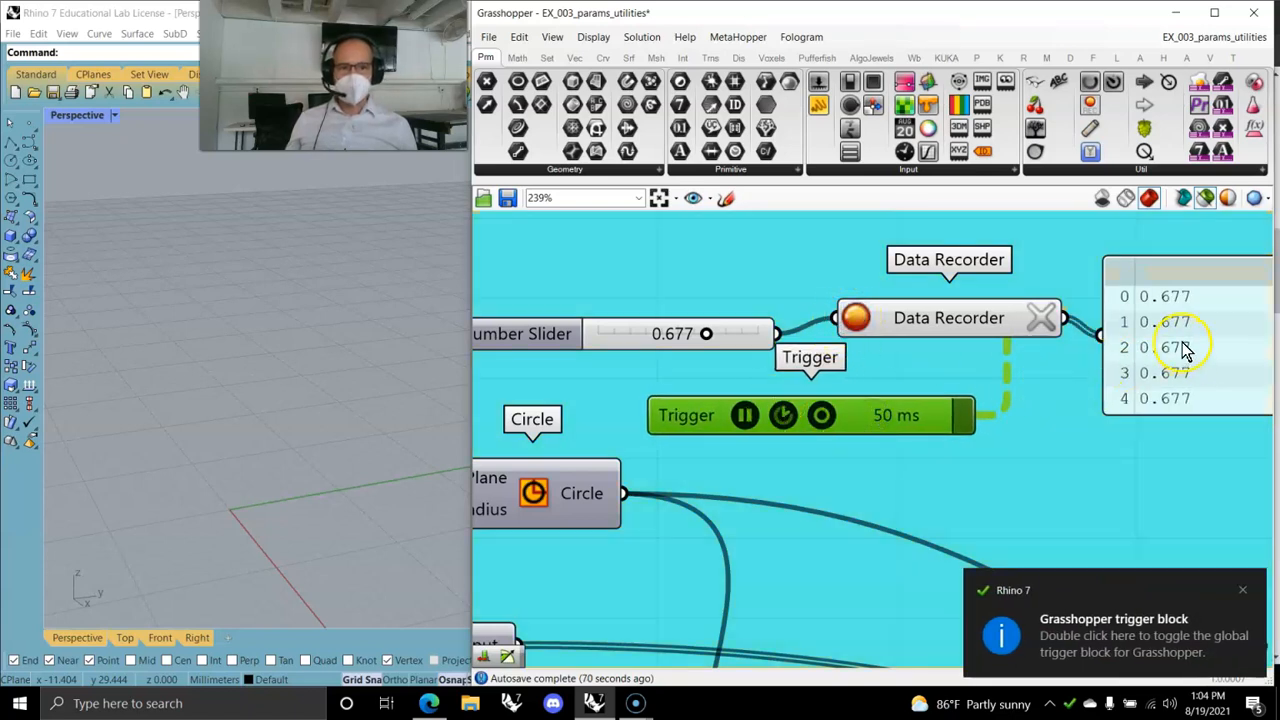
# Clear the Data Recorder's stored values and set its number slider to 0.293, shifting the slider slightly up.
pyautogui.moveTo(662, 336)
pyautogui.mouseDown()
pyautogui.moveTo(676, 334)
pyautogui.moveTo(648, 339)
pyautogui.mouseUp()
pyautogui.click(1043, 316)
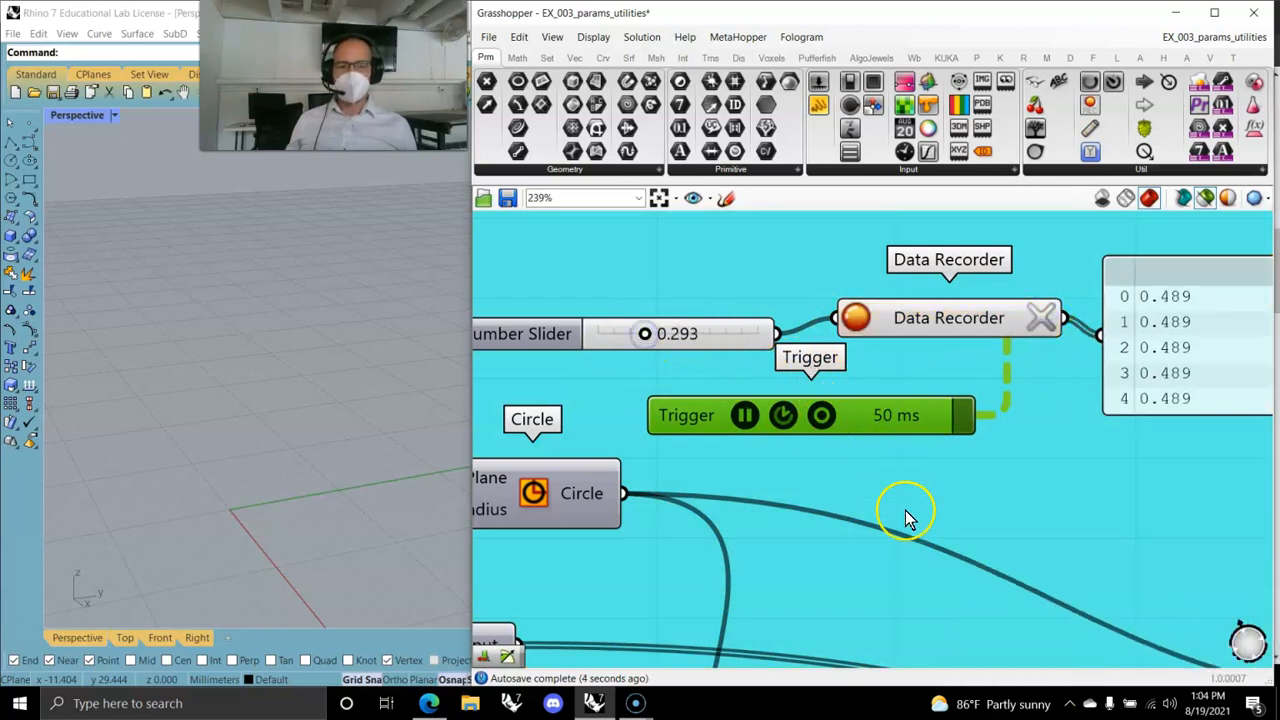
pyautogui.scroll(-5, 820, 450)
pyautogui.moveTo(854, 447); pyautogui.dragTo(919, 436, button='right')
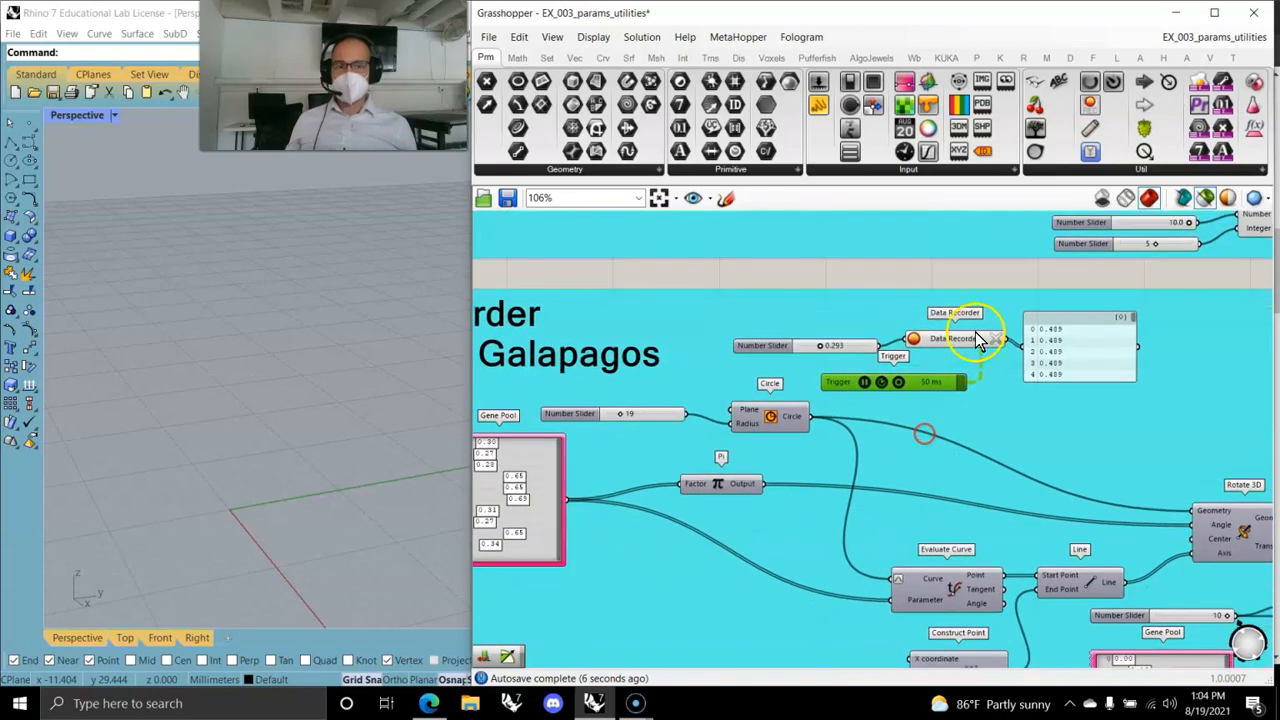
pyautogui.click(849, 349)
pyautogui.moveTo(849, 347); pyautogui.dragTo(849, 329)
# Preview the base circle produced by the Circle component next to the first Gene Pool.
pyautogui.moveTo(796, 398); pyautogui.dragTo(987, 289, button='right')
pyautogui.scroll(-2, 965, 328)
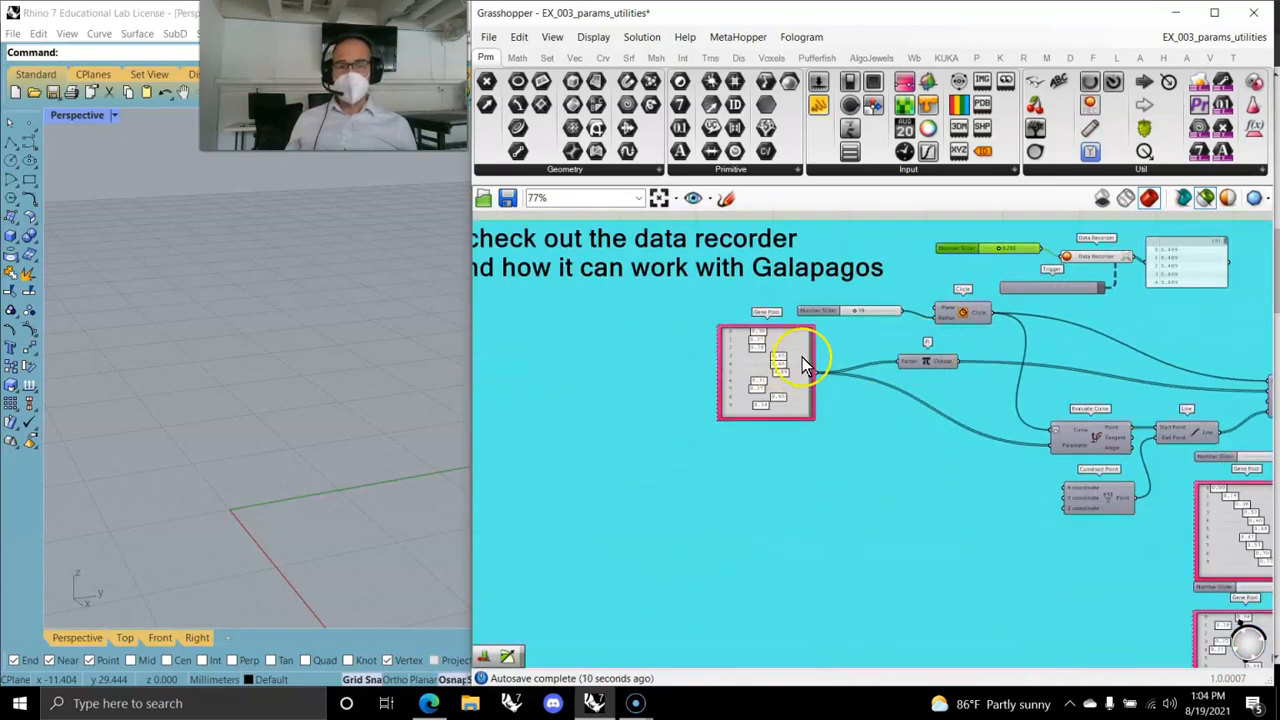
pyautogui.scroll(3, 878, 323)
pyautogui.click(1003, 300)
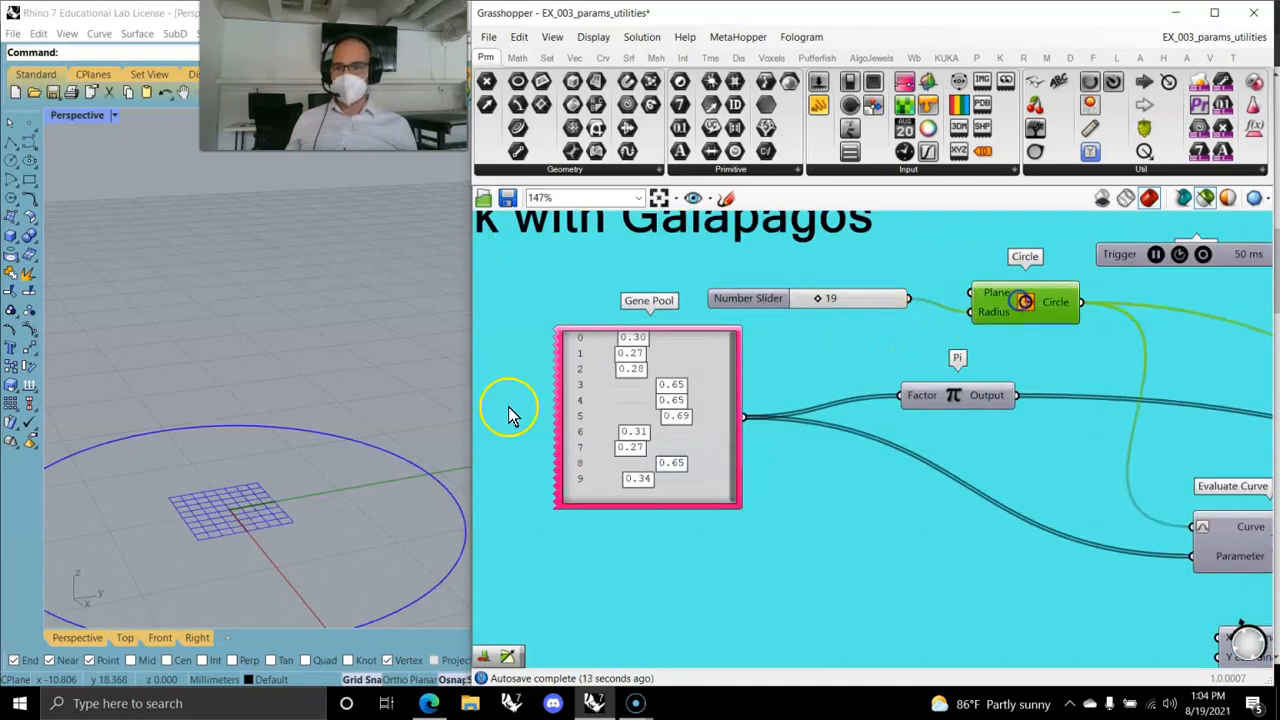
pyautogui.moveTo(1063, 517); pyautogui.dragTo(866, 526, button='right')
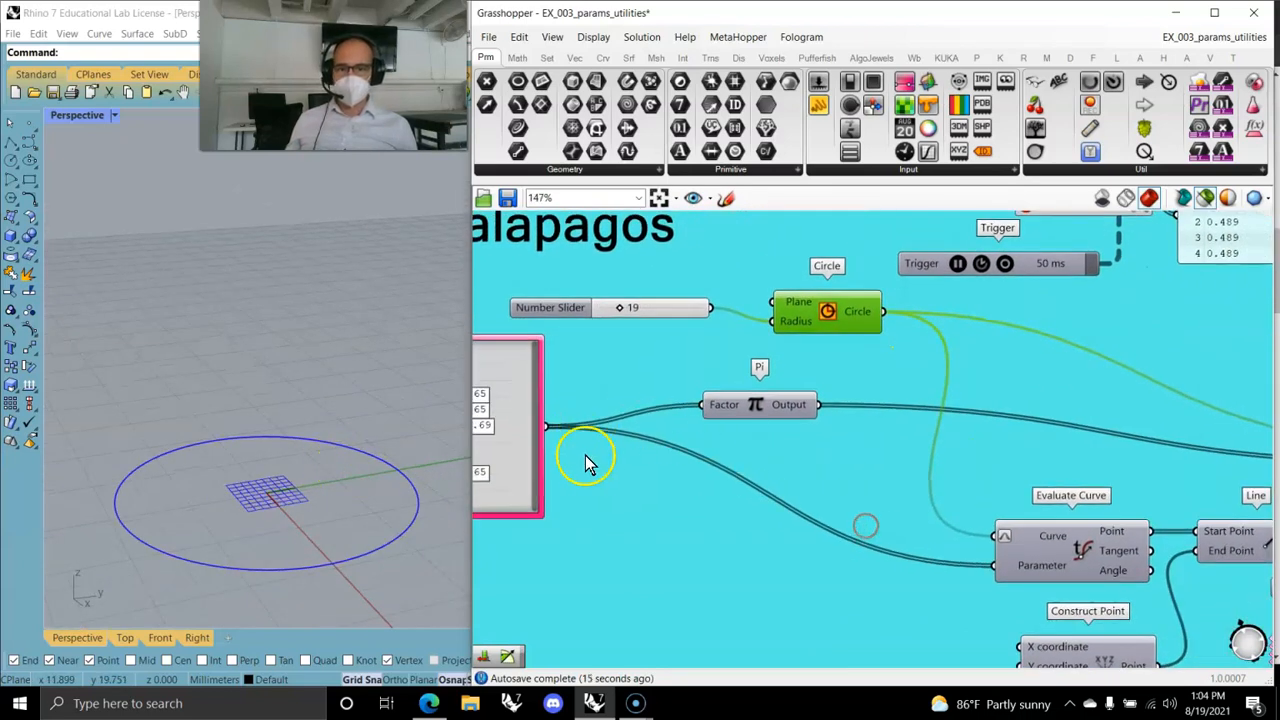
# Review the first Gene Pool's gene count, decimals and limits in its editor, and leave without changes.
pyautogui.moveTo(588, 477); pyautogui.dragTo(839, 467, button='right')
pyautogui.rightClick(757, 440)
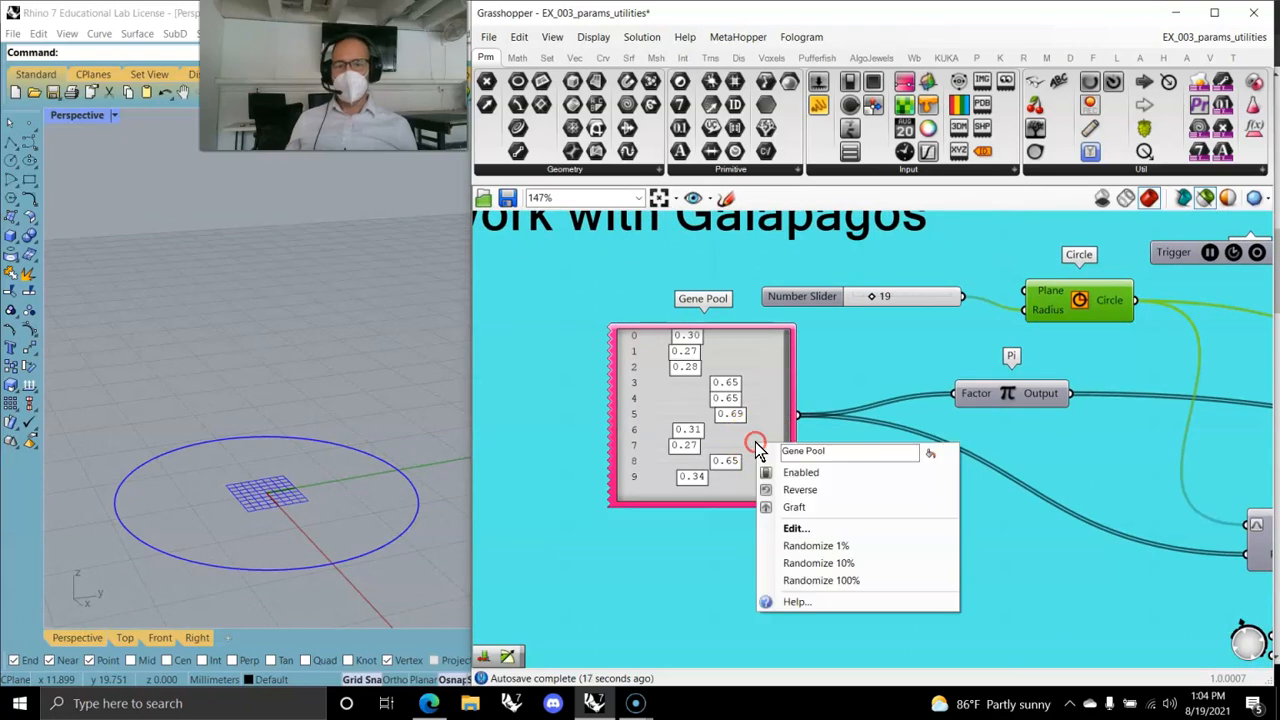
pyautogui.click(795, 528)
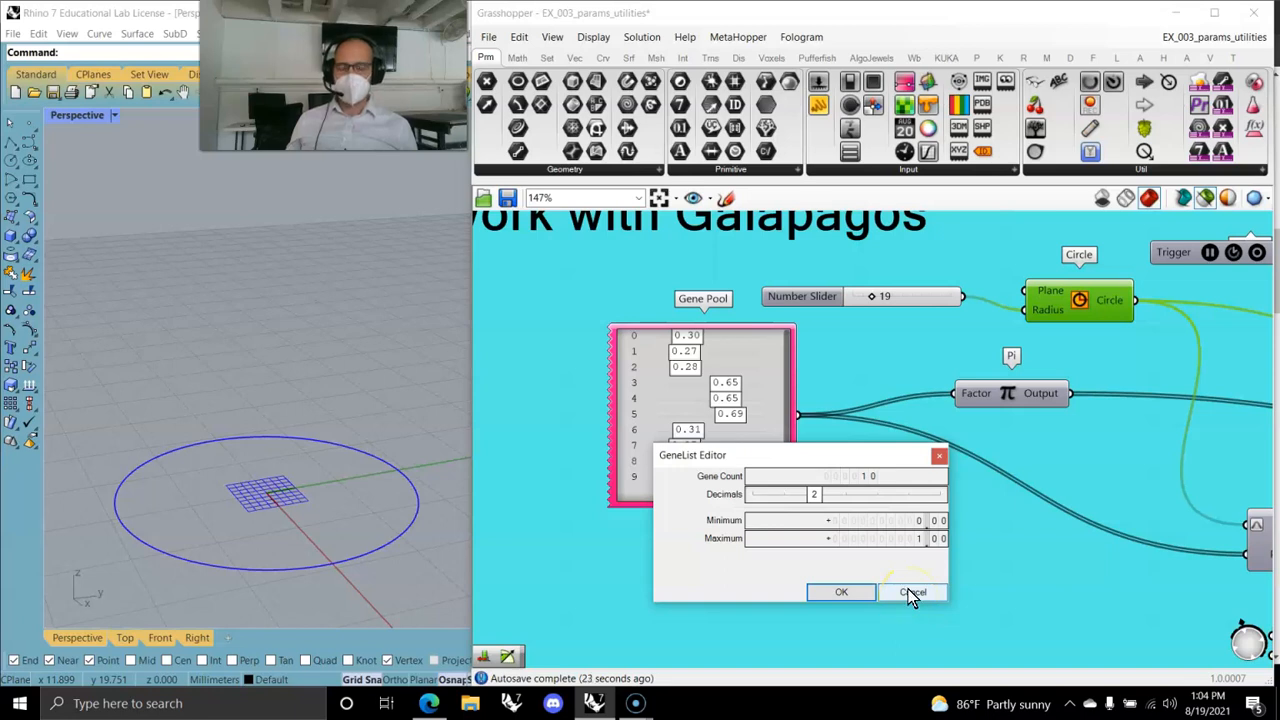
pyautogui.click(910, 593)
# Follow the definition from the Pi component to Rotate 3D and preview the rotated circles.
pyautogui.moveTo(1025, 574); pyautogui.dragTo(777, 523, button='right')
pyautogui.click(730, 345)
pyautogui.moveTo(1034, 374); pyautogui.dragTo(928, 391, button='right')
pyautogui.click(1125, 437)
pyautogui.click(730, 327)
pyautogui.moveTo(1008, 440); pyautogui.dragTo(740, 340, button='right')
pyautogui.click(1095, 380)
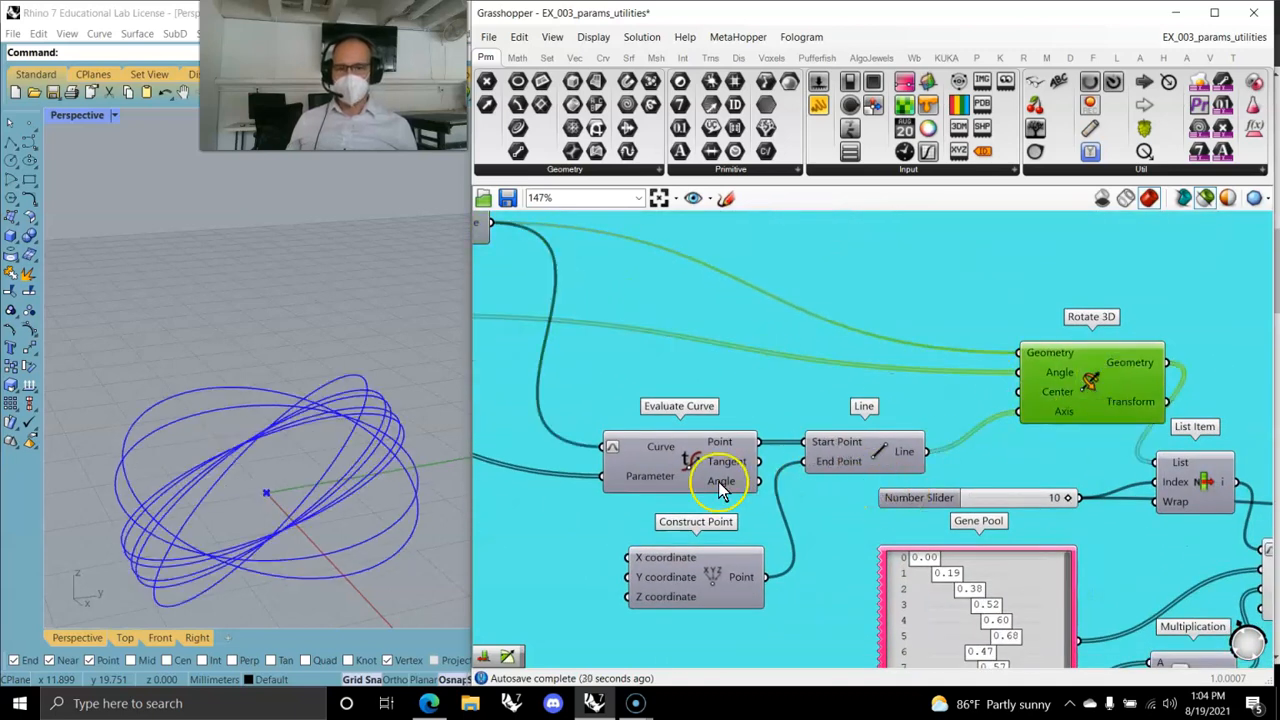
# Return to the first Gene Pool that feeds Evaluate Curve and check its minimum and maximum in the editor.
pyautogui.moveTo(678, 483); pyautogui.dragTo(912, 524, button='right')
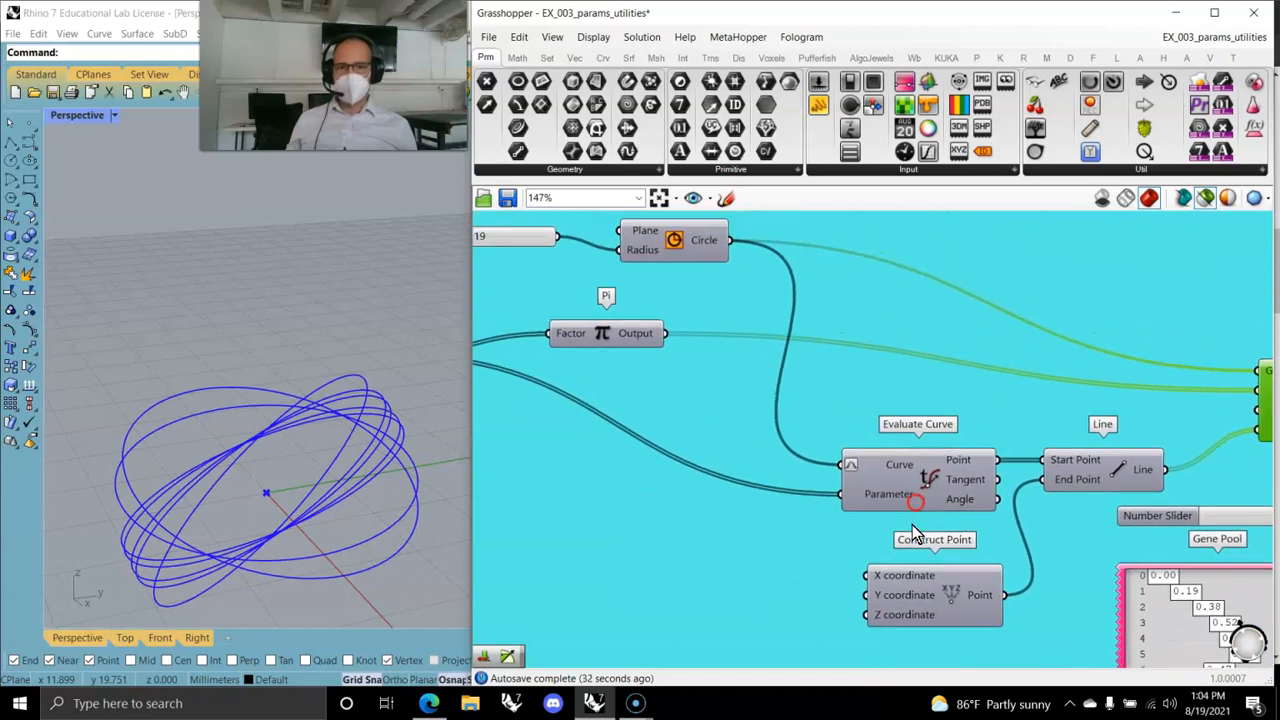
pyautogui.moveTo(818, 520); pyautogui.dragTo(1028, 491, button='right')
pyautogui.moveTo(640, 303); pyautogui.dragTo(689, 420, button='right')
pyautogui.rightClick(689, 420)
pyautogui.click(749, 505)
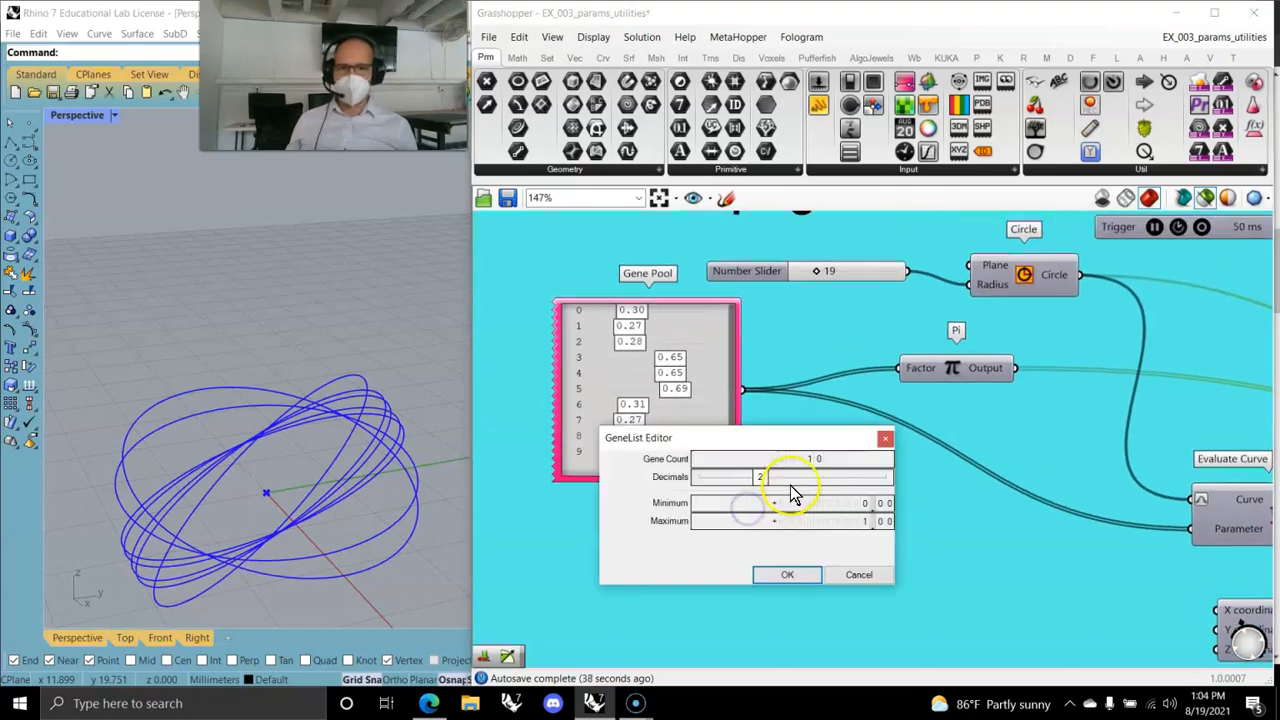
pyautogui.click(800, 581)
# Preview the lines built from Evaluate Curve and Construct Point that serve as the Rotate 3D axes, and clear the selection.
pyautogui.moveTo(1086, 569); pyautogui.dragTo(647, 487, button='right')
pyautogui.click(1025, 430)
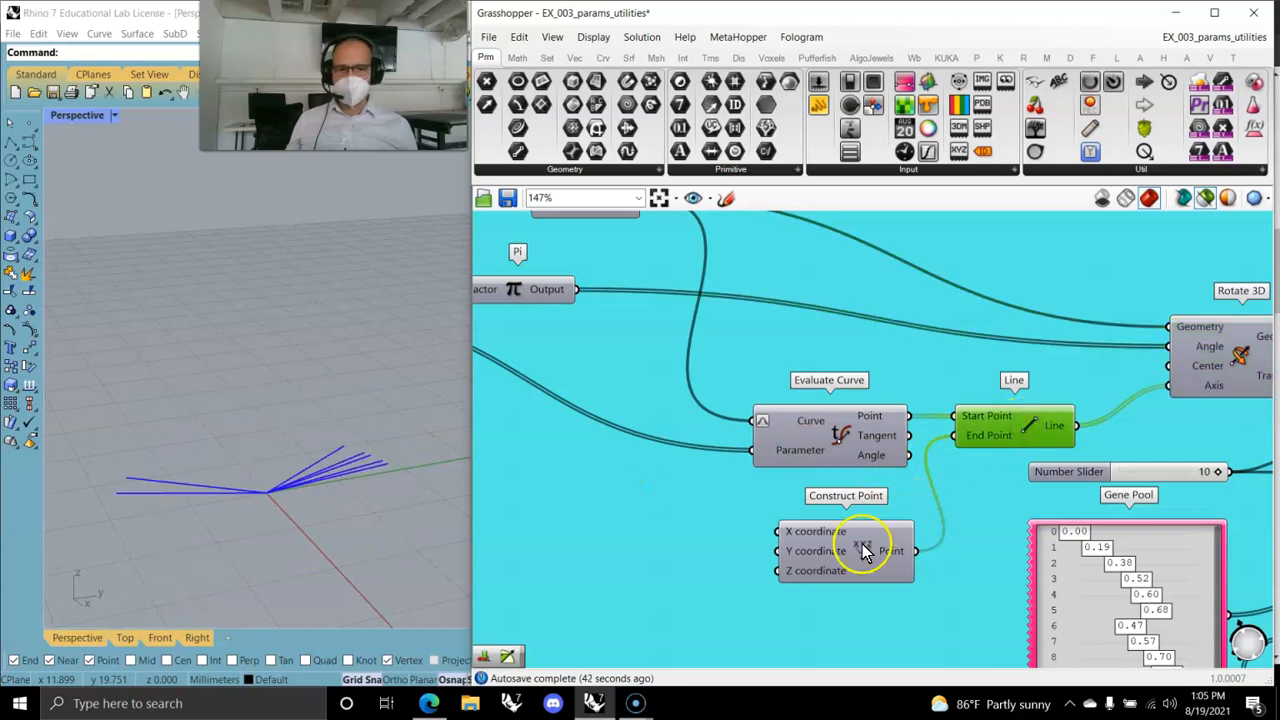
pyautogui.moveTo(937, 557); pyautogui.dragTo(751, 493, button='right')
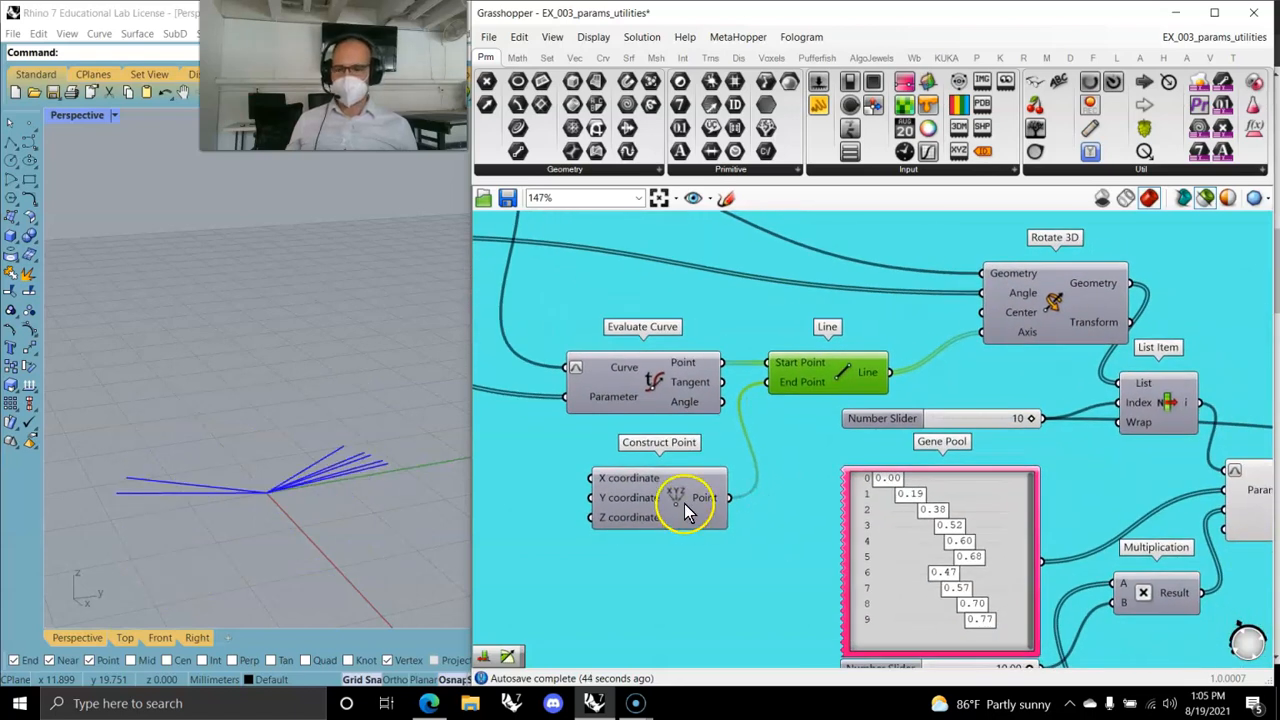
pyautogui.click(778, 459)
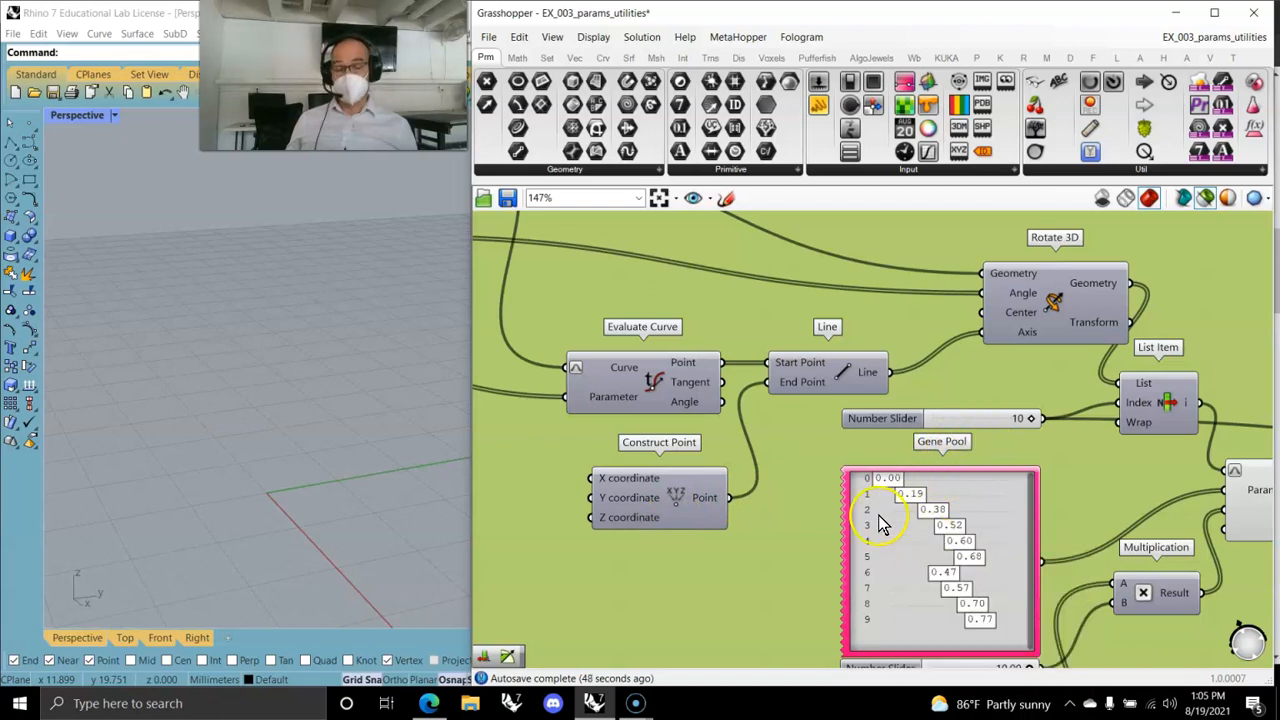
# Preview the geometry of Rotate 3D, List Item and Pipe Variable in turn, and inspect the variable pipe in the perspective view.
pyautogui.moveTo(886, 443); pyautogui.dragTo(640, 415, button='right')
pyautogui.click(843, 275)
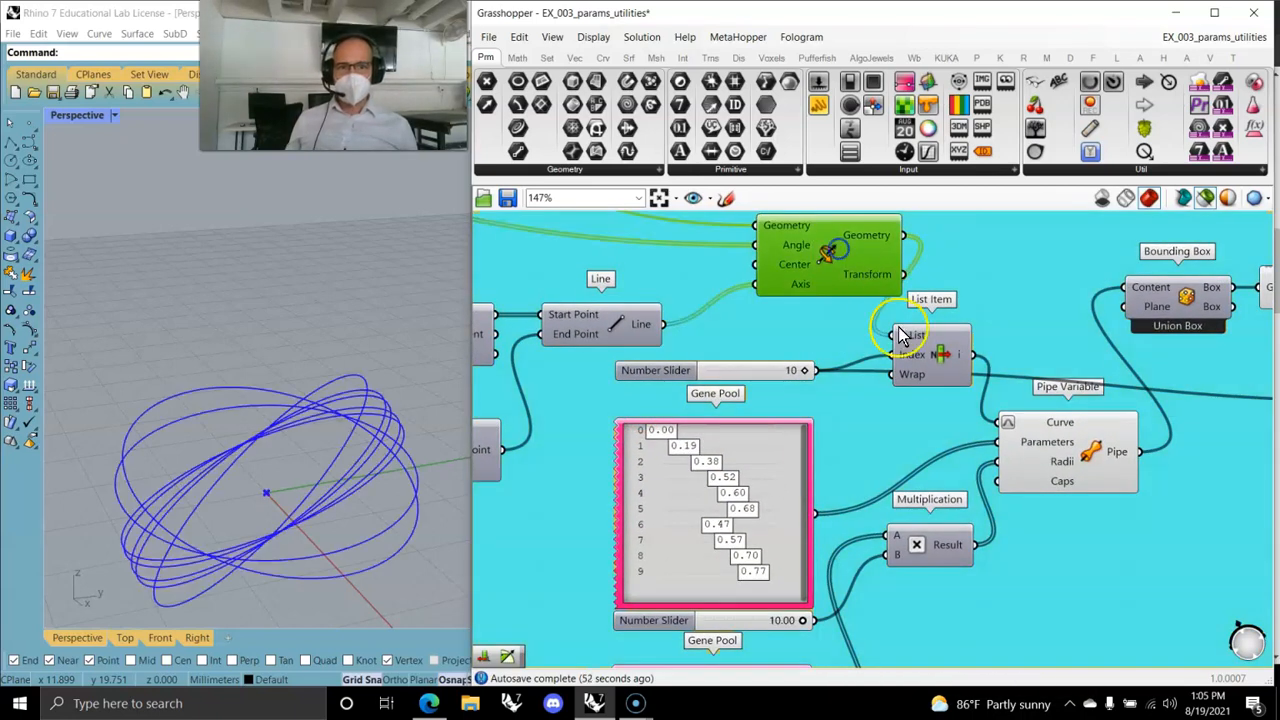
pyautogui.click(937, 364)
pyautogui.click(1088, 462)
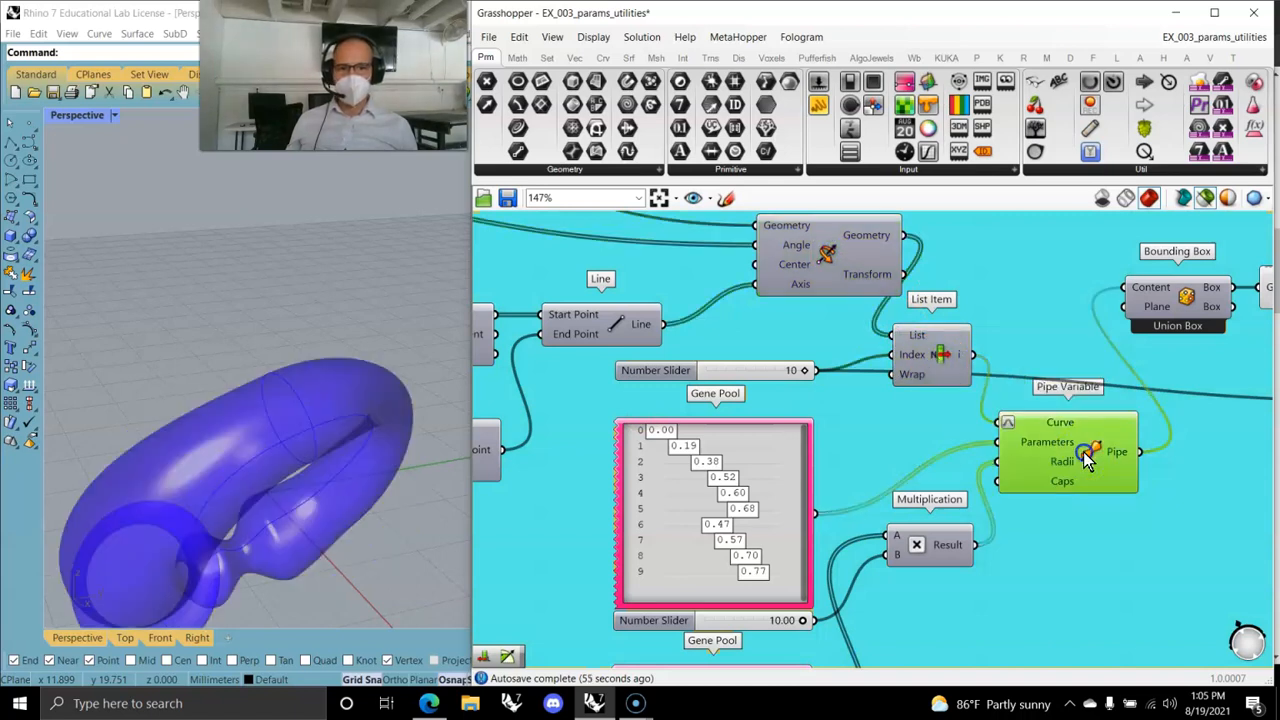
pyautogui.moveTo(450, 530); pyautogui.dragTo(402, 545, button='right')
# Trace how the two lower Gene Pools and the Multiplication component feed the Parameters and Radii of Pipe Variable.
pyautogui.moveTo(759, 560); pyautogui.dragTo(806, 493, button='right')
pyautogui.scroll(1, 817, 485)
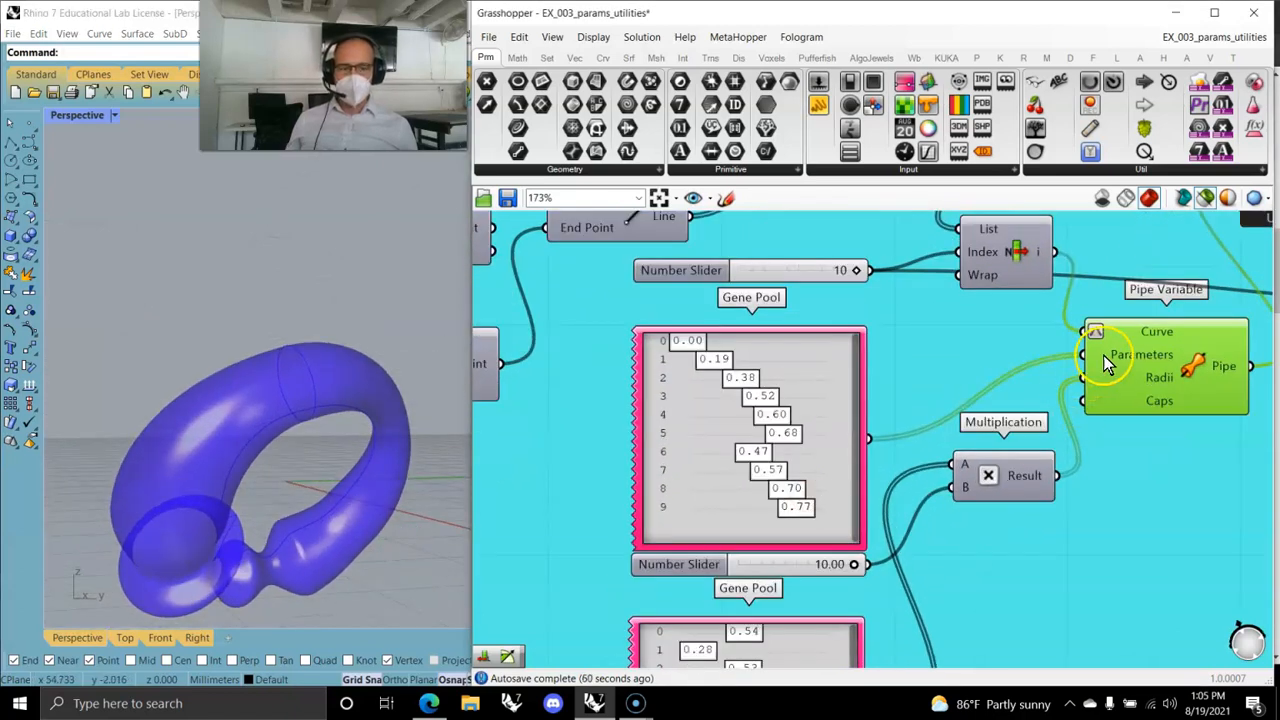
pyautogui.moveTo(985, 575); pyautogui.dragTo(973, 371, button='right')
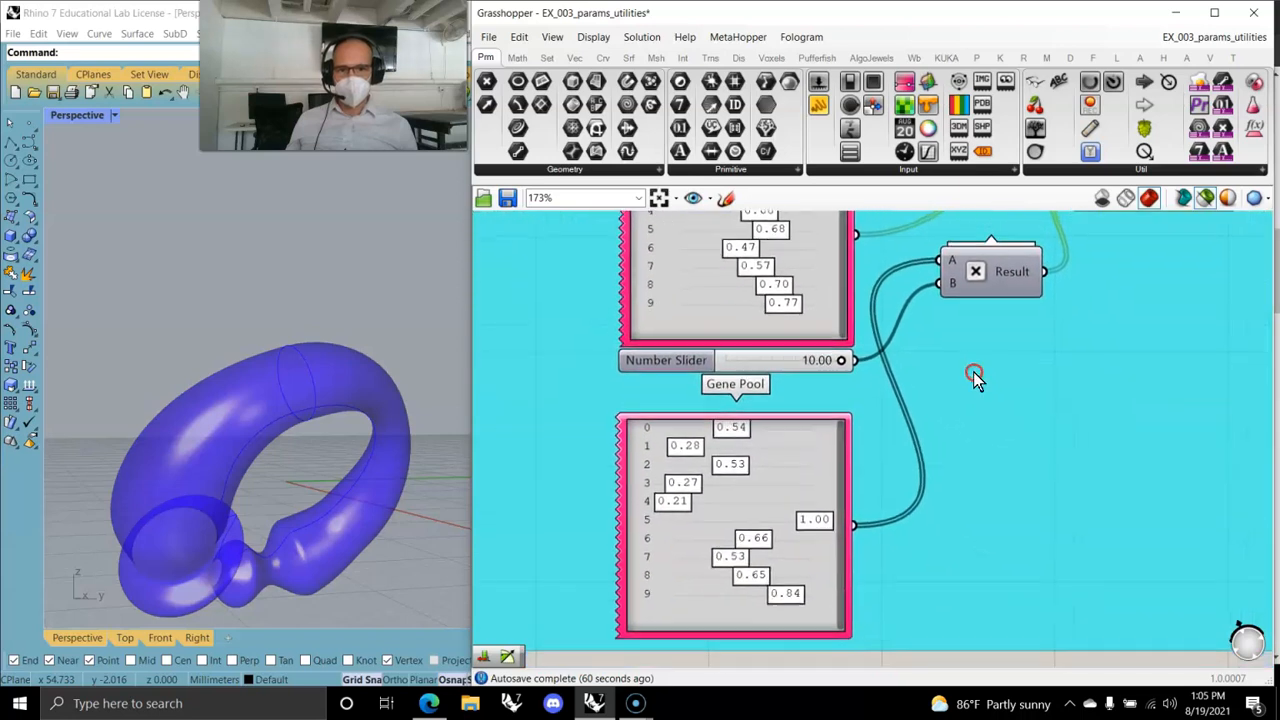
pyautogui.moveTo(1000, 455)
pyautogui.mouseDown(button='right')
pyautogui.moveTo(967, 507)
pyautogui.moveTo(986, 451)
pyautogui.mouseUp(button='right')
pyautogui.moveTo(779, 334); pyautogui.dragTo(864, 482, button='right')
pyautogui.moveTo(938, 505); pyautogui.dragTo(862, 356, button='right')
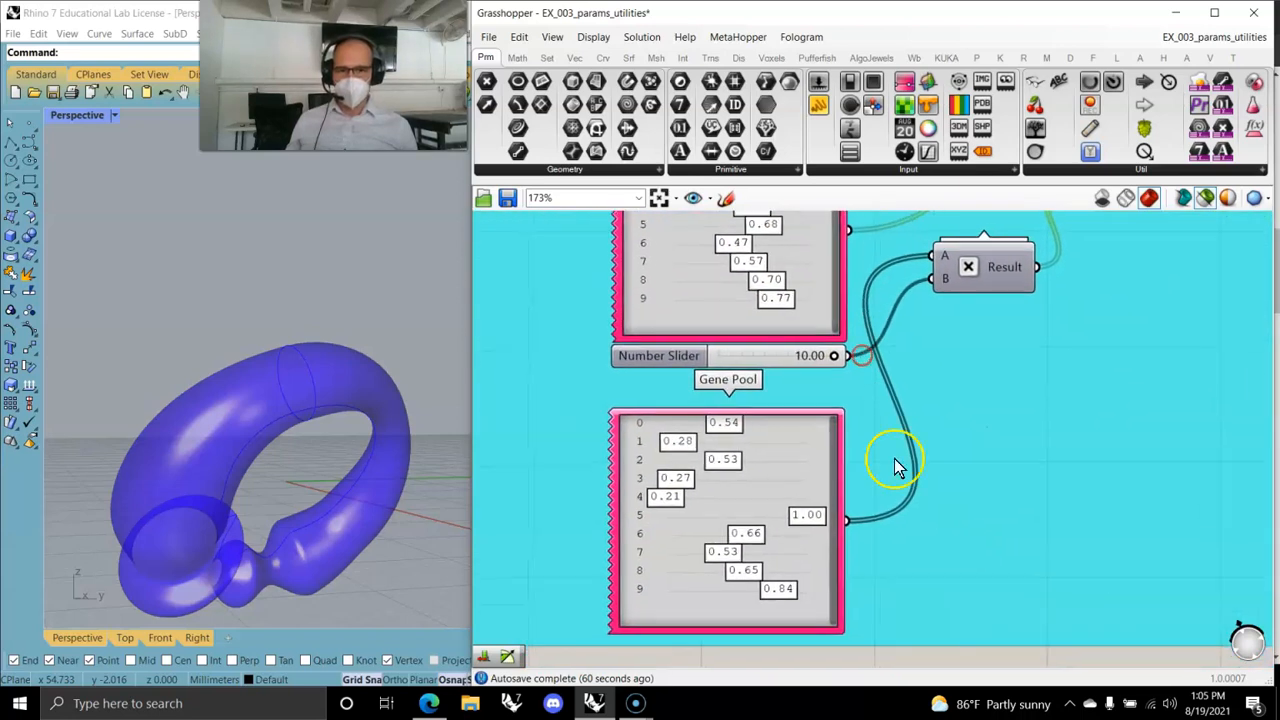
pyautogui.moveTo(968, 422); pyautogui.dragTo(1229, 213, button='right')
# Randomize the Gene Pool that drives the pipe radii by 100%, followed by another 10%.
pyautogui.rightClick(697, 437)
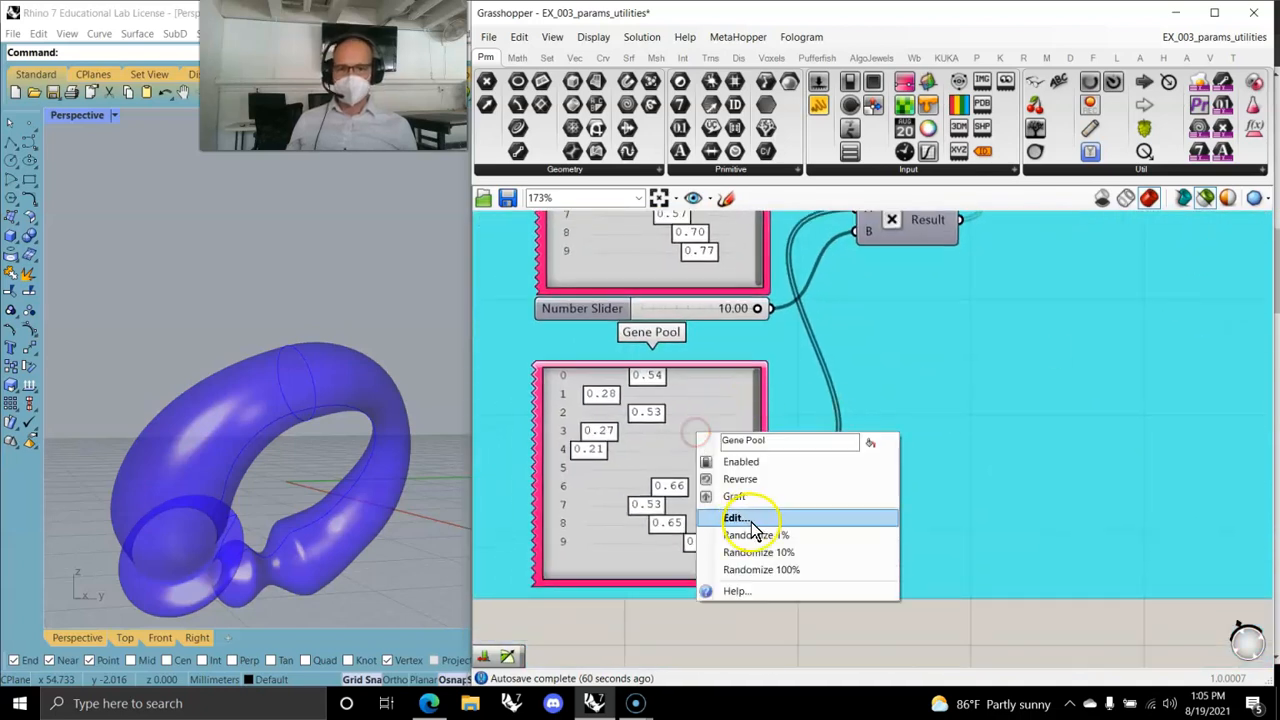
pyautogui.click(772, 567)
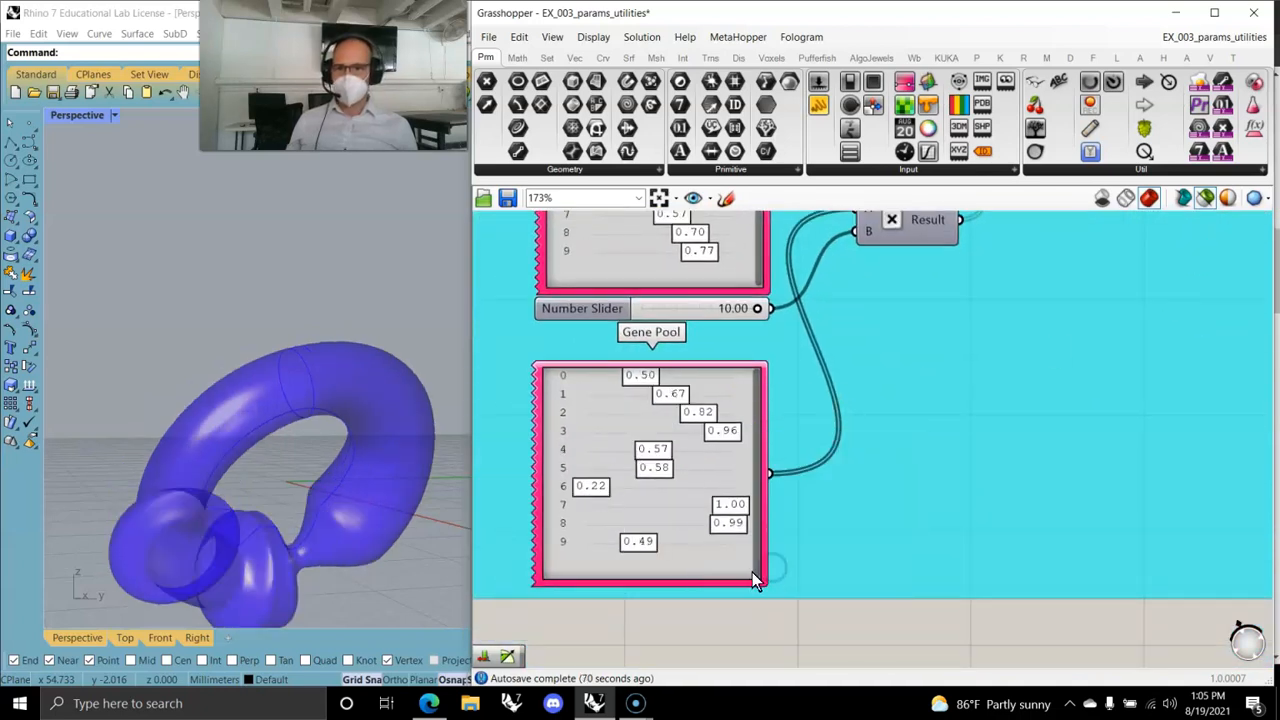
pyautogui.rightClick(684, 514)
pyautogui.click(752, 628)
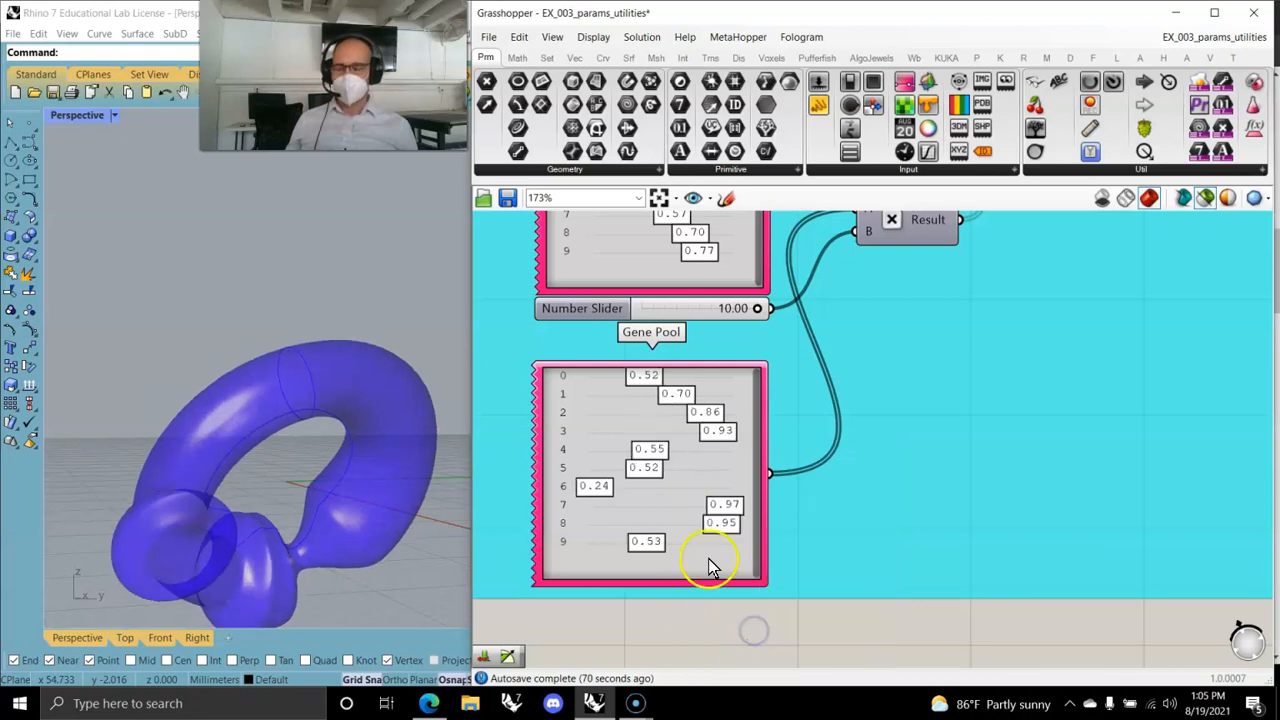
# Follow the pipe output to the Bounding Box component, preview its box, and check the Area component it feeds.
pyautogui.moveTo(909, 414); pyautogui.dragTo(763, 533, button='right')
pyautogui.scroll(-1, 853, 464)
pyautogui.moveTo(909, 487); pyautogui.dragTo(761, 552, button='right')
pyautogui.moveTo(928, 461); pyautogui.dragTo(752, 626, button='right')
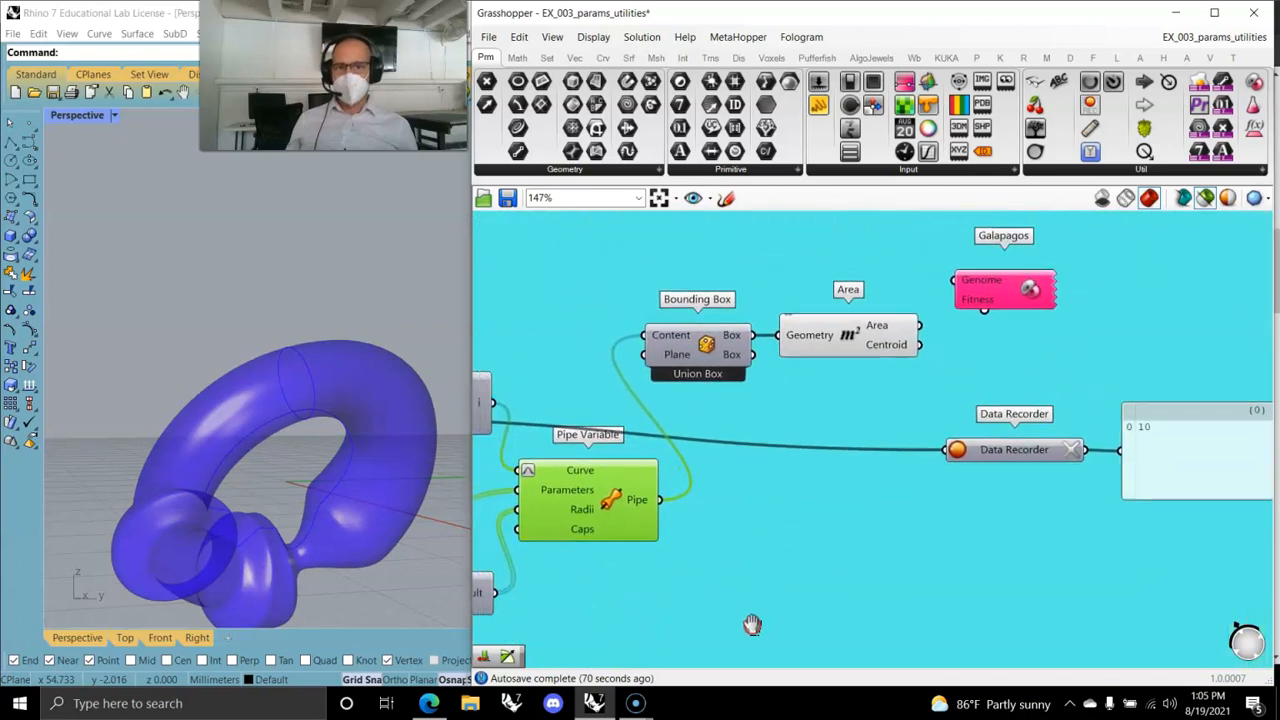
pyautogui.moveTo(665, 503); pyautogui.dragTo(662, 500)
pyautogui.click(705, 355)
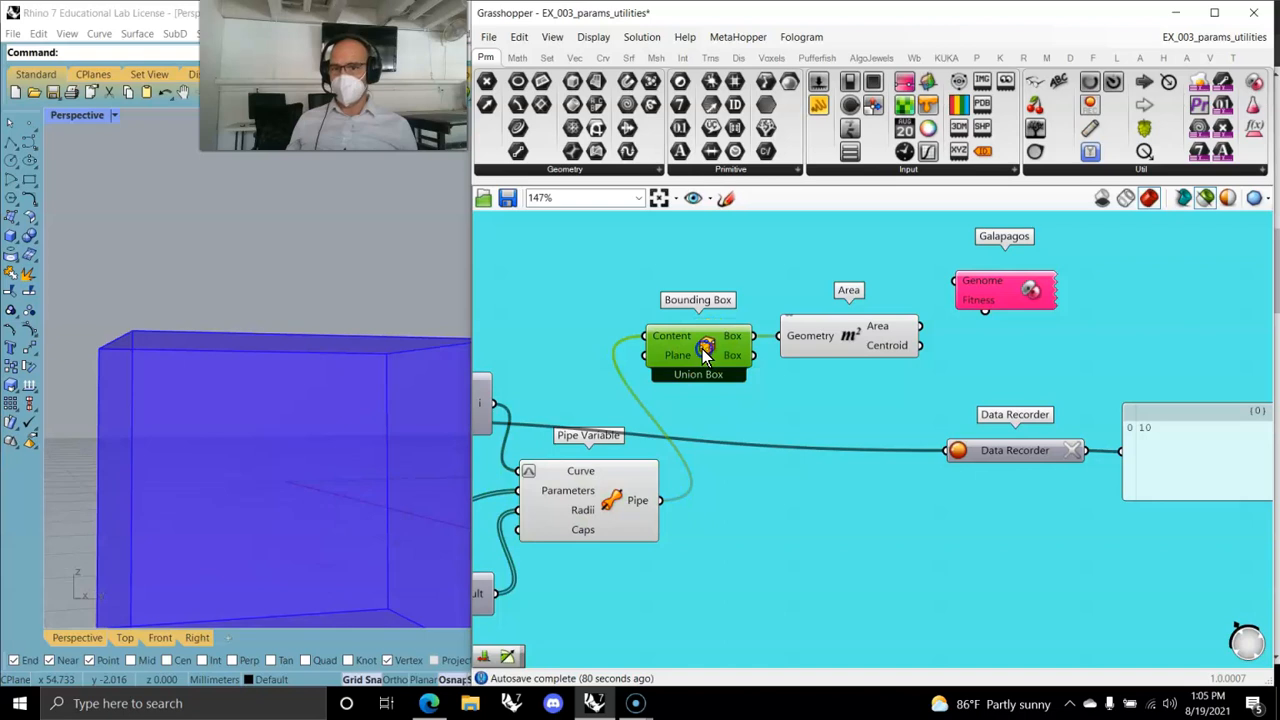
pyautogui.click(843, 343)
# Select the Galapagos component beside Area and show the full list of utility components that includes Galapagos and Gene Pool.
pyautogui.click(1005, 305)
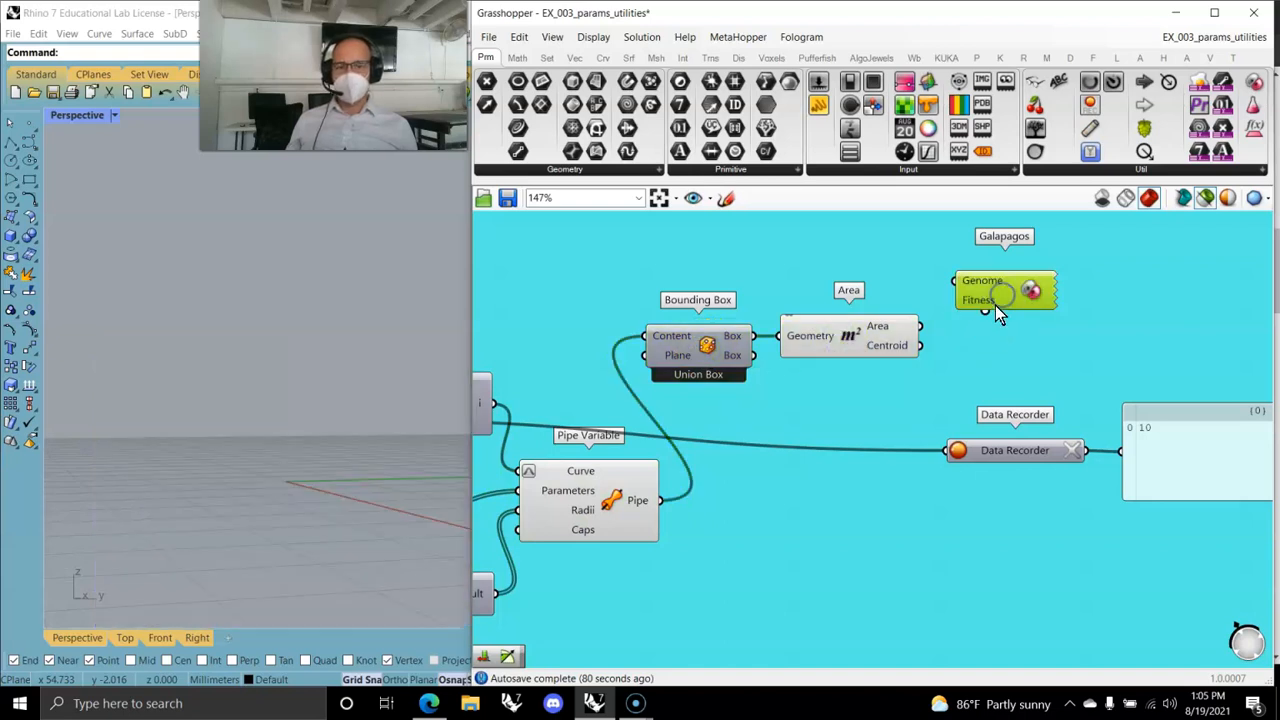
pyautogui.moveTo(988, 405); pyautogui.dragTo(832, 433, button='right')
pyautogui.scroll(-3, 1020, 378)
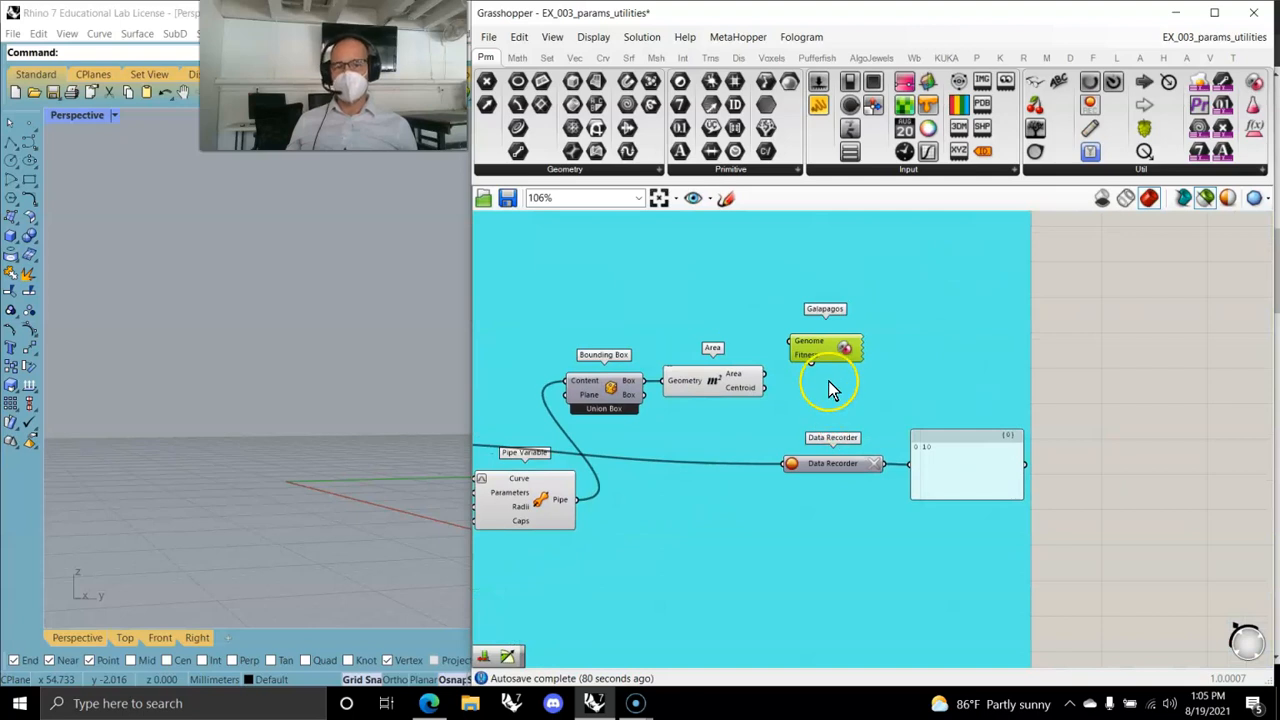
pyautogui.click(1145, 170)
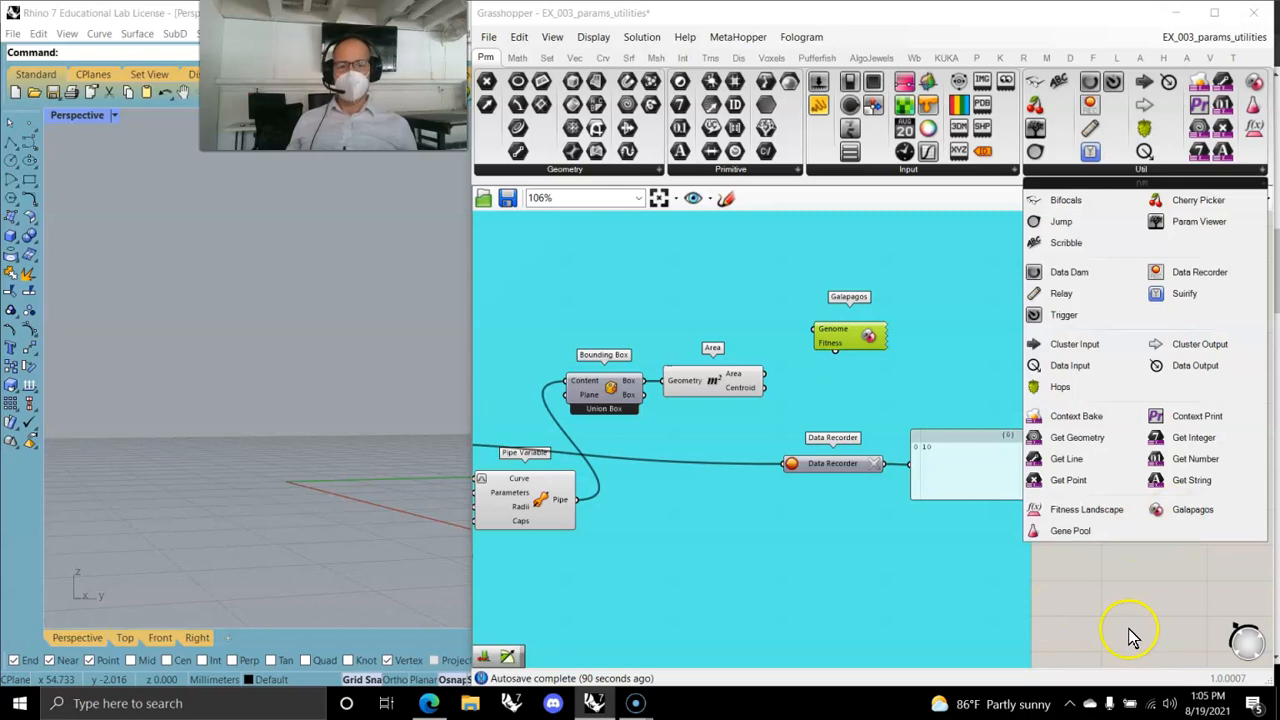
# Close the component list and bring all groups of the 003_params_utilities exercise into one overview.
pyautogui.scroll(-5, 1135, 595)
pyautogui.moveTo(1135, 591); pyautogui.dragTo(960, 573, button='right')
pyautogui.scroll(-3, 1108, 518)
pyautogui.moveTo(1020, 537); pyautogui.dragTo(804, 528, button='right')
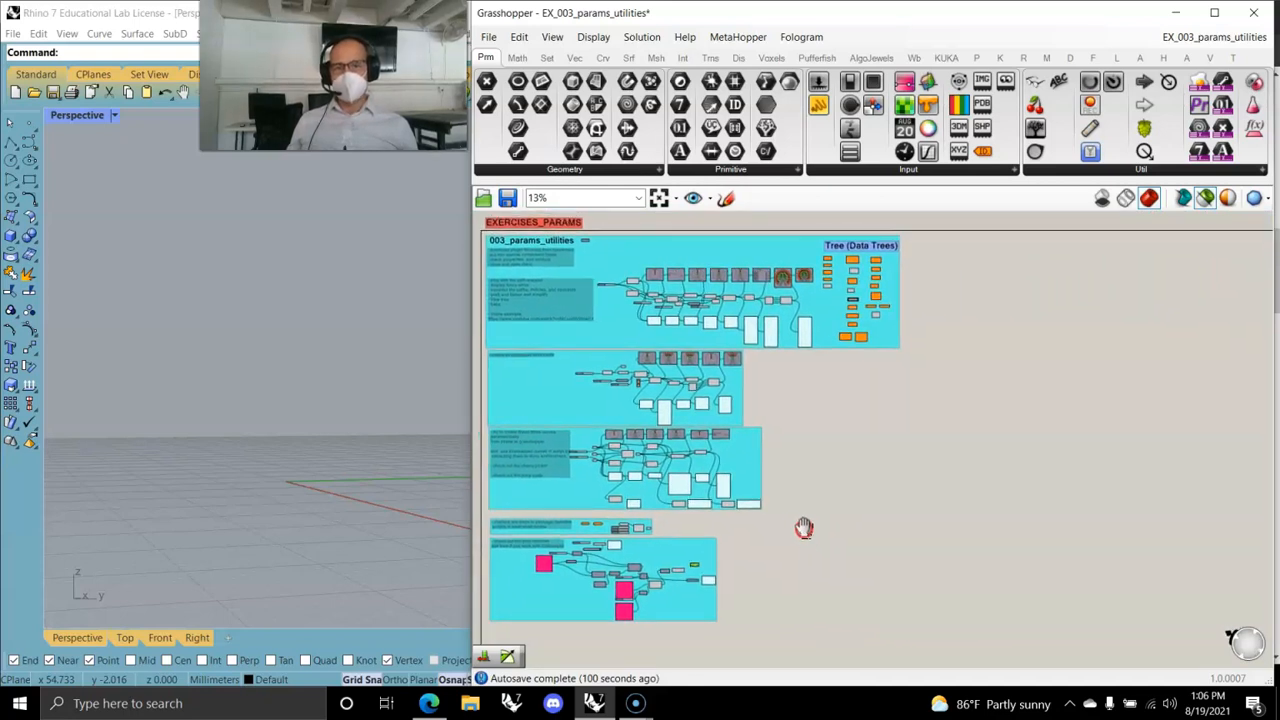